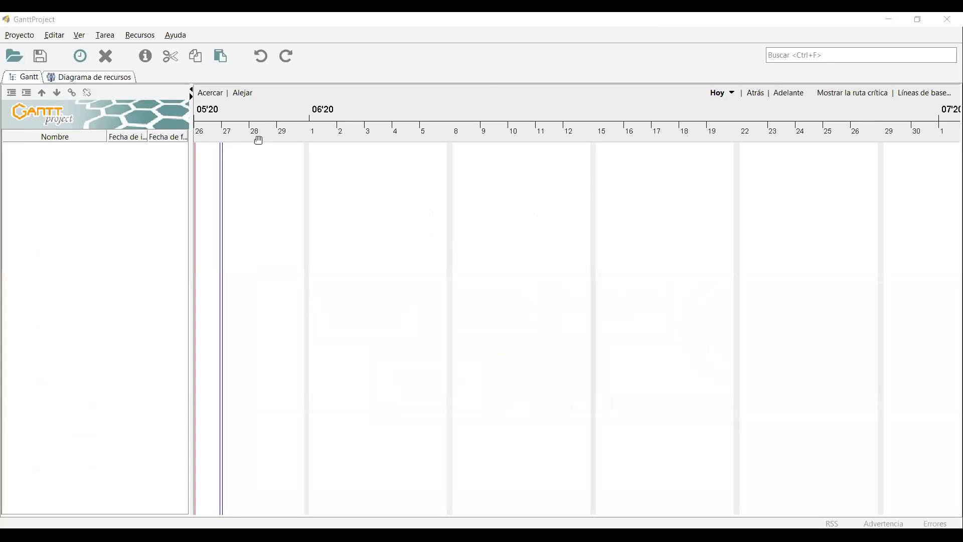
Look over the Proyecto menu commands without choosing anything.
left_click_drag(268, 100, 268, 101)
left_click(22, 35)
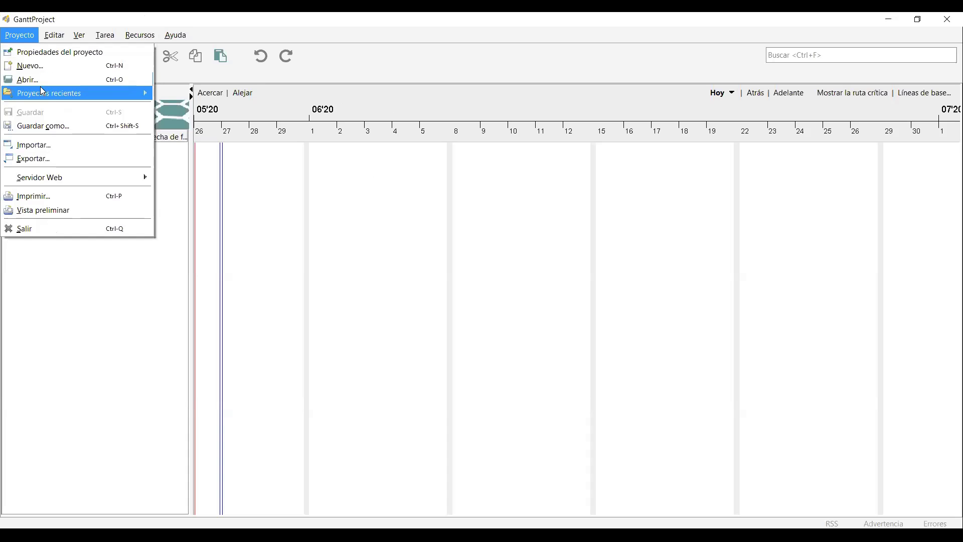
mouse_move(55, 99)
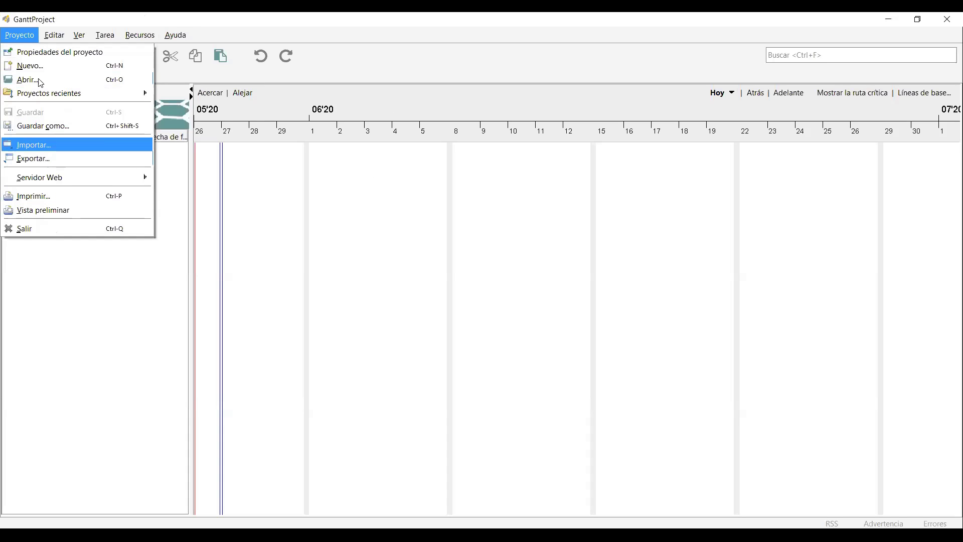
mouse_move(58, 39)
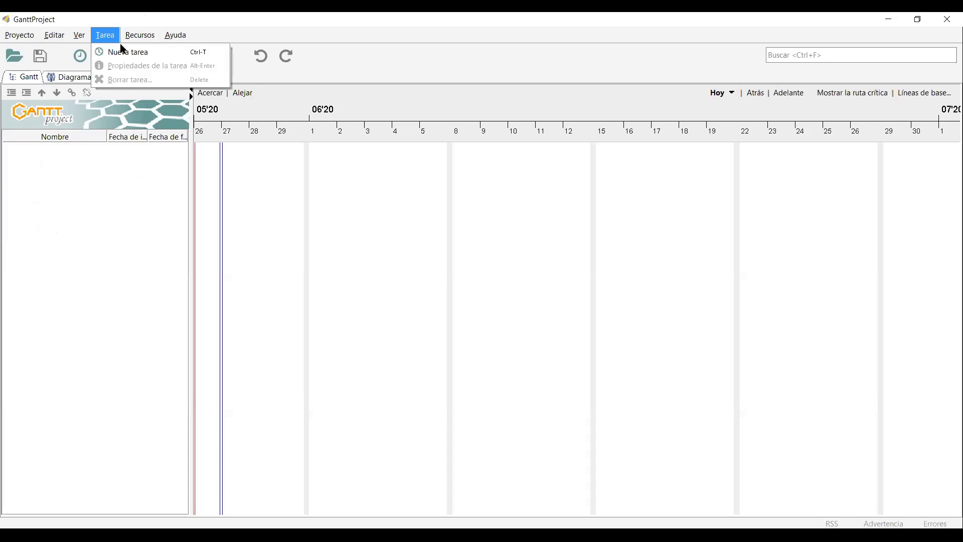
mouse_move(176, 37)
left_click(252, 107)
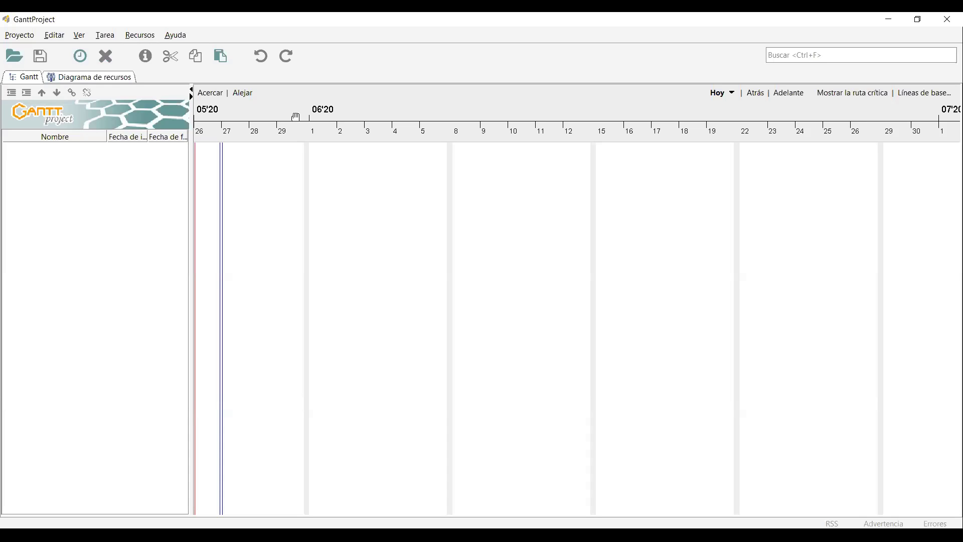
In project properties, set the name 'Construcción del Auditorio' and organisation 'Universidad Nacional'.
left_click(22, 38)
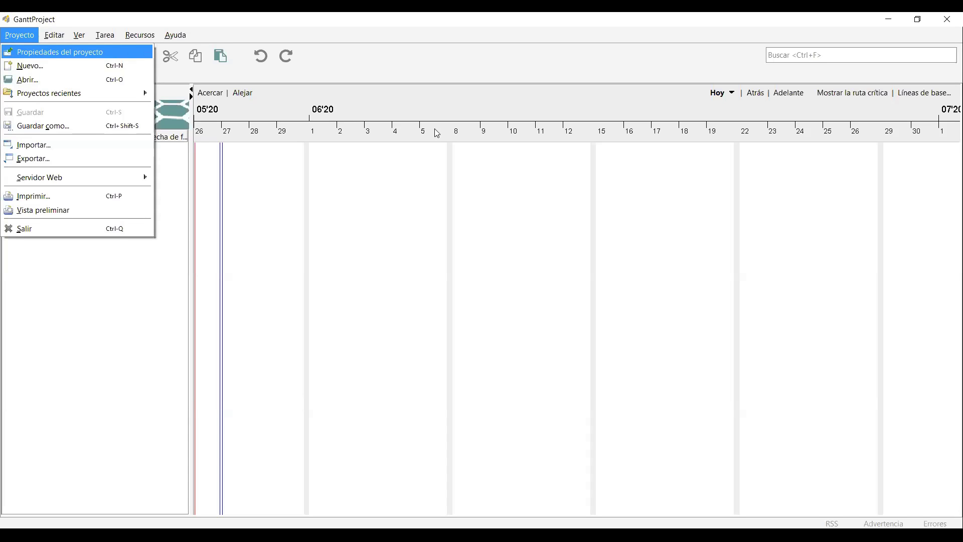
key("Return")
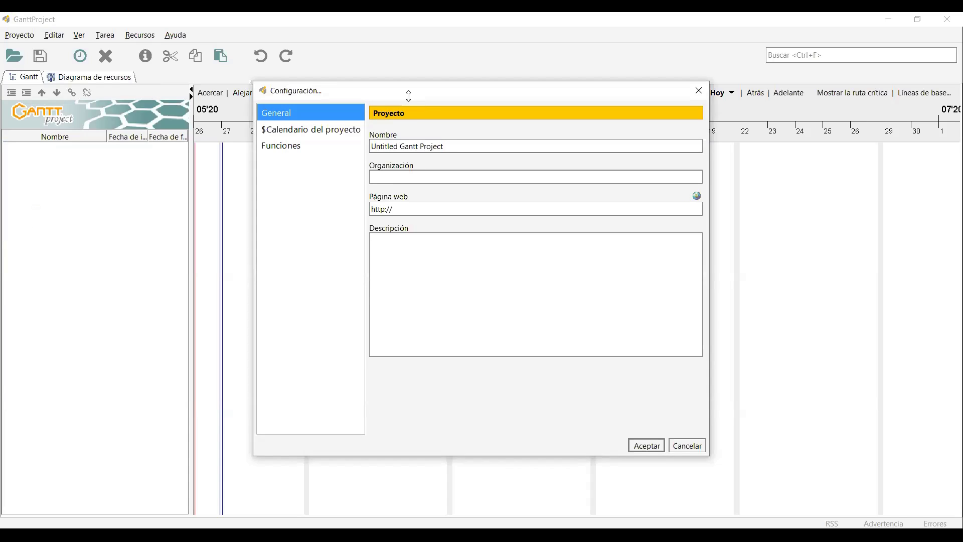
mouse_move(504, 88)
left_mouse_down()
mouse_move(494, 87)
mouse_move(511, 88)
left_mouse_up()
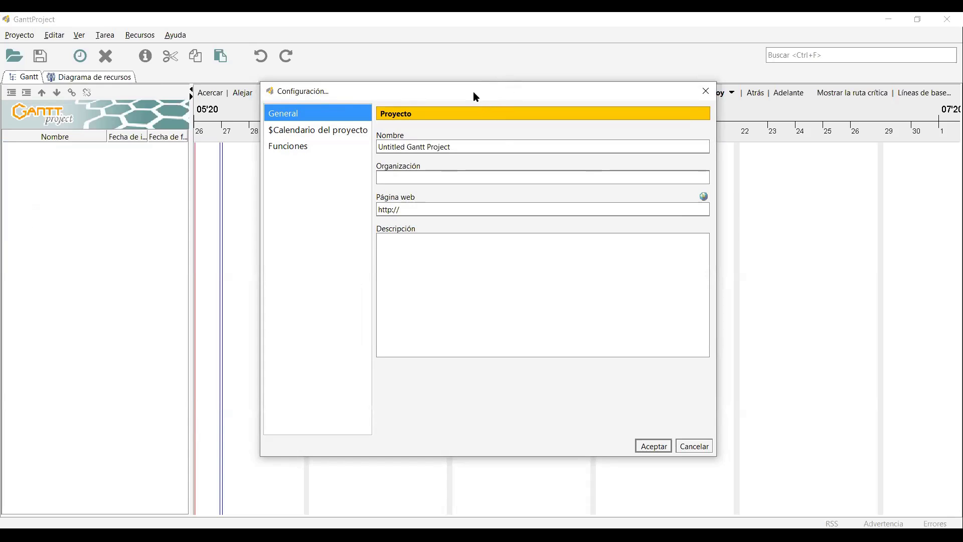
left_click_drag(474, 92, 481, 95)
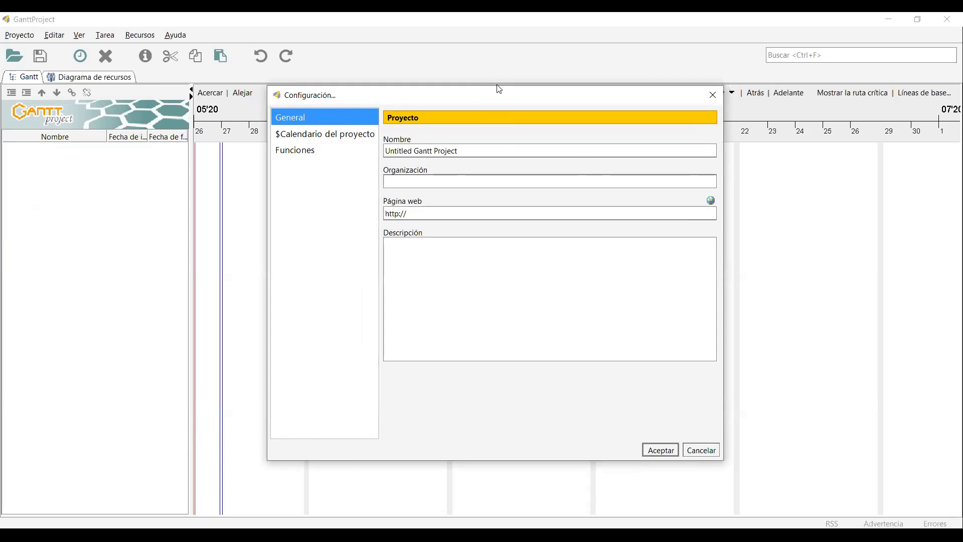
left_click_drag(480, 97, 475, 93)
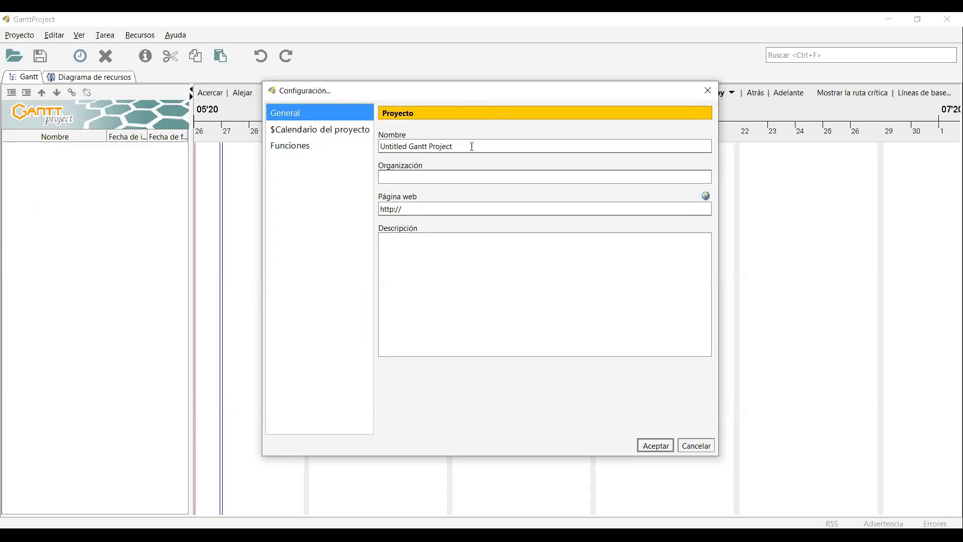
left_click_drag(470, 146, 286, 118)
key("BackSpace")
type("Construcción del Auditorio")
left_click(492, 172)
type("Universidad Nacional")
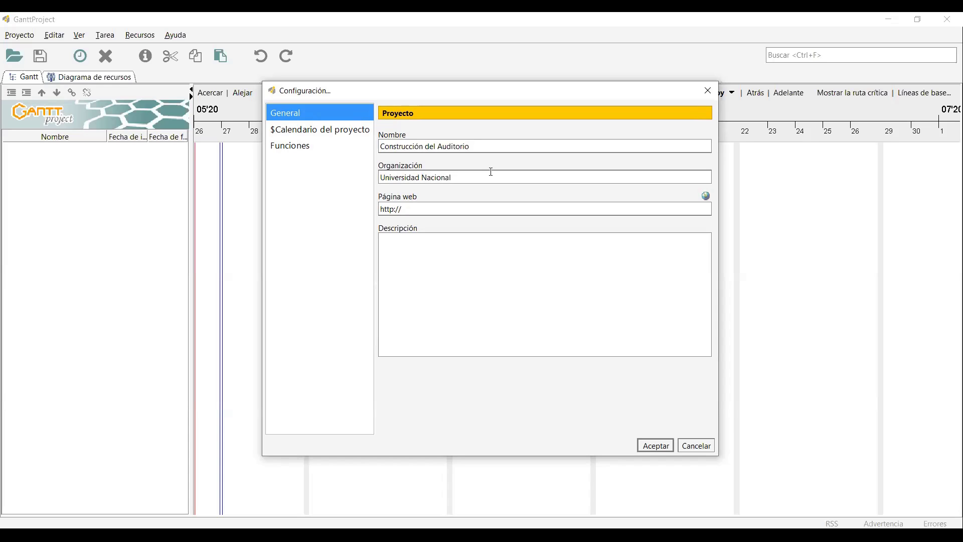
left_click(454, 210)
left_click(657, 446)
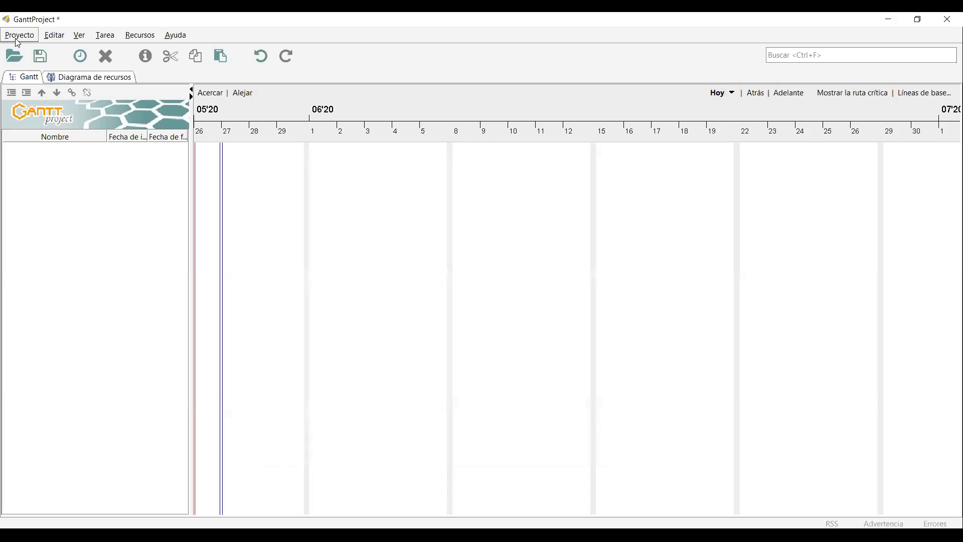
Save the project as ProyectoCharla.gan, then reopen the project properties.
left_click(16, 40)
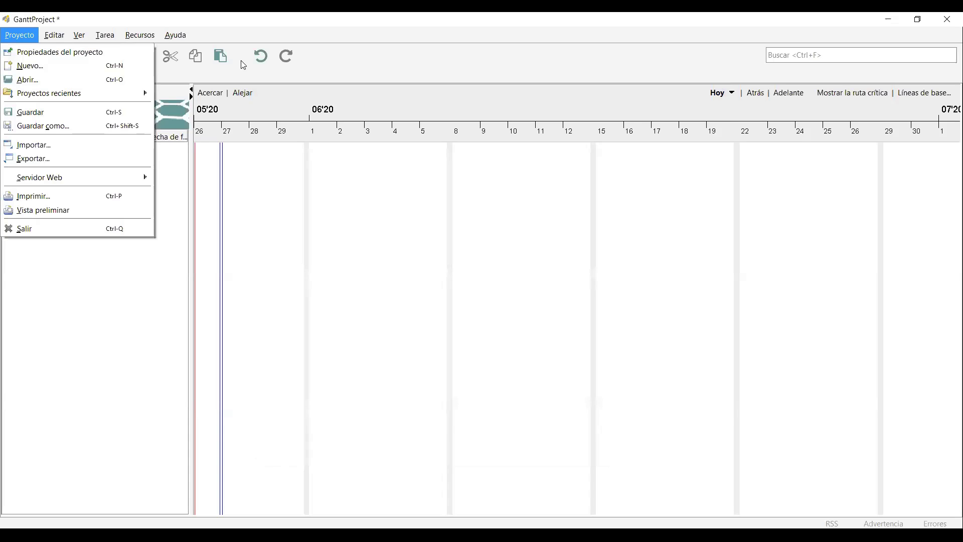
left_click(272, 14)
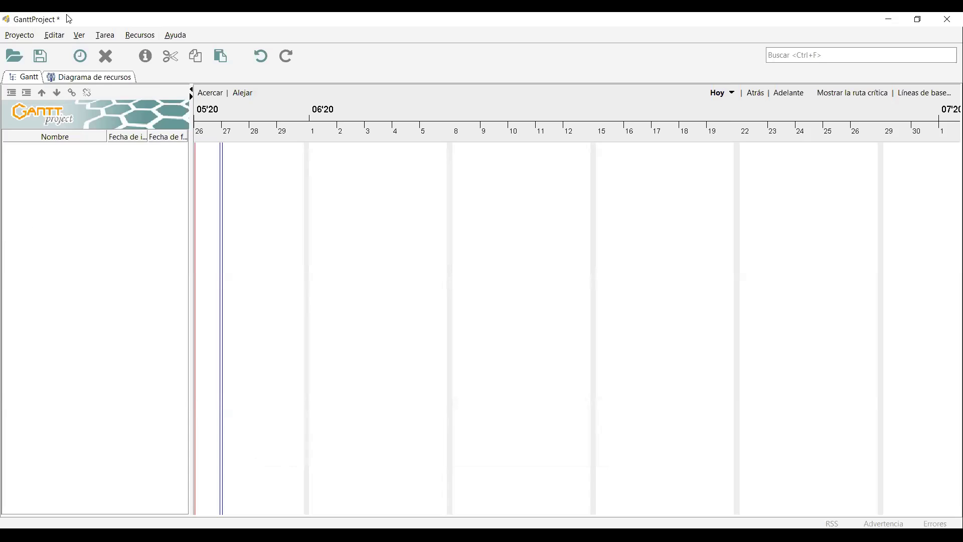
left_click(19, 35)
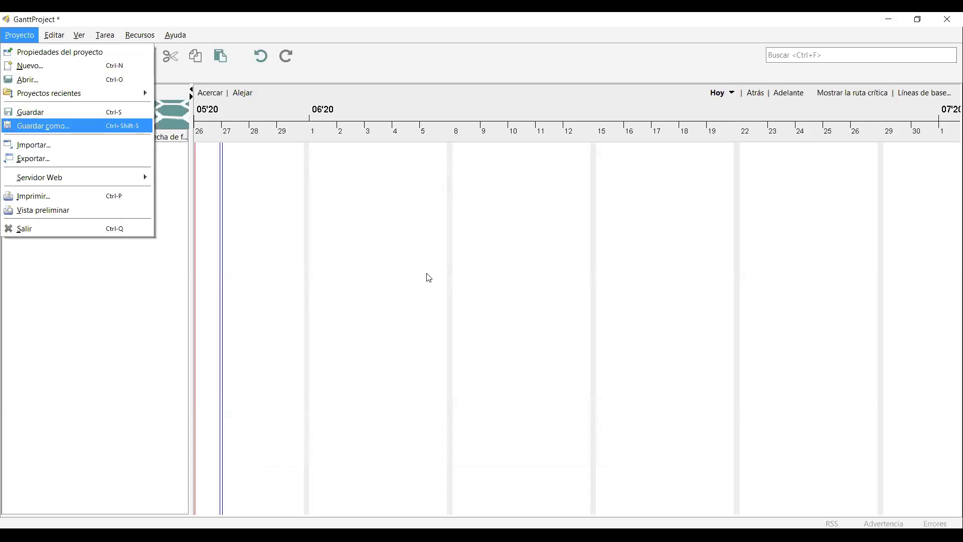
key("Return")
type("Proyecto")
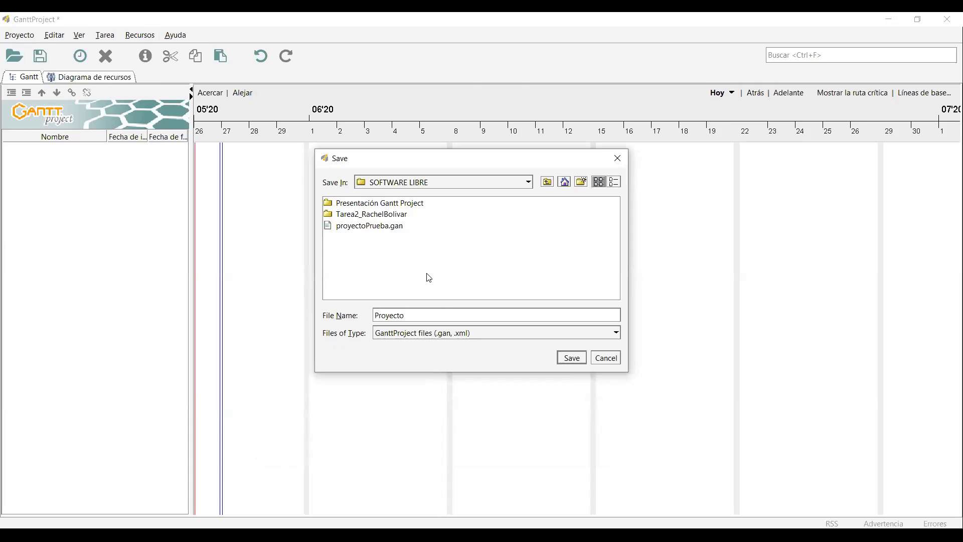
type("Charla")
key("Return")
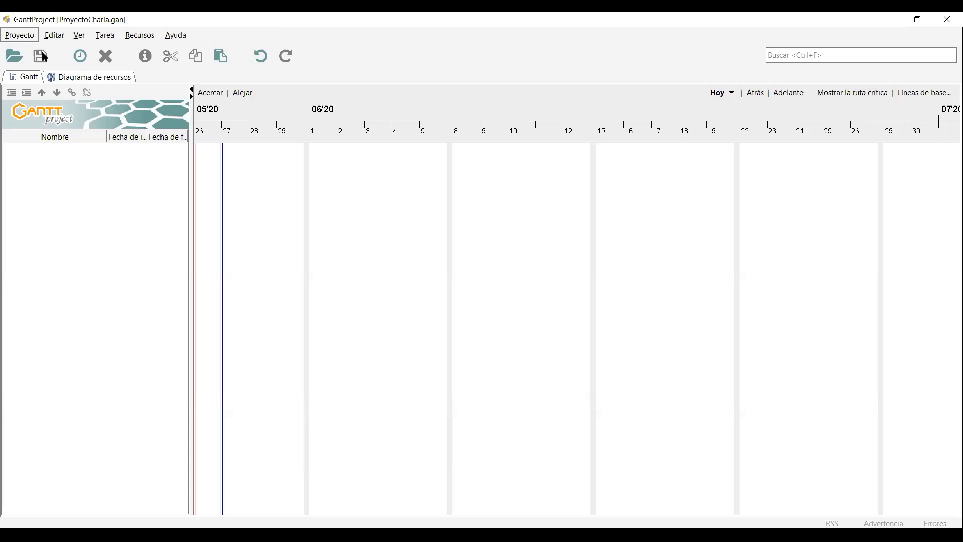
key("alt+p")
key("Return")
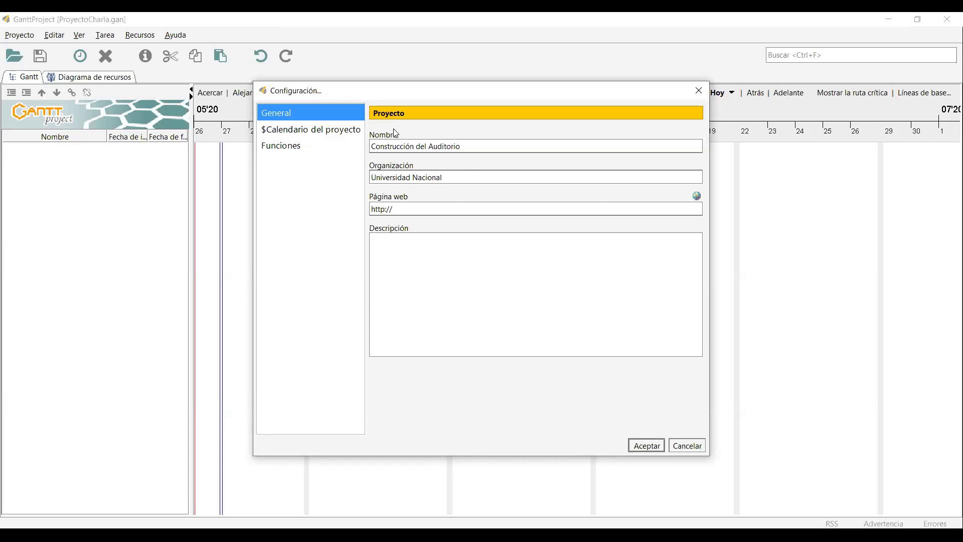
Review the project calendar's weekend options and available holiday calendars.
left_click(288, 151)
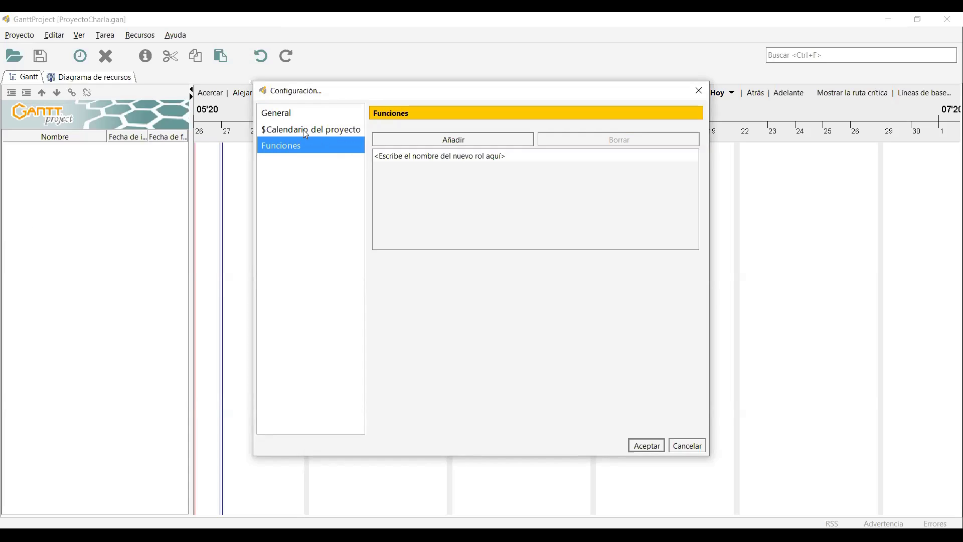
left_click(306, 131)
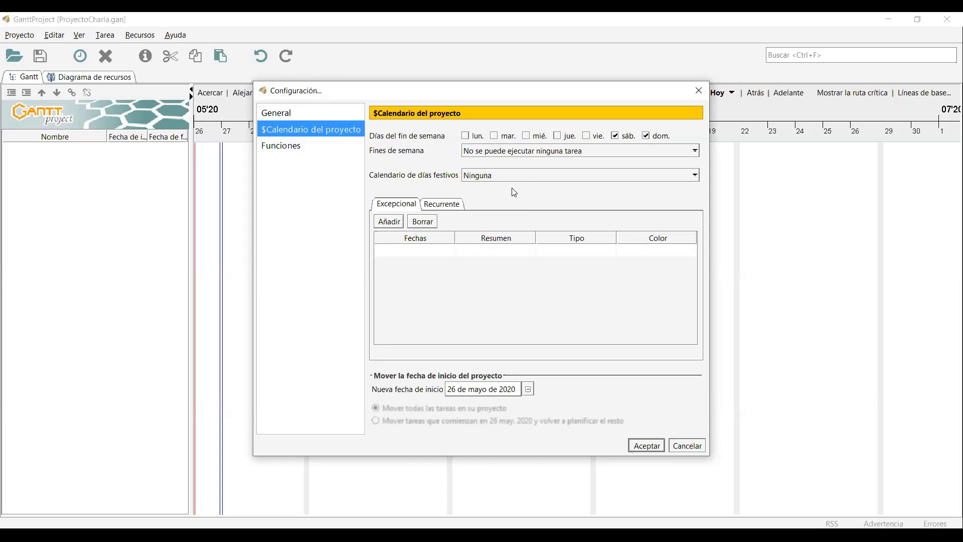
left_click(567, 153)
left_click(545, 183)
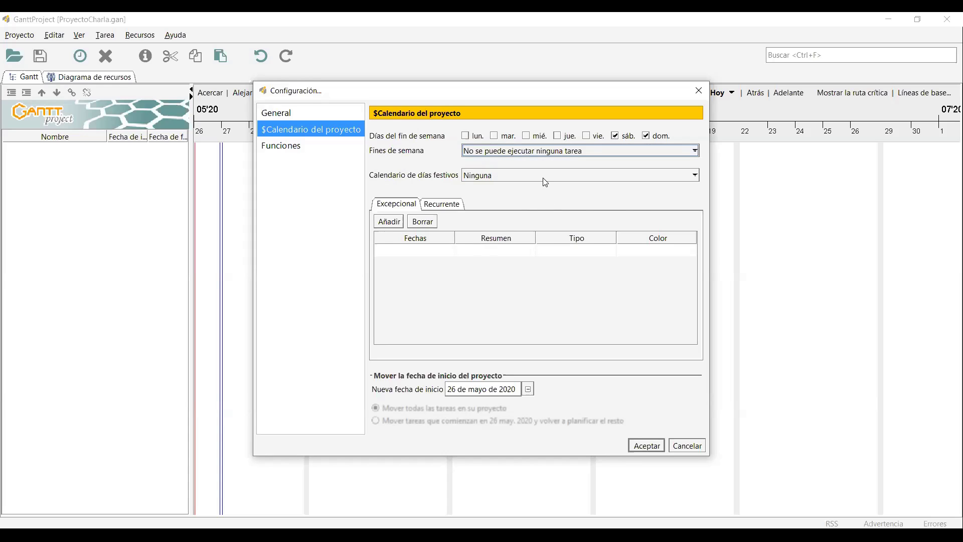
left_click(546, 183)
left_click_drag(695, 256, 695, 232)
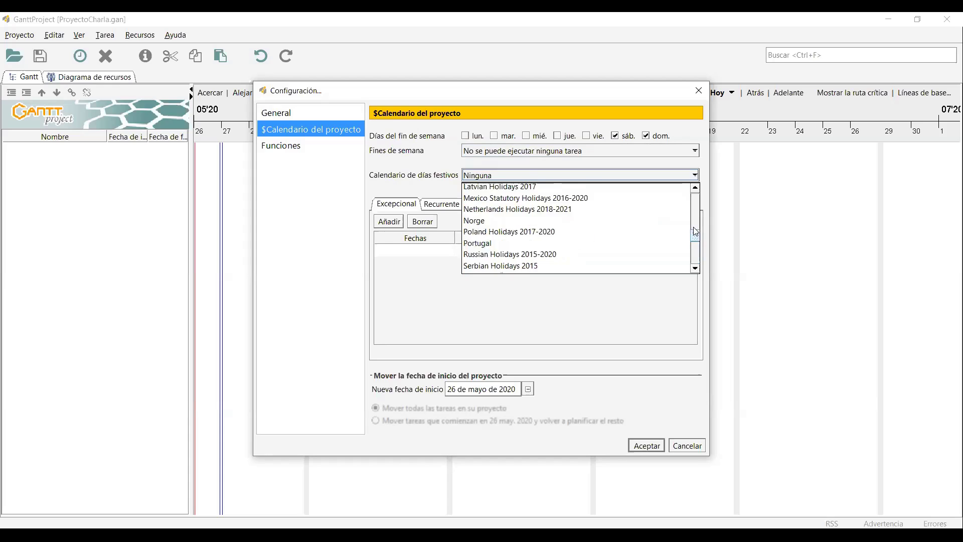
scroll(665, 273, "up", 10)
scroll(664, 273, "down", 1)
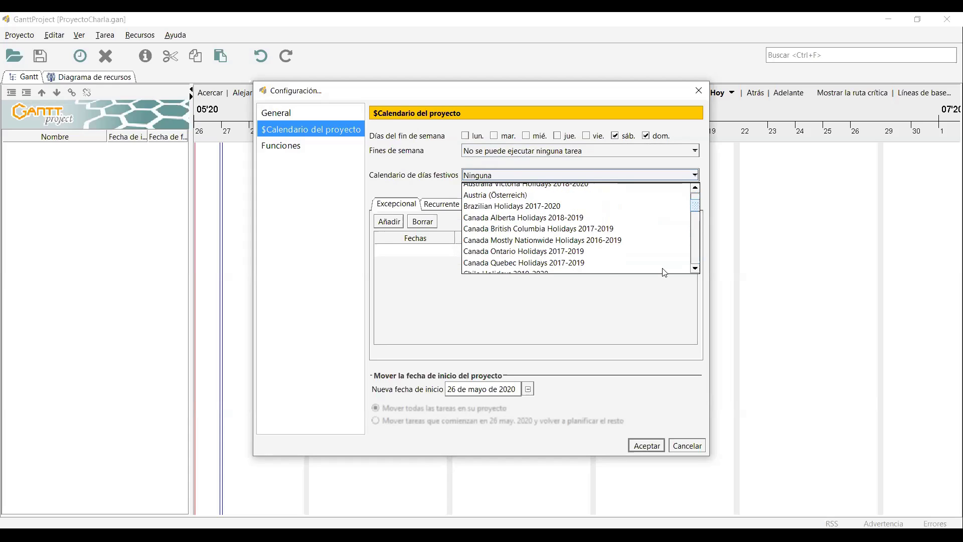
Keep the holiday calendar as Ninguna and begin a new entry on the Funciones roles page.
left_click(648, 290)
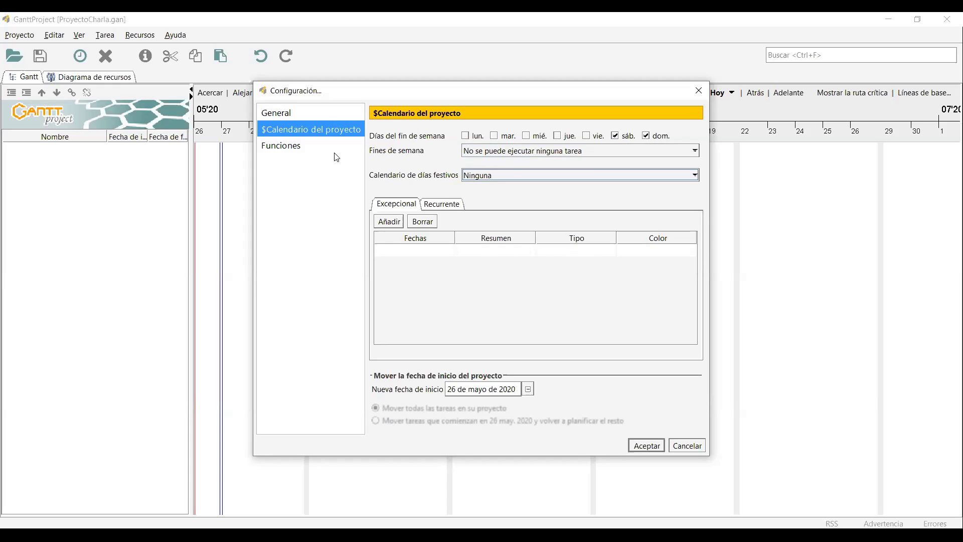
left_click(280, 147)
double_click(439, 157)
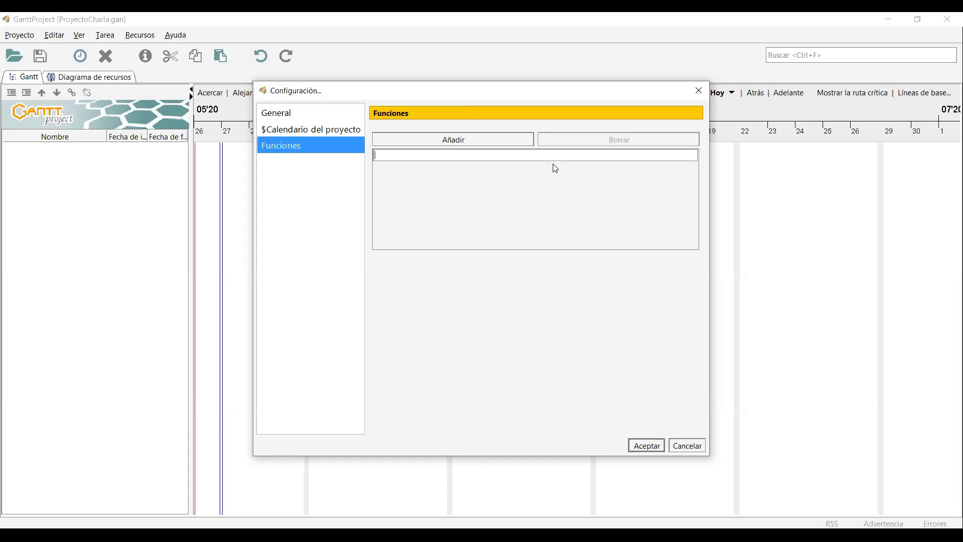
Add the Arquitecto and Albañil roles to the role list.
type("Arquie")
key("BackSpace")
type("tecto")
key("Return")
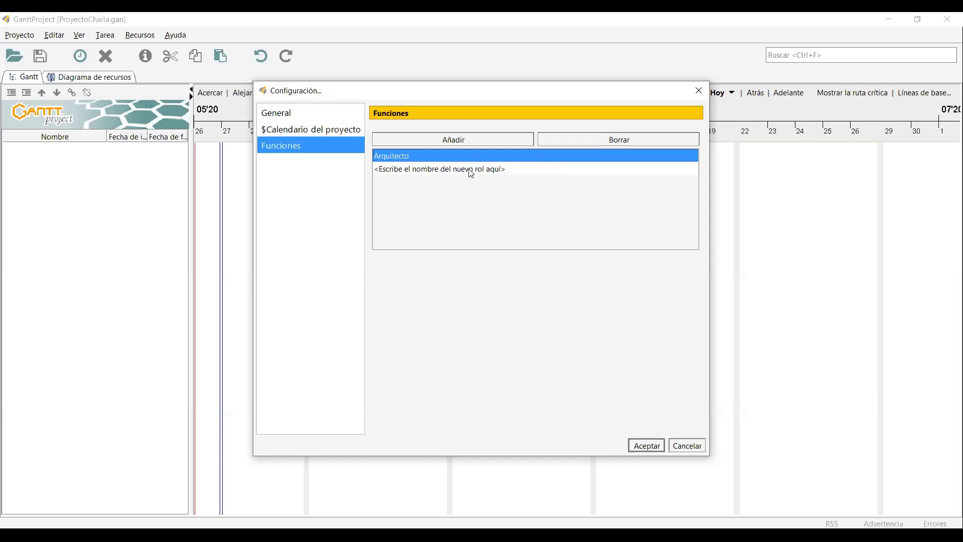
double_click(471, 171)
type("Alba")
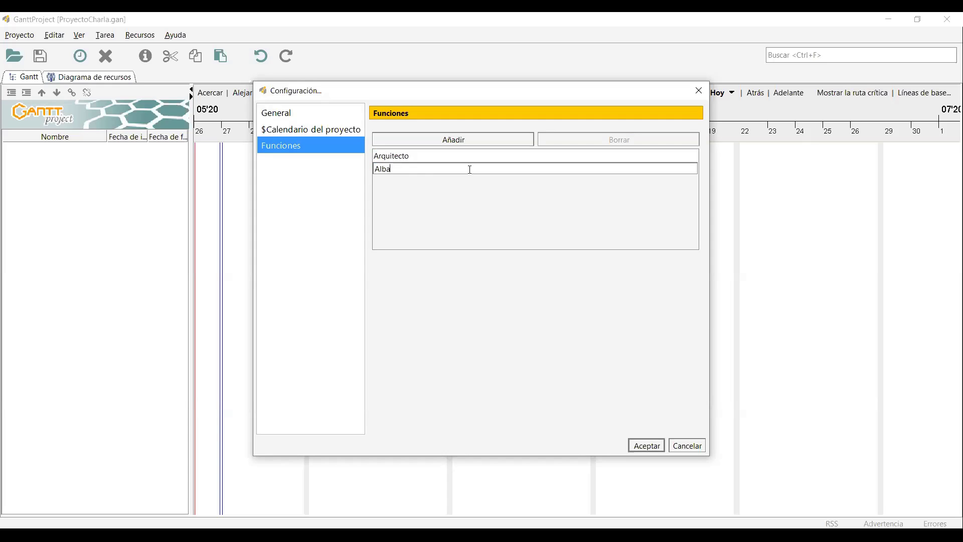
type("ñil")
key("Return")
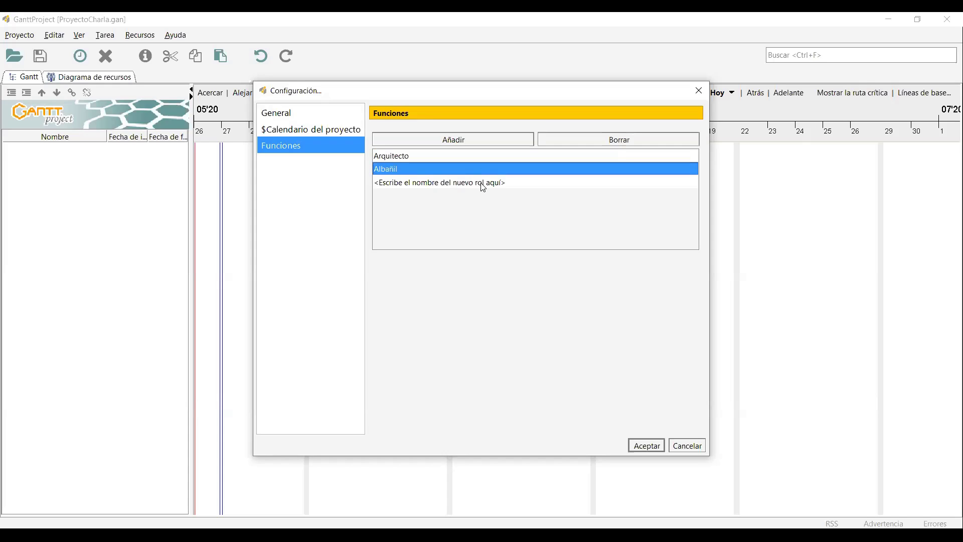
Add the Topógrafo, Electricista and Fontanero roles.
double_click(481, 182)
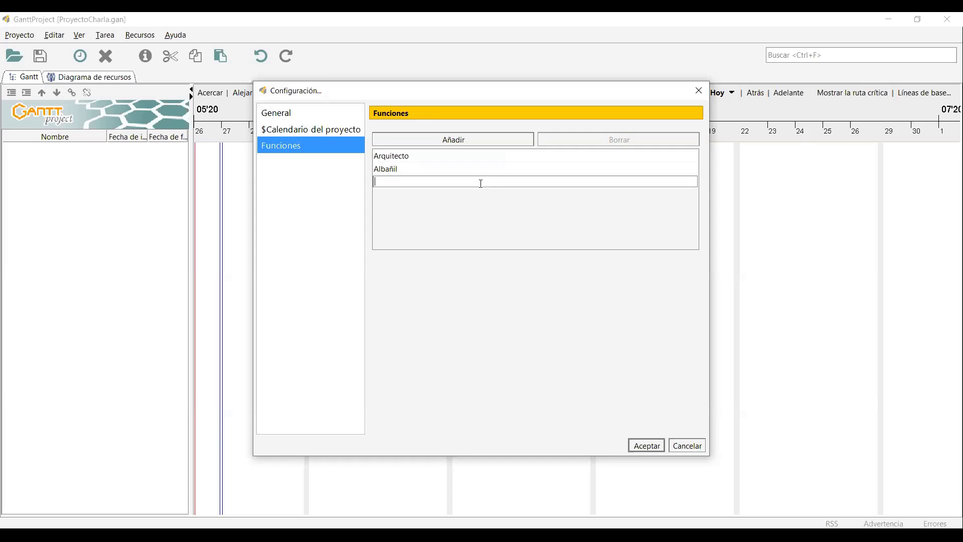
type("Topógrafo")
key("Return")
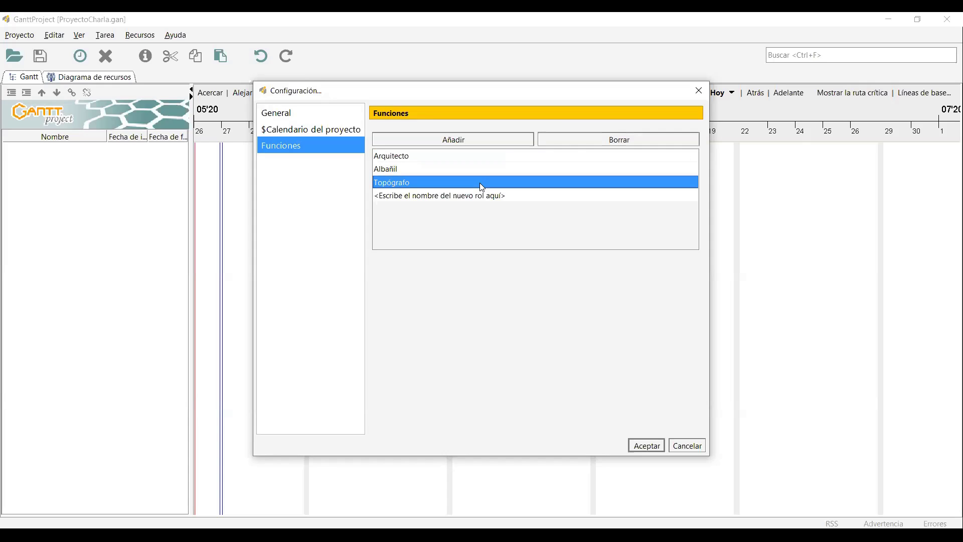
double_click(462, 195)
type("El")
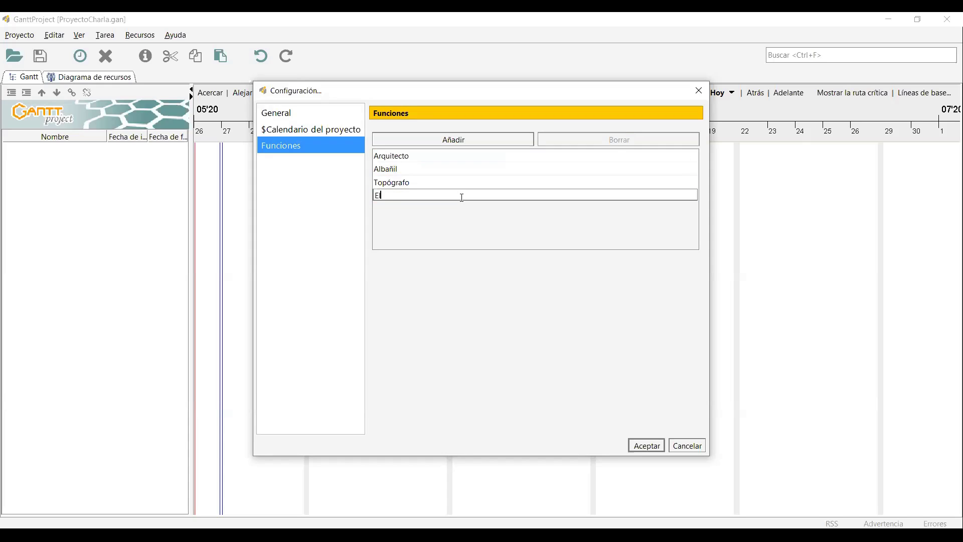
type("ectricista")
key("Return")
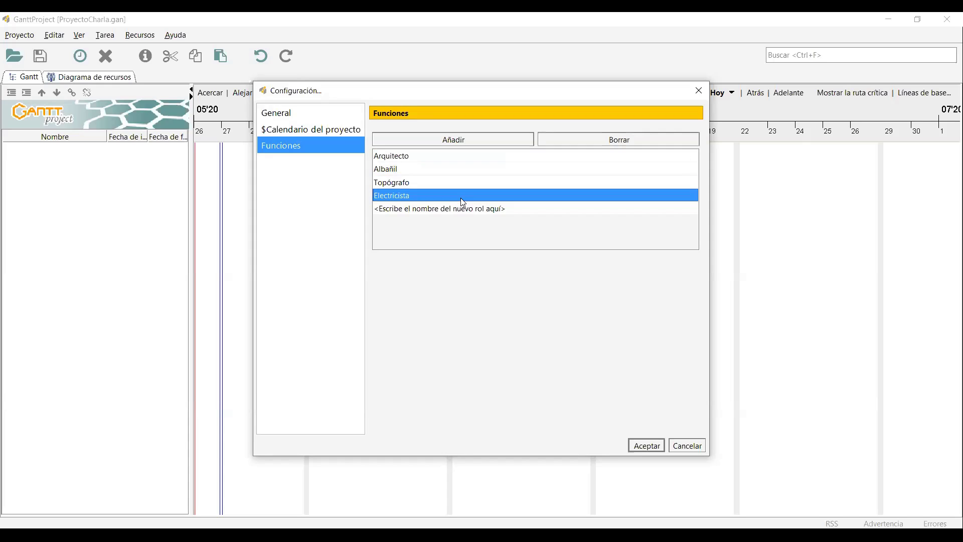
double_click(451, 209)
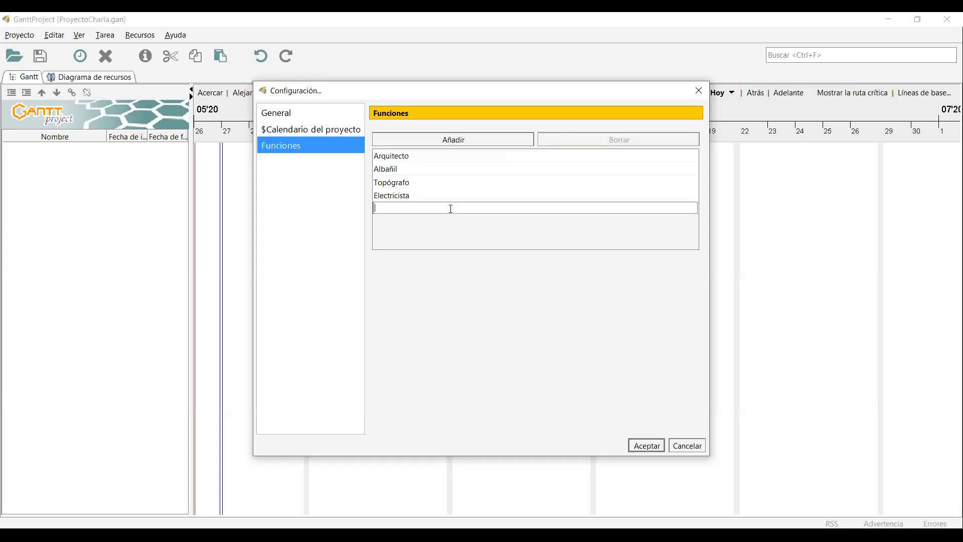
type("Fontanero")
key("Return")
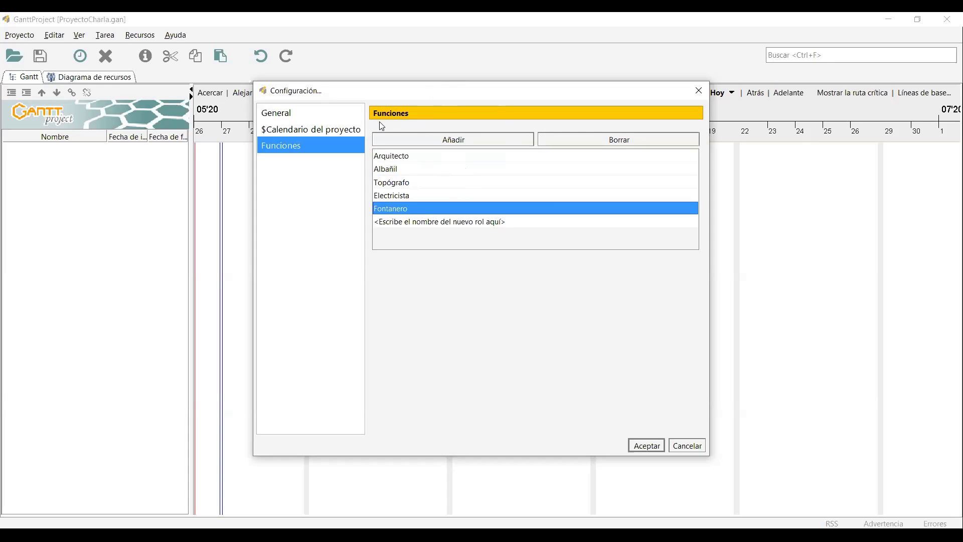
Check the new roles in the list and accept the settings changes.
left_click_drag(411, 96, 378, 99)
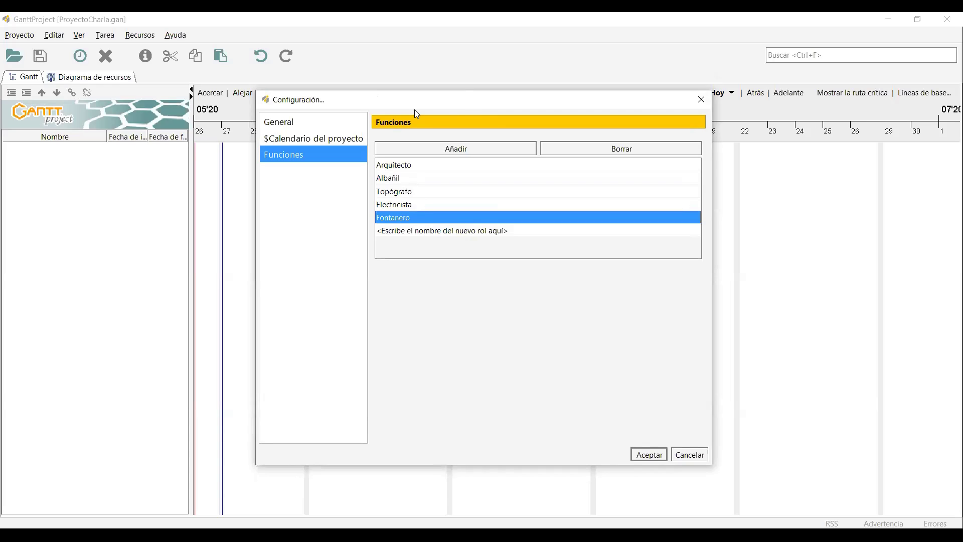
left_click_drag(408, 96, 404, 91)
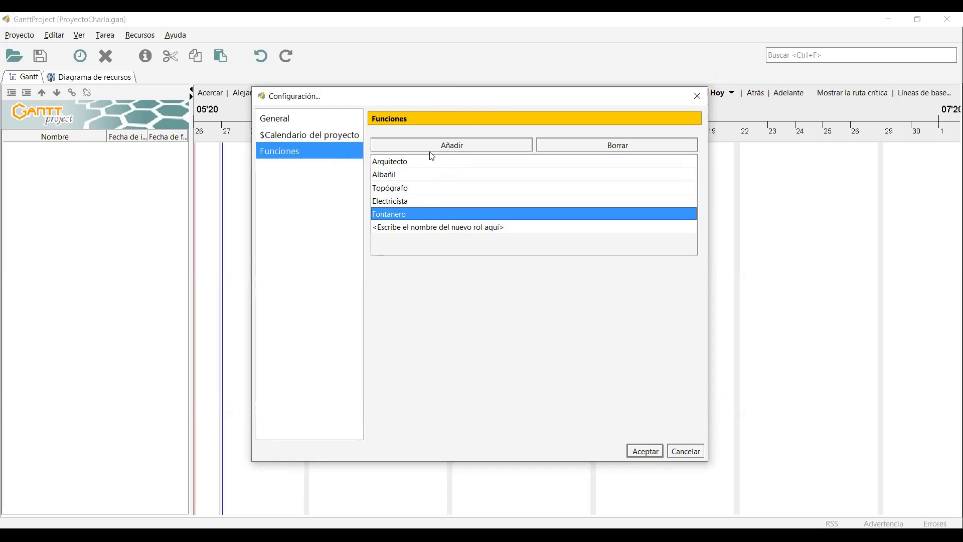
left_click(415, 167)
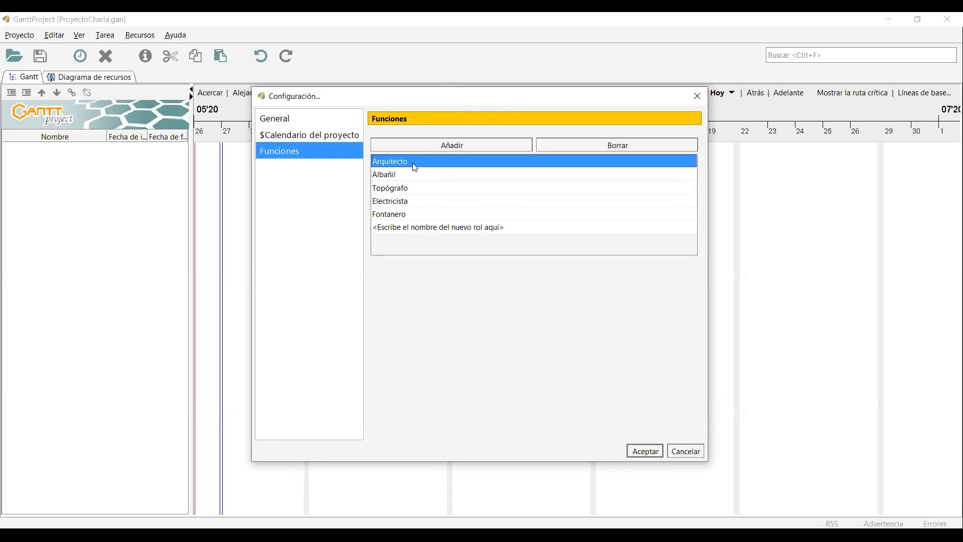
left_click(416, 175)
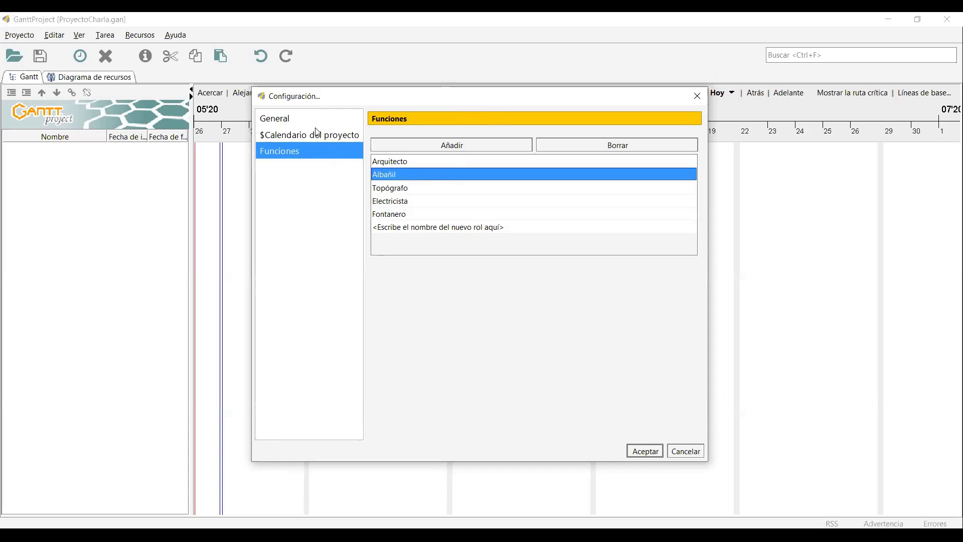
left_click(648, 450)
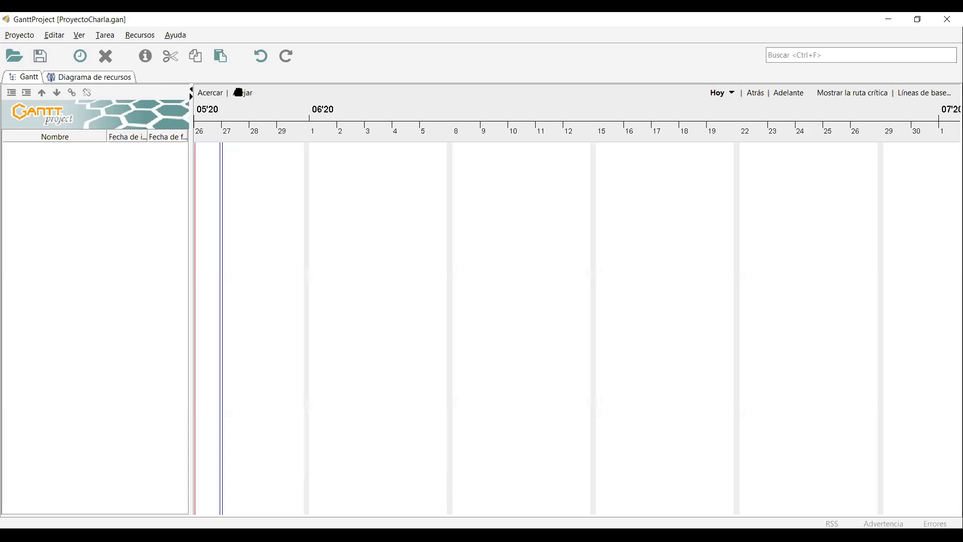
Switch to the Diagrama de recursos chart and start a new resource.
left_click(105, 79)
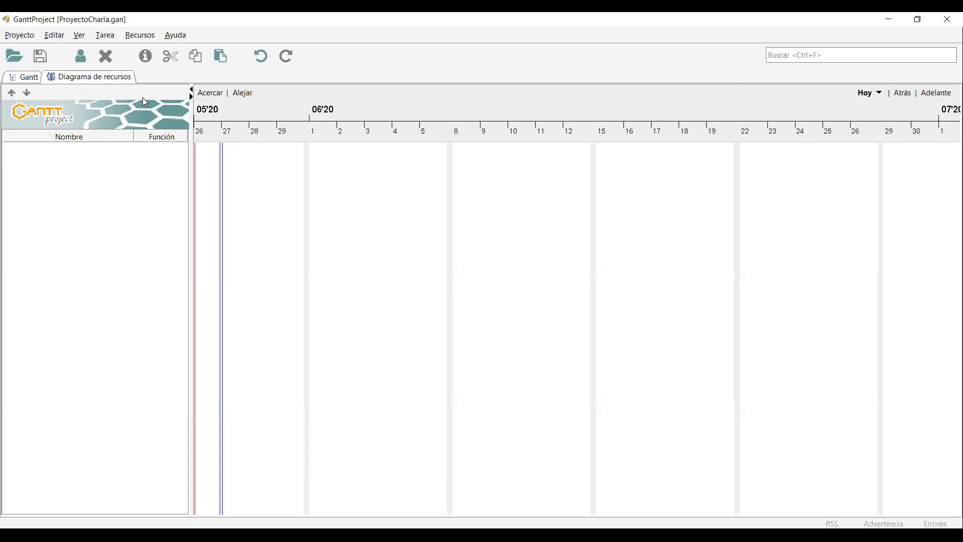
left_click(80, 55)
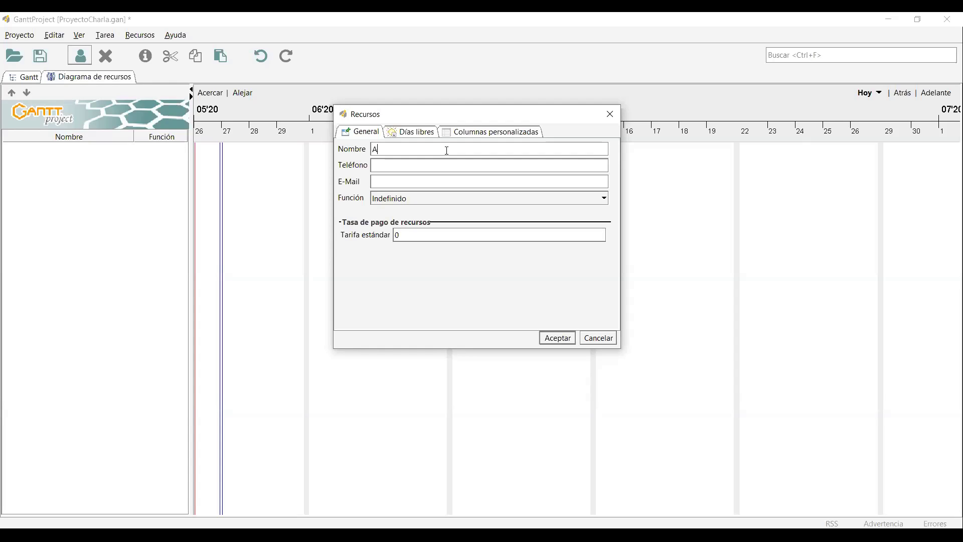
Name the resource 'Arquitecto Principal' and enter its phone number.
type("rqu")
type("cto Pric")
key("BackSpace")
type("ncipal")
left_click(428, 170)
type("87872525")
left_click(425, 182)
Give the resource the Arquitecto role and a standard rate of 52000.
left_click(422, 199)
scroll(451, 223, "down", 3)
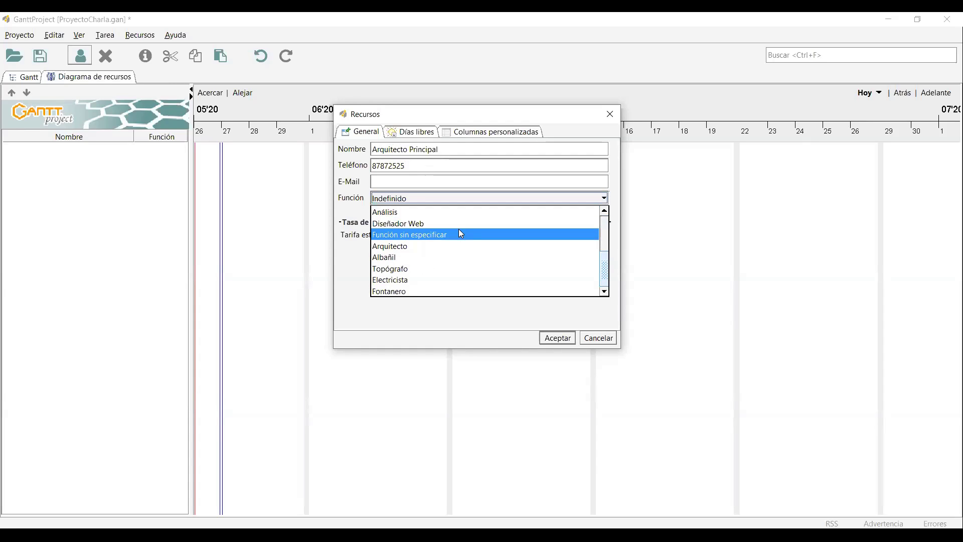
left_click(441, 246)
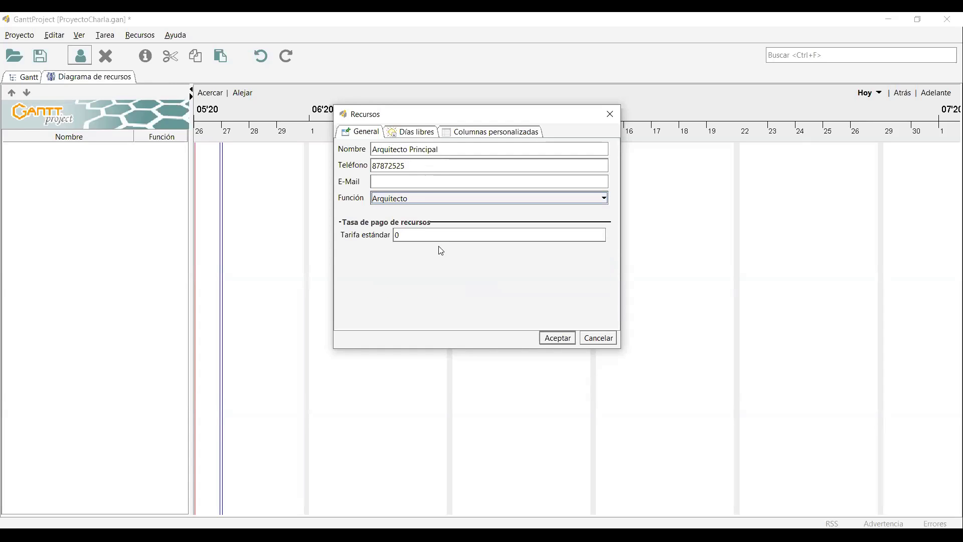
left_click(422, 235)
key("BackSpace")
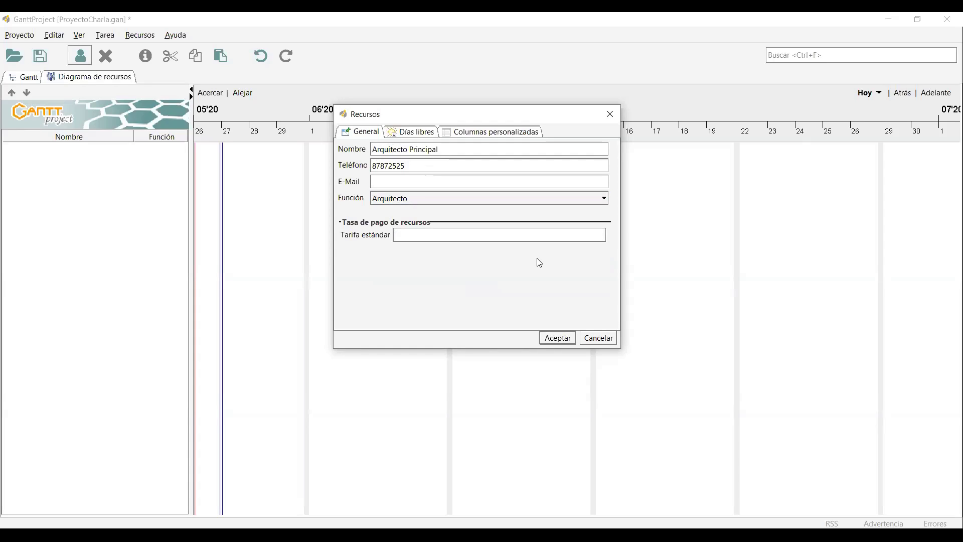
type("52000")
Look over the resource's custom columns and days off sections.
left_click(490, 134)
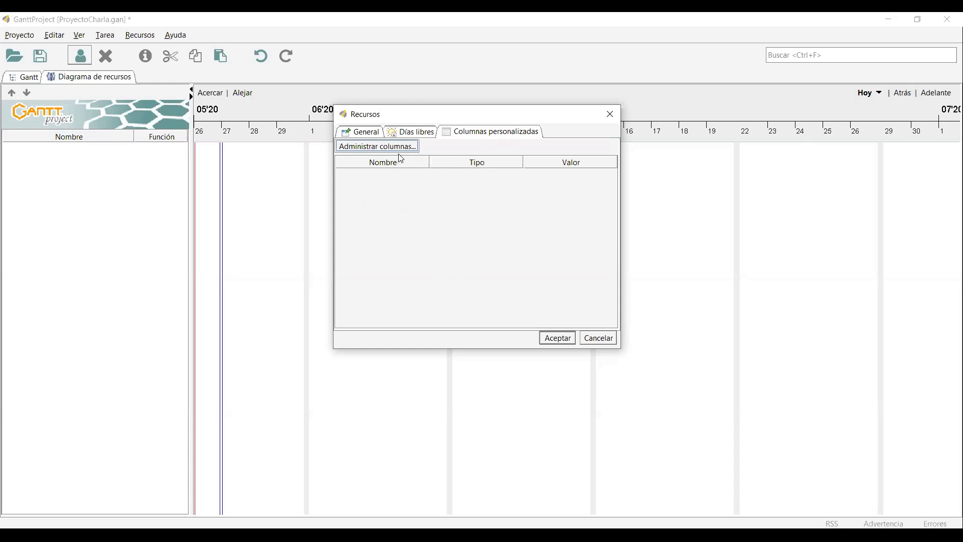
left_click(368, 137)
left_click(432, 151)
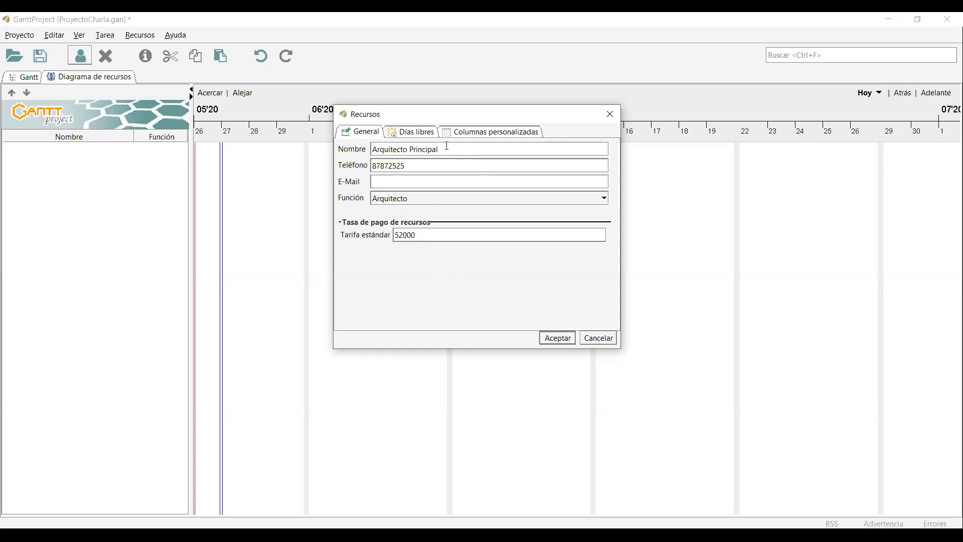
left_click_drag(392, 161, 359, 149)
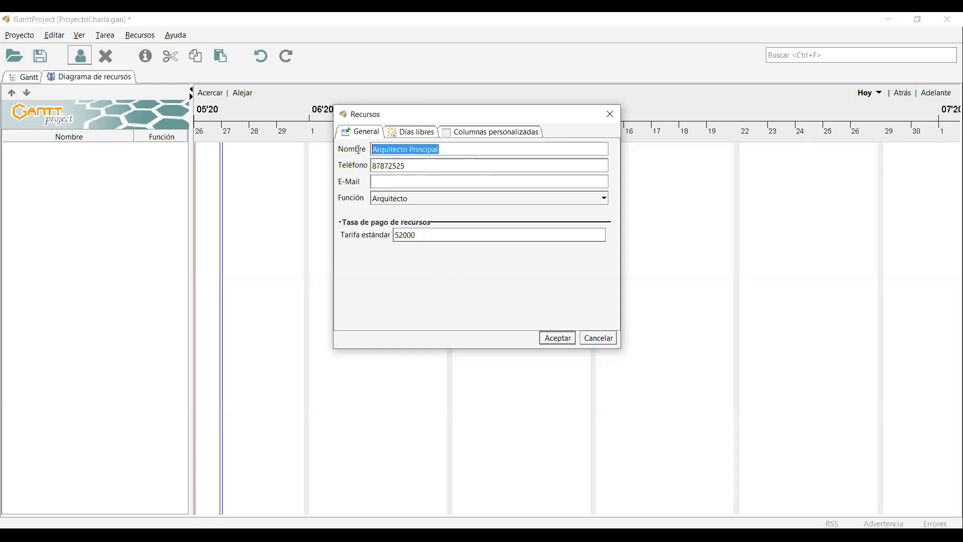
left_click(407, 139)
Go to the resource's Columnas personalizadas section and open the custom columns manager.
left_click(470, 133)
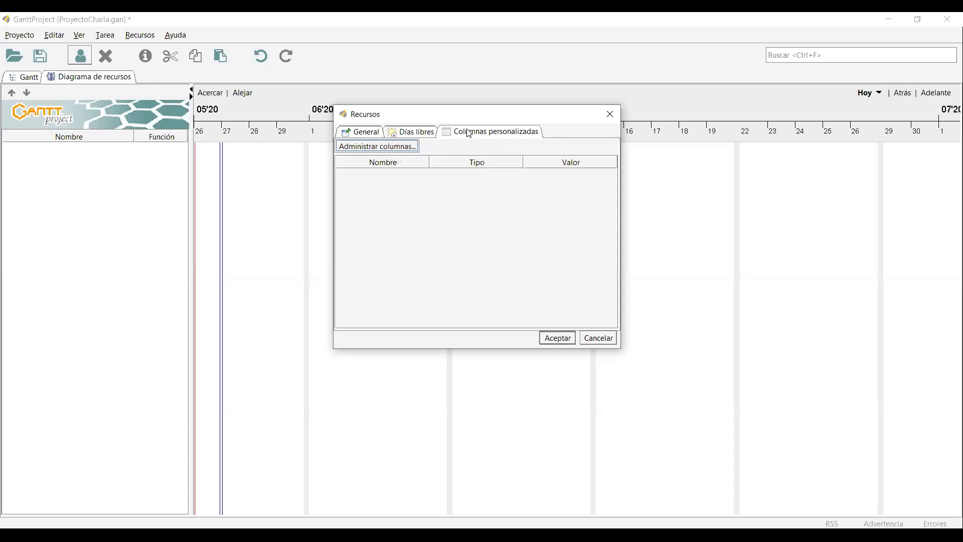
left_click(427, 133)
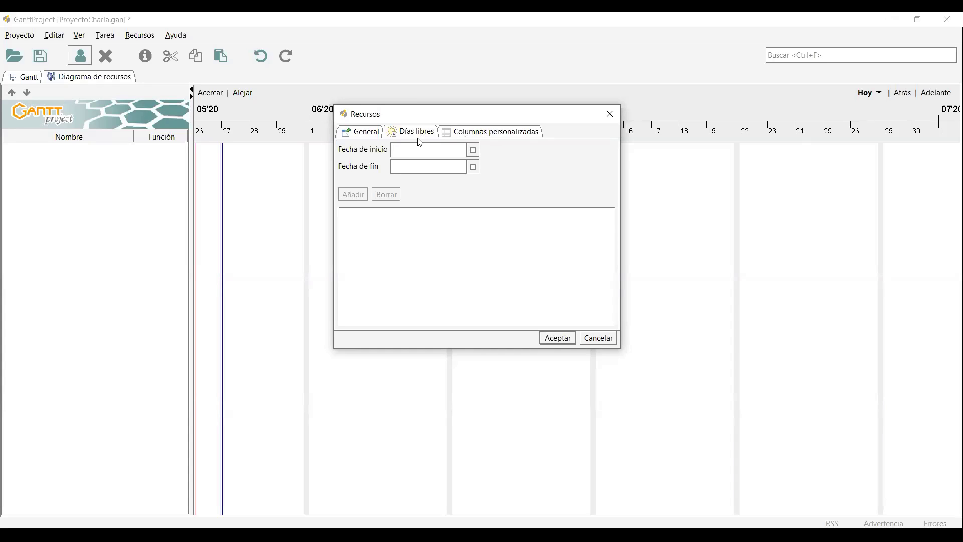
left_click(492, 135)
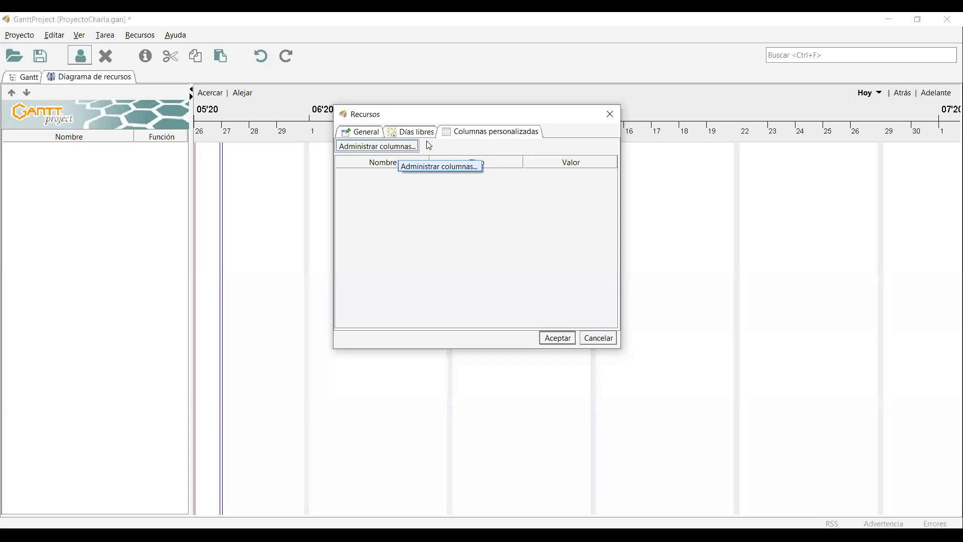
left_click(376, 147)
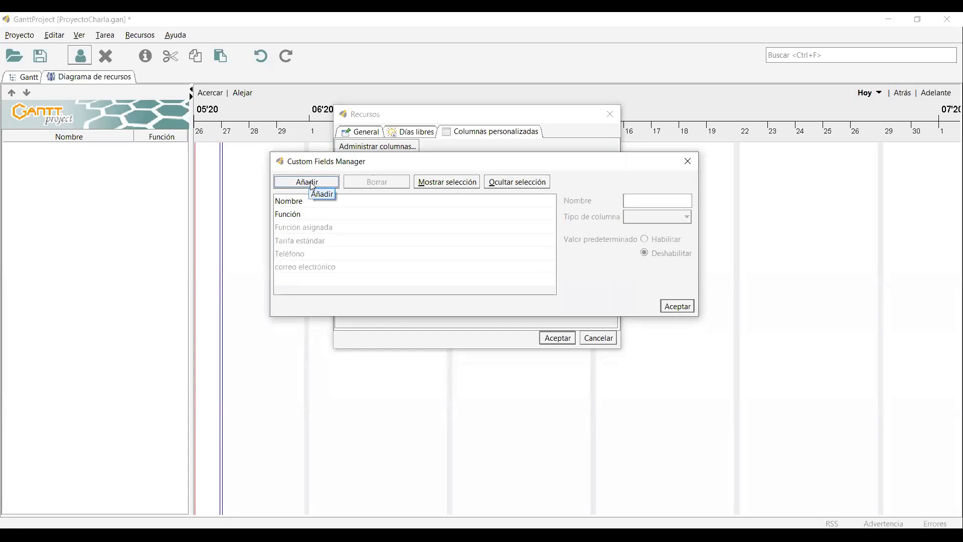
Add a new custom column named 'Nombre y Apellidos'.
left_click(313, 185)
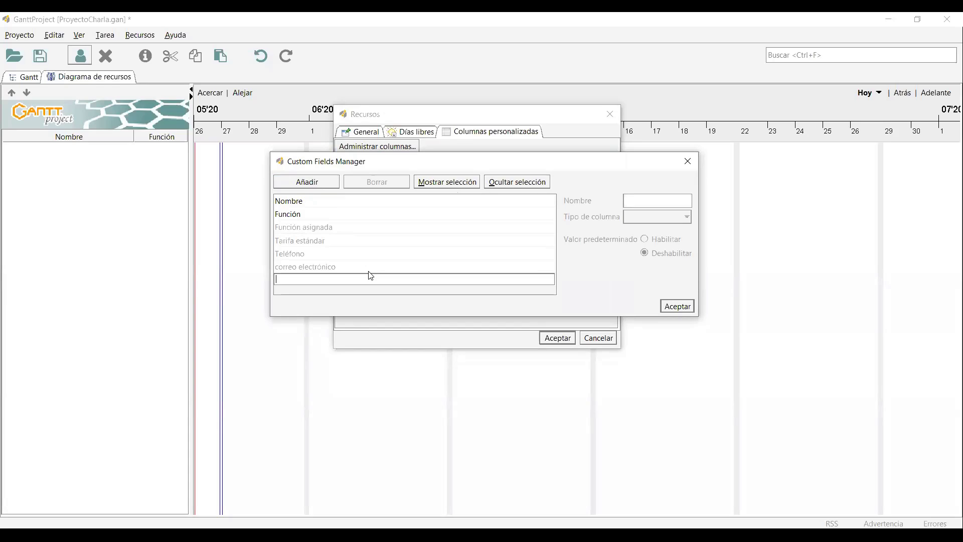
type("Nombre y Apellidos")
key("Return")
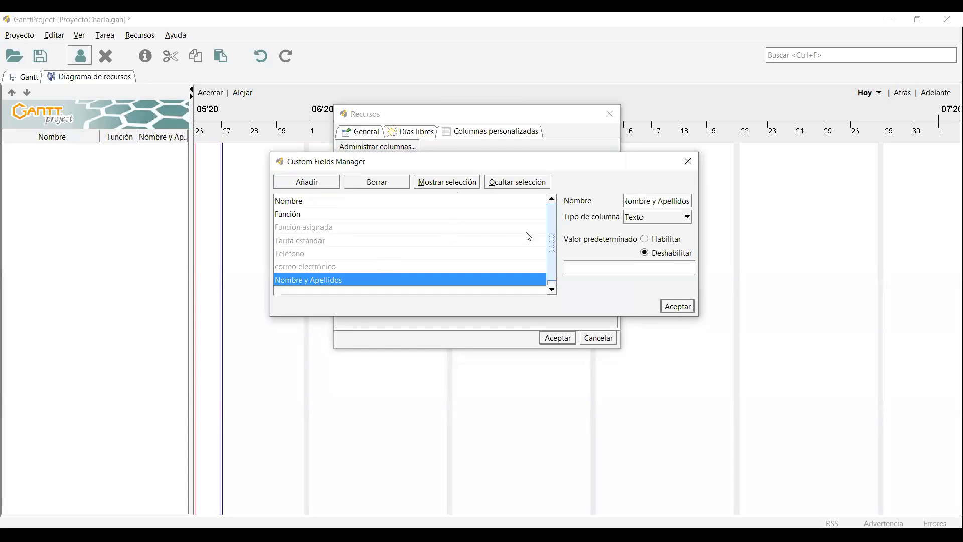
left_click(677, 307)
Enter the person's full name as the Nombre y Apellidos value and save the resource.
double_click(567, 175)
key("Return")
double_click(576, 175)
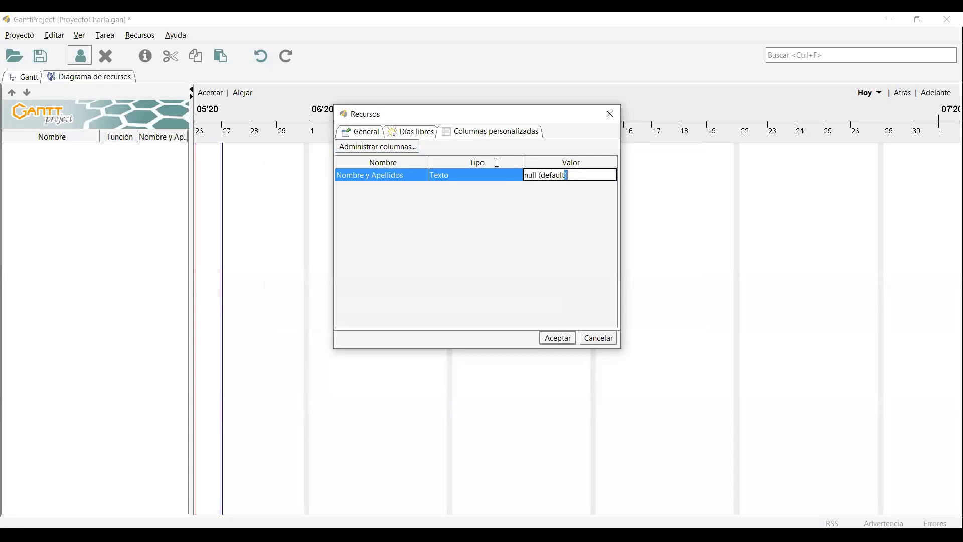
left_click_drag(566, 175, 494, 163)
key("BackSpace")
key("Return")
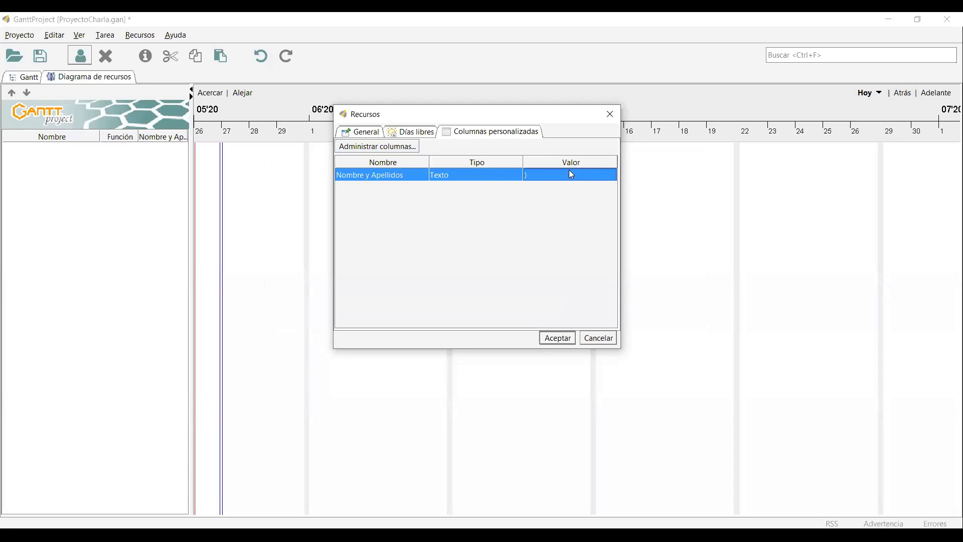
double_click(569, 173)
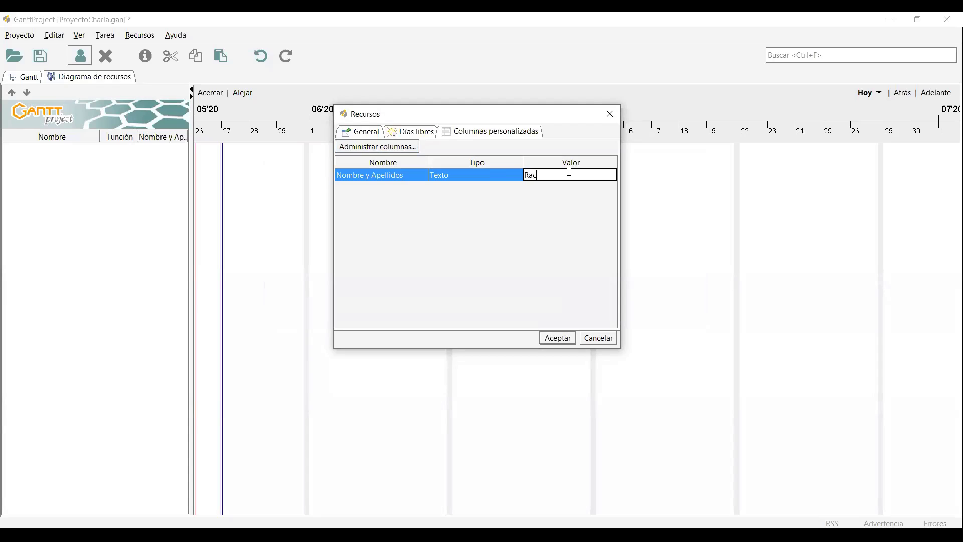
key("Return")
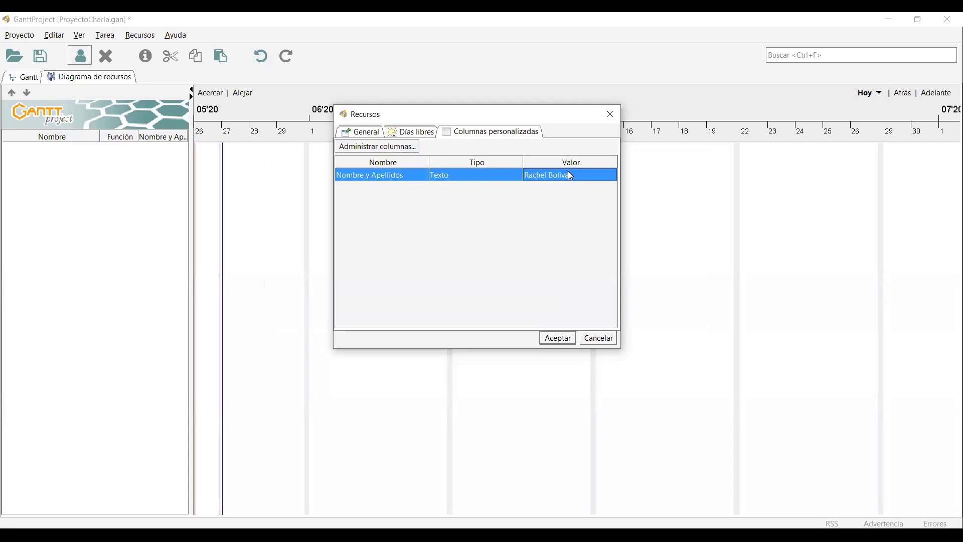
left_click(557, 338)
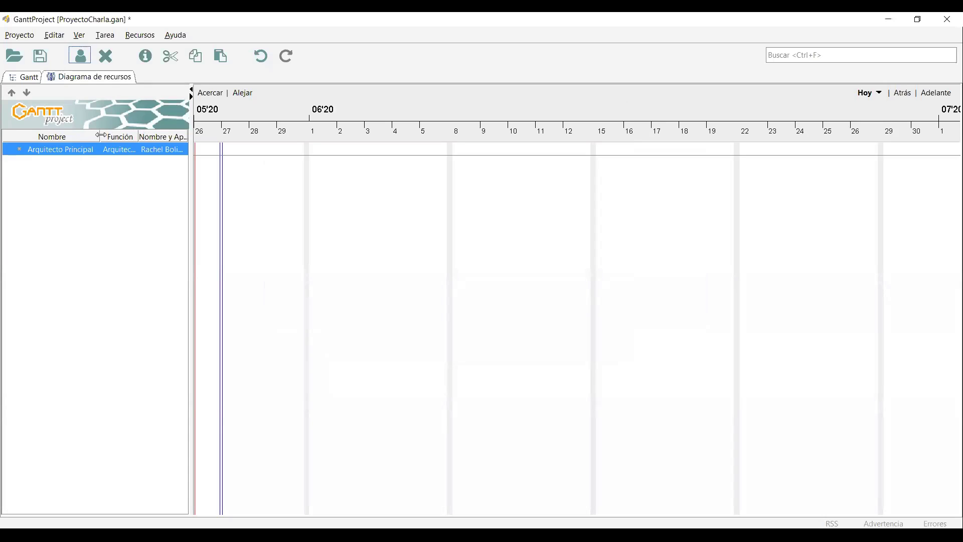
Create a new resource named 'Albañil 1' from the resource list.
left_click_drag(98, 135, 86, 150)
right_click(101, 170)
left_click(137, 185)
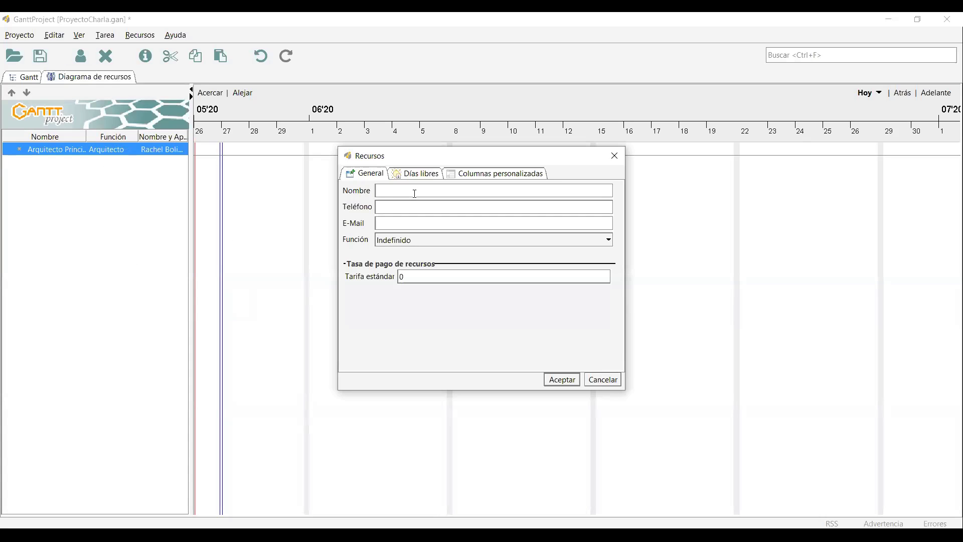
type("Albañil 1")
Give Albañil 1 the Albañil role and a standard rate of 4000.
left_click(429, 238)
scroll(427, 239, "down", 12)
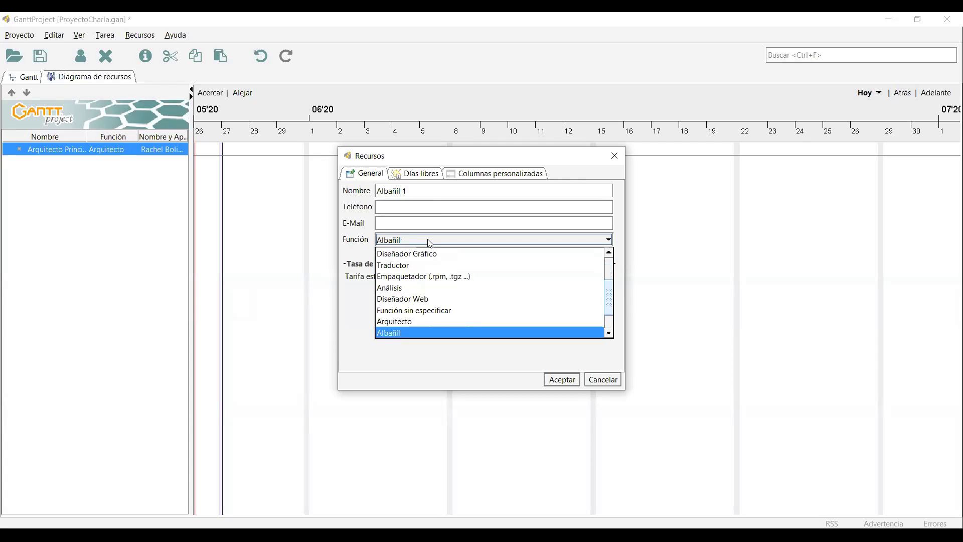
left_click(431, 333)
left_click(454, 276)
key("BackSpace")
type("40000")
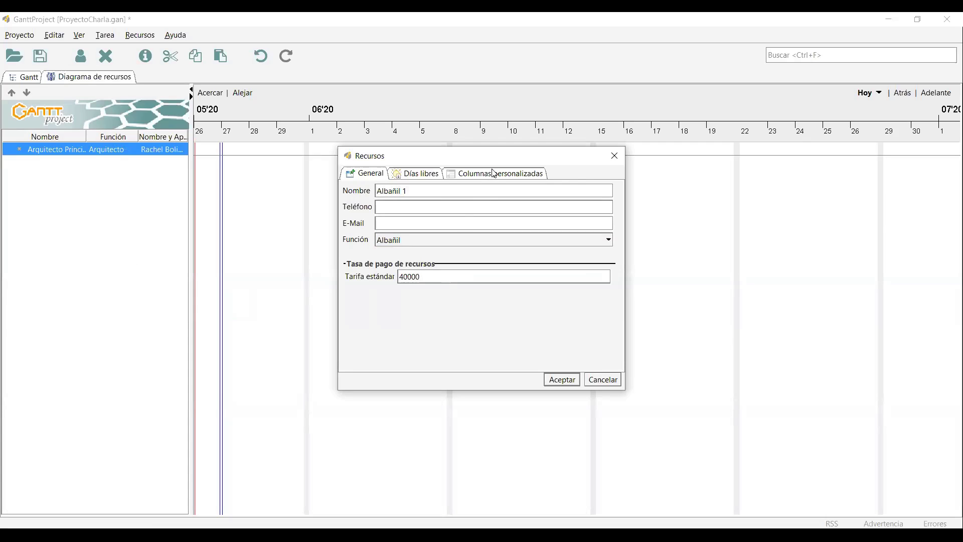
Enter the worker's full name in Nombre y Apellidos and confirm the Albañil 1 resource.
left_click(493, 173)
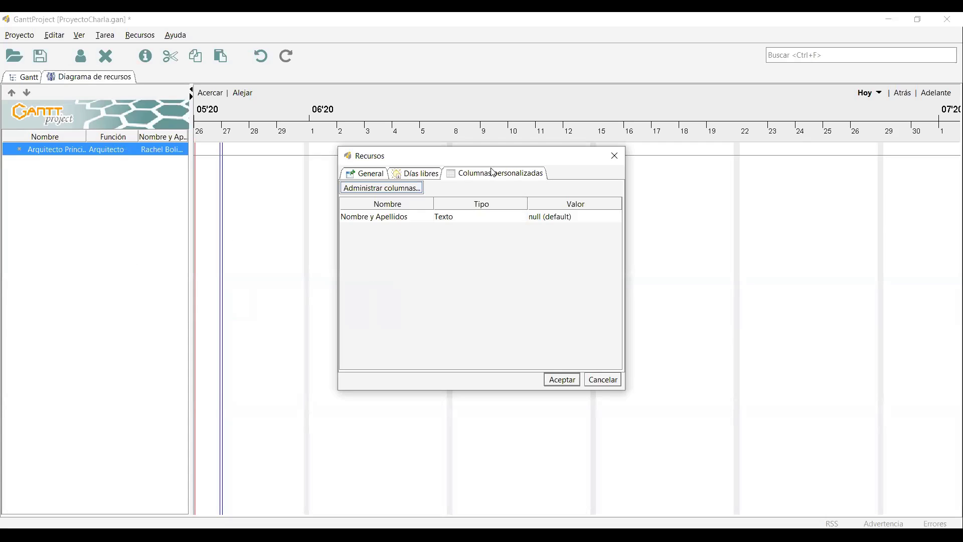
left_click(392, 191)
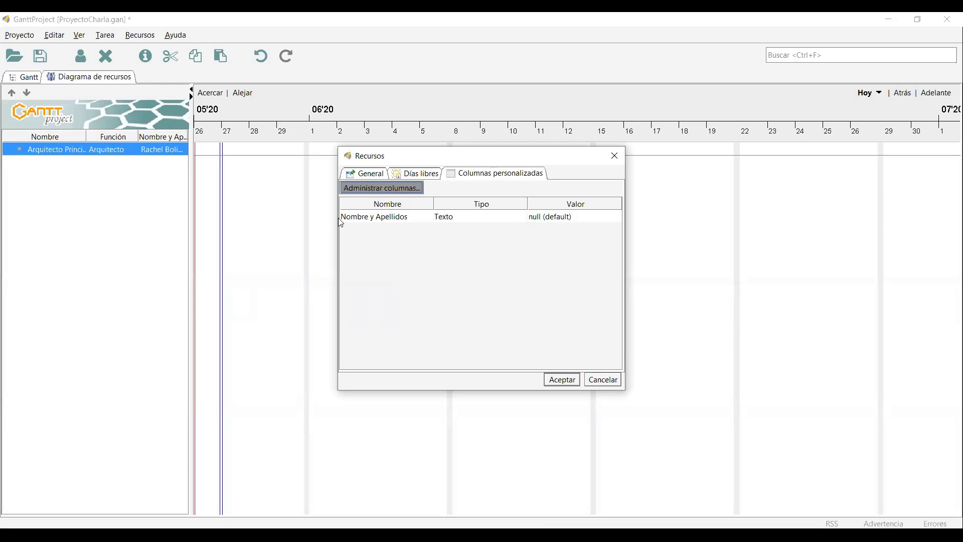
left_click(690, 195)
left_click(577, 216)
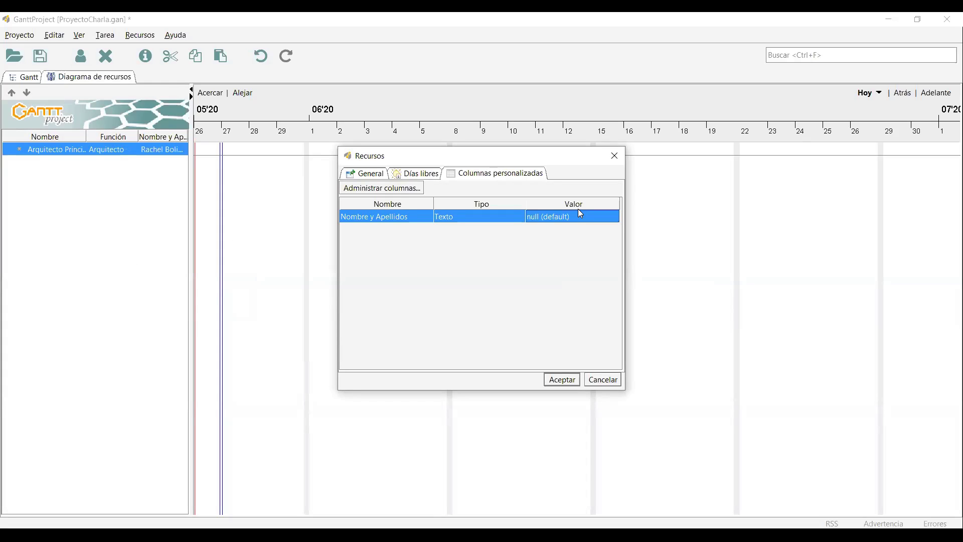
double_click(577, 216)
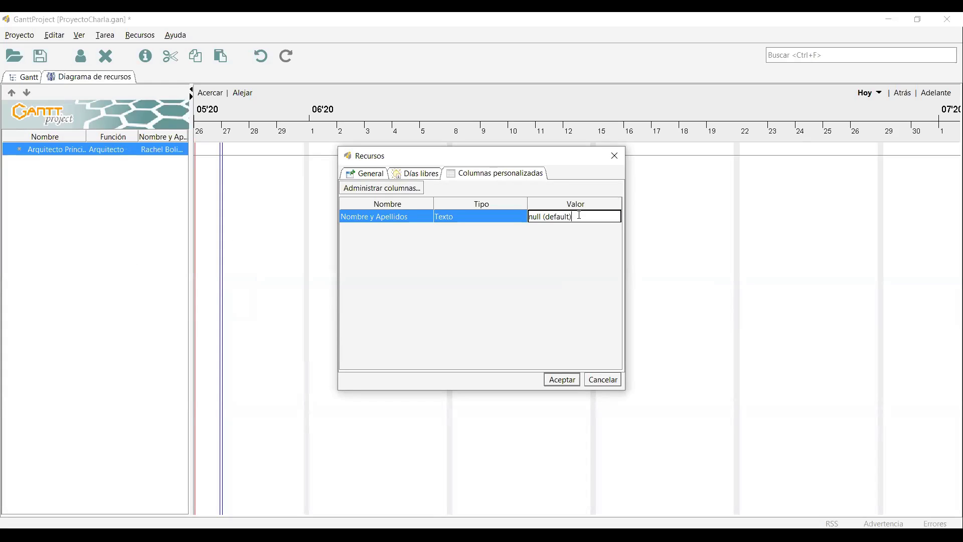
left_click_drag(579, 215, 530, 216)
key("BackSpace")
key("Return")
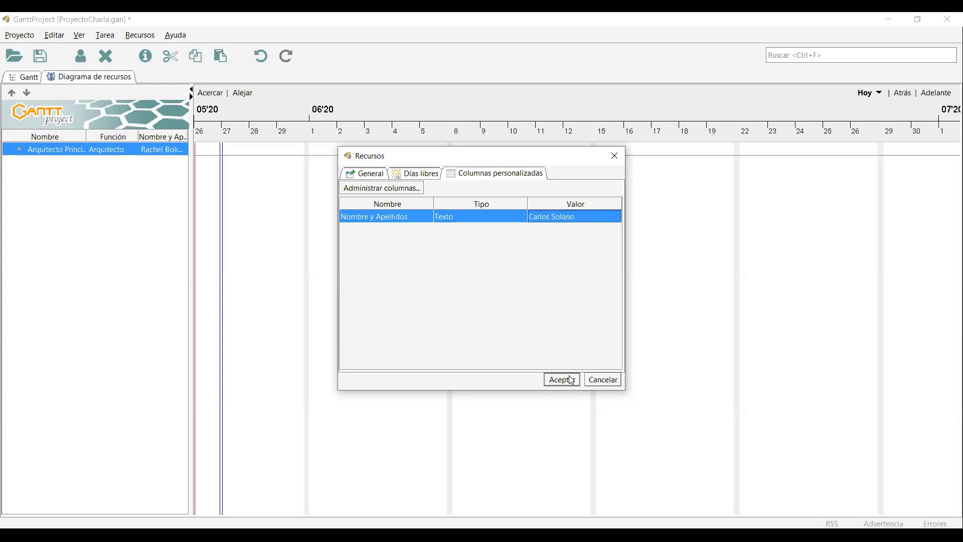
left_click(562, 380)
right_click(55, 162)
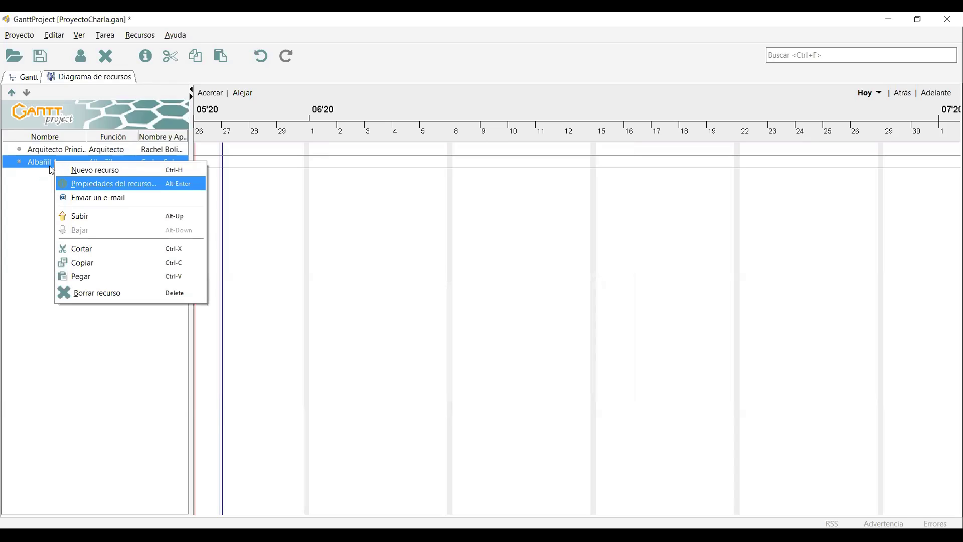
Copy and paste Albañil 1, then rename the duplicate to 'Albañil 2'.
left_click(89, 262)
right_click(63, 202)
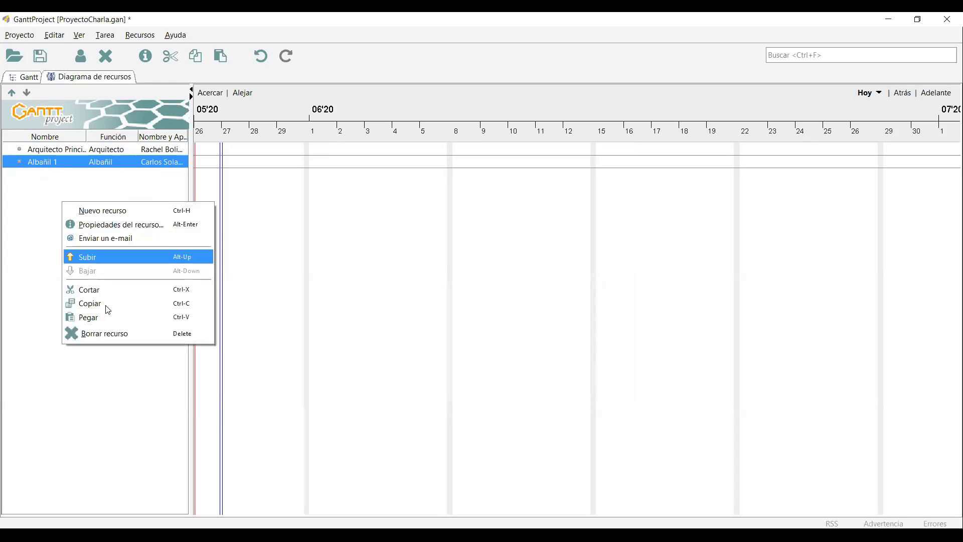
left_click(106, 316)
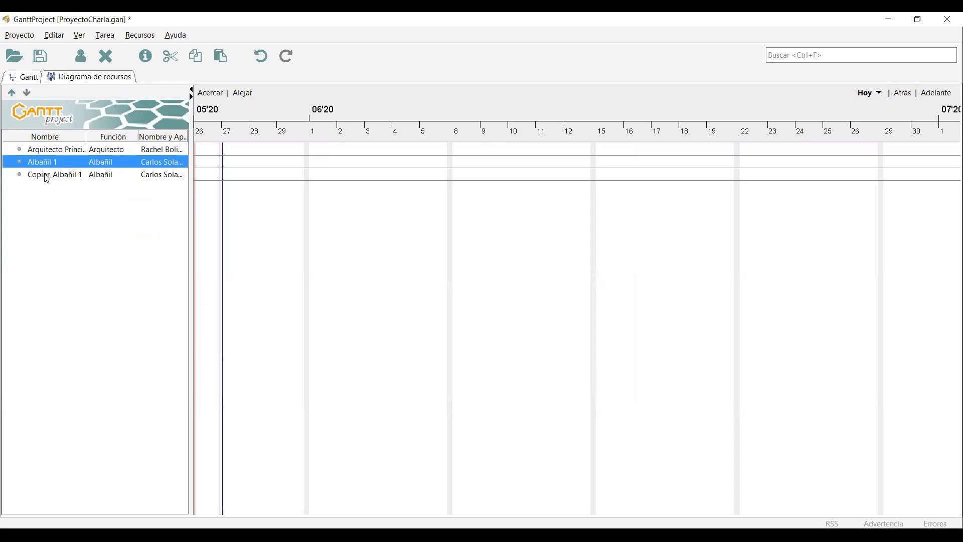
left_click(43, 176)
left_click(403, 208)
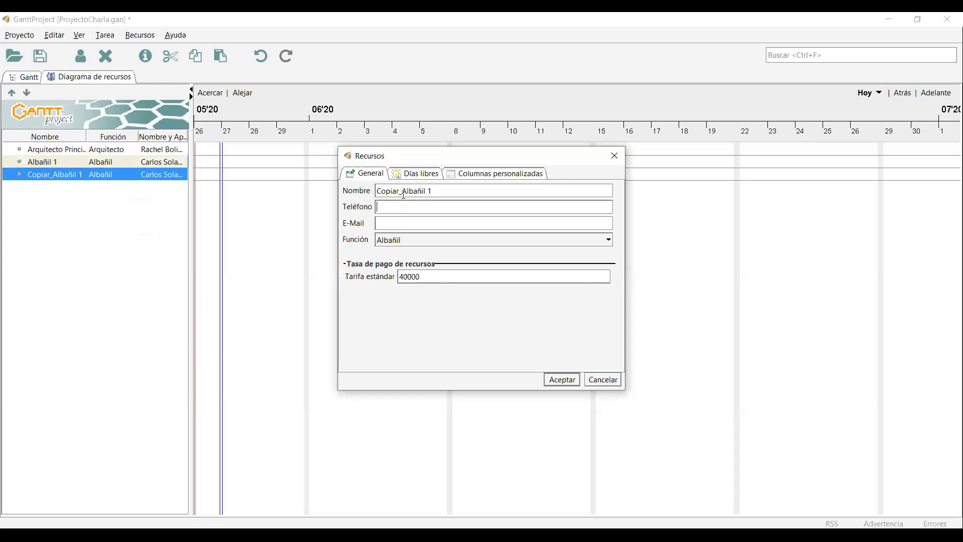
left_click_drag(404, 195, 377, 191)
key("Delete")
key("BackSpace")
type("2")
Replace the duplicate's Nombre y Apellidos value with another worker's full name and confirm.
left_click(475, 174)
double_click(600, 222)
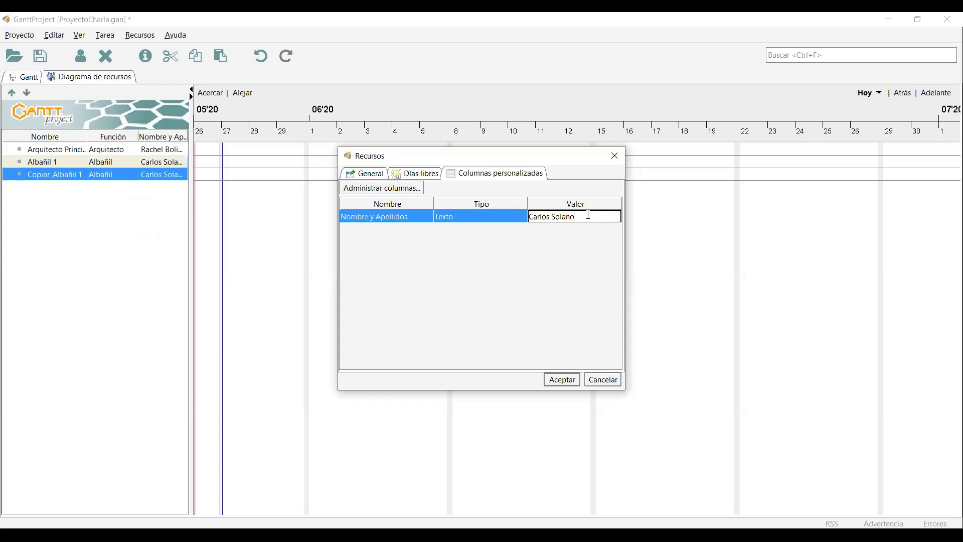
left_click_drag(526, 217, 622, 248)
key("BackSpace")
key("Return")
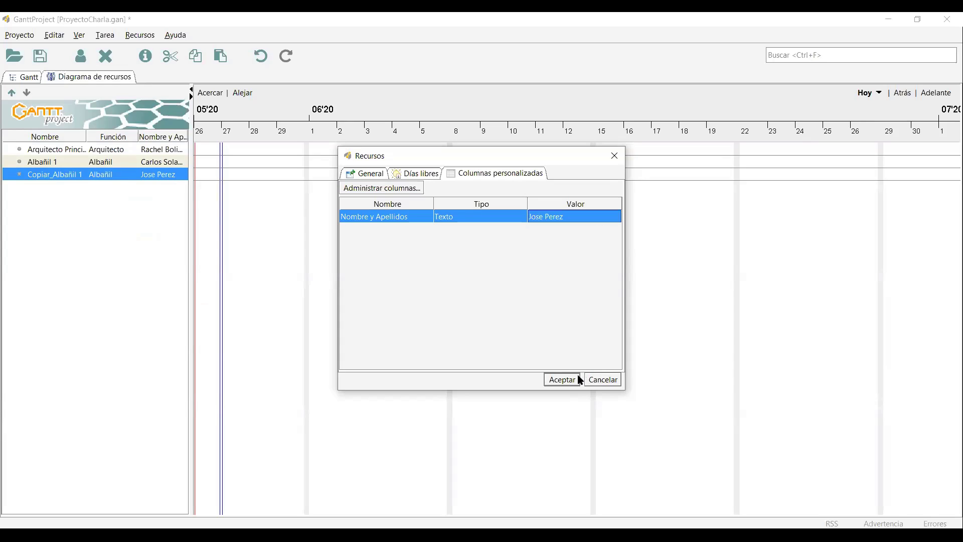
left_click(576, 378)
right_click(101, 212)
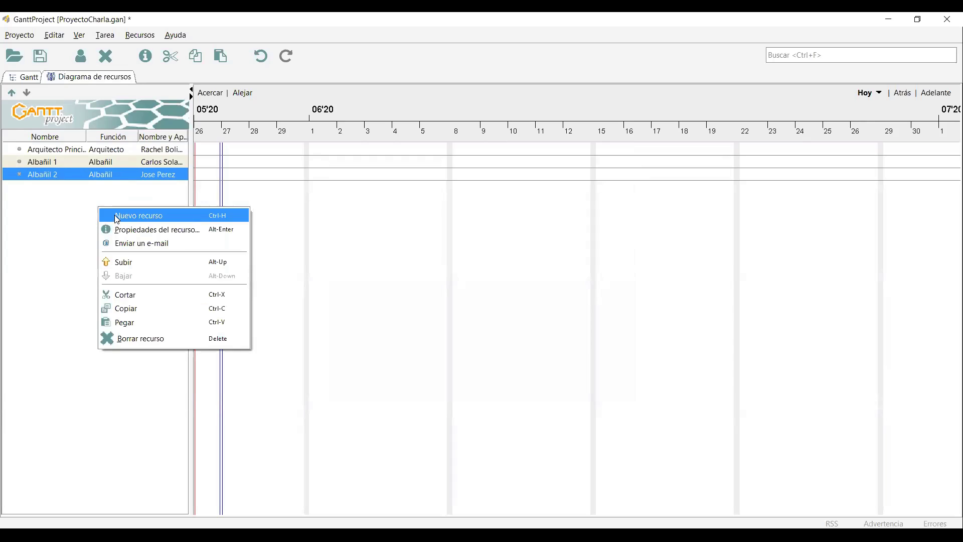
Create a resource named Fontanero with role Fontanero and standard rate 50000.
key("Return")
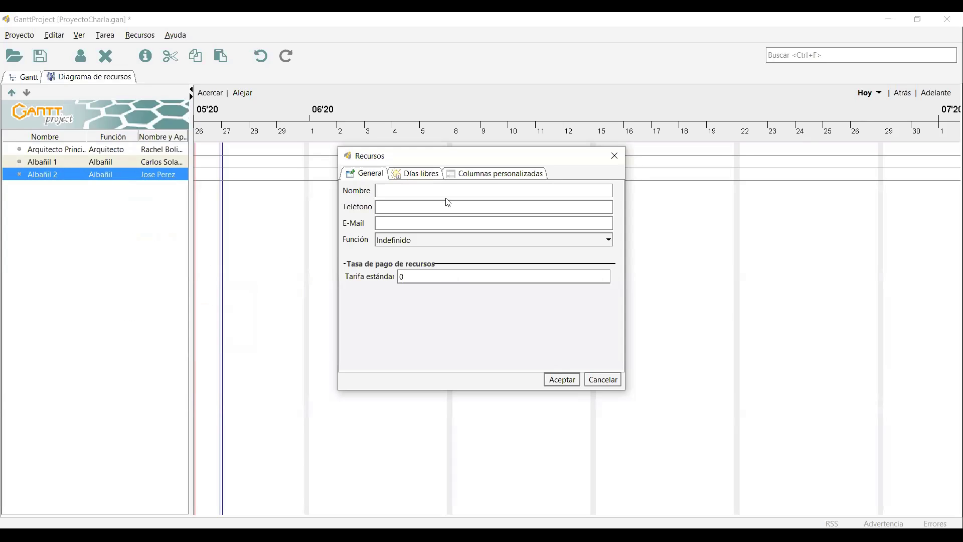
type("Fontanero")
left_click(442, 240)
key("End")
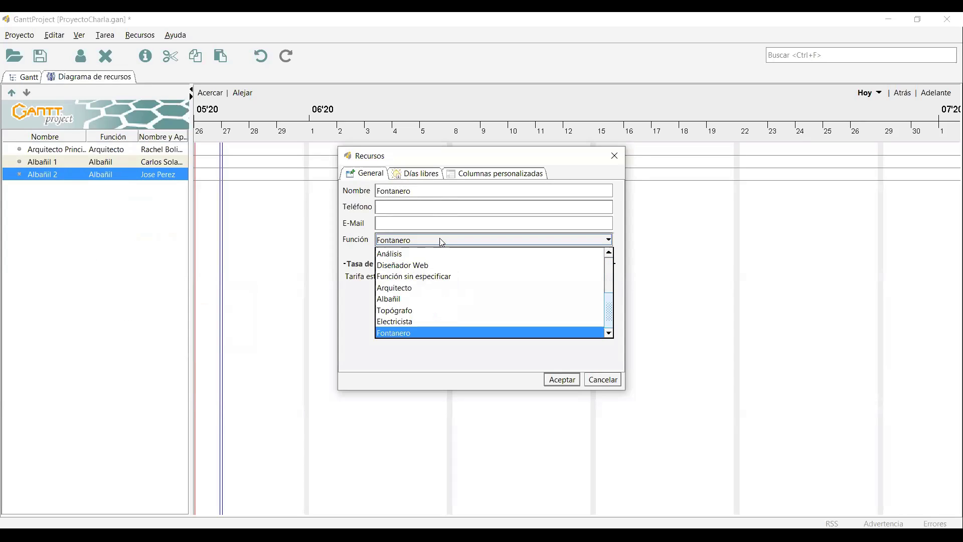
left_click(437, 334)
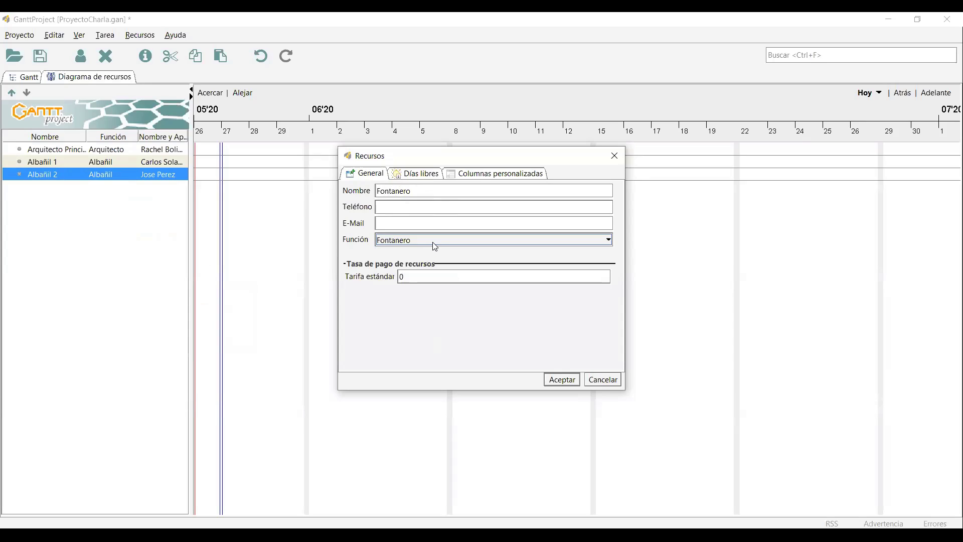
left_click(430, 193)
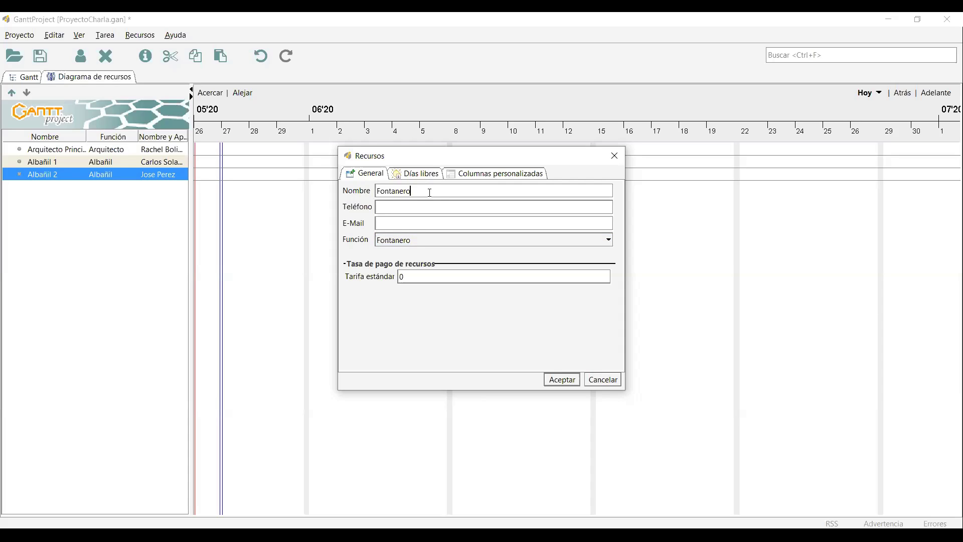
left_click(435, 277)
type("50000")
Enter the plumber's full name in Nombre y Apellidos and confirm the resource.
left_click(520, 175)
double_click(577, 216)
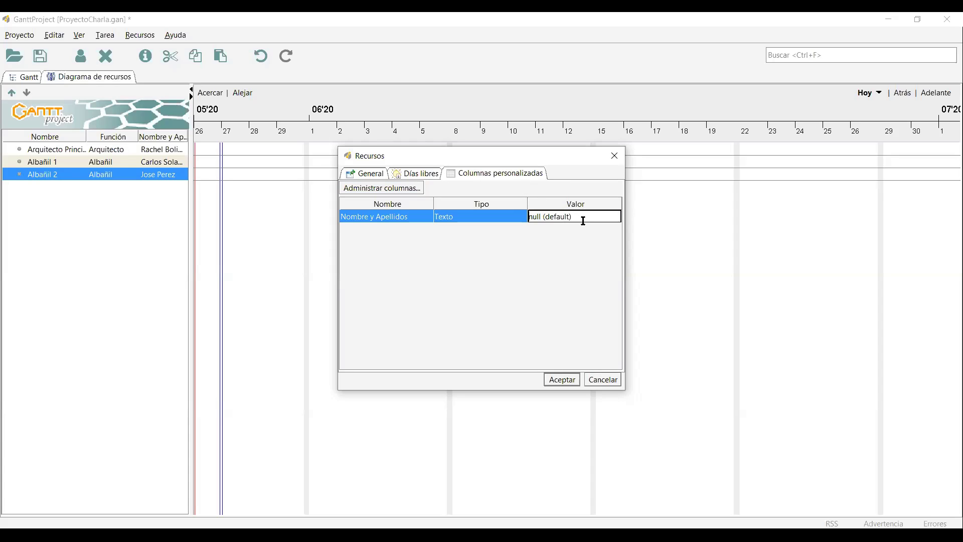
left_click_drag(581, 219, 475, 197)
key("BackSpace")
key("Return")
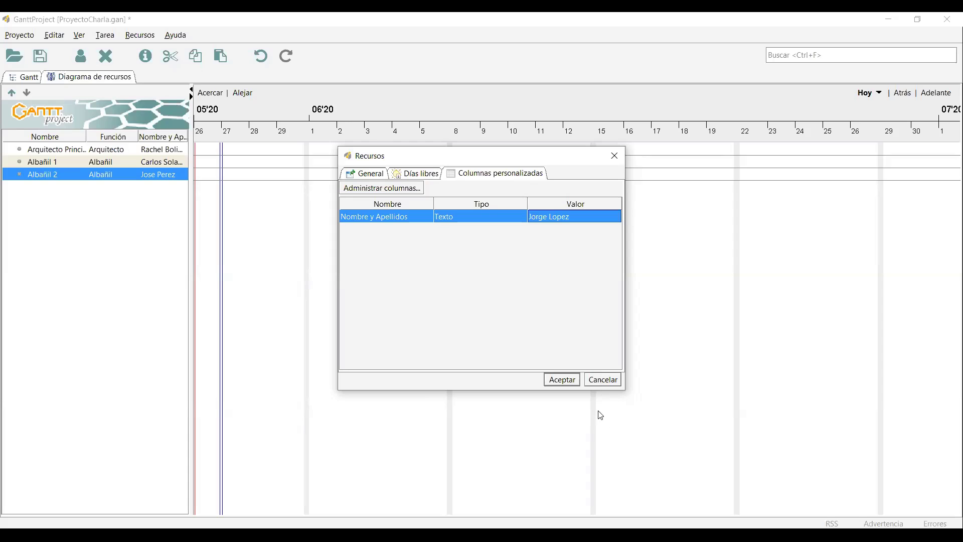
left_click(562, 379)
right_click(57, 251)
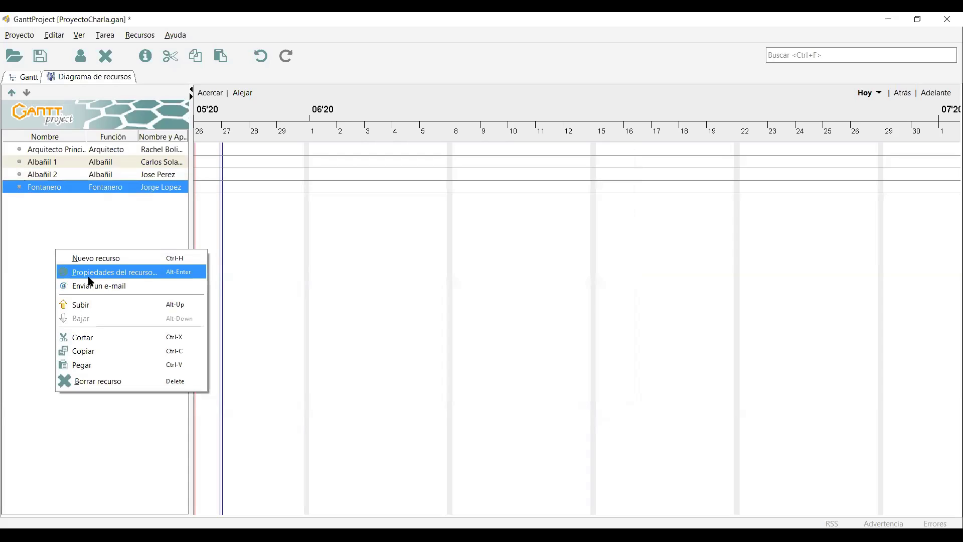
Start a new resource named Topógrafo with role Topógrafo and standard rate 45000.
left_click(84, 259)
left_click(482, 174)
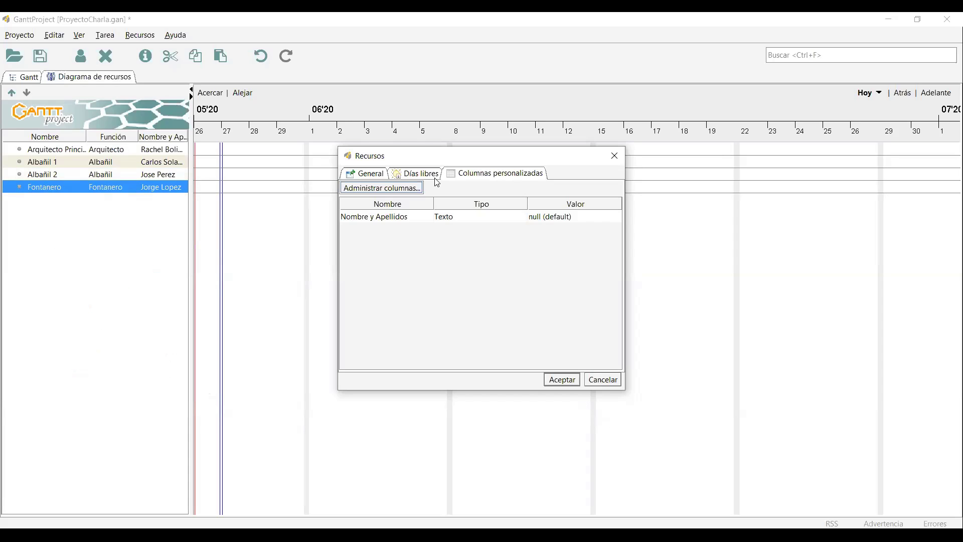
left_click(370, 174)
type("Topógrafo")
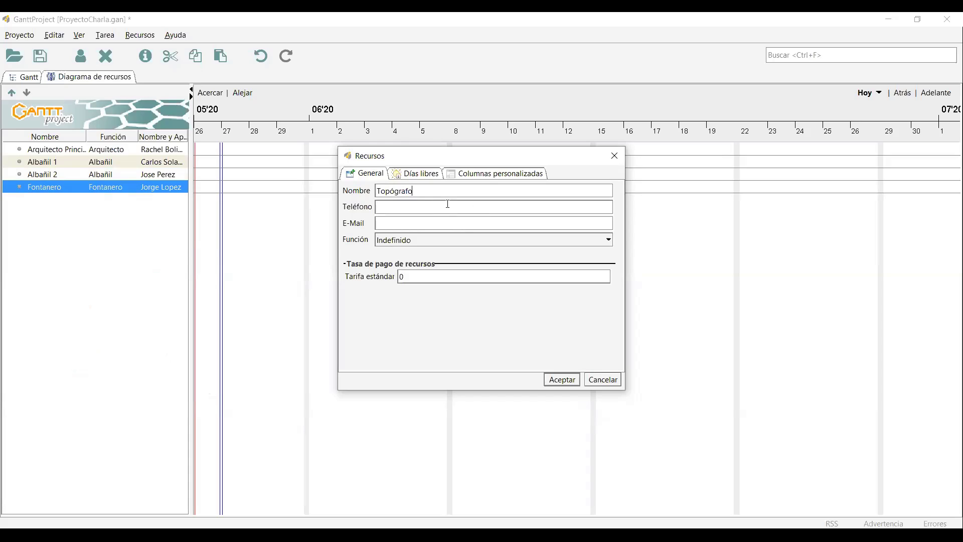
left_click_drag(428, 189, 368, 190)
left_click(428, 208)
left_click(408, 243)
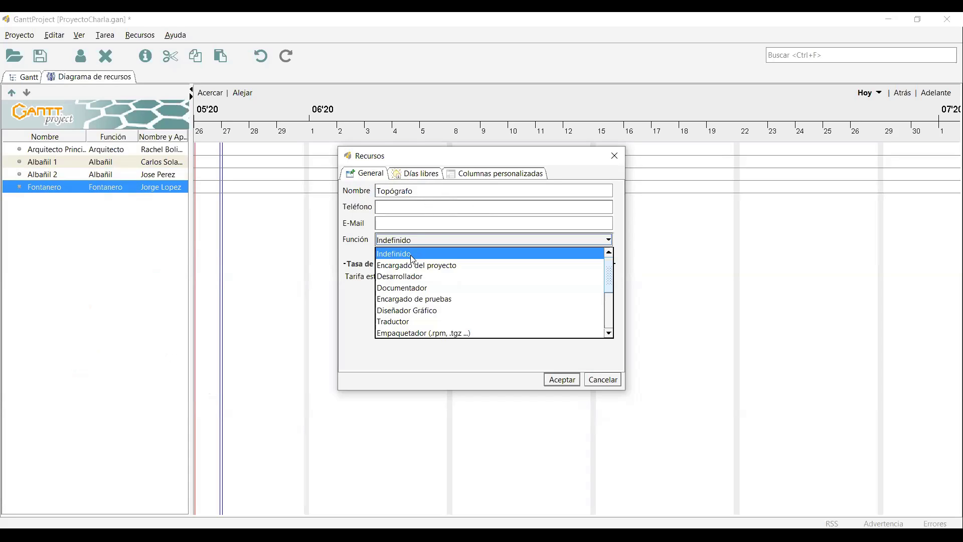
scroll(416, 301, "down", 5)
left_click(411, 312)
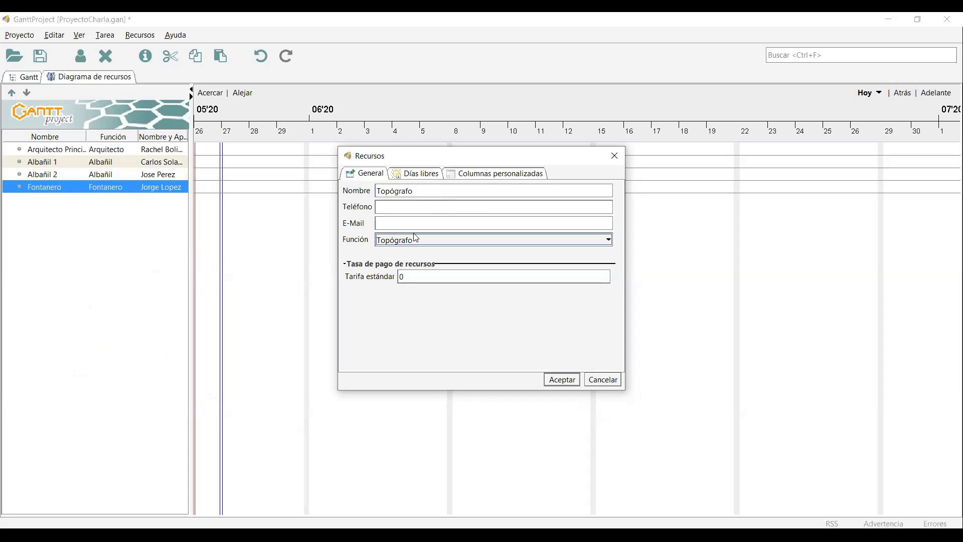
left_click_drag(435, 276, 405, 293)
key("BackSpace")
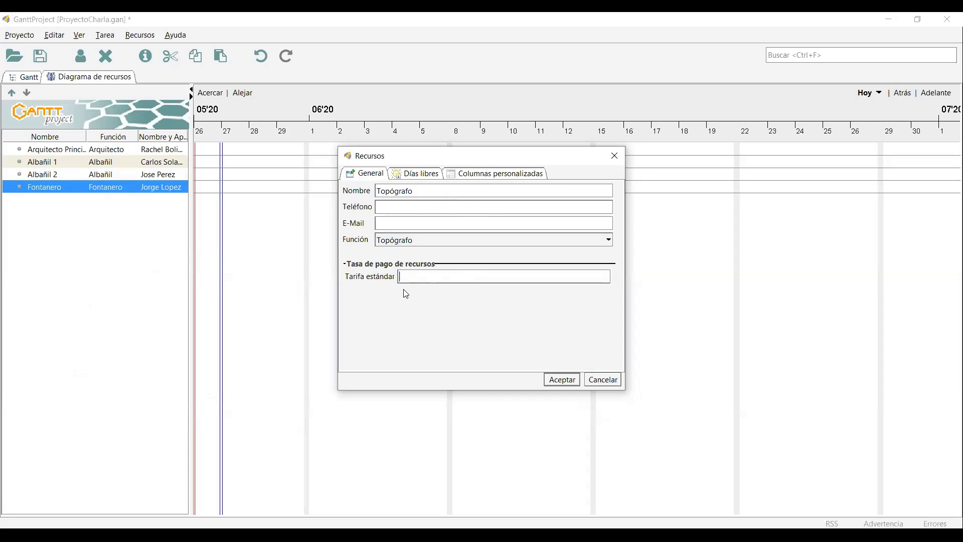
type("45000")
Enter the surveyor's full name in Nombre y Apellidos and save the resource.
left_click(511, 176)
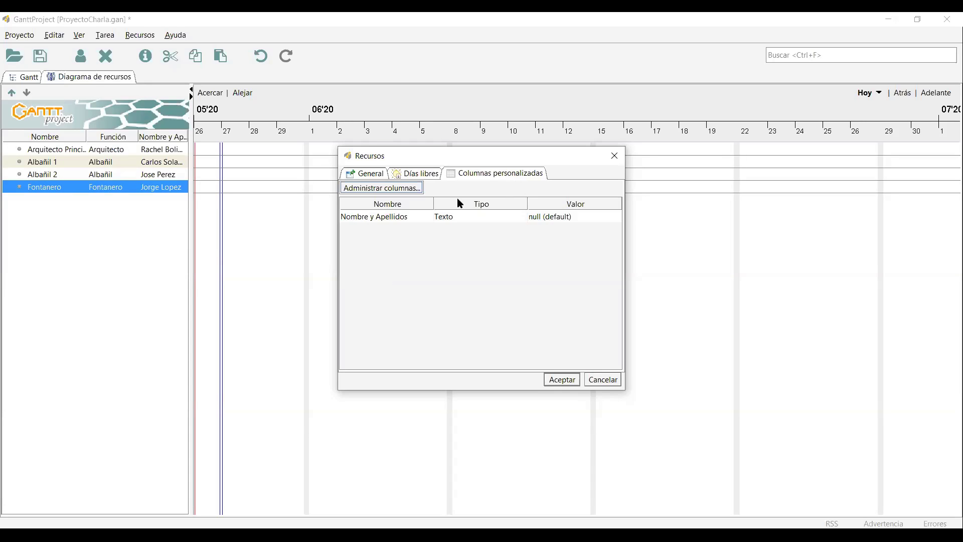
double_click(557, 217)
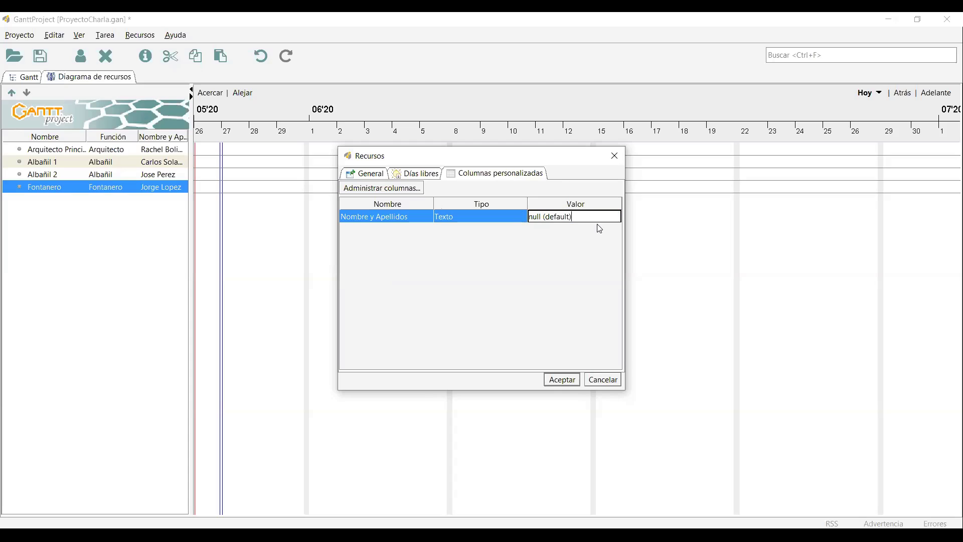
key("ctrl+a")
key("BackSpace")
key("Return")
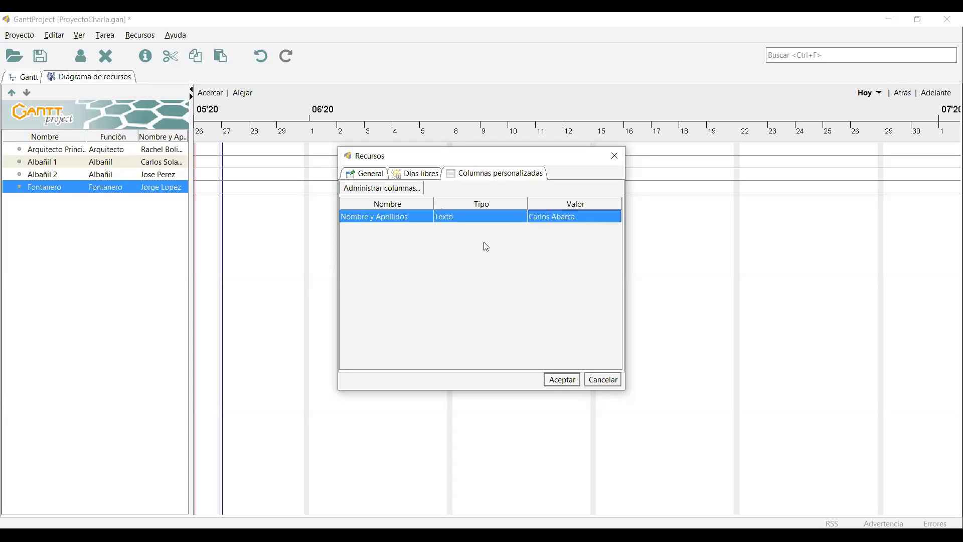
left_click(373, 173)
left_click(570, 381)
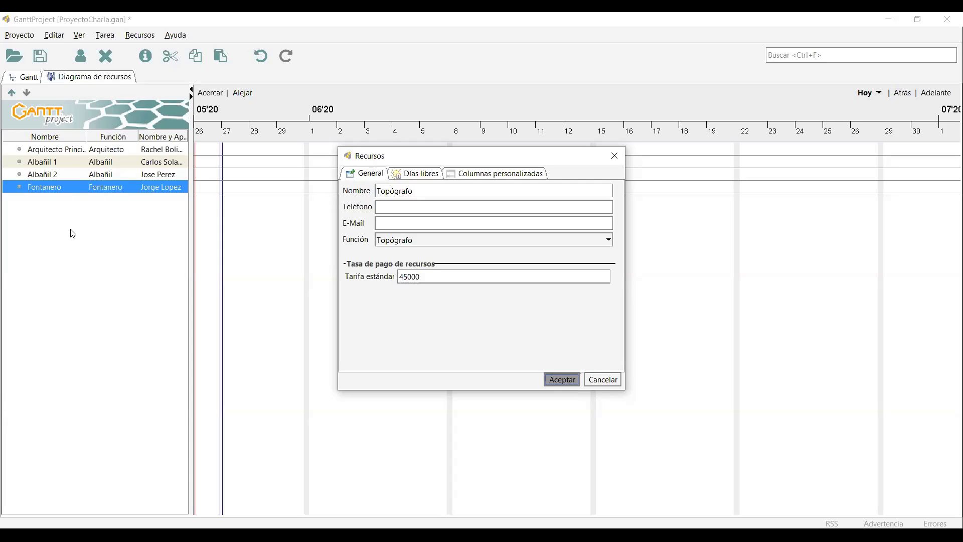
Add a new resource named Electricista with role Electricista and standard rate 50000.
right_click(72, 231)
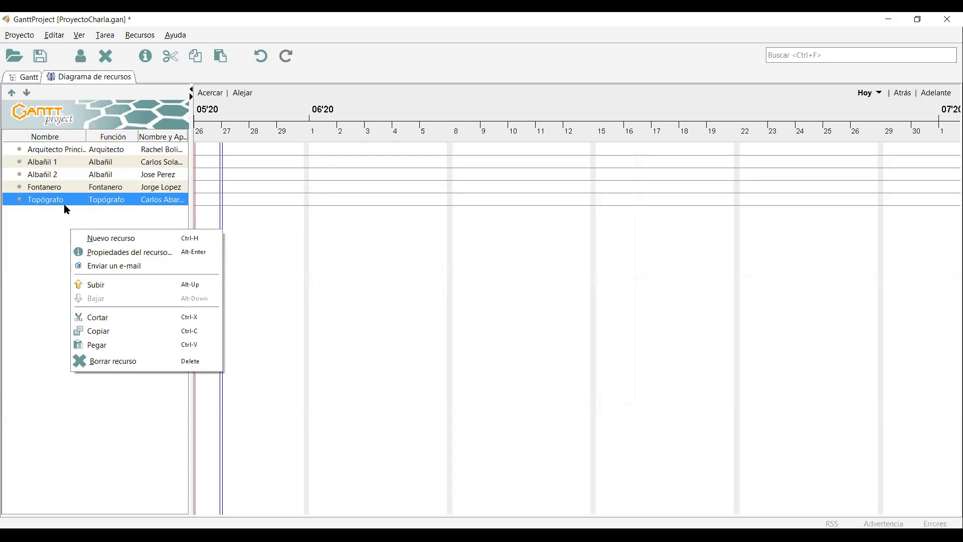
left_click(88, 236)
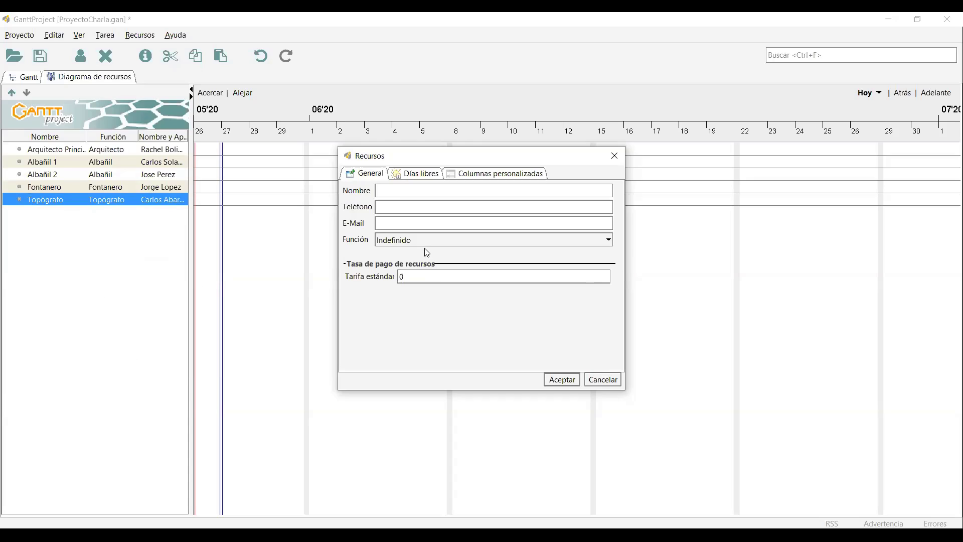
left_click(425, 239)
type("el")
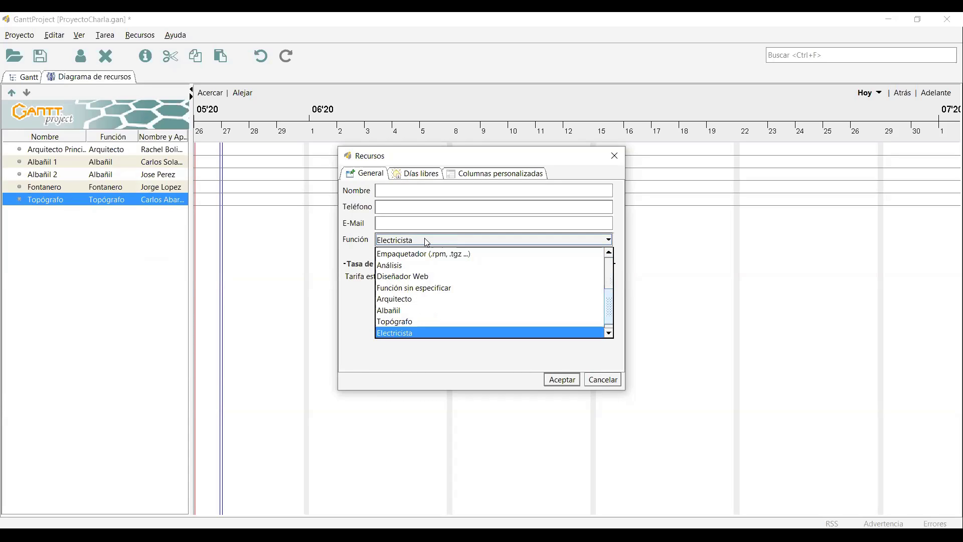
key("Return")
left_click(426, 191)
type("K")
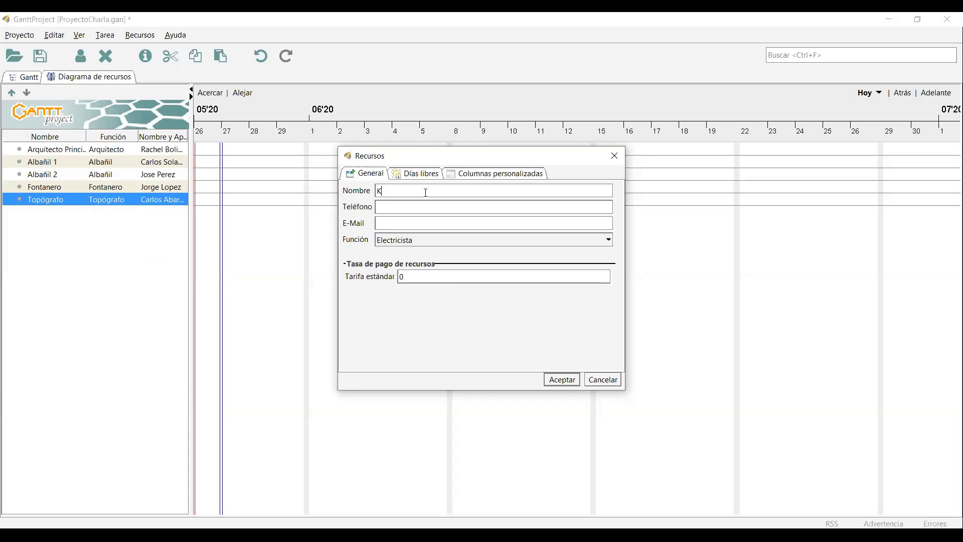
key("BackSpace")
type("Electricista")
left_click(433, 278)
left_click_drag(434, 280, 355, 270)
type("50000")
Enter the electrician's full name in Nombre y Apellidos and save the resource.
left_click(514, 173)
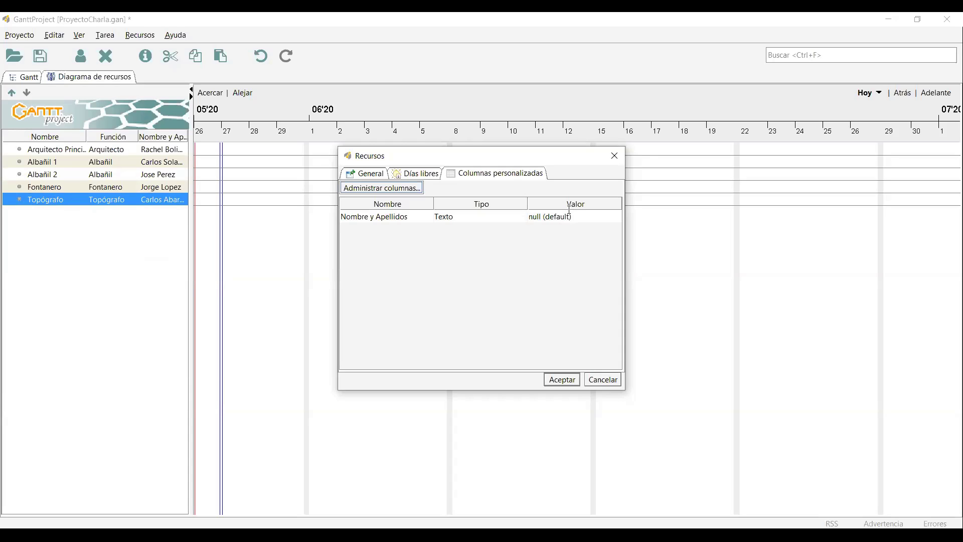
double_click(570, 213)
left_click_drag(574, 217, 523, 217)
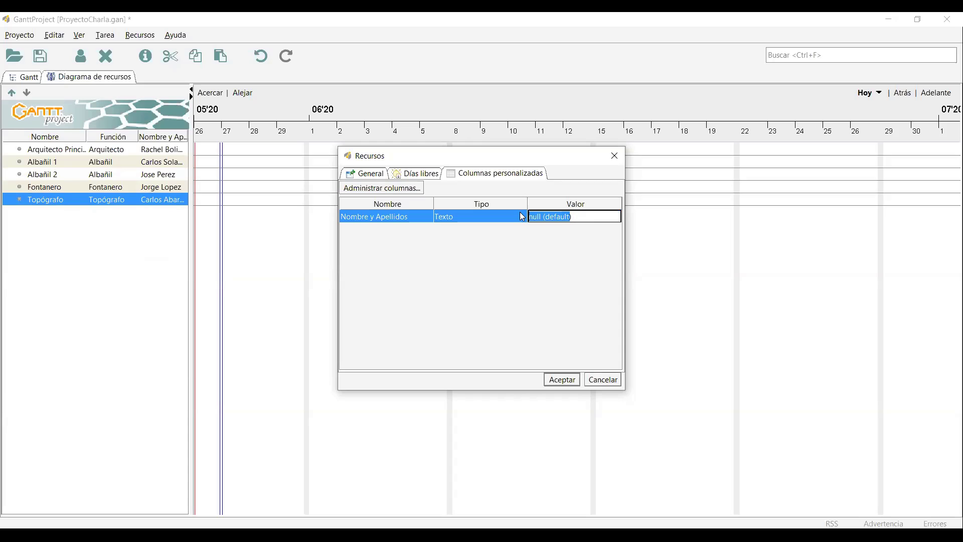
key("BackSpace")
key("Delete")
key("Return")
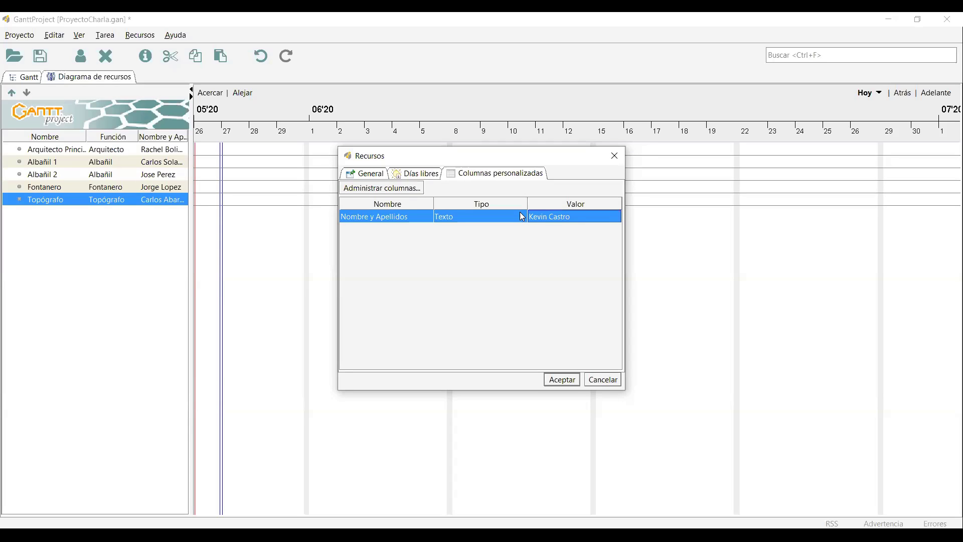
left_click(561, 379)
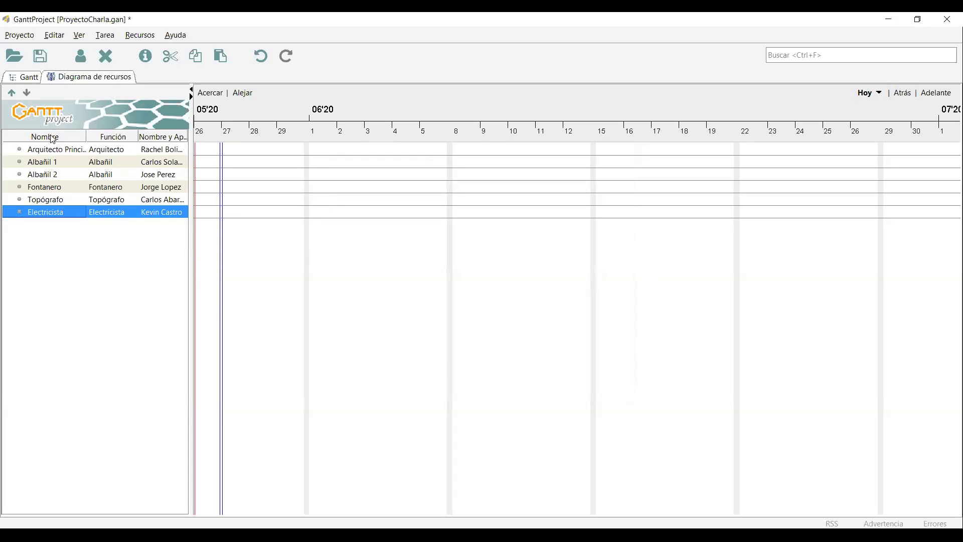
Switch from the resource chart to the empty Gantt task view.
left_click(25, 79)
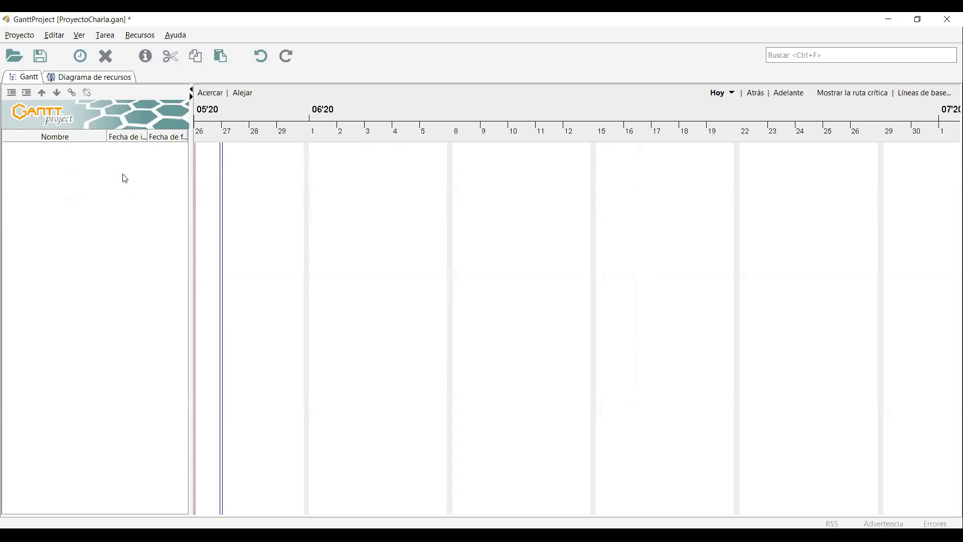
Insert a new task in the empty list and rename tarea_0 to 'Construcción de Auditorio'.
left_click(70, 79)
left_click(11, 77)
right_click(94, 203)
right_click(66, 177)
left_click(76, 160)
right_click(120, 186)
left_click(143, 216)
right_click(47, 184)
left_click(58, 193)
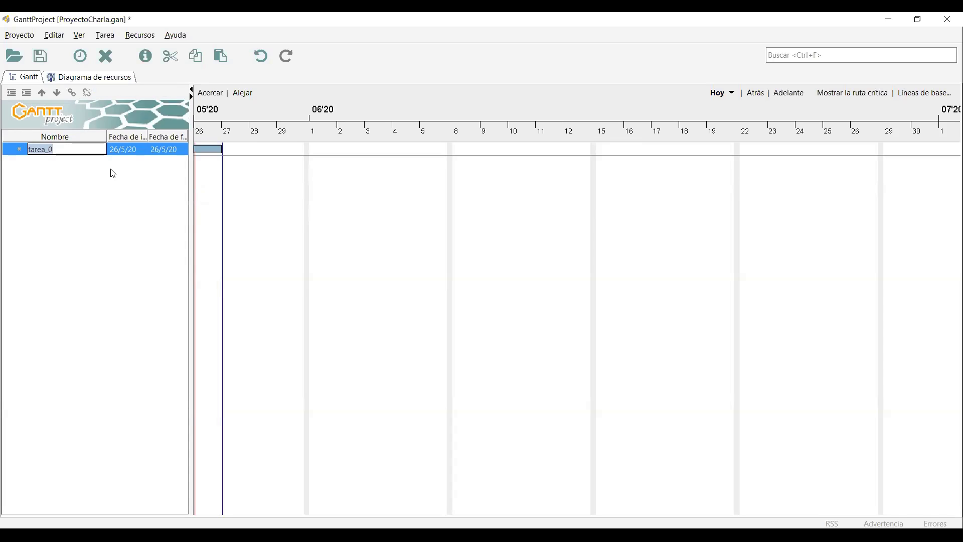
type("Construcción de")
type("A")
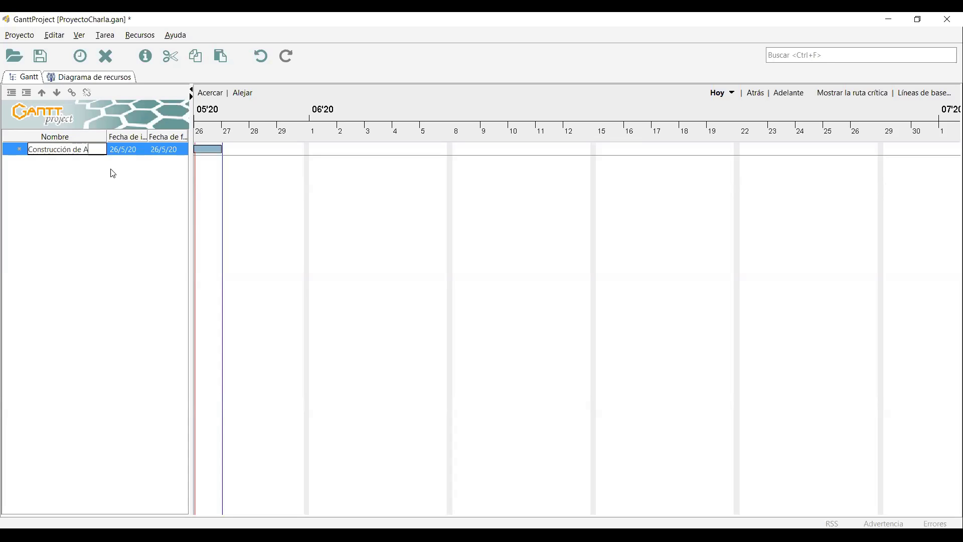
type("uditorio")
key("Return")
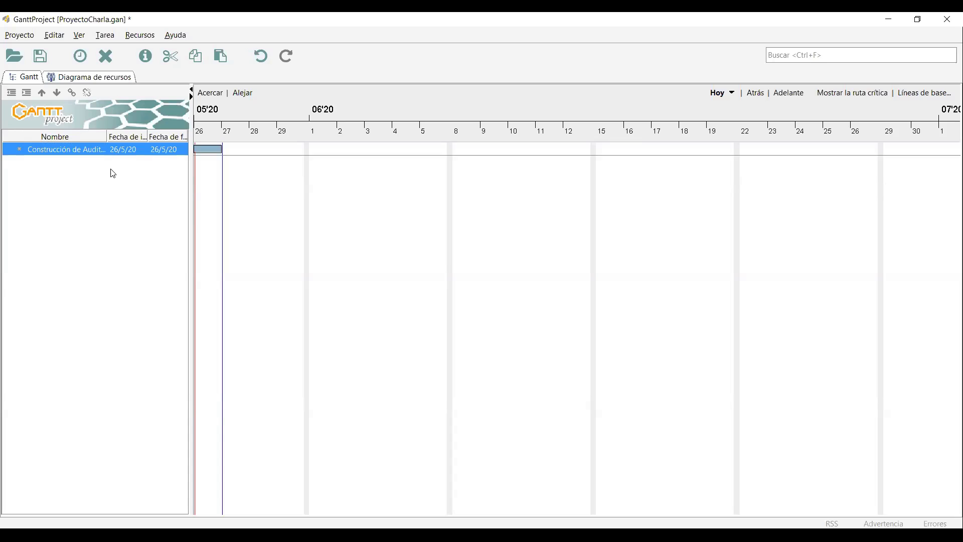
Add a second task below the first, named 'Medición de terrono'.
right_click(113, 174)
left_click(123, 179)
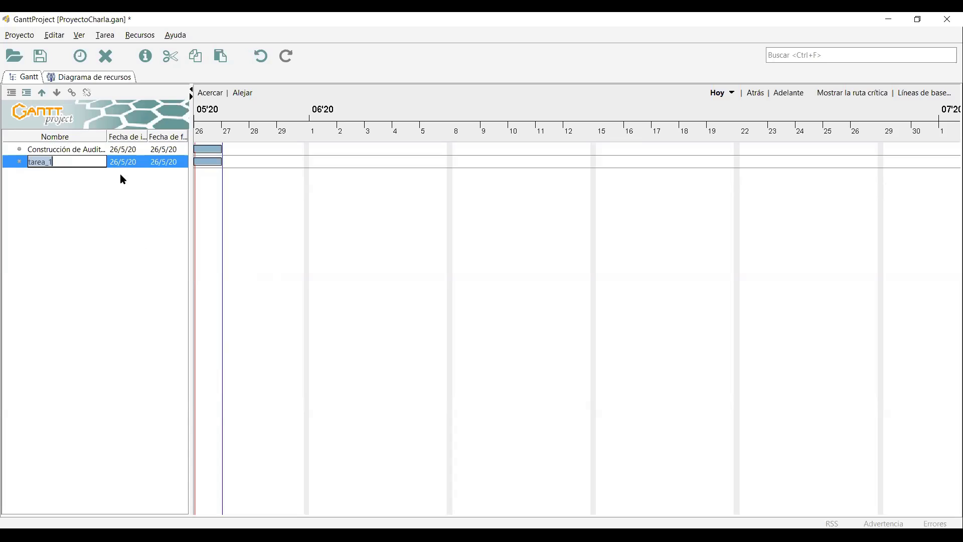
type("Medición de terrono")
left_click(89, 168)
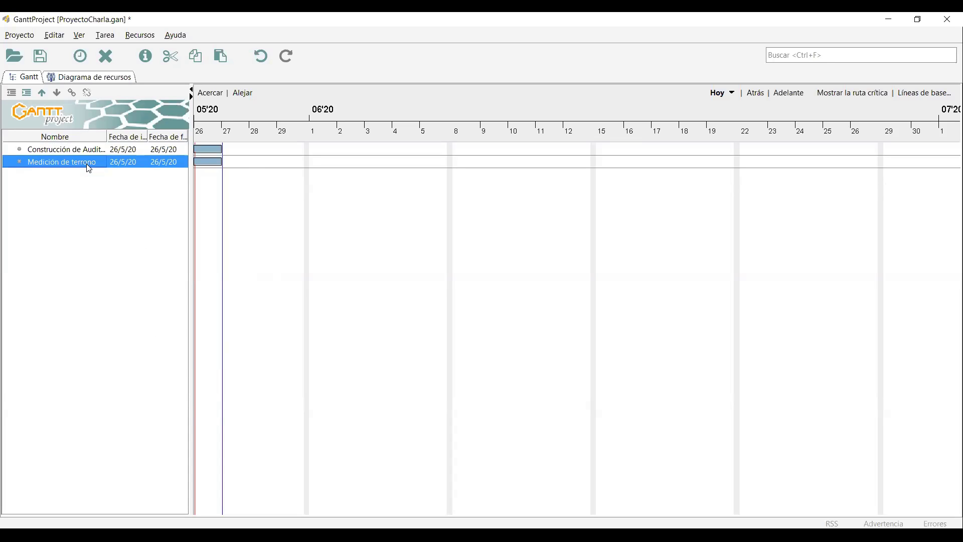
Correct the task name to 'Medición de terreno' in its task properties.
right_click(87, 164)
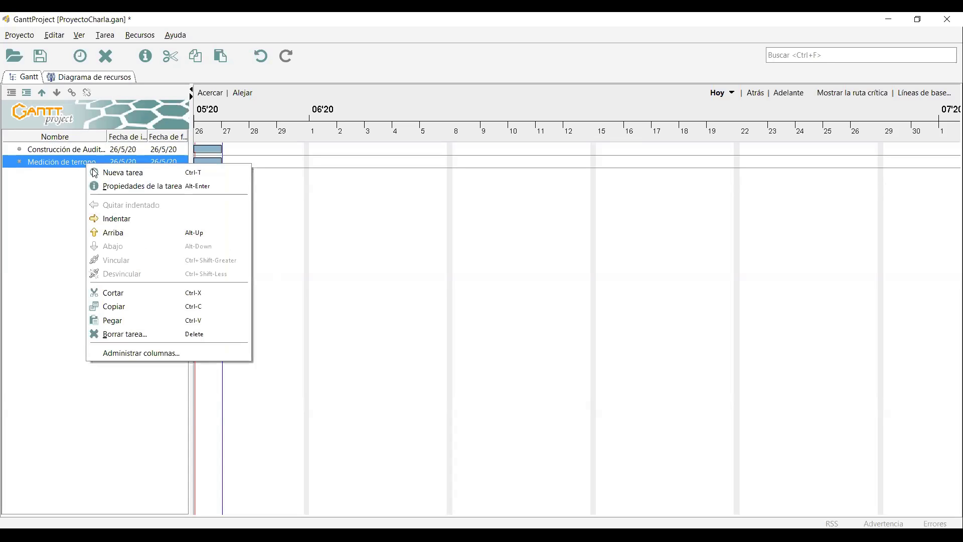
right_click(59, 162)
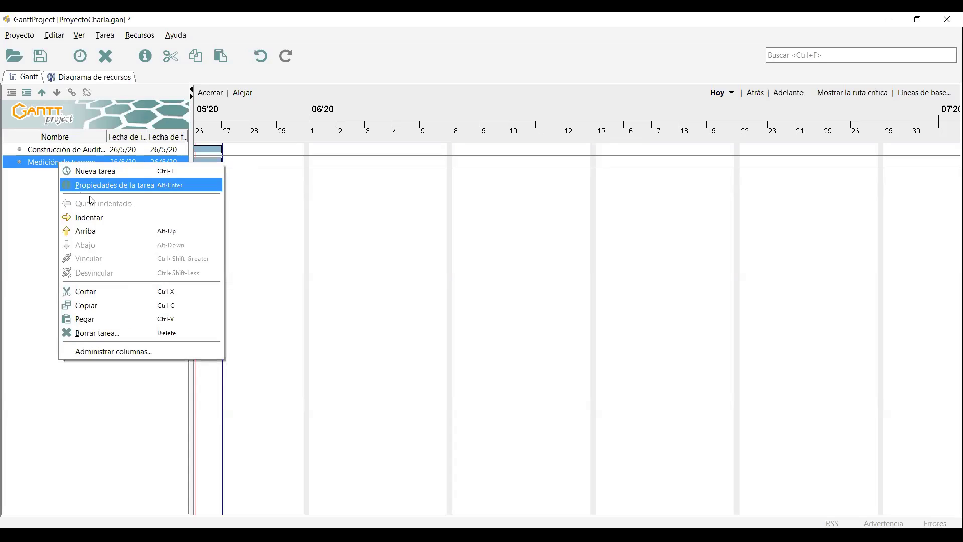
key("Return")
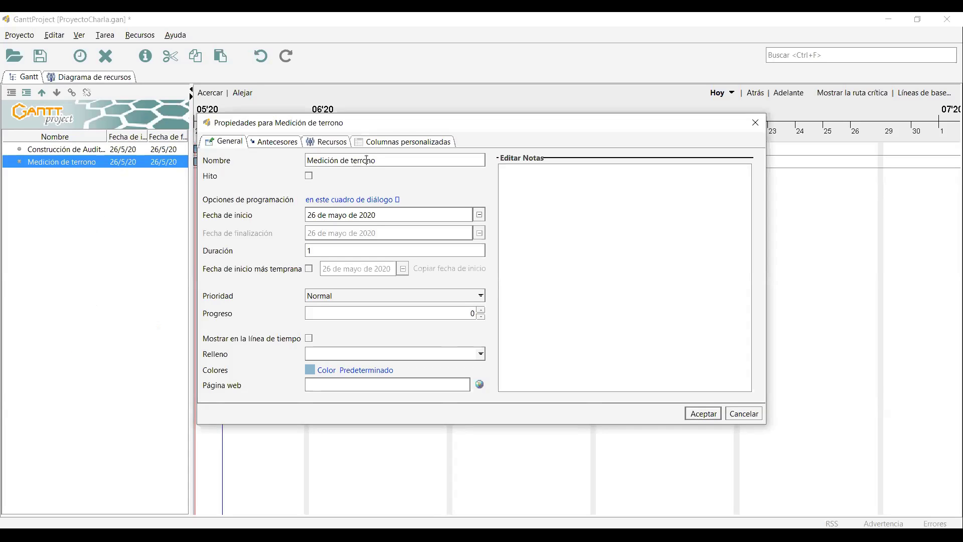
left_click(367, 160)
key("BackSpace")
type("e")
key("Return")
right_click(104, 196)
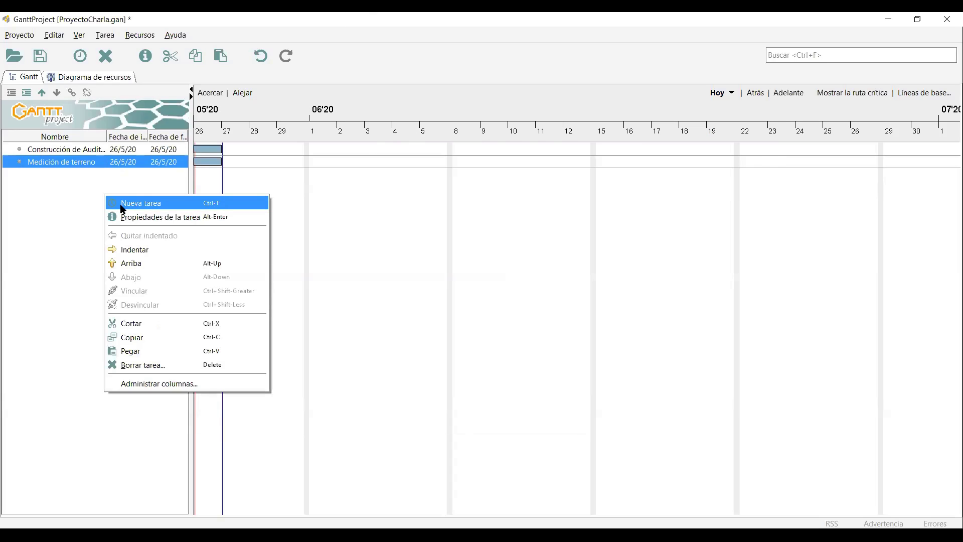
Add a third task named 'Situar el edificio'.
left_click(123, 204)
type("S")
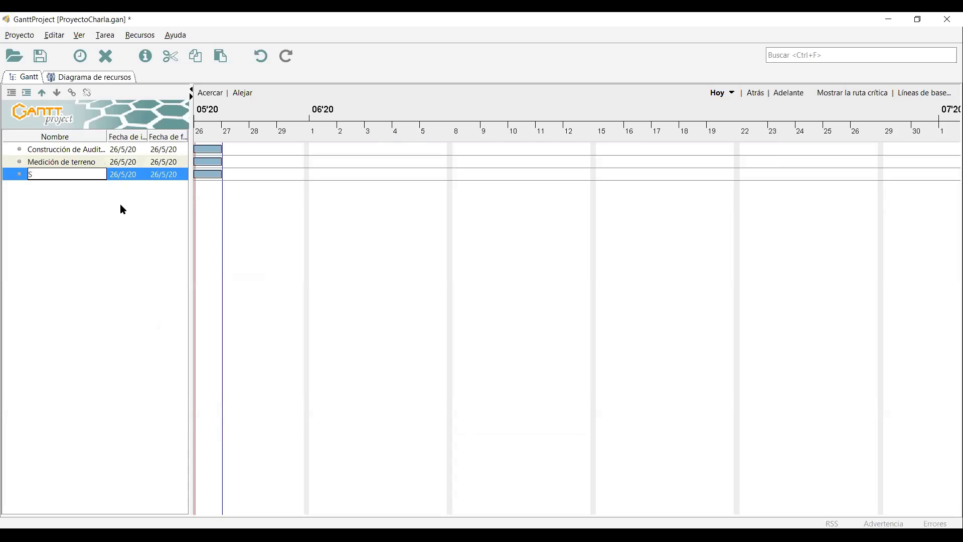
type("ituar el edificio")
key("BackSpace")
key("BackSpace")
key("BackSpace")
key("BackSpace")
key("BackSpace")
type("ficio")
key("Return")
Delete the stray blank task tarea_4 and reselect Construcción de Auditorio.
right_click(120, 206)
left_click(151, 212)
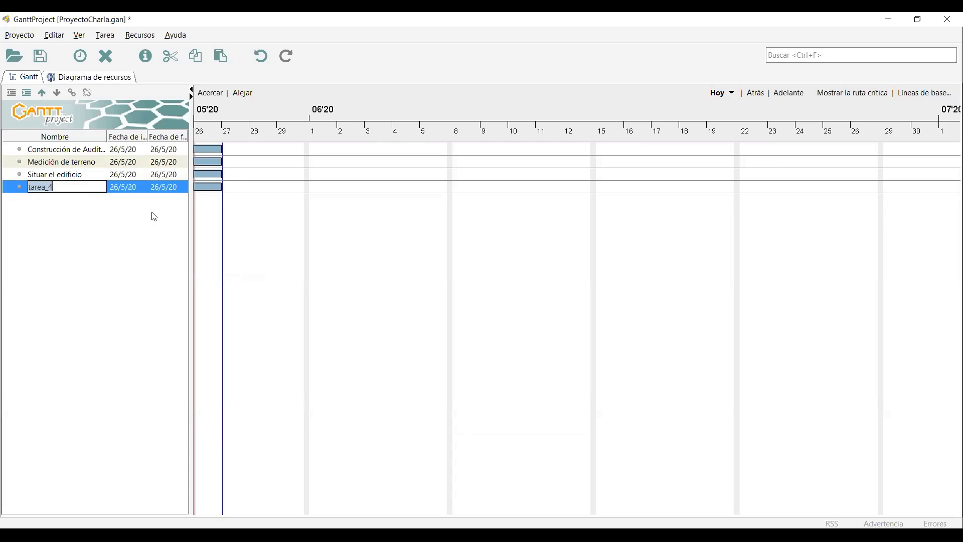
key("Return")
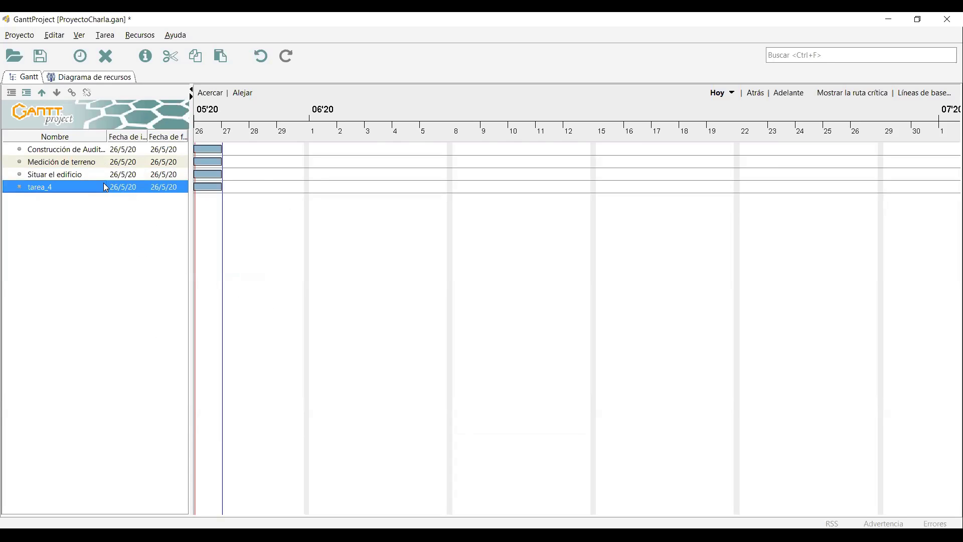
right_click(102, 182)
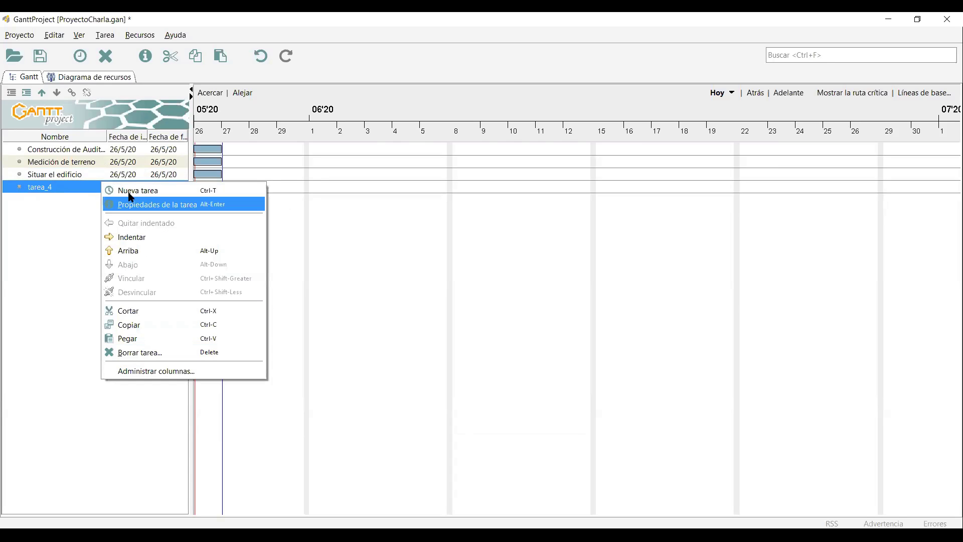
right_click(53, 183)
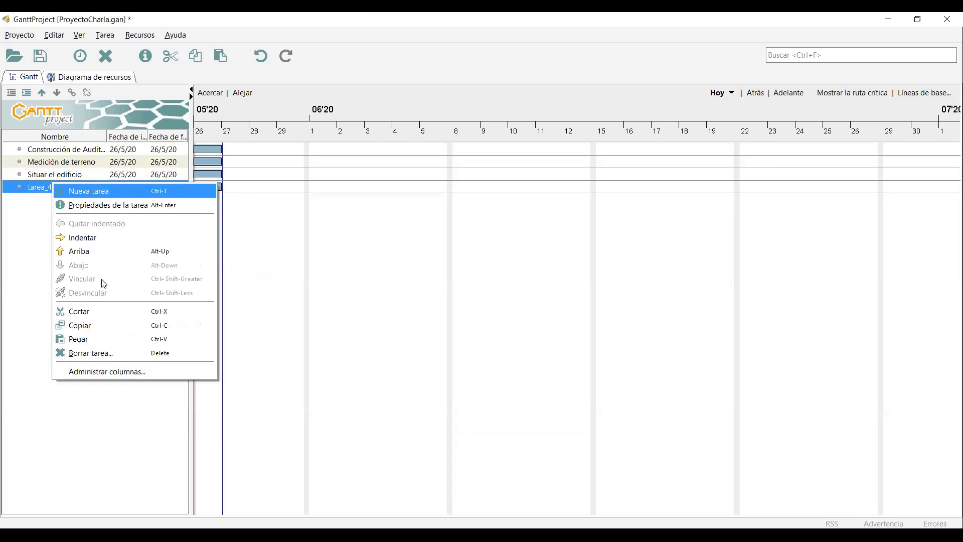
key("Return")
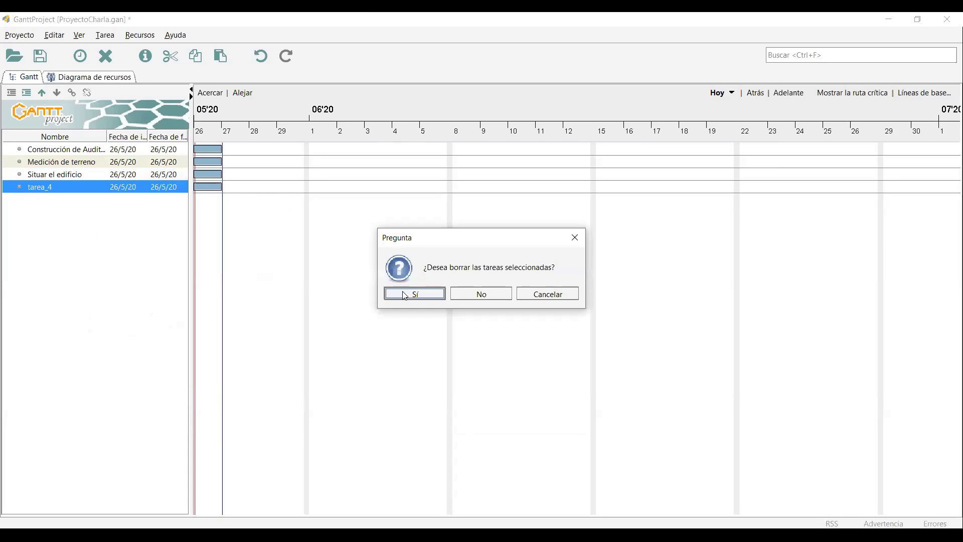
left_click(409, 293)
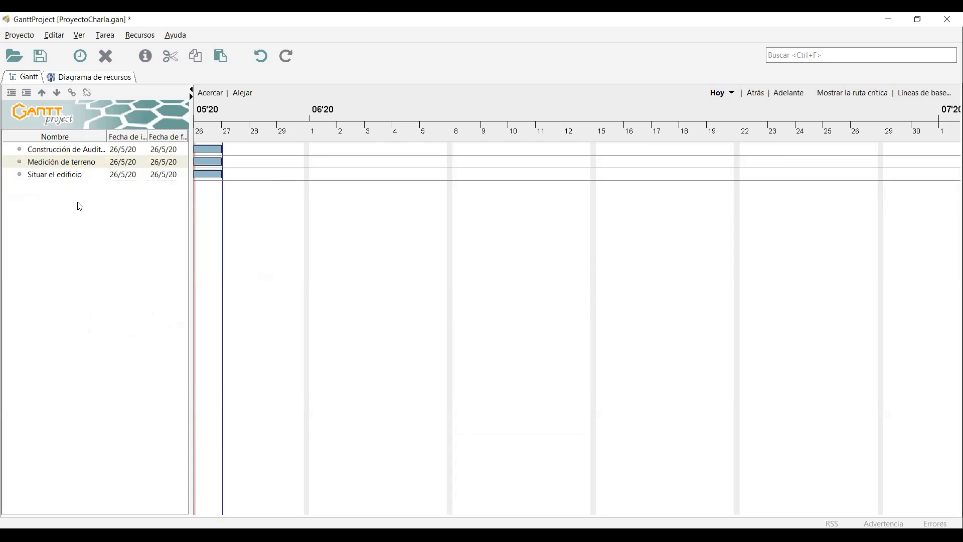
left_click(84, 151)
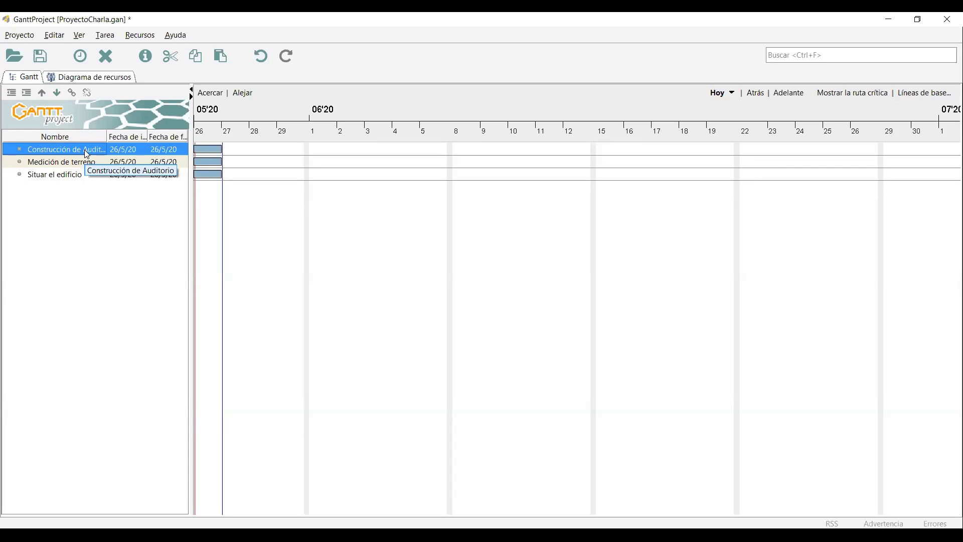
Insert a task below Construcción de Auditorio named 'FASE 1 Preparación'.
right_click(85, 150)
left_click(115, 155)
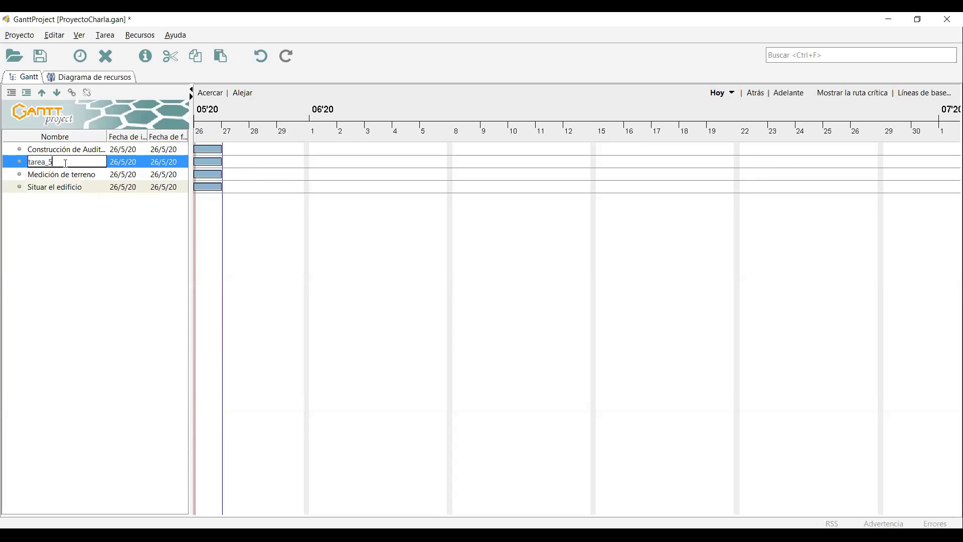
left_click_drag(49, 162, 29, 161)
type("t")
key("BackSpace")
key("BackSpace")
type("FASE 1 p")
type("reparación")
key("Return")
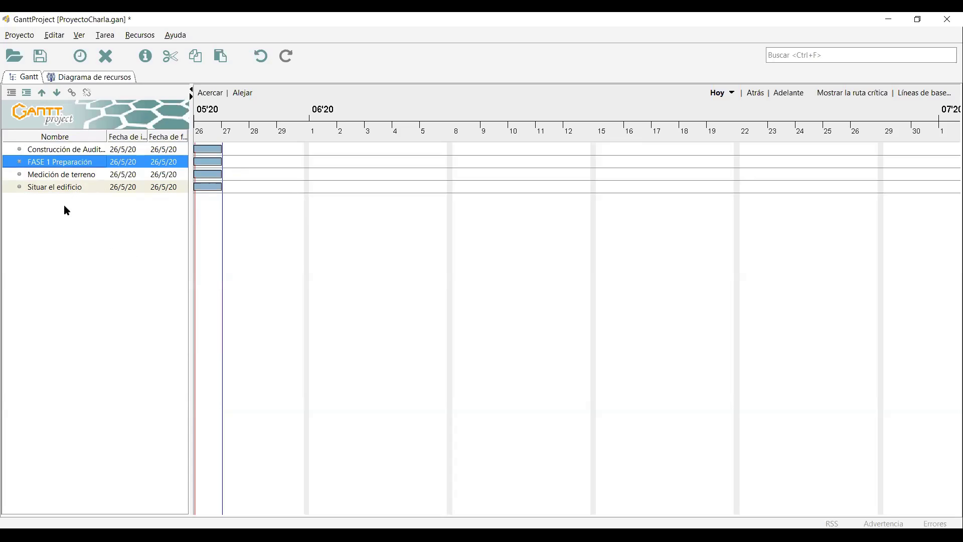
Remove the unwanted extra task tarea_6 added below FASE 1 Preparación.
right_click(70, 220)
left_click(112, 229)
key("Return")
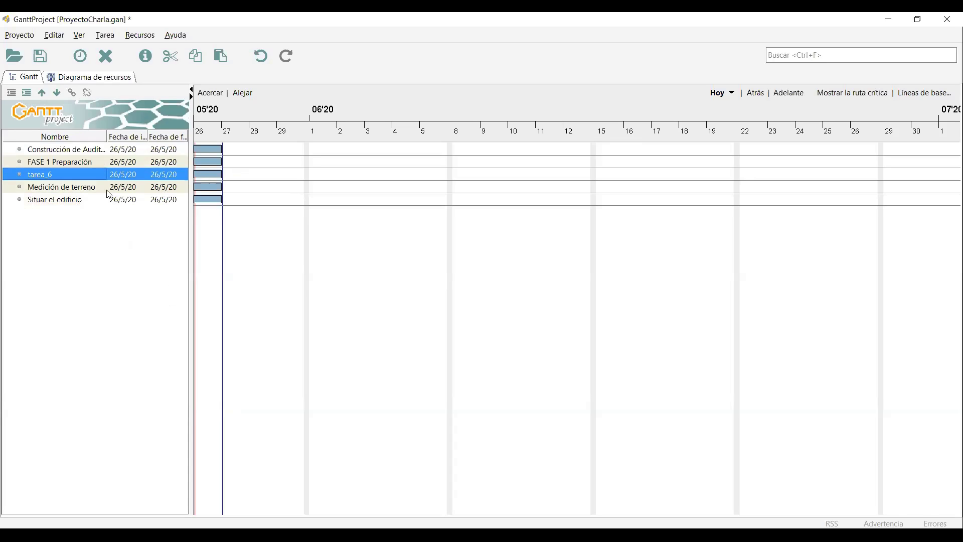
right_click(98, 178)
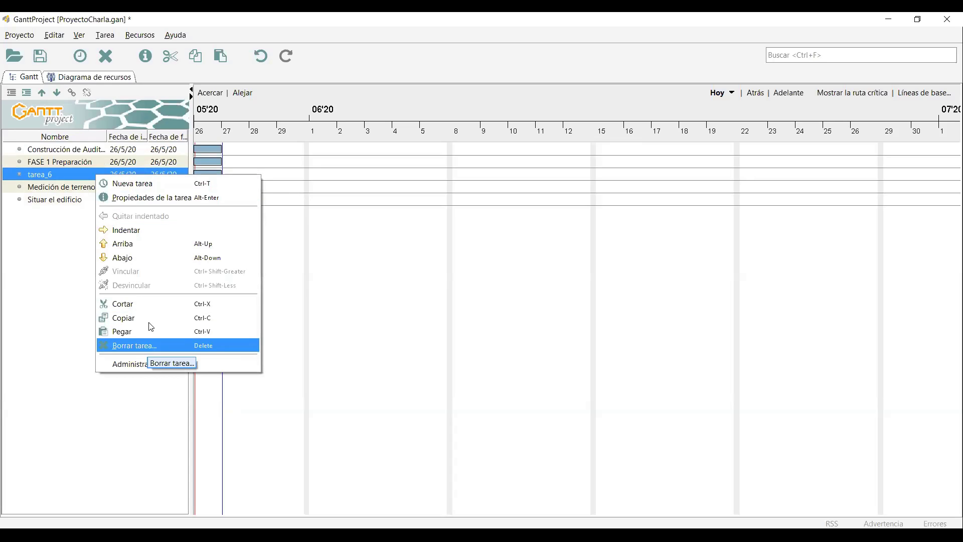
left_click(149, 308)
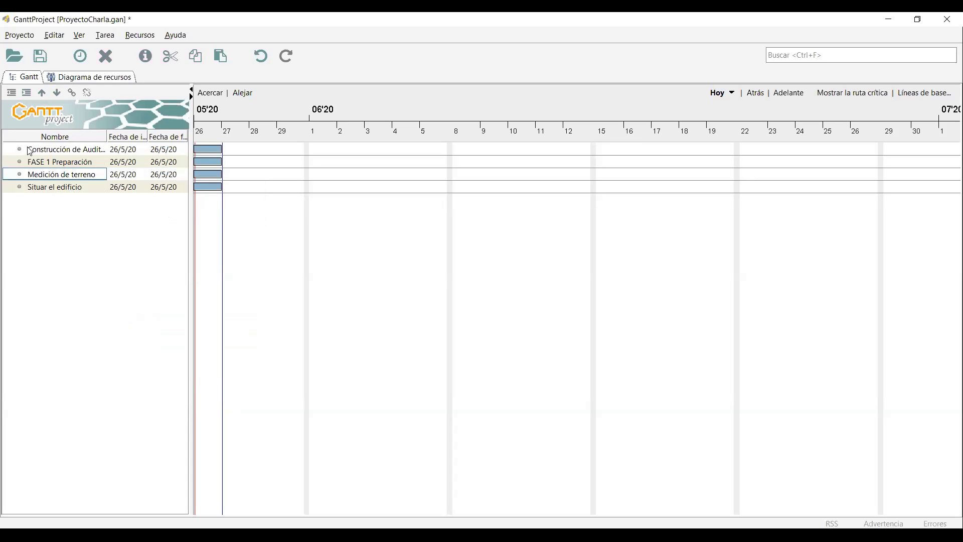
left_click(61, 187)
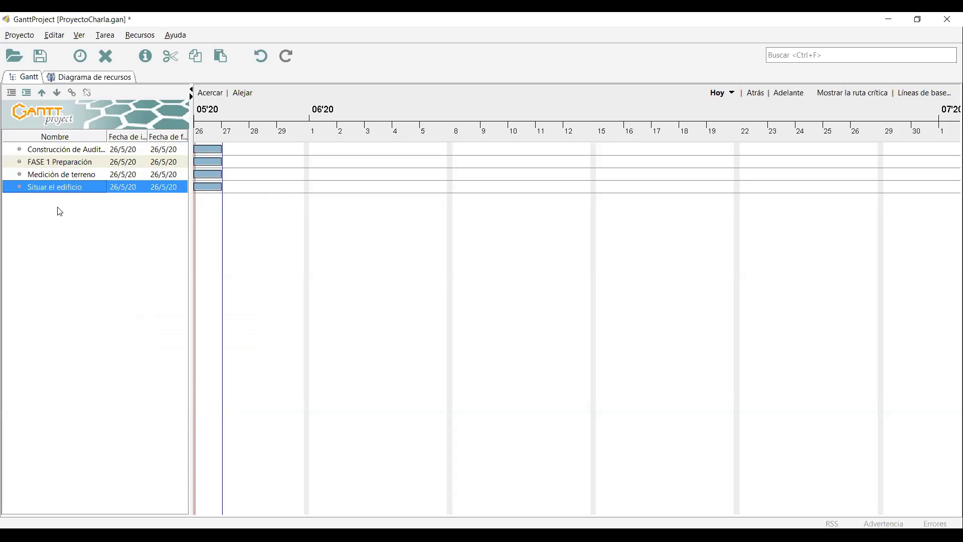
Add a task named 'FASE 2' after Situar el edificio.
right_click(69, 187)
left_click(83, 191)
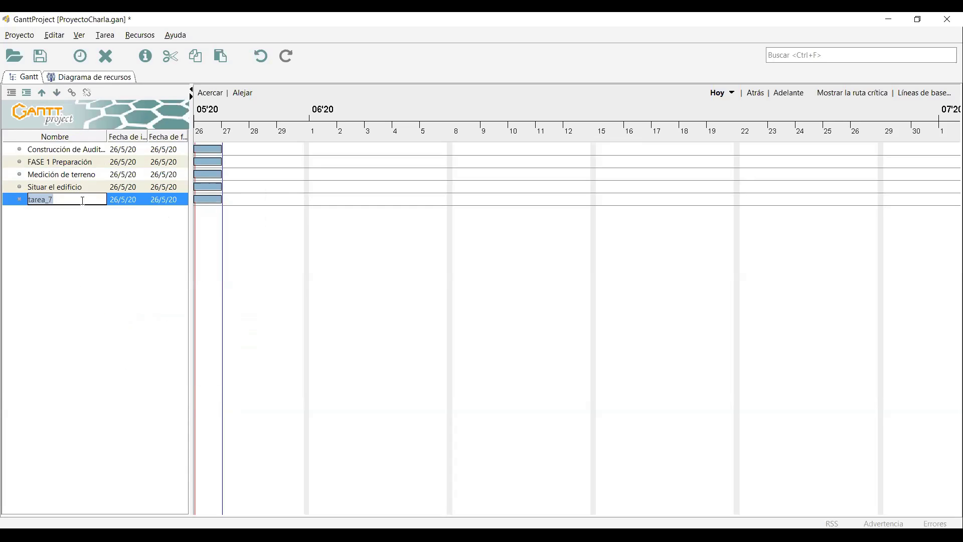
key("BackSpace")
type("FASE 2")
key("Return")
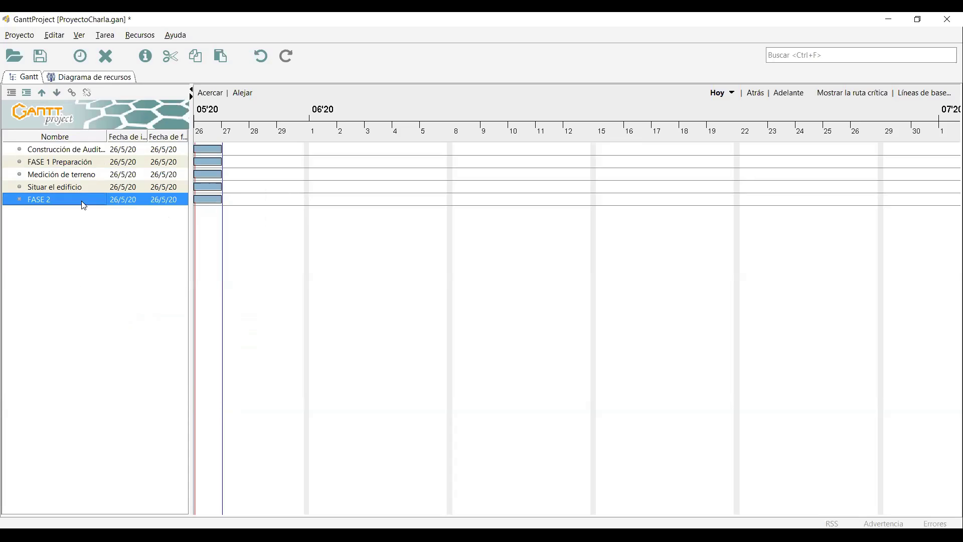
Add tasks 'Colocar cimientos' and 'Levantar estructura' below FASE 2.
right_click(83, 200)
left_click(95, 209)
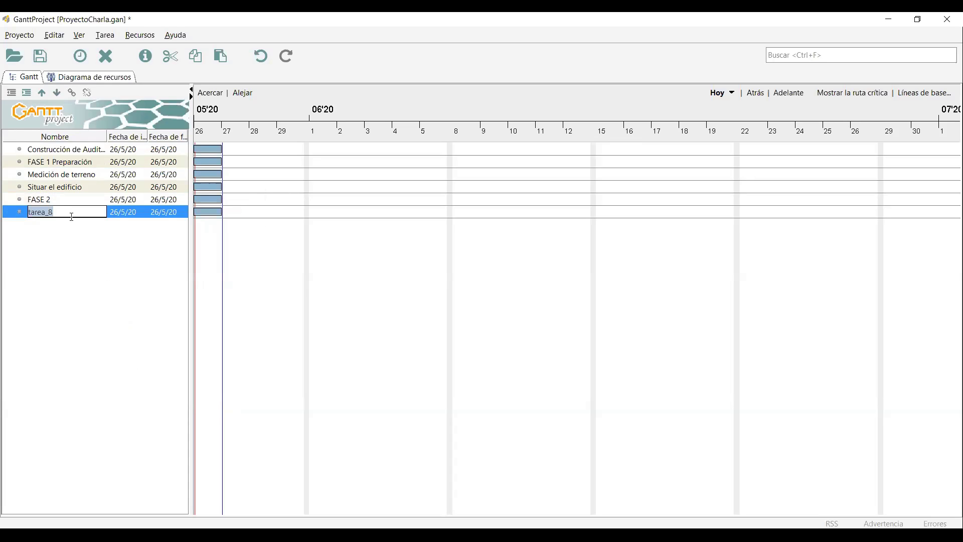
type("Colocar cimientos")
key("Return")
right_click(73, 221)
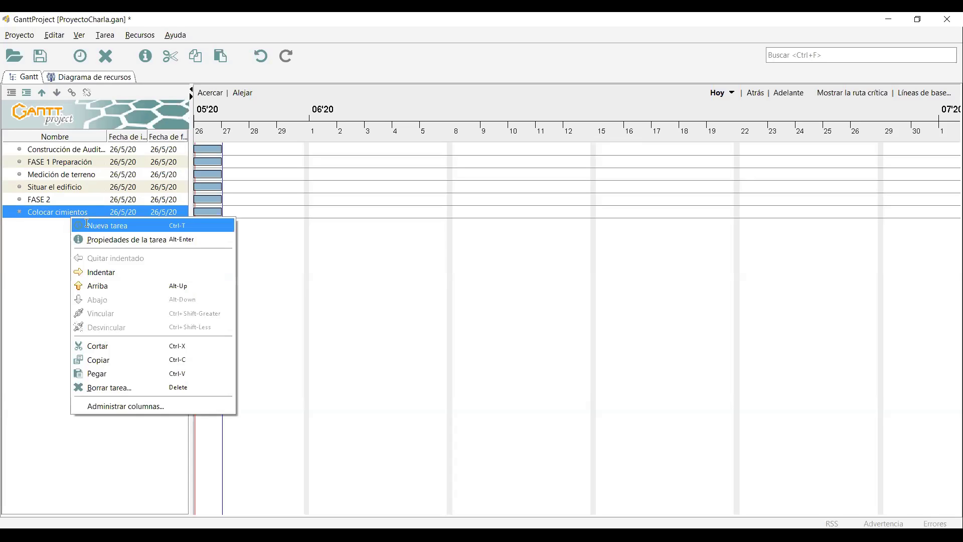
left_click(89, 224)
key("BackSpace")
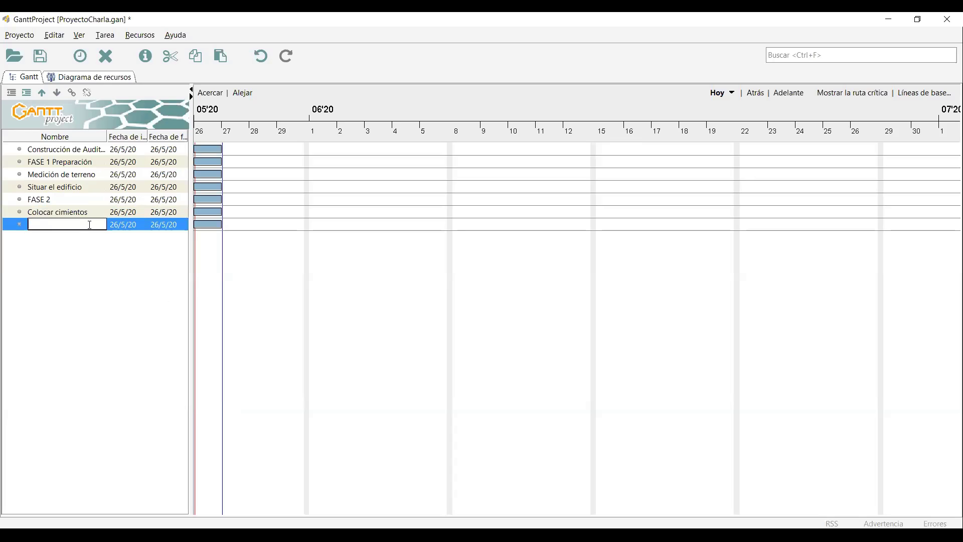
type("Levantar estructura")
key("Return")
Start a new task named 'FASE 3 Fontanería y Ee' after Levantar estructura.
right_click(89, 225)
left_click(119, 233)
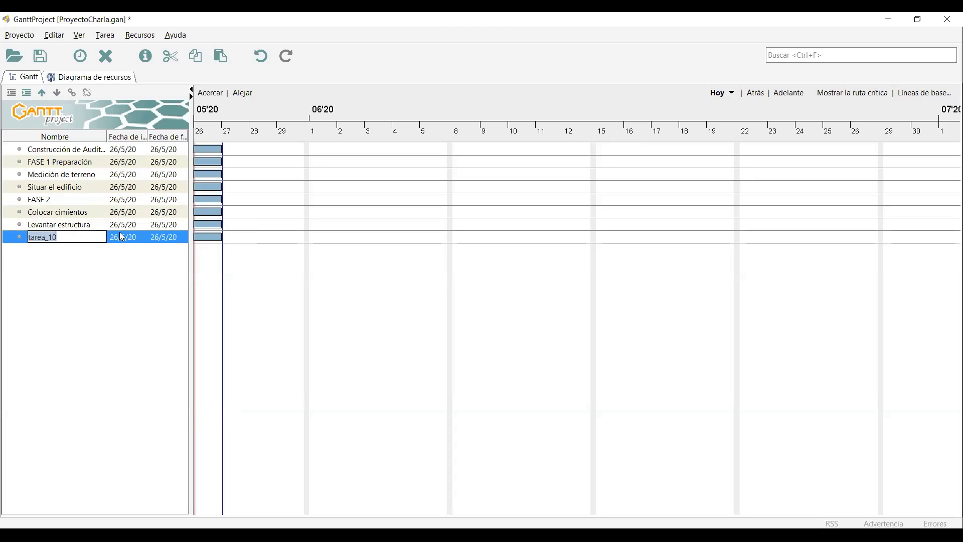
type("FASE 3 Fontanería y E")
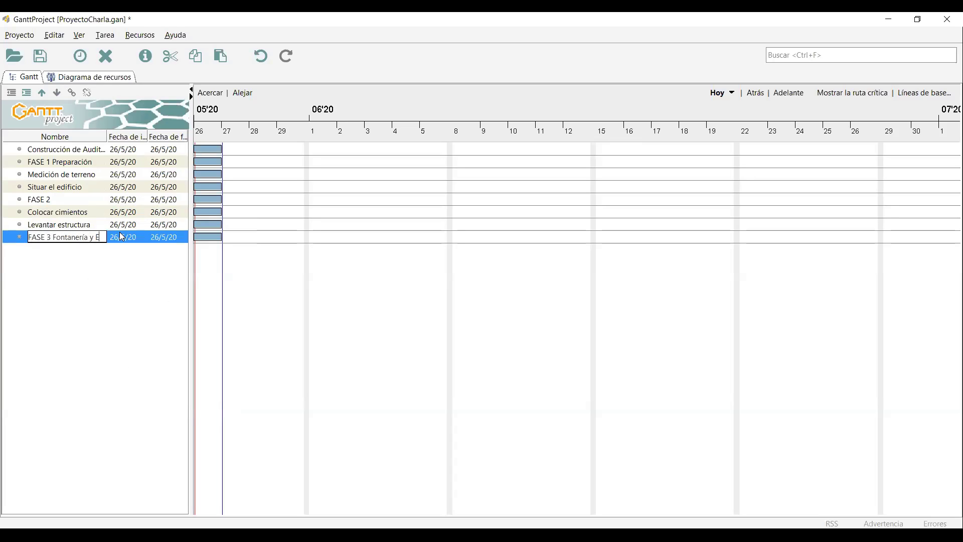
type("e")
Finish the FASE 3 name ending in 'lectricista' and add 'Colocación de tuberia' beneath it.
key("BackSpace")
type("lectricis")
type("ta")
key("Return")
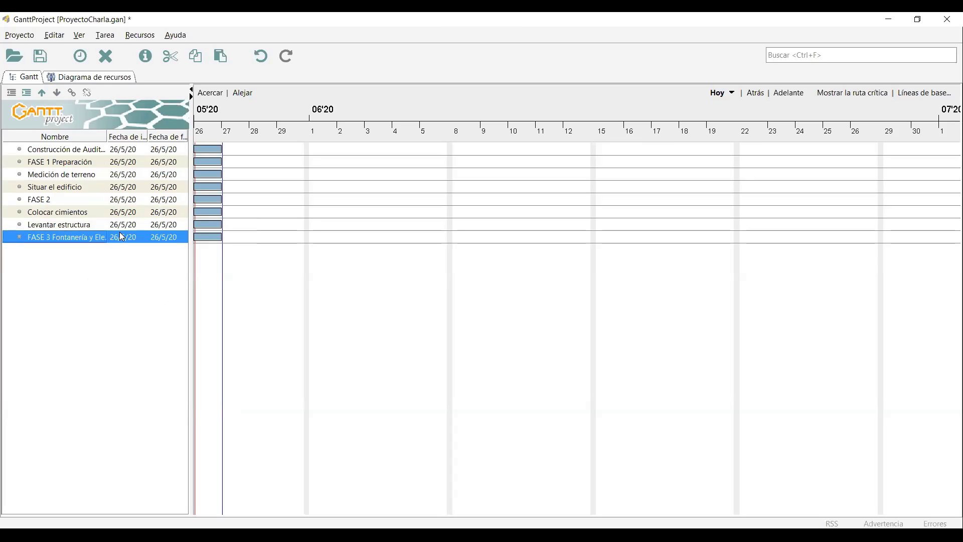
right_click(83, 233)
left_click(121, 239)
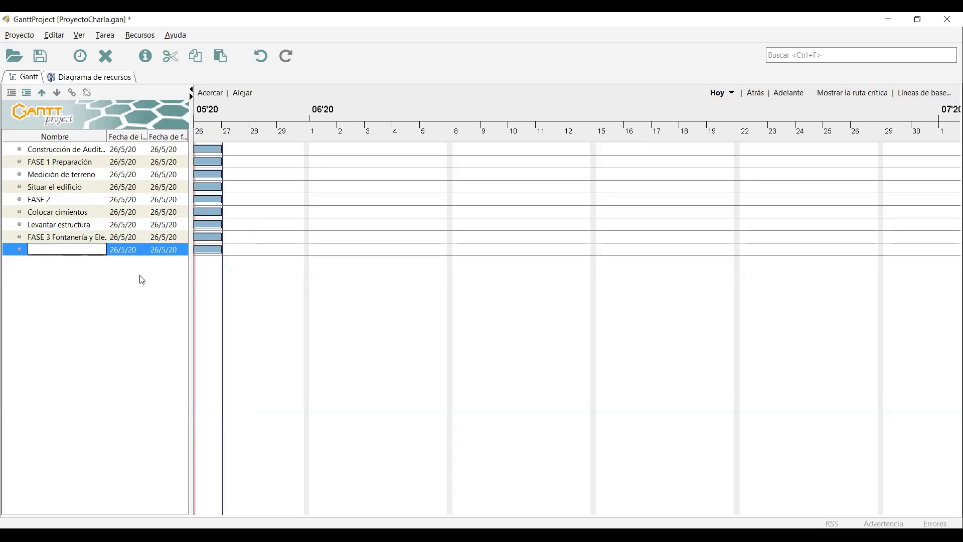
type("Coloc")
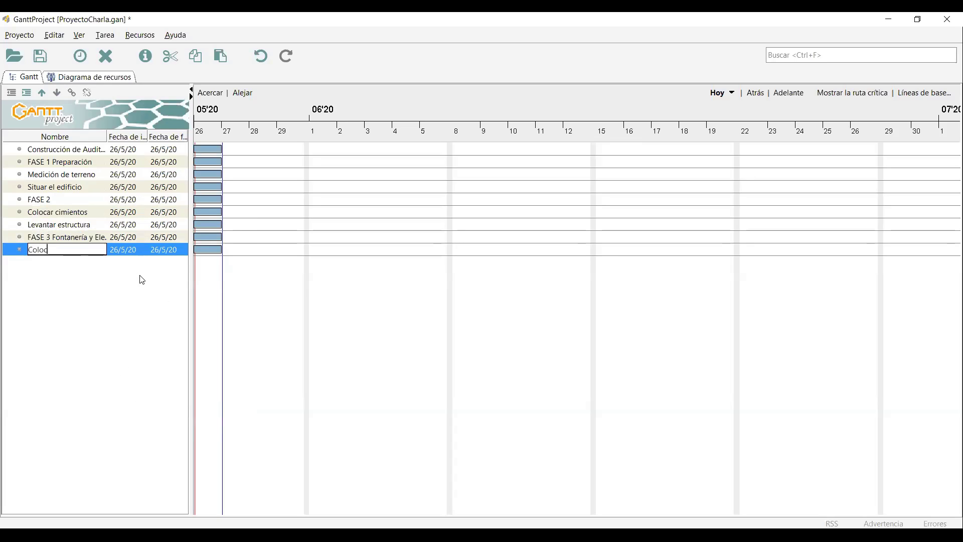
type("ación de tuberia")
key("Return")
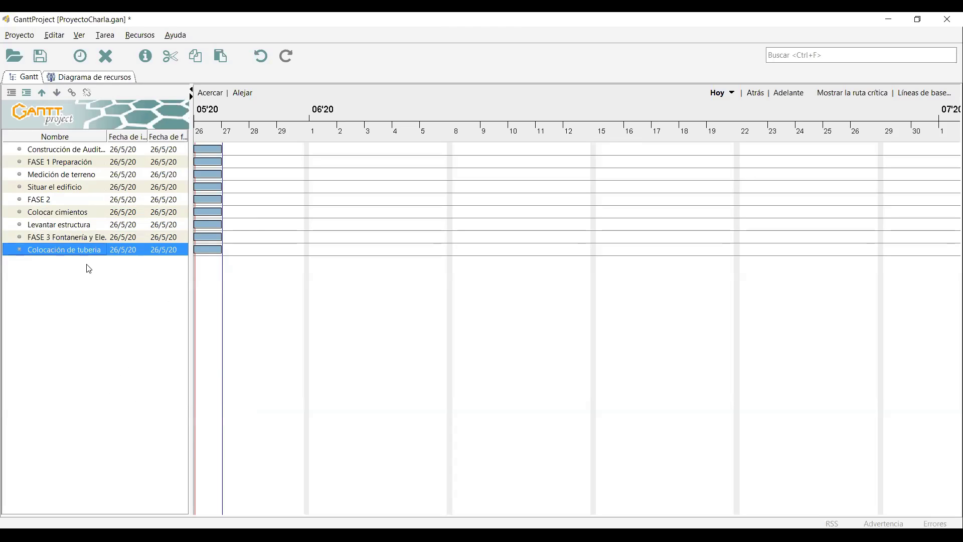
Add the 'Colocacion de electricidad' task after Colocación de tuberia.
right_click(63, 250)
left_click(100, 258)
type("Colocacion de ")
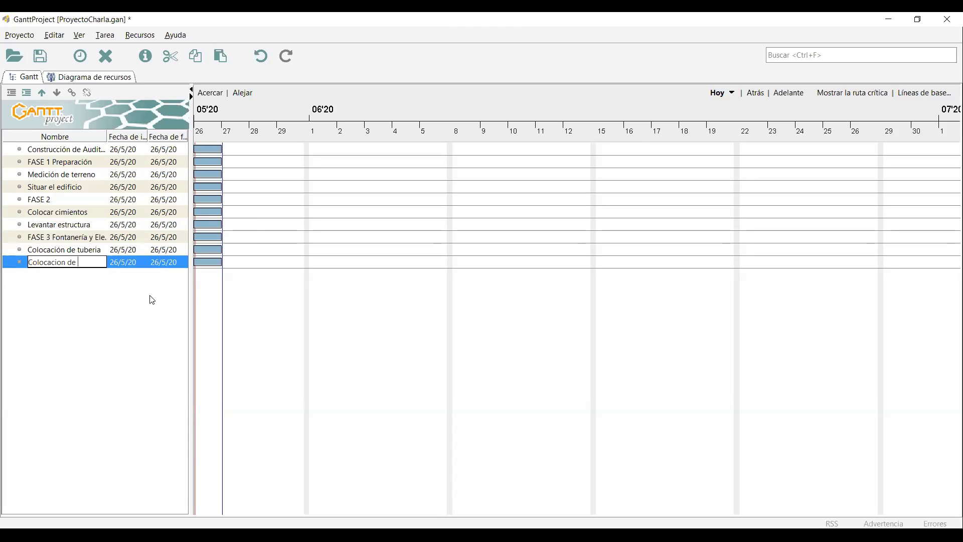
type("electricidad")
key("Return")
Add the fourth phase task named 'FASE 4 Finalización'.
right_click(151, 295)
left_click(172, 304)
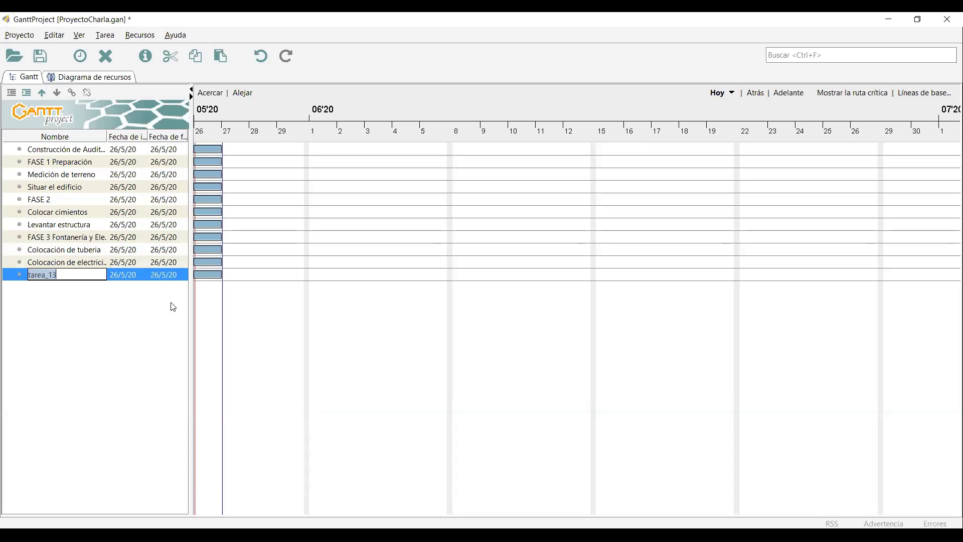
key("Caps_Lock")
type("FASE 4 F")
key("Caps_Lock")
type("inalización")
key("Return")
Add a 'Detalles de finalización' task below FASE 4 Finalización.
right_click(173, 307)
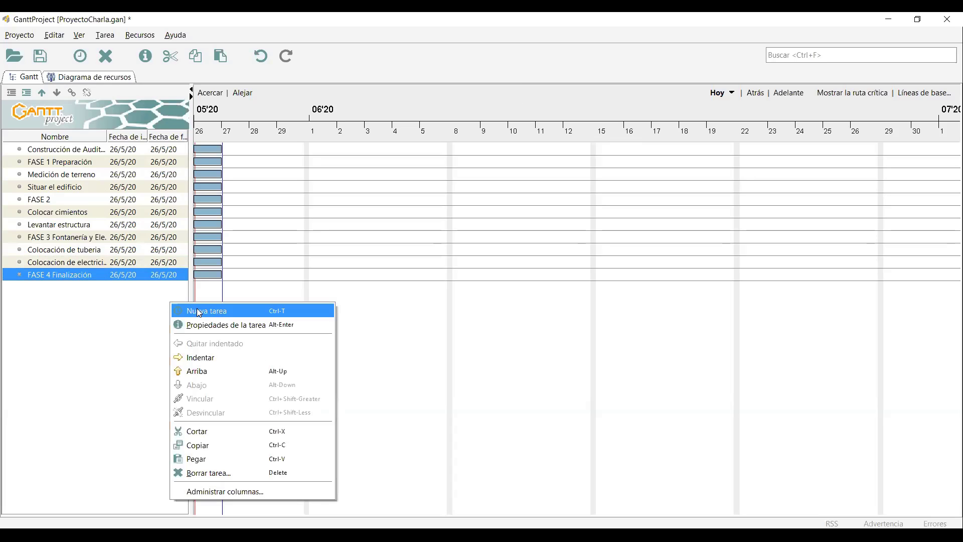
left_click(196, 309)
key("BackSpace")
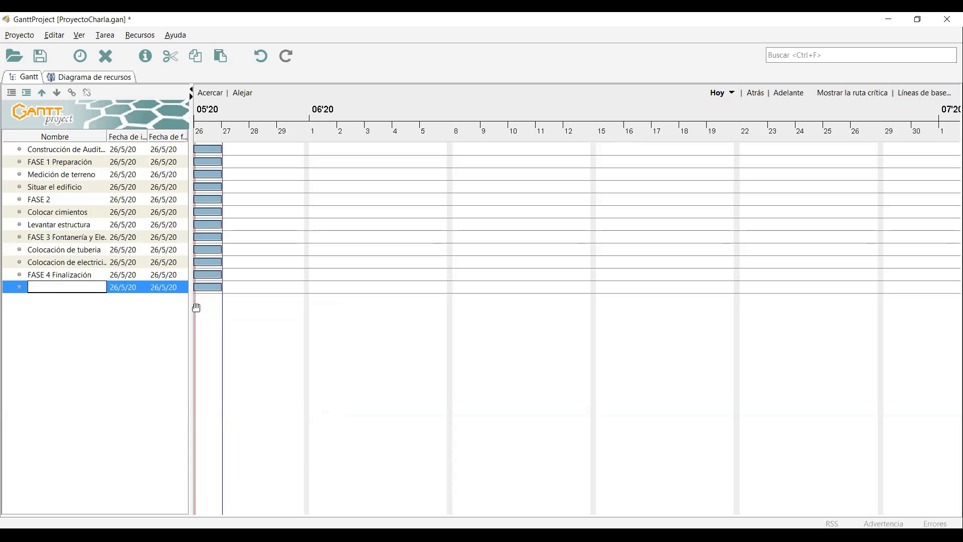
type("Detalles de finalización")
key("Return")
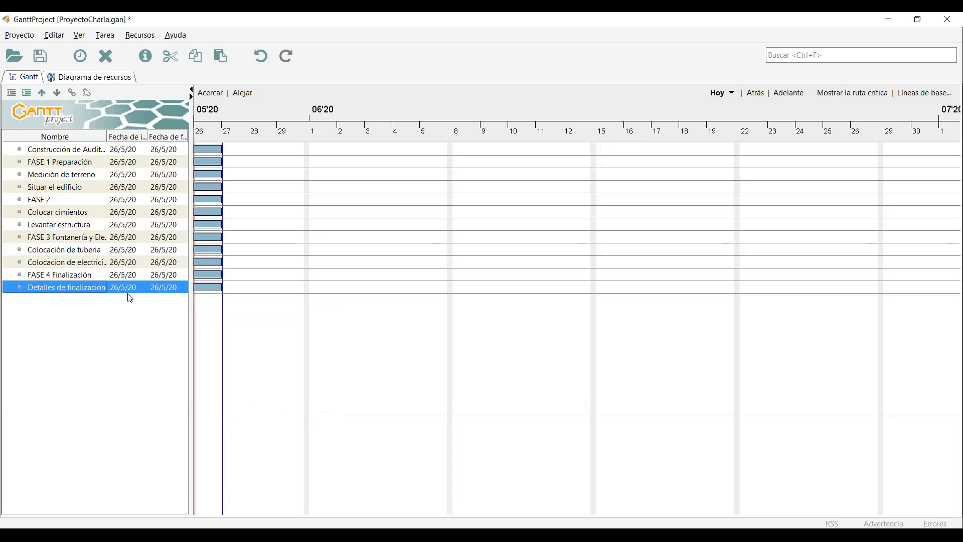
Add the final 'Entrega de proyecto' task, then select FASE 2.
right_click(129, 298)
left_click(146, 324)
type("Entr")
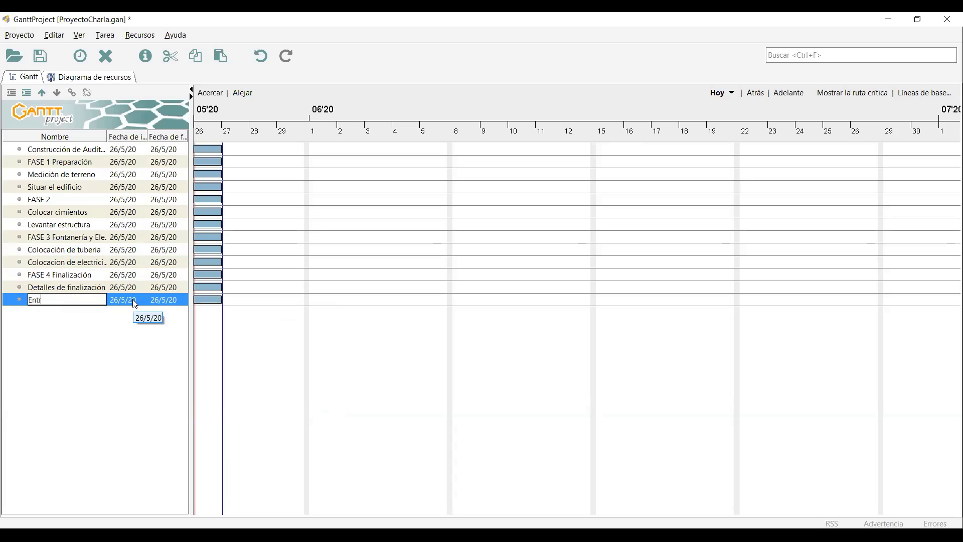
type("ega de proyecto")
key("Return")
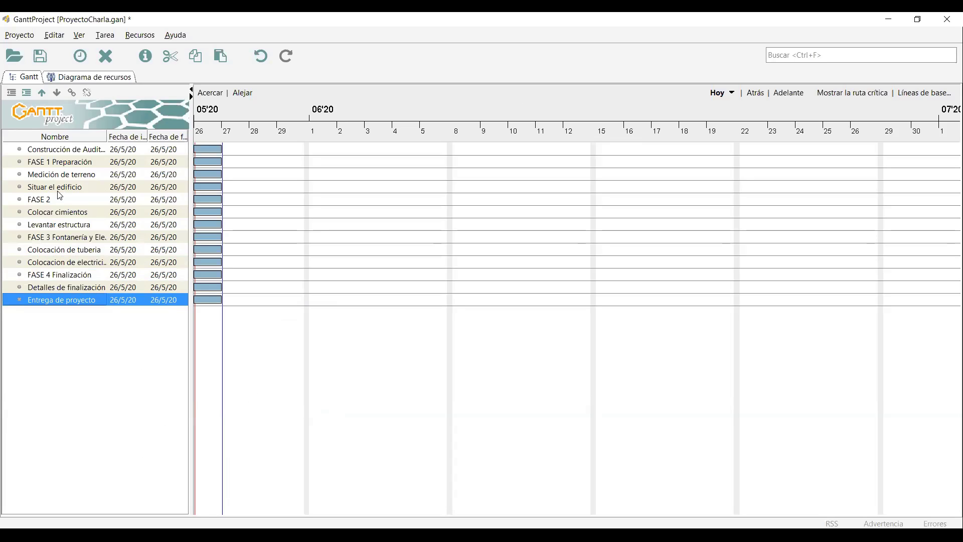
left_click(61, 199)
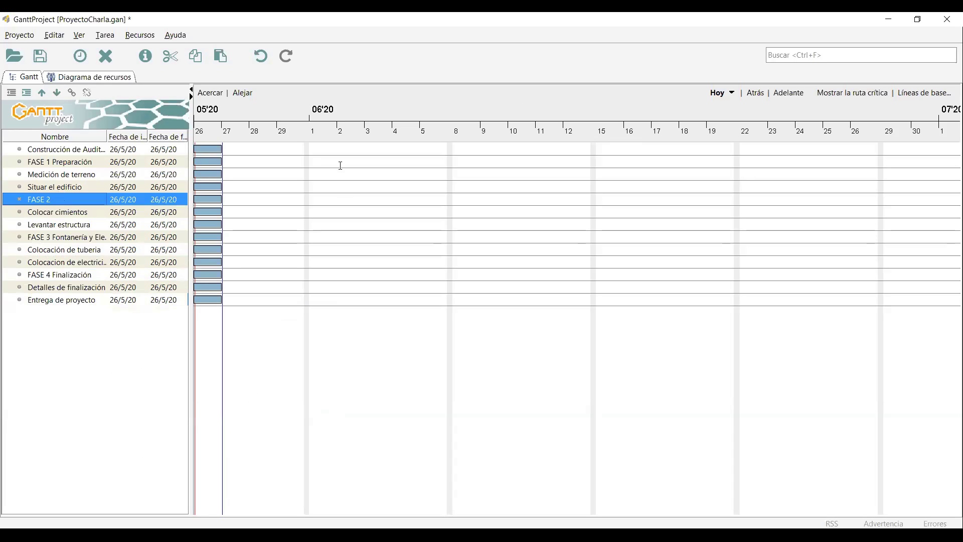
Rename FASE 2 to 'FASE 2 Construcción de la estructura' in its properties dialog.
left_click(363, 166)
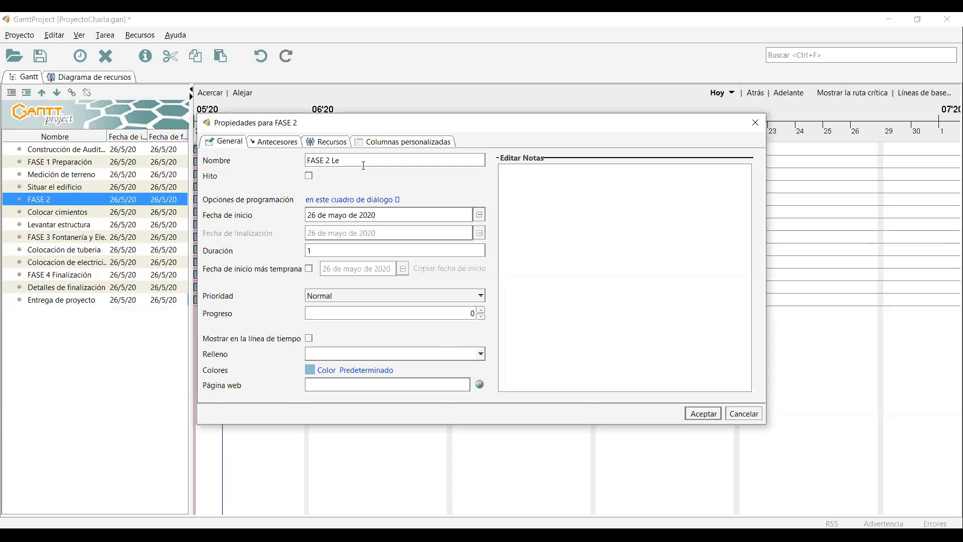
key("BackSpace")
type("Constriucción de la estructura")
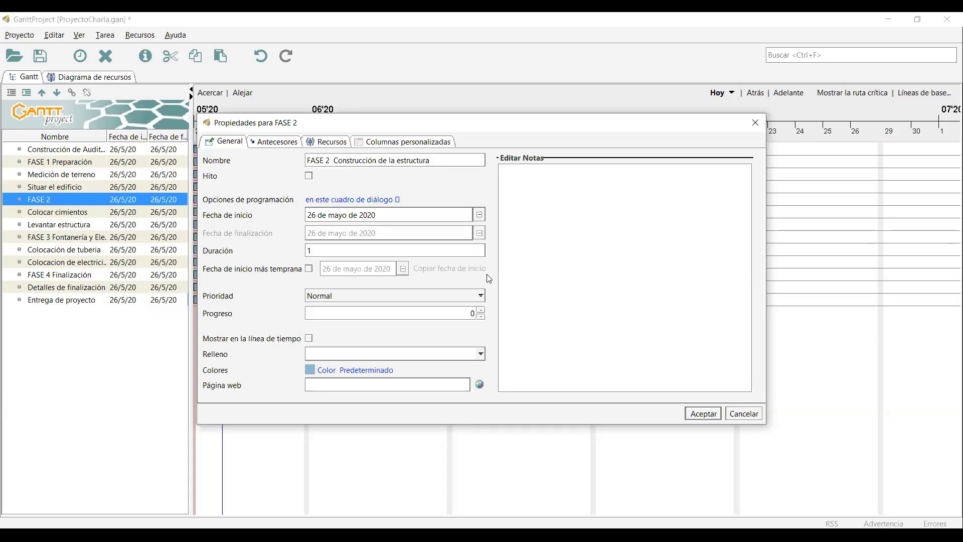
left_click(692, 413)
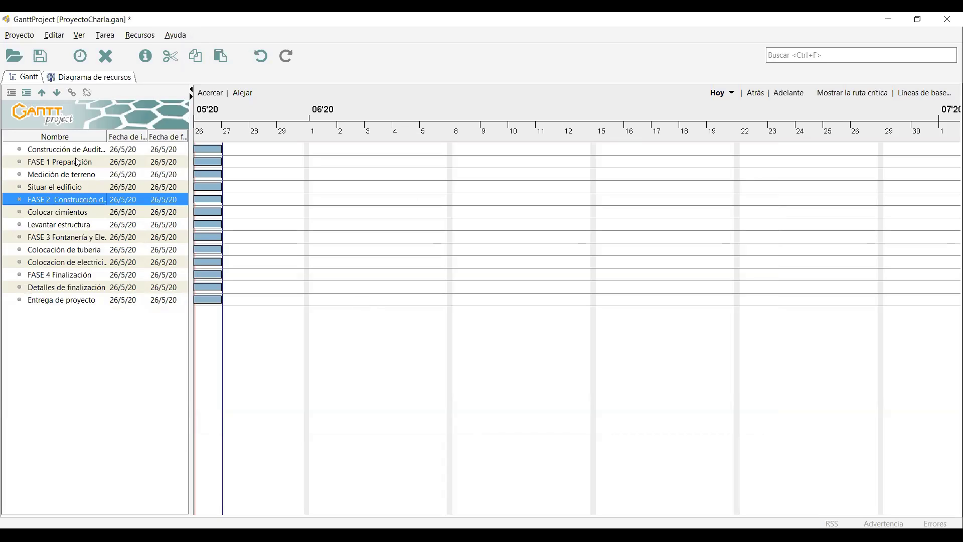
left_click(94, 155)
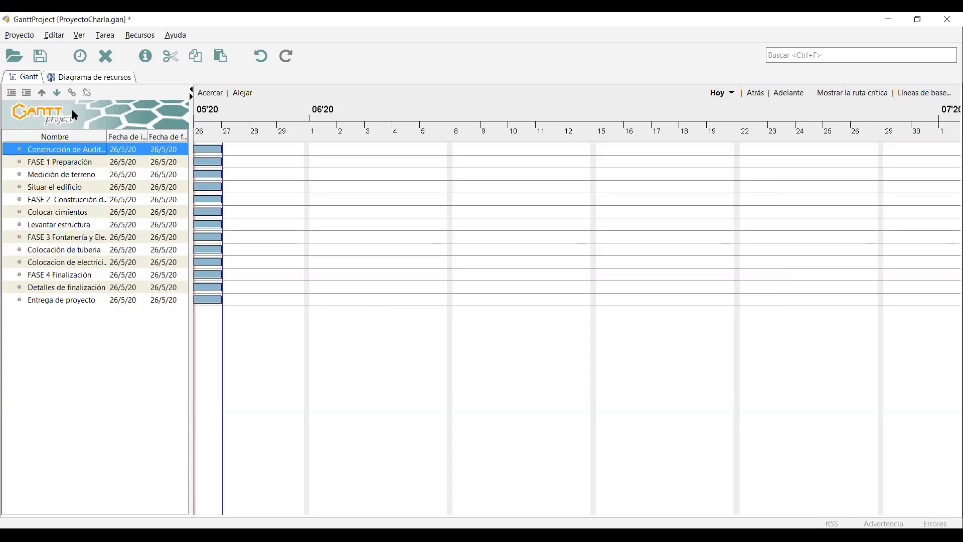
Nest Medición de terreno and Situar el edificio under FASE 1 Preparación.
left_click(49, 175)
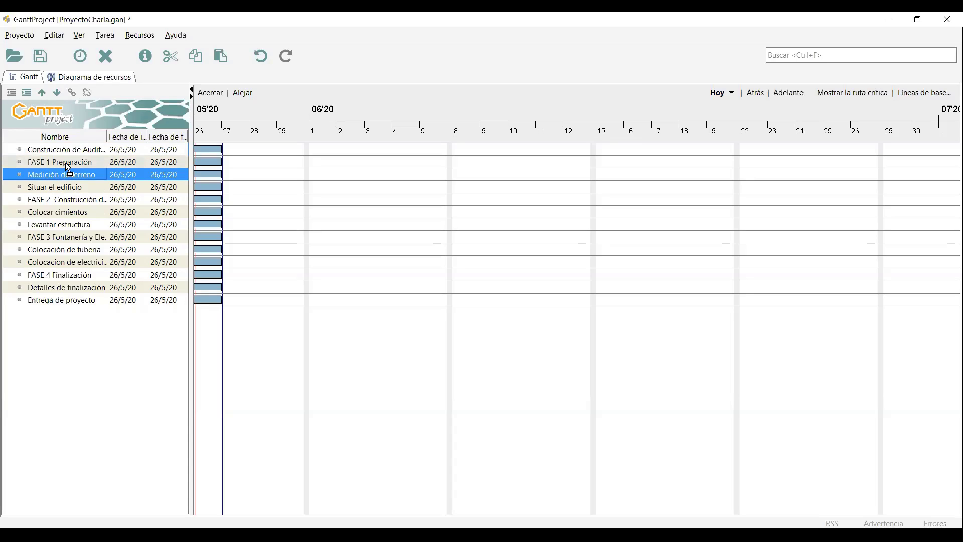
left_click_drag(65, 174, 65, 163)
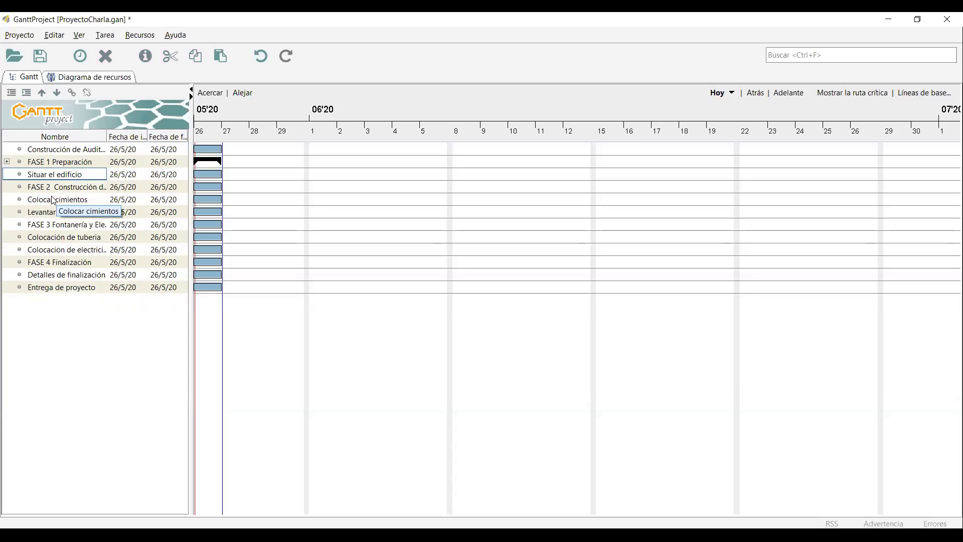
left_click(7, 161)
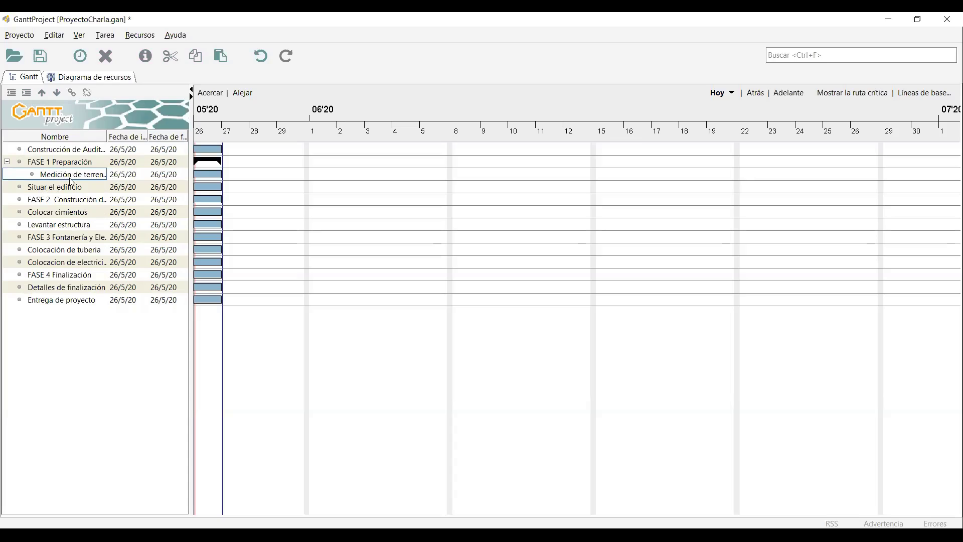
left_click(45, 188)
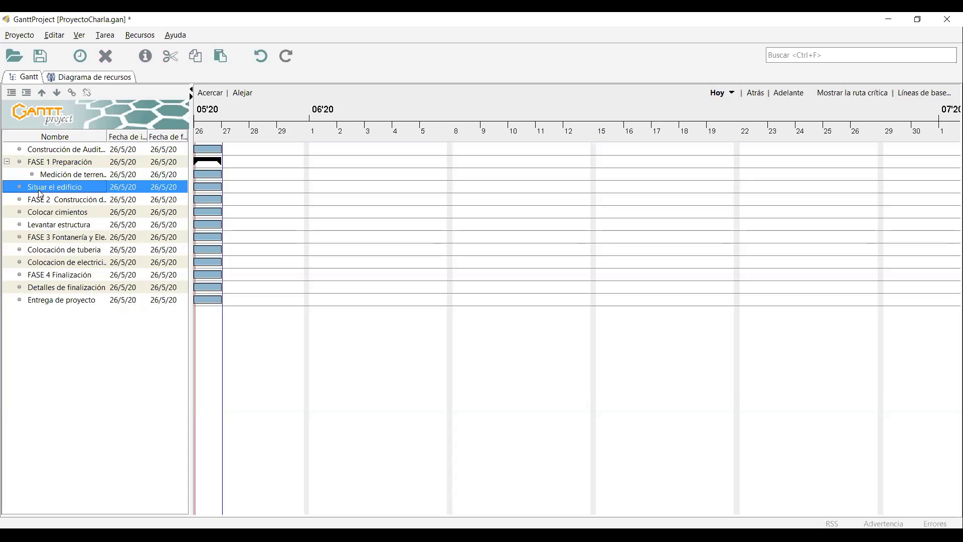
left_click_drag(40, 195, 66, 161)
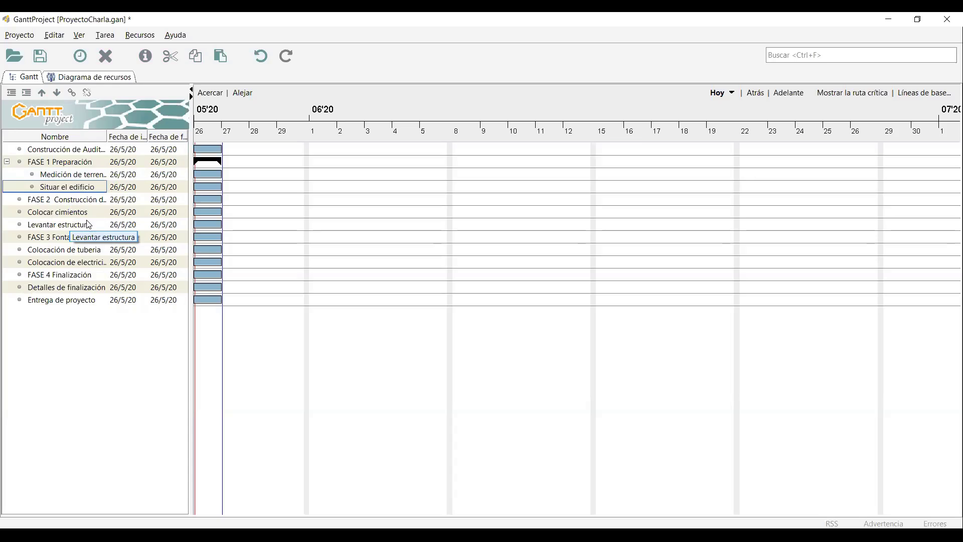
Nest Colocar cimientos and Levantar estructura under FASE 2, and the pipe and electrical tasks under FASE 3.
left_click(74, 217)
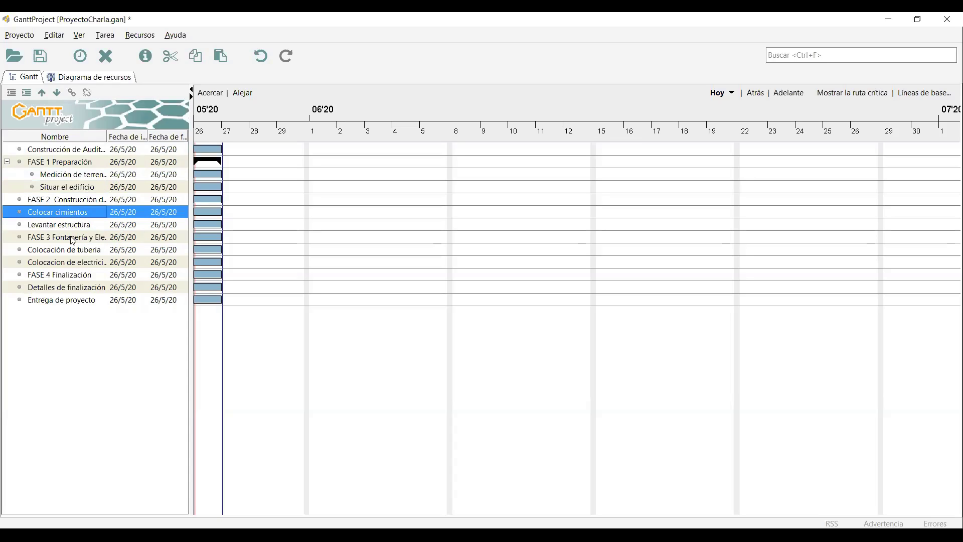
left_click_drag(68, 227, 74, 200)
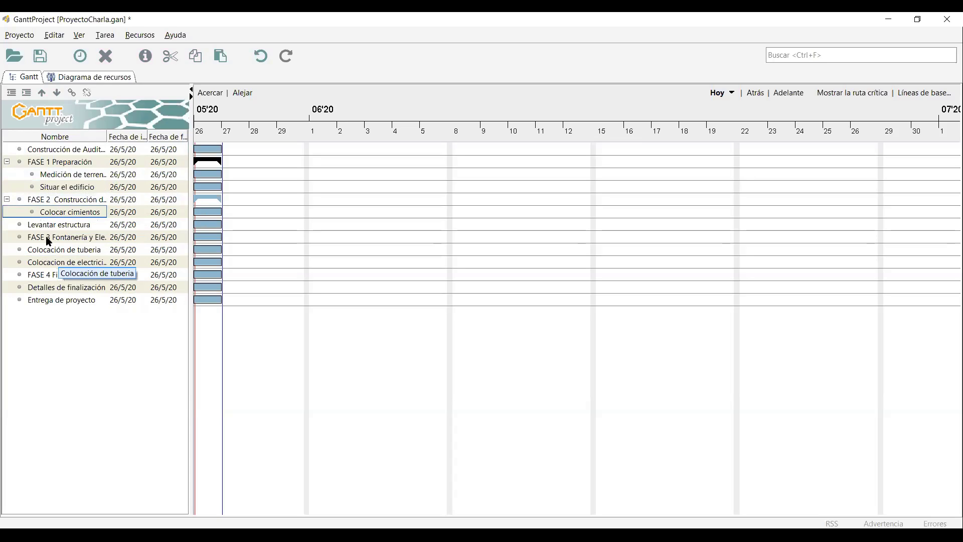
left_click_drag(78, 224, 65, 201)
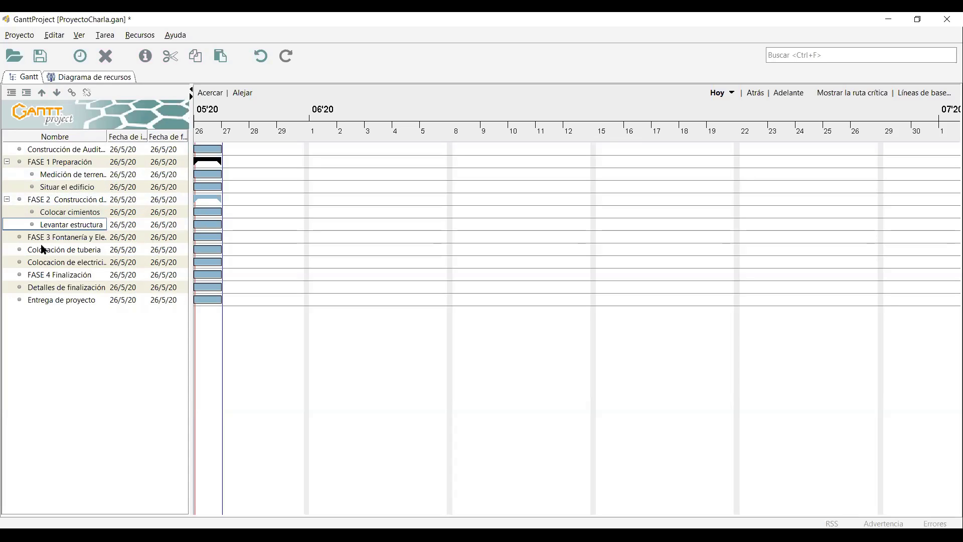
left_click_drag(43, 249, 53, 262)
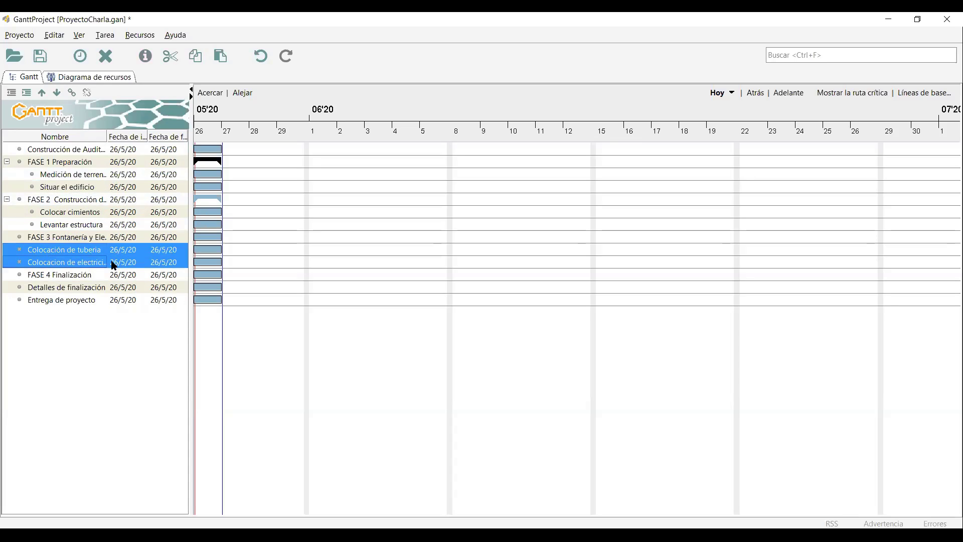
right_click(54, 245)
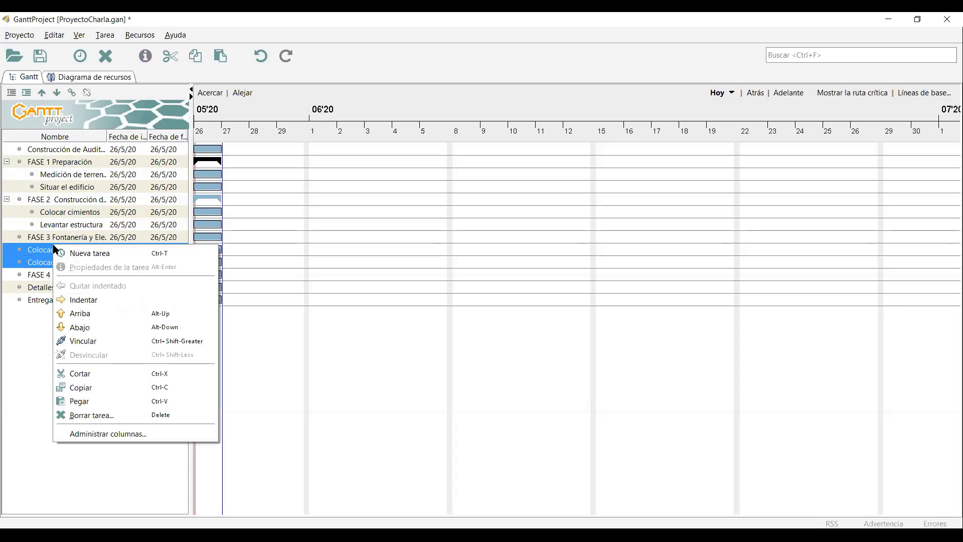
left_click(89, 300)
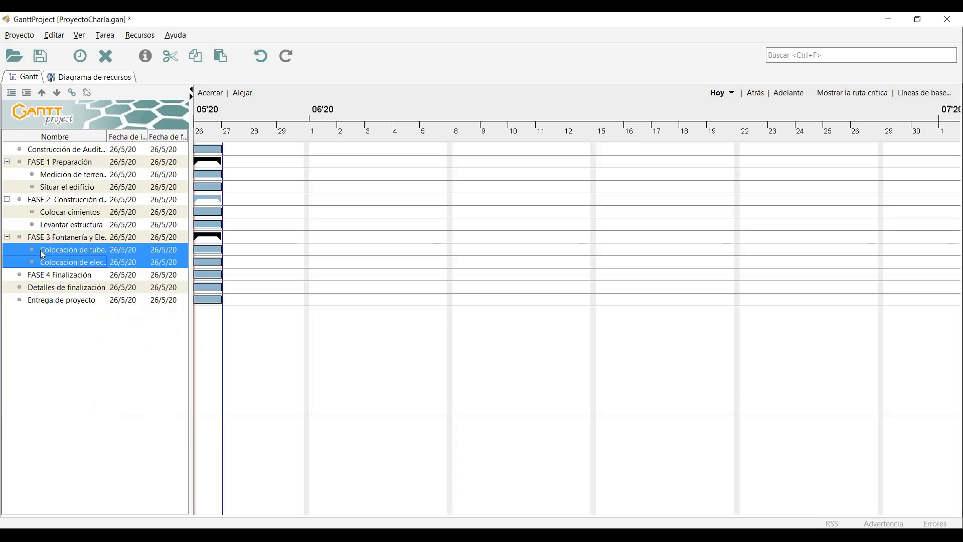
Indent Detalles de finalización and Entrega de proyecto under FASE 4 Finalización.
mouse_move(40, 287)
left_mouse_down()
mouse_move(47, 308)
mouse_move(52, 296)
left_mouse_up()
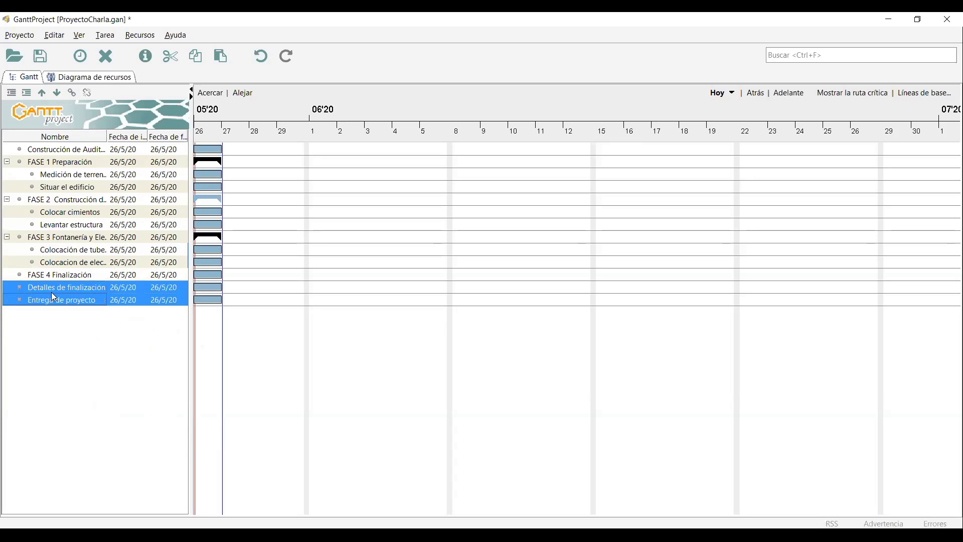
right_click(51, 291)
left_click(89, 346)
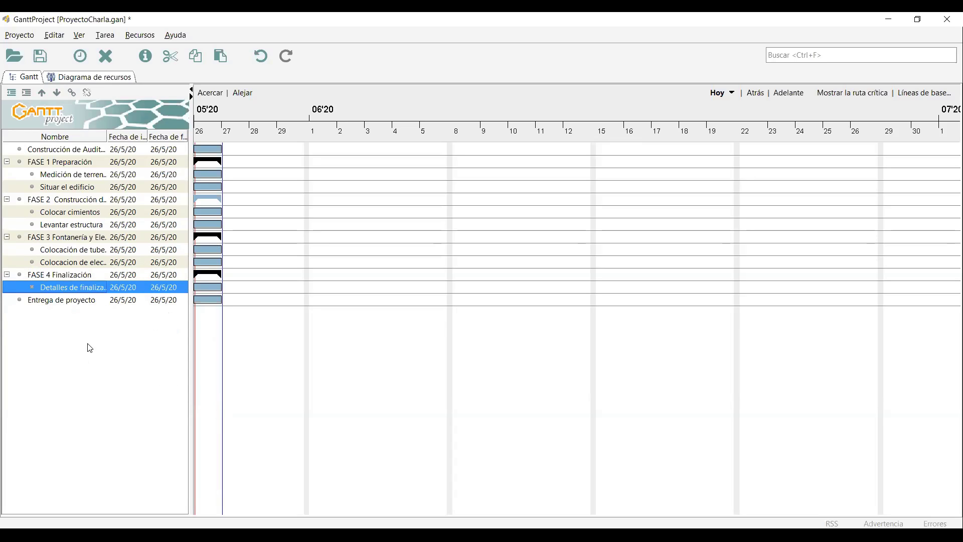
left_click(45, 301)
right_click(43, 302)
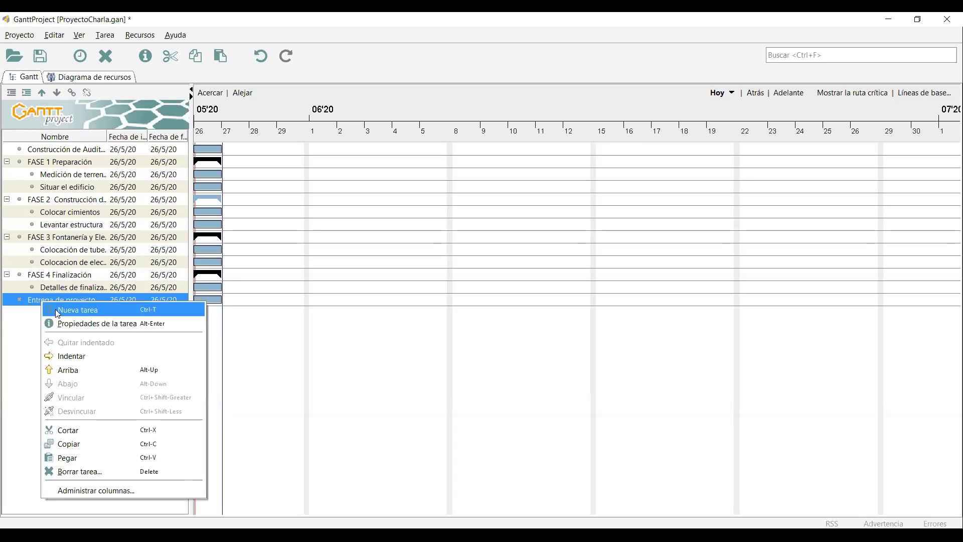
left_click(78, 353)
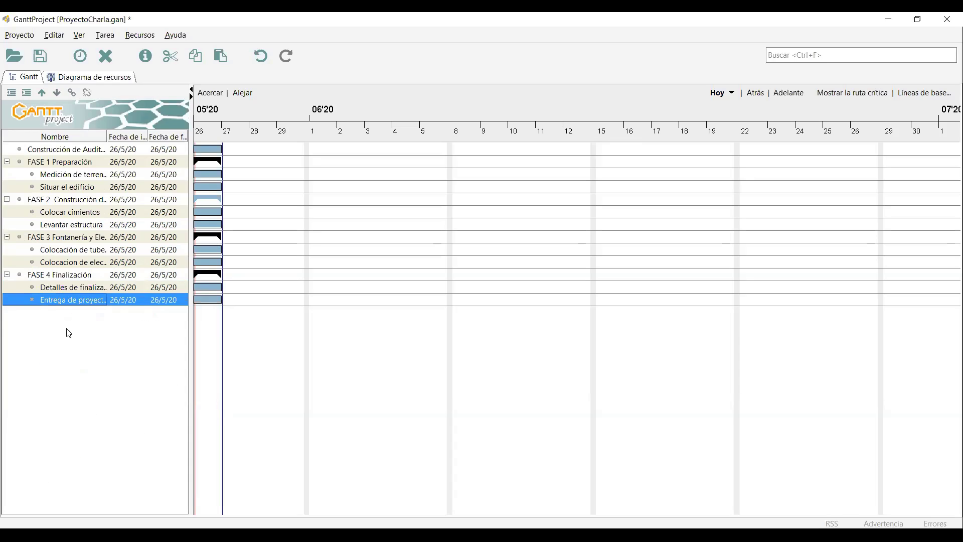
Select FASE 1 through FASE 4 in turn to review the nested subtasks.
left_click(86, 212)
left_click(71, 162)
left_click(67, 199)
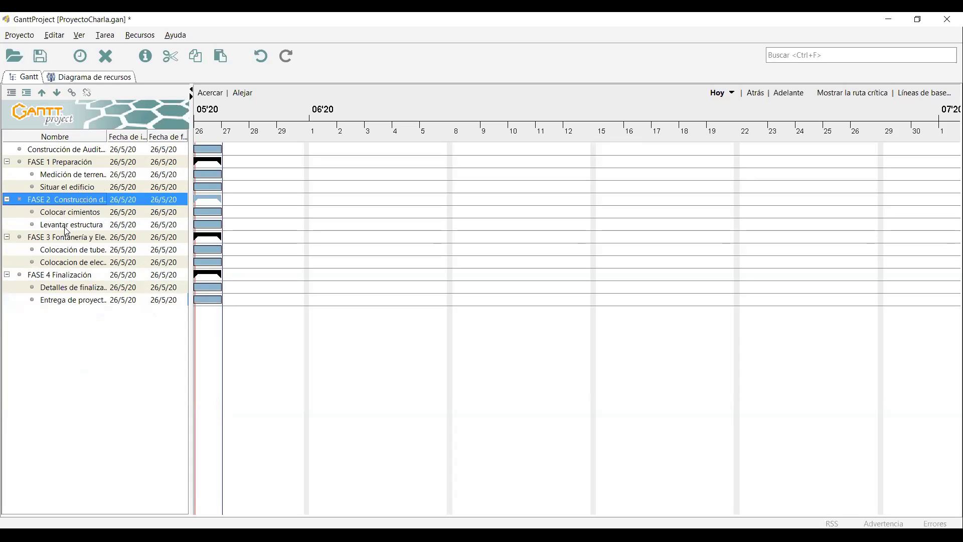
left_click(67, 236)
left_click(74, 276)
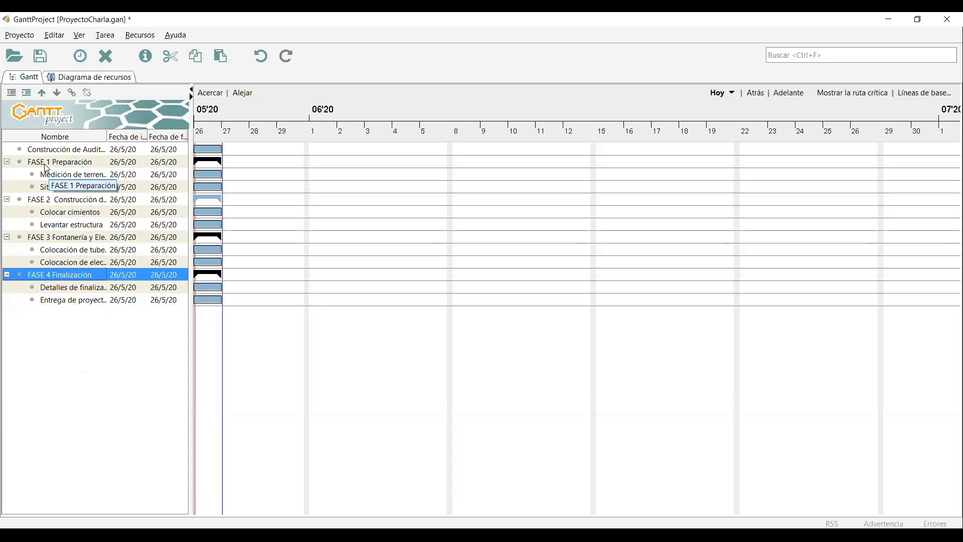
Select FASE 1–4 together and drag them under Construcción de Auditorio.
left_click(61, 151)
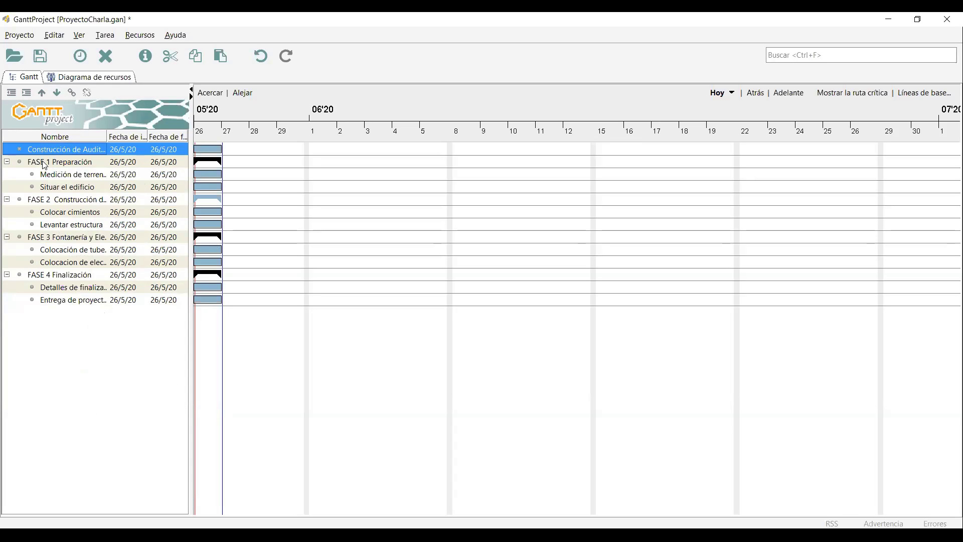
left_click(44, 162)
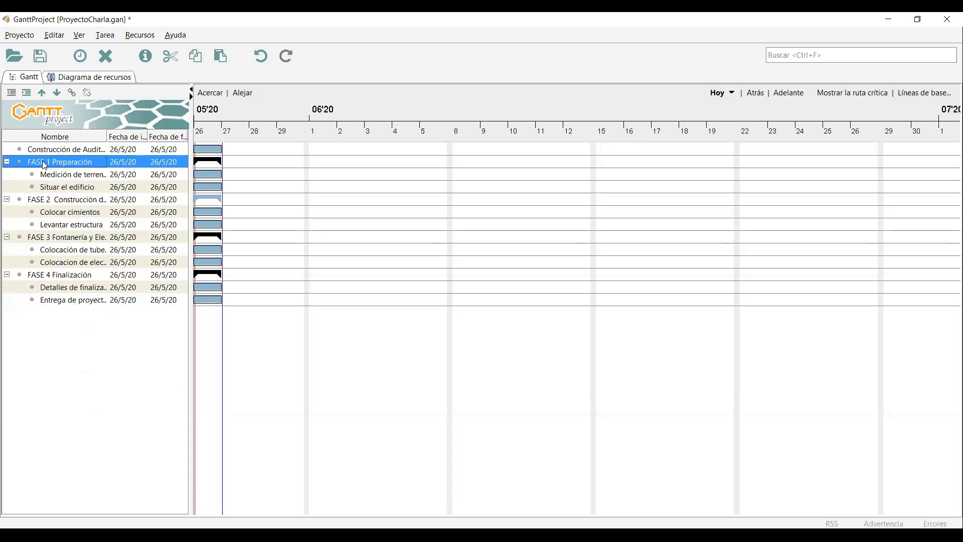
left_click(68, 200, "ctrl")
left_click(65, 238, "ctrl")
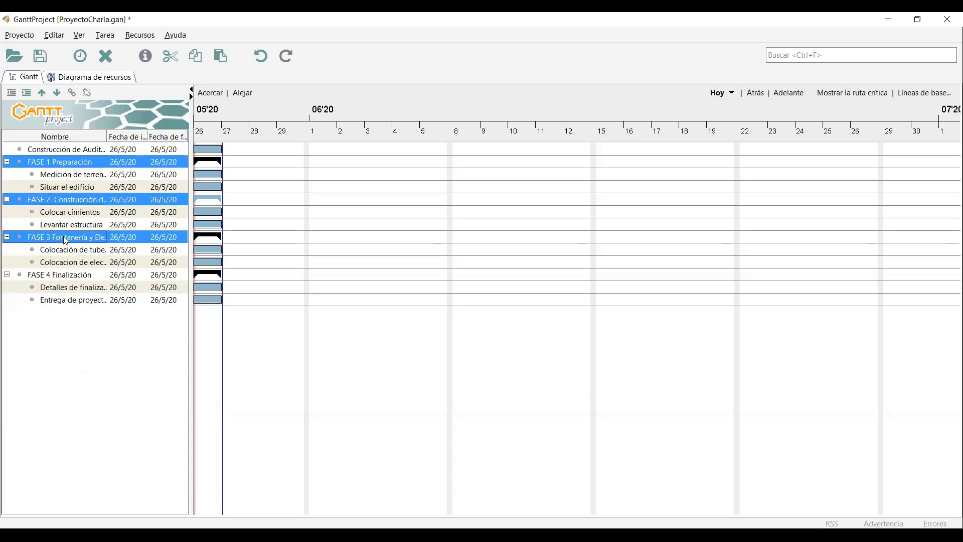
left_click(61, 278, "ctrl")
left_click_drag(62, 163, 70, 150)
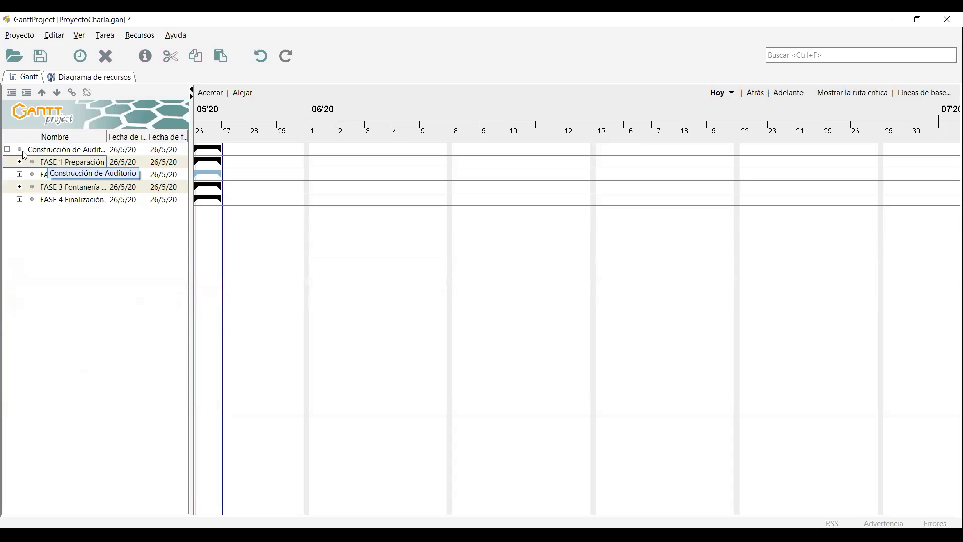
Expand FASE 1, FASE 2, FASE 3 and FASE 4 to reveal their subtasks.
left_click(20, 161)
left_click(20, 199)
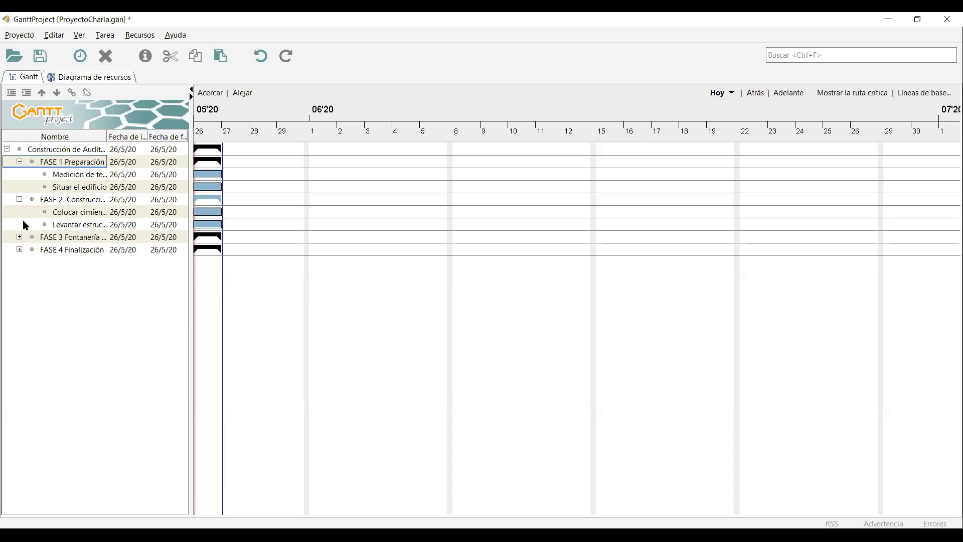
left_click(20, 237)
left_click(20, 274)
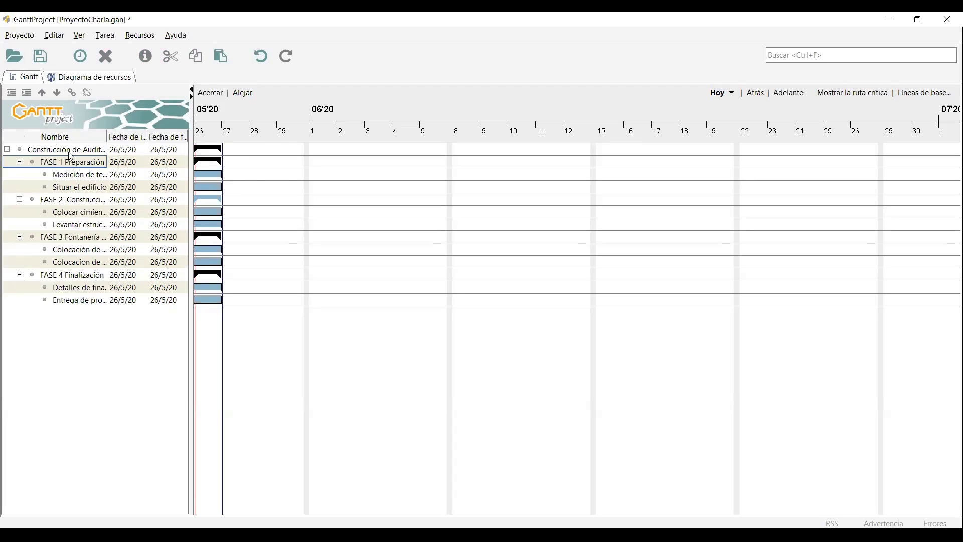
Set Medición de terreno's duration to 5 days so it runs 26/5/20 to 1/6/20.
left_click(90, 175)
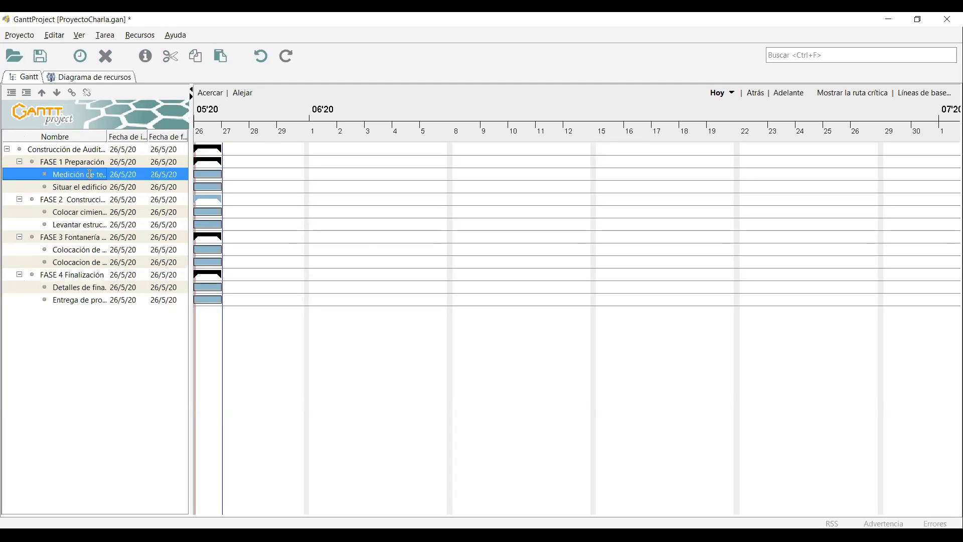
left_click(756, 124)
double_click(83, 180)
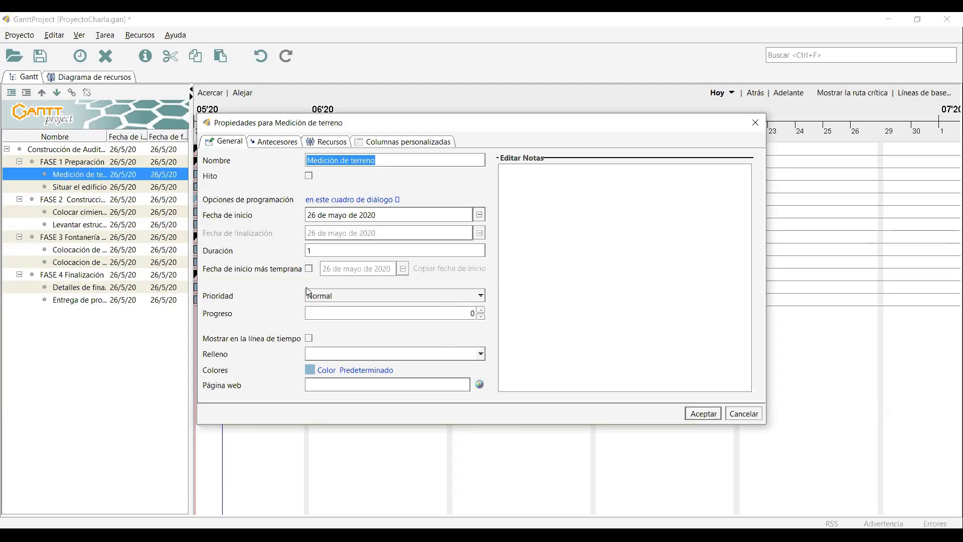
left_click(331, 249)
mouse_move(292, 247)
left_mouse_down()
mouse_move(390, 256)
mouse_move(283, 248)
left_mouse_up()
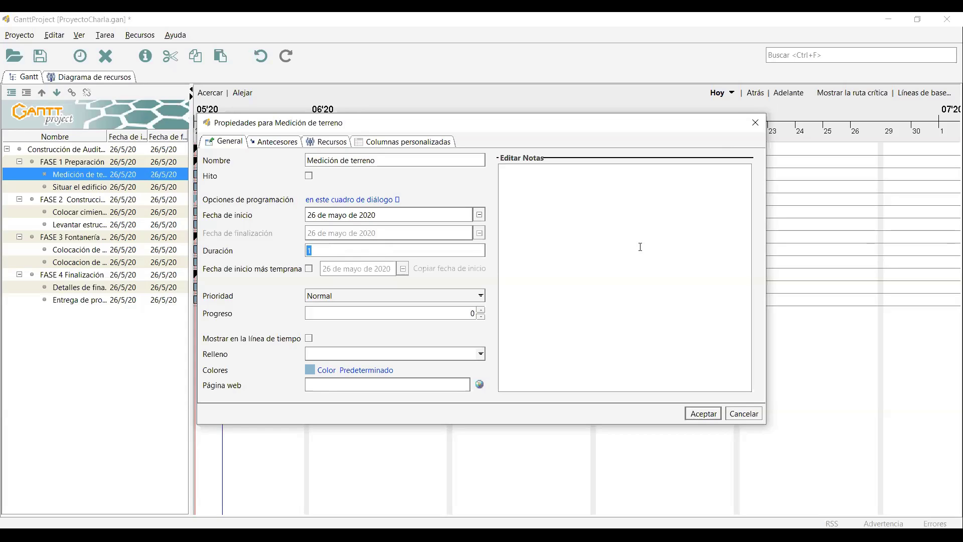
key("Return")
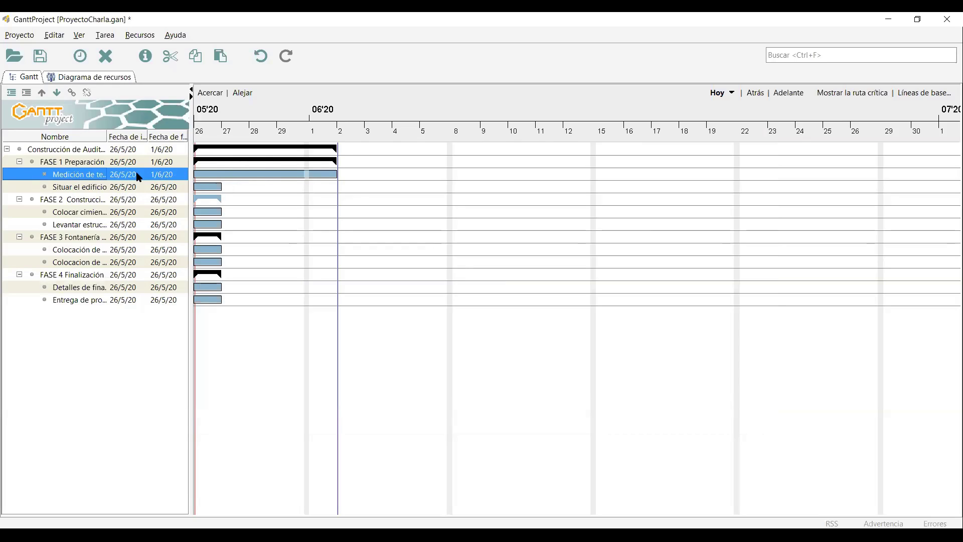
Set Situar el edificio's duration to 6 days.
left_click(99, 188)
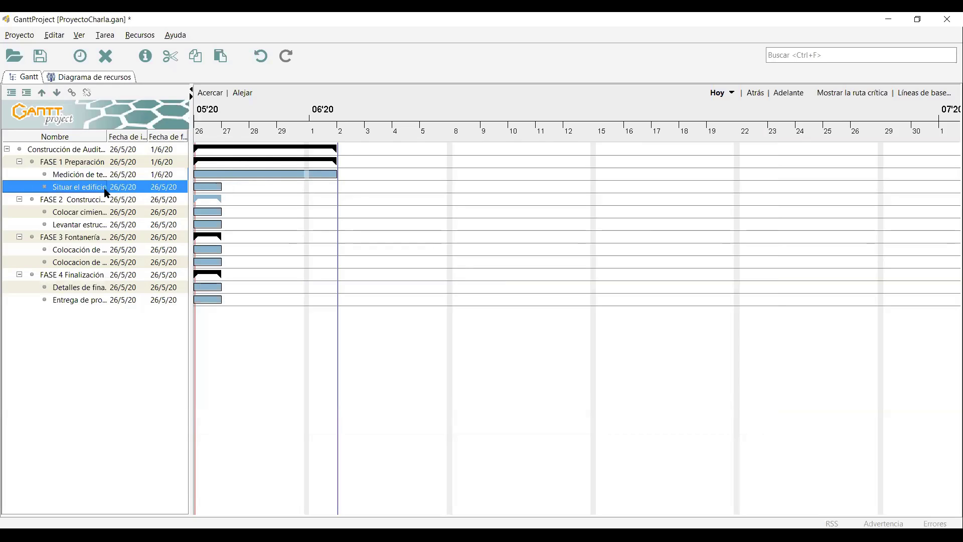
key("alt+Return")
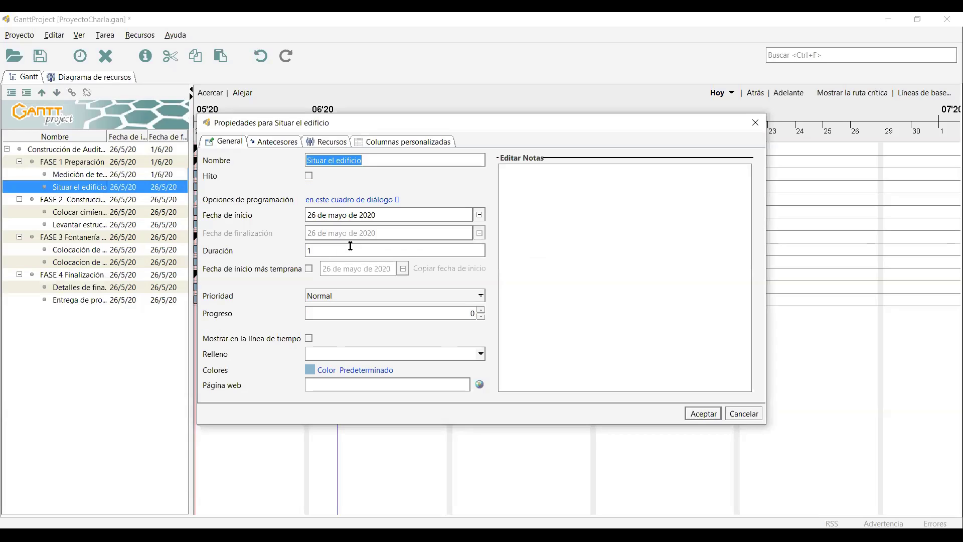
left_click(318, 249)
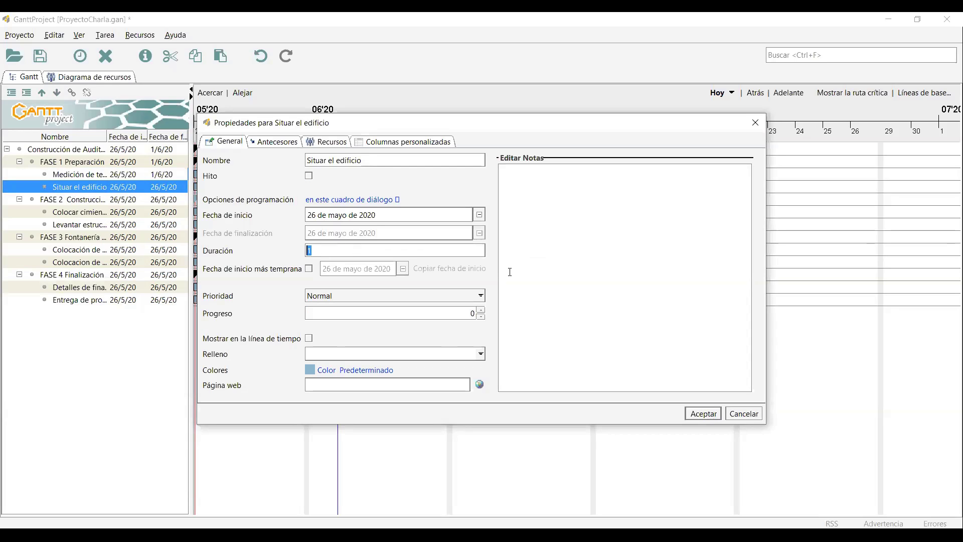
type("6")
key("Return")
Give Colocar cimientos and Levantar estructura 10-day durations each.
left_click(130, 216)
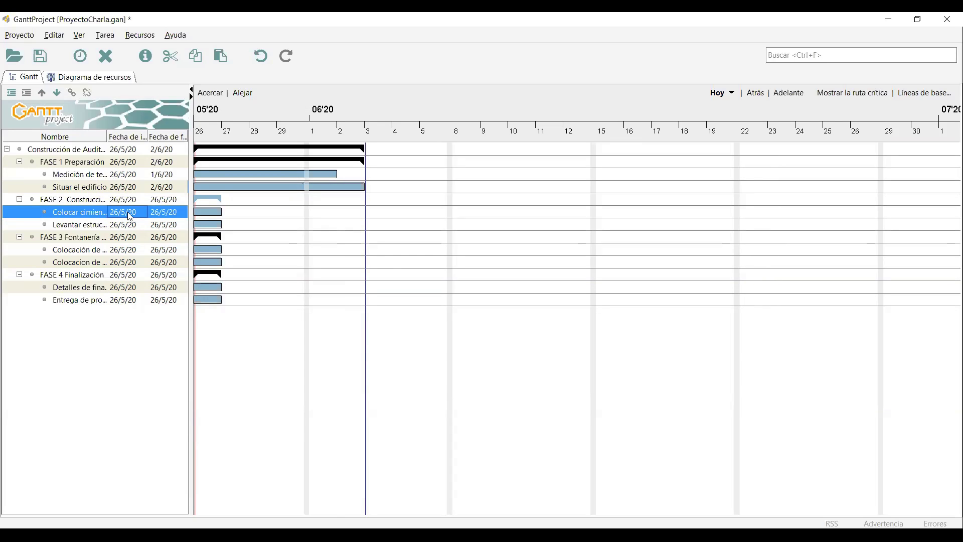
key("alt+Return")
left_click(369, 251)
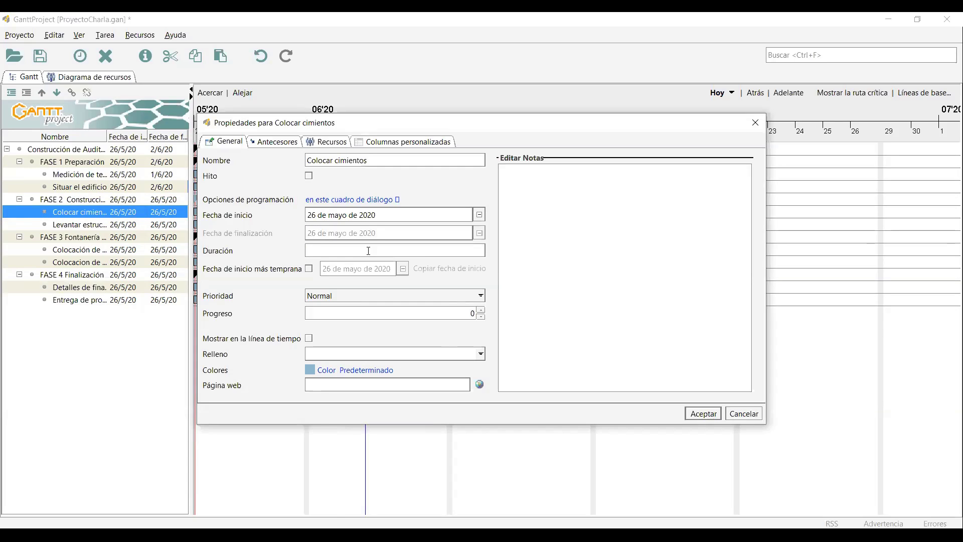
type("10")
key("Return")
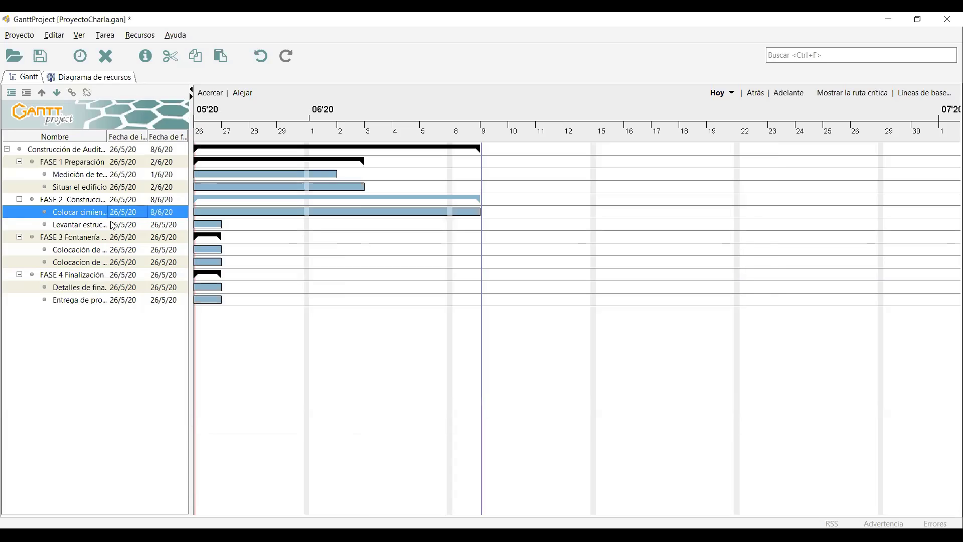
left_click(114, 225)
key("alt+Return")
left_click(323, 245)
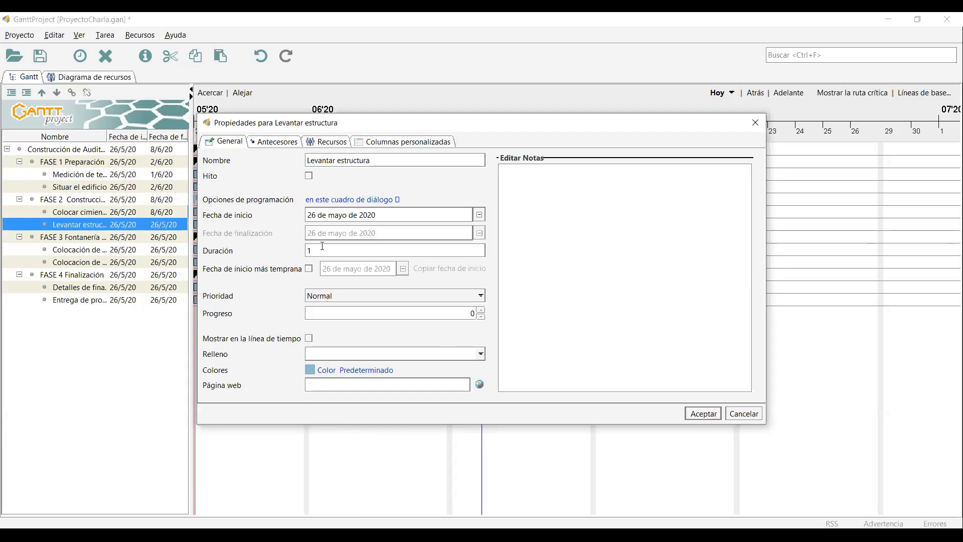
type("0")
key("Return")
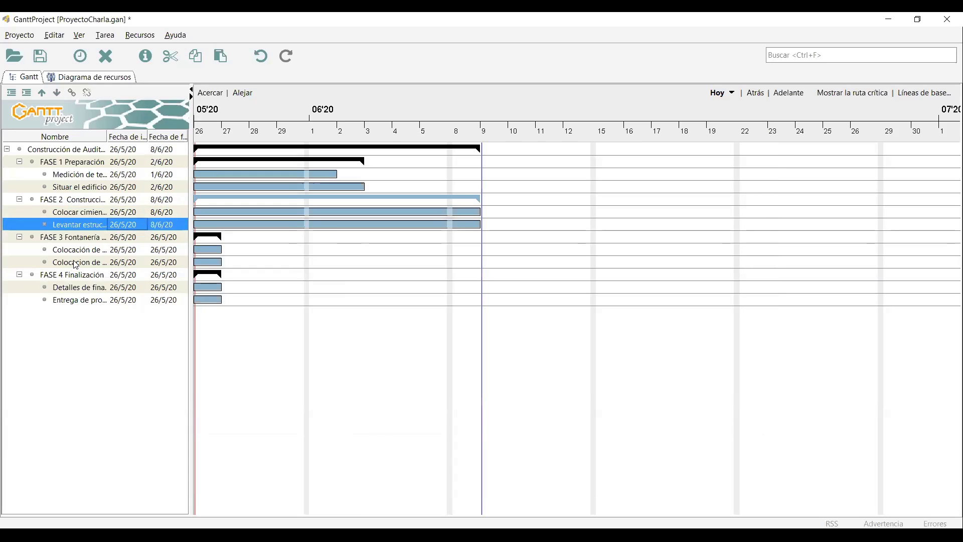
Set Colocación de tubería to 4 days and Colocacion de electricidad to 5 days.
left_click(76, 250)
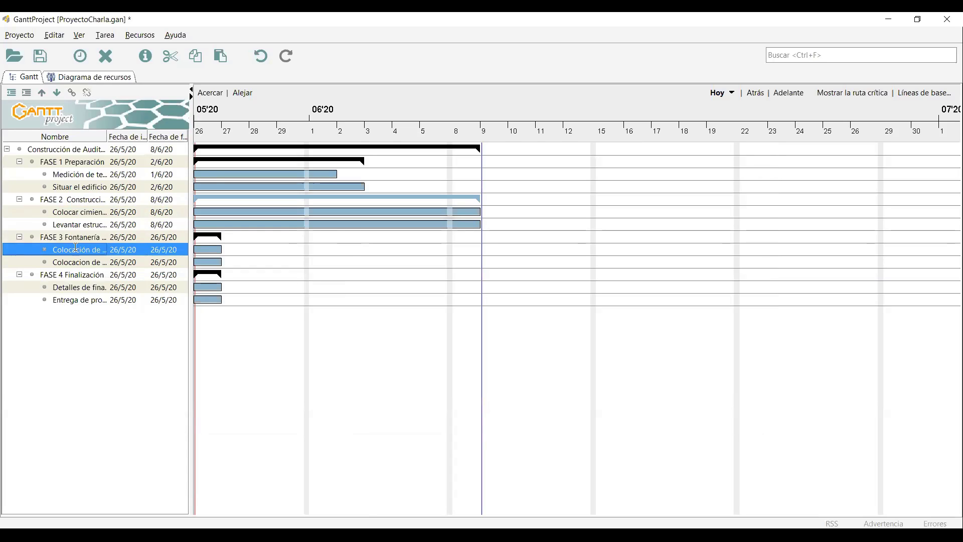
key("alt+Return")
left_click(351, 251)
key("Return")
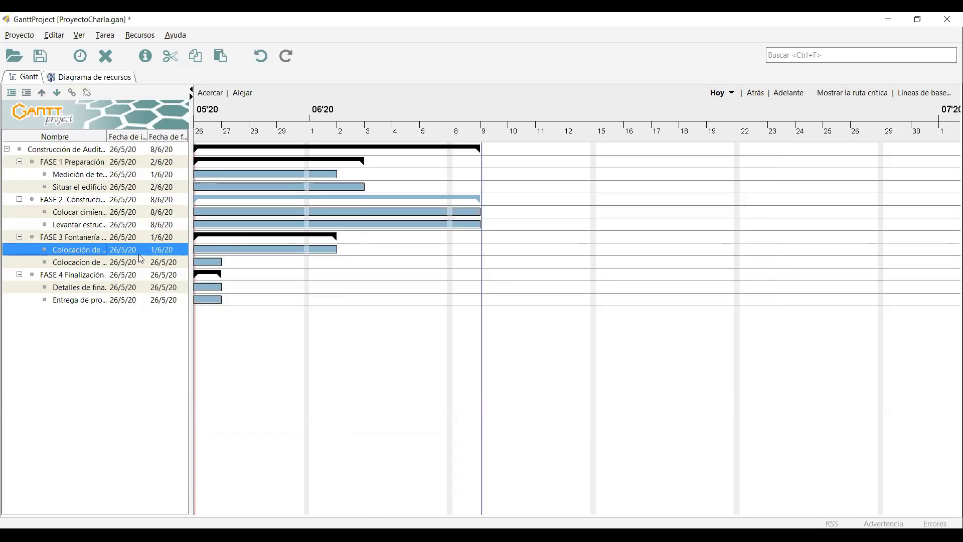
key("Down")
key("alt+Return")
left_click(337, 255)
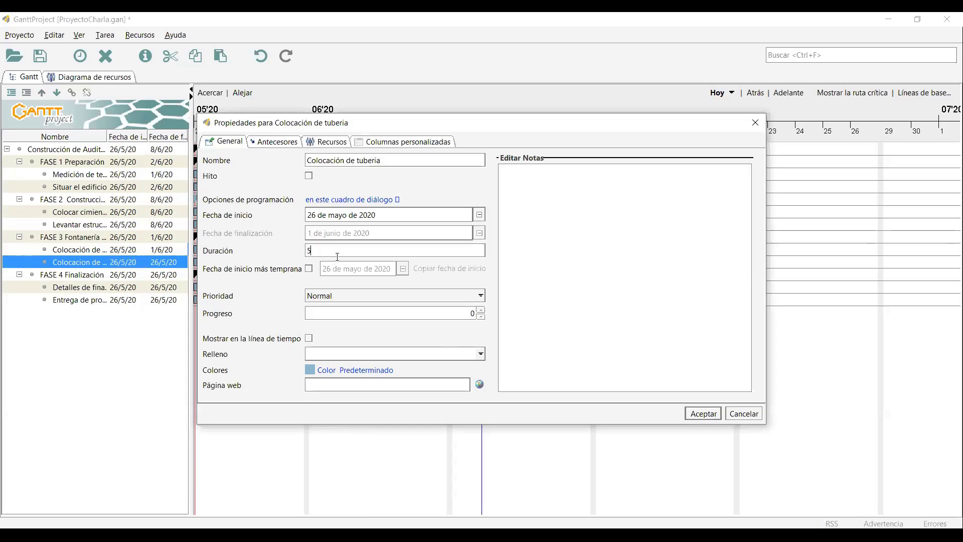
key("Return")
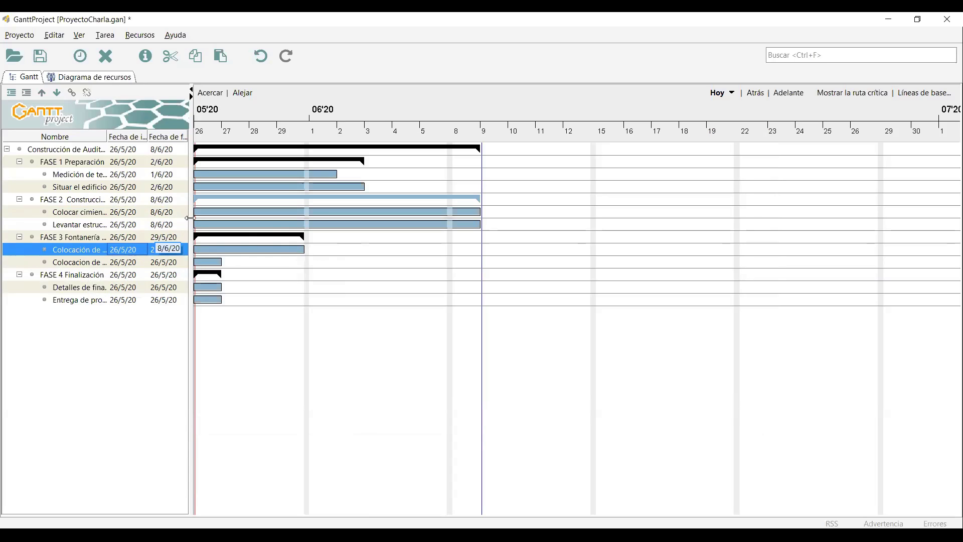
left_click(95, 263)
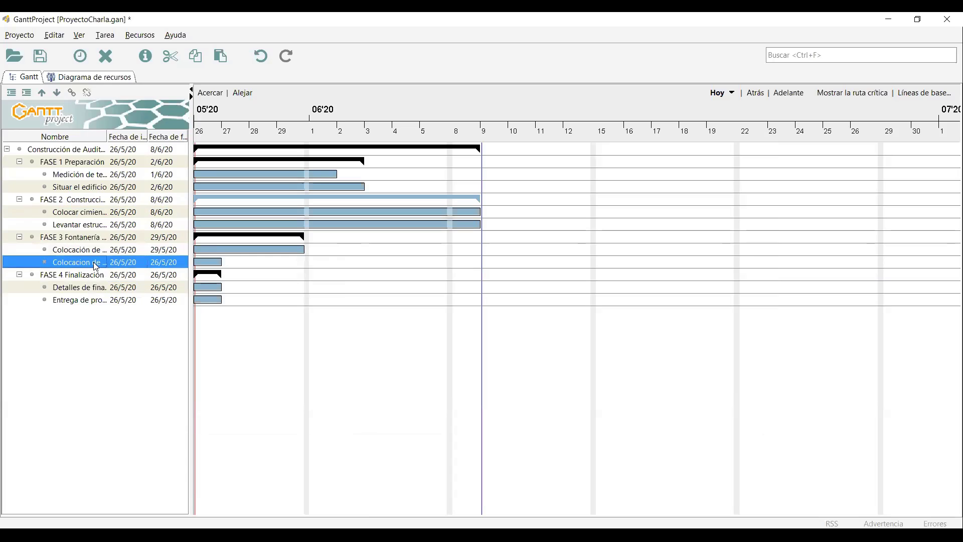
key("alt+Return")
left_click(362, 252)
type("5")
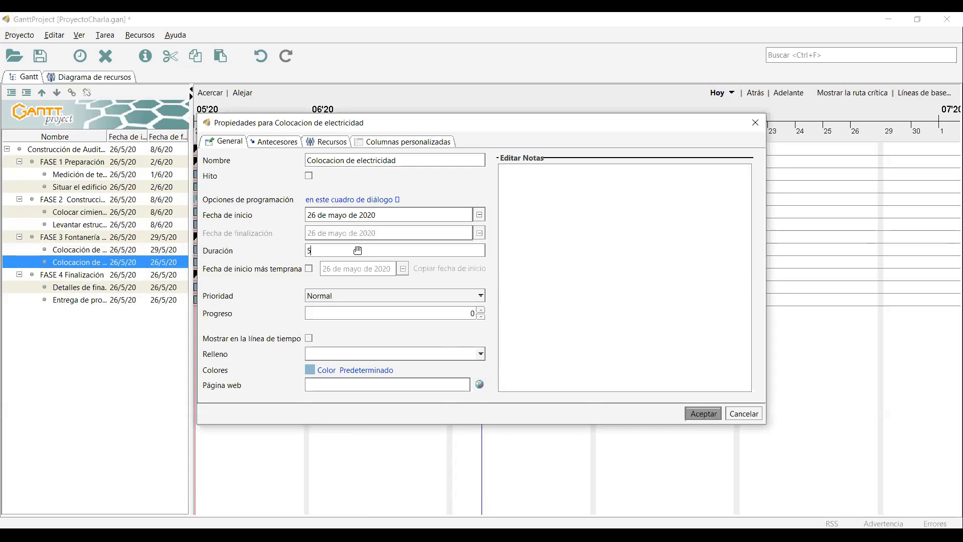
left_click(703, 413)
Set Detalles de finalización's duration to 8 days.
left_click(104, 293)
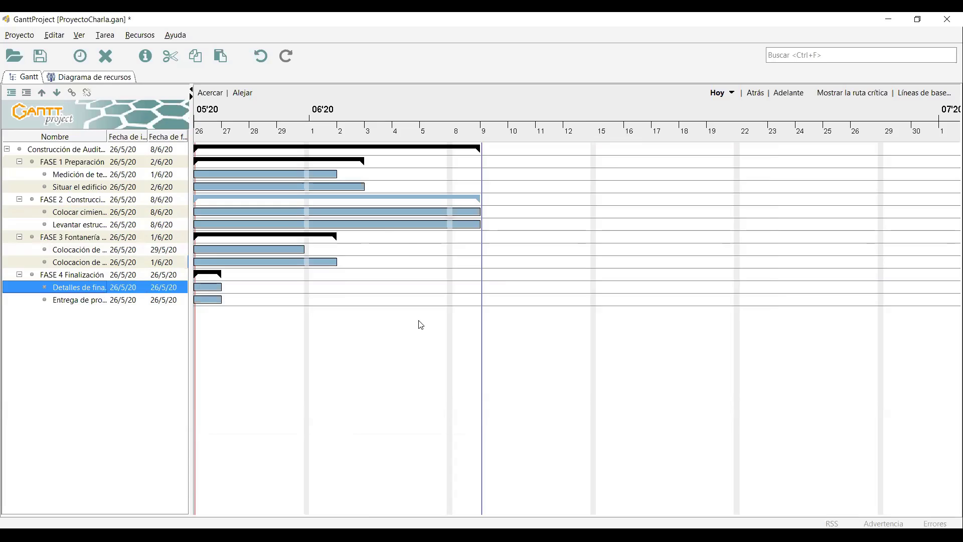
key("alt+Return")
left_click(338, 251)
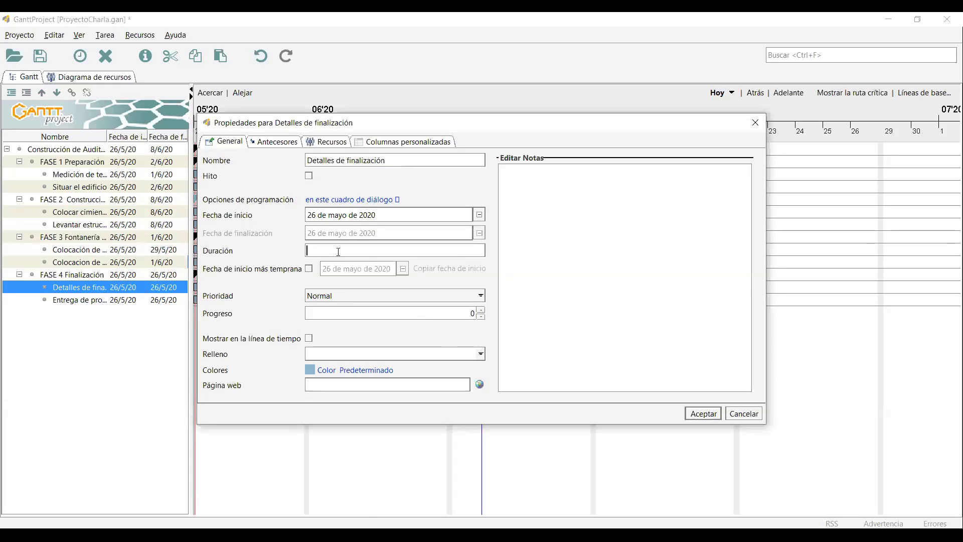
type("8")
key("Return")
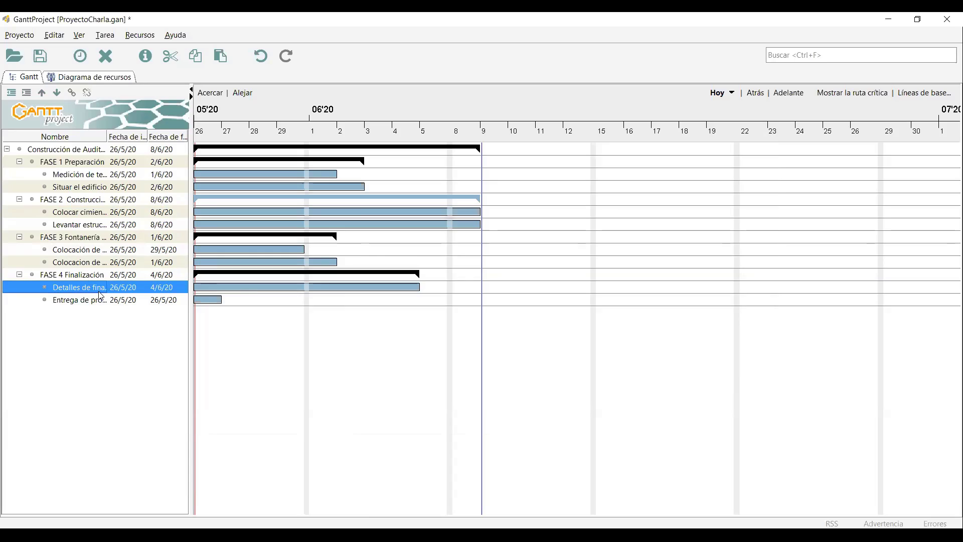
left_click(91, 301)
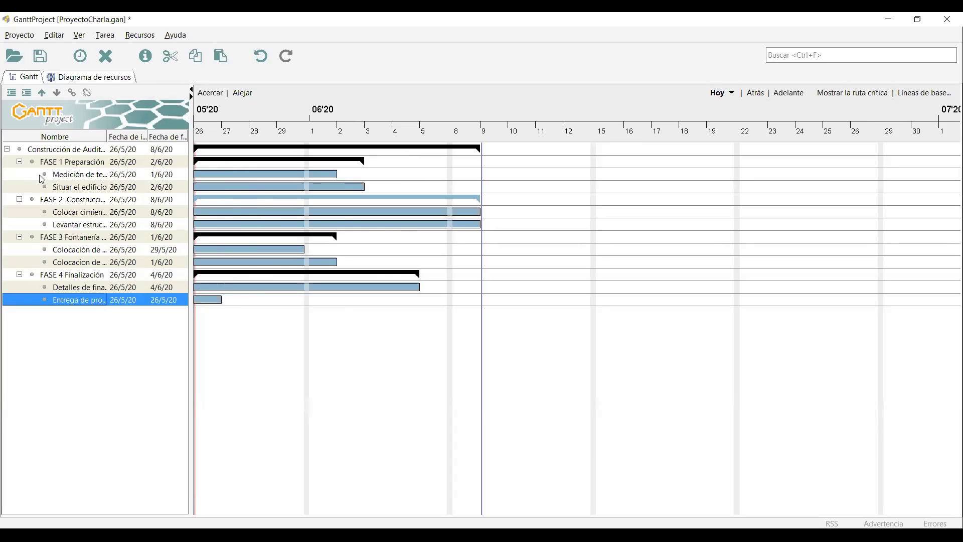
Review Medición de terreno's predecessors, resources and custom columns, closing without changes.
left_click(75, 174)
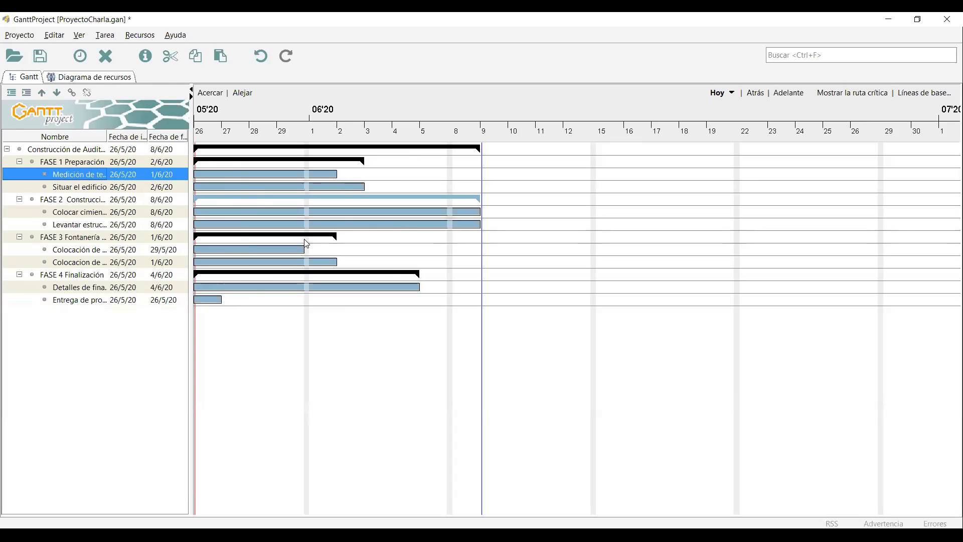
key("alt+Return")
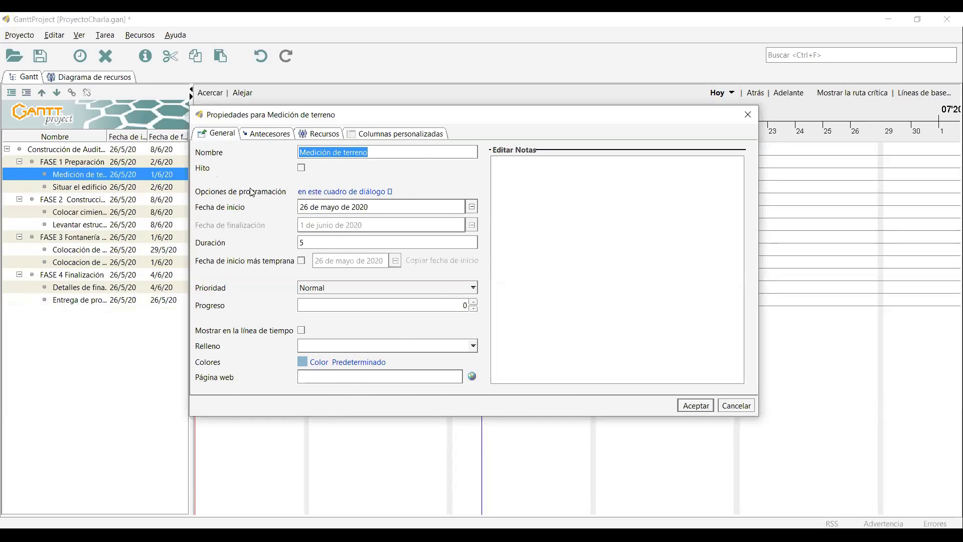
left_click(266, 133)
left_click(319, 136)
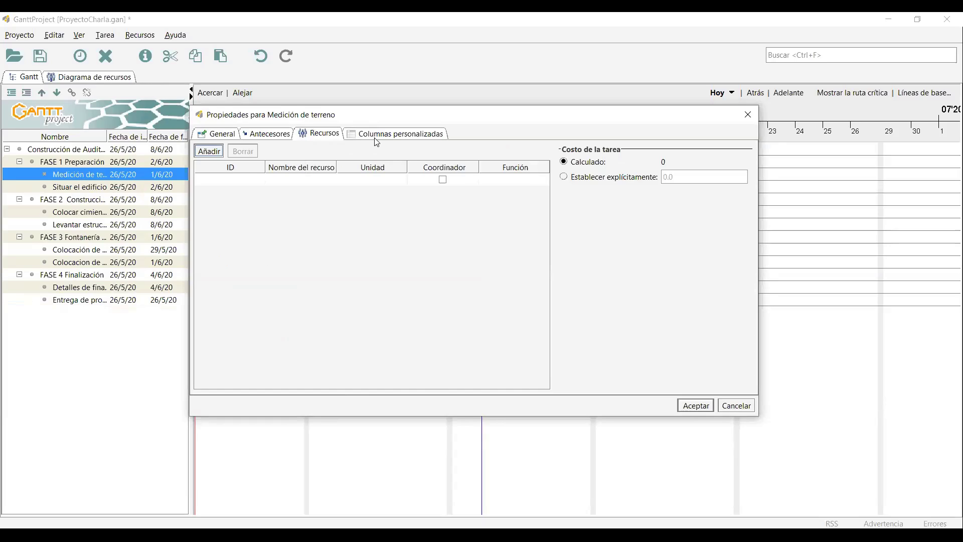
left_click(376, 135)
left_click(225, 134)
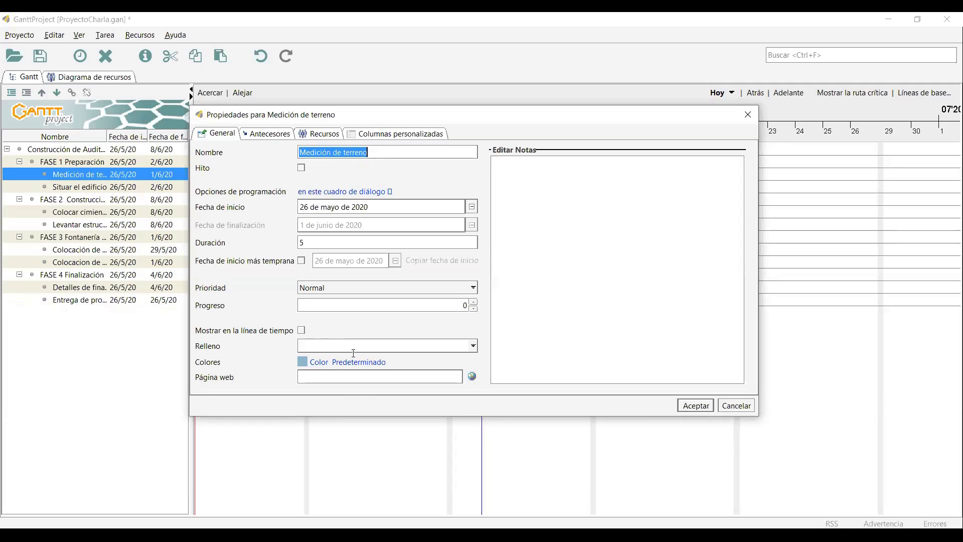
left_click(264, 135)
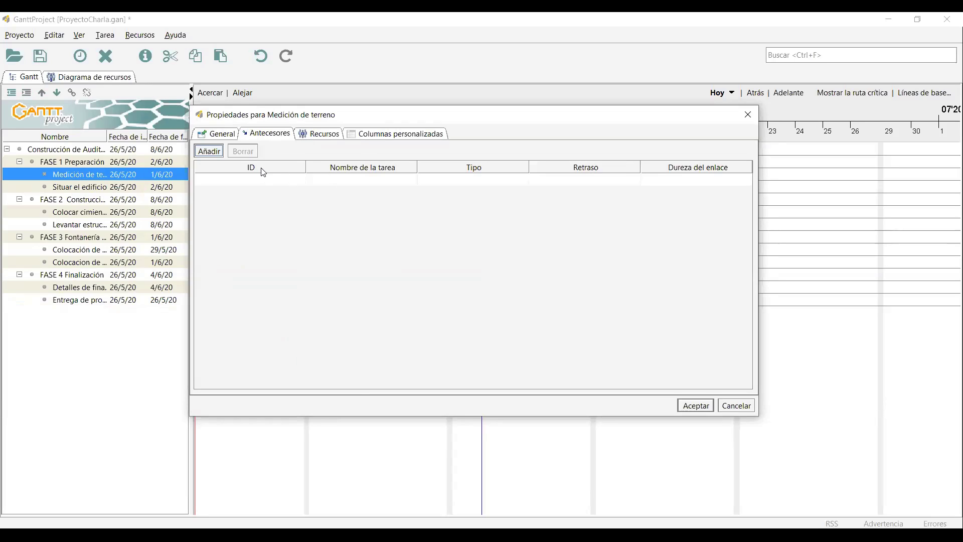
left_click(749, 115)
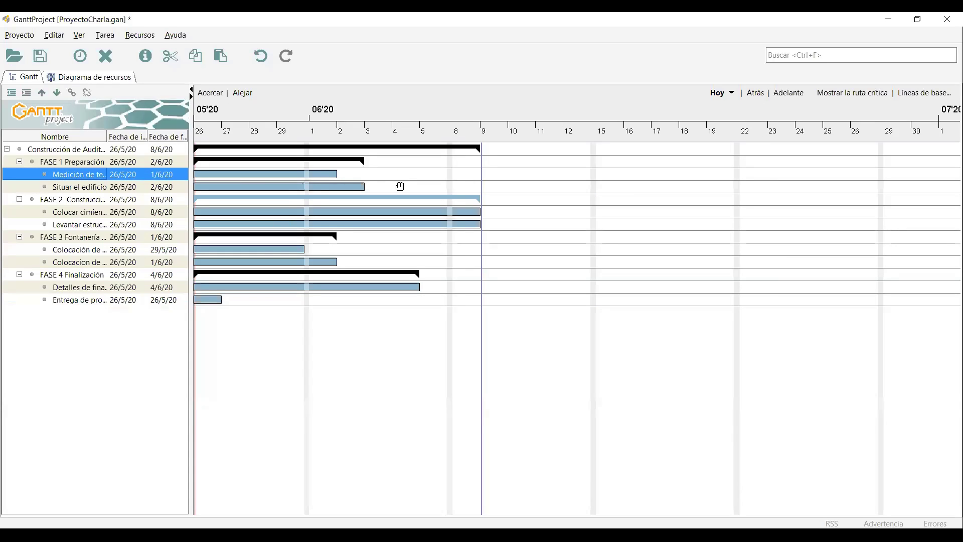
left_click(135, 189)
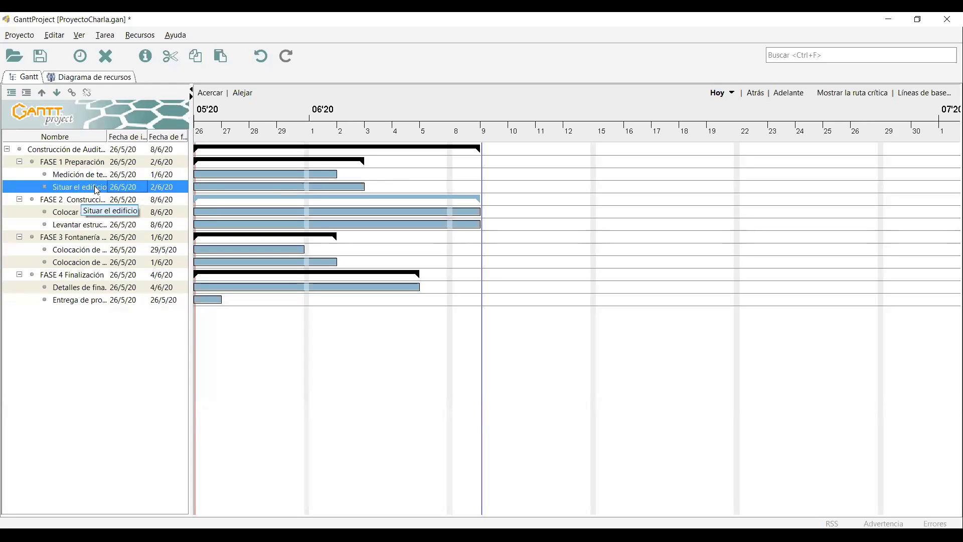
Try adding a predecessor to Medición de terreno, then discard the link.
left_click(279, 141)
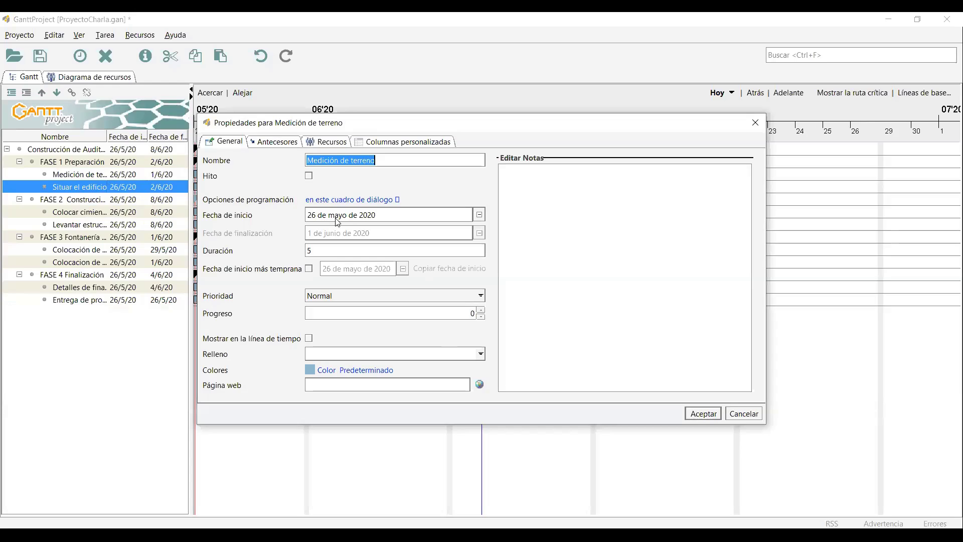
left_click(379, 191)
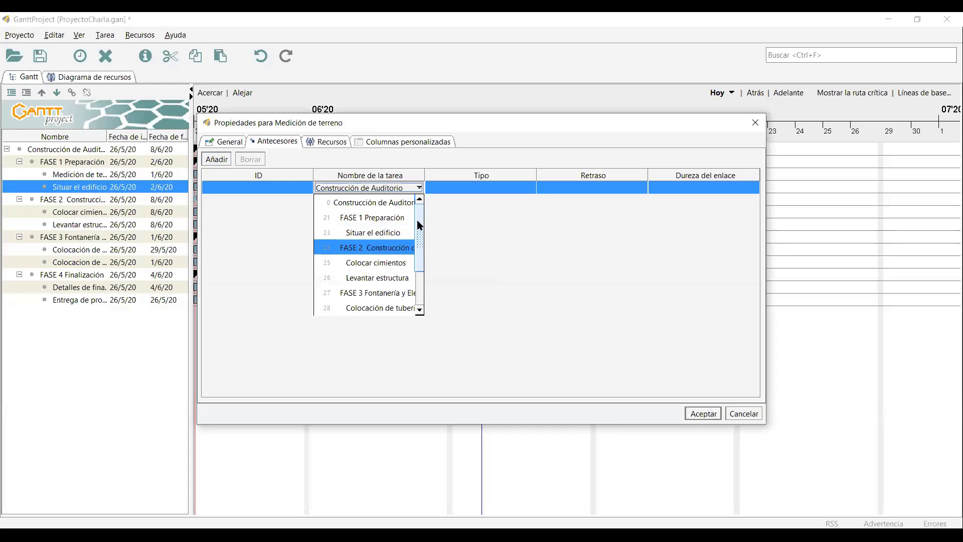
left_click(380, 234)
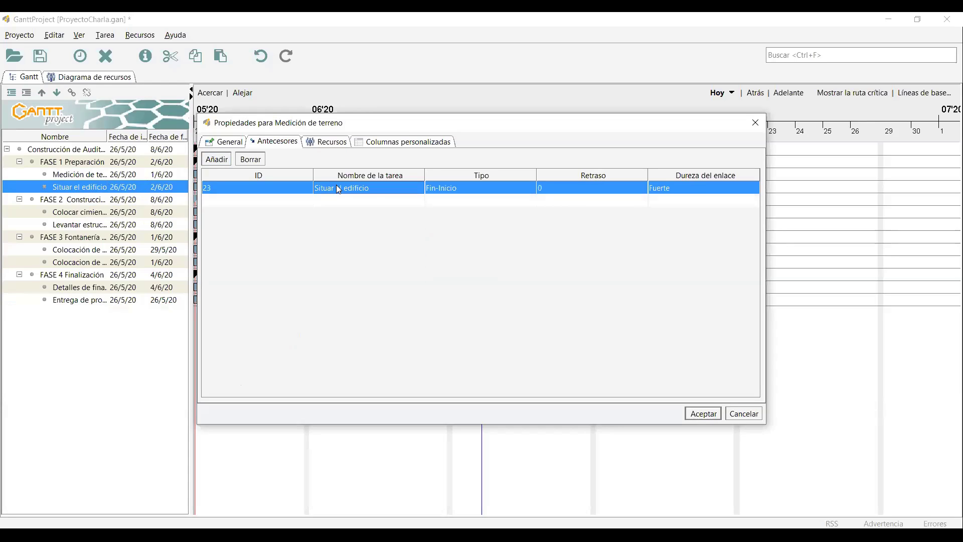
left_click(376, 188)
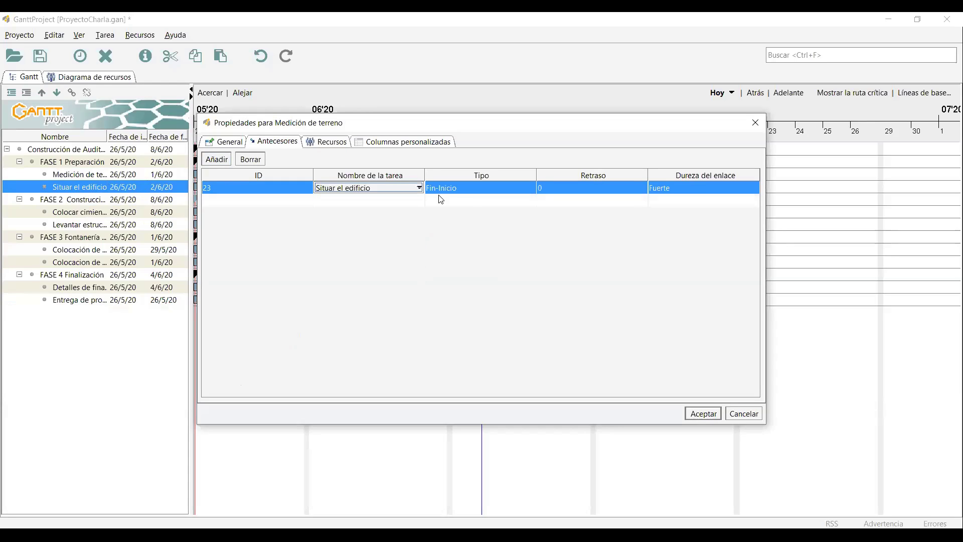
left_click(760, 123)
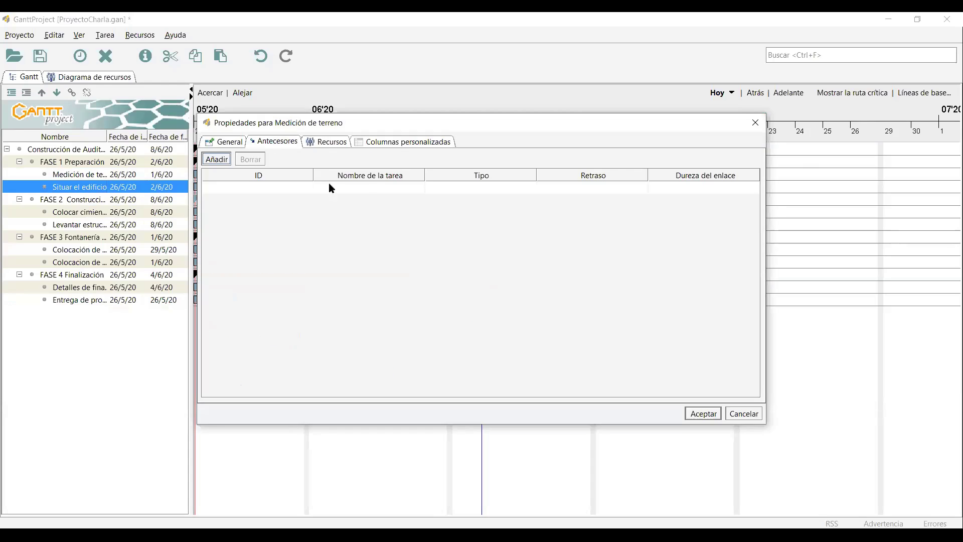
left_click(366, 188)
left_click(365, 188)
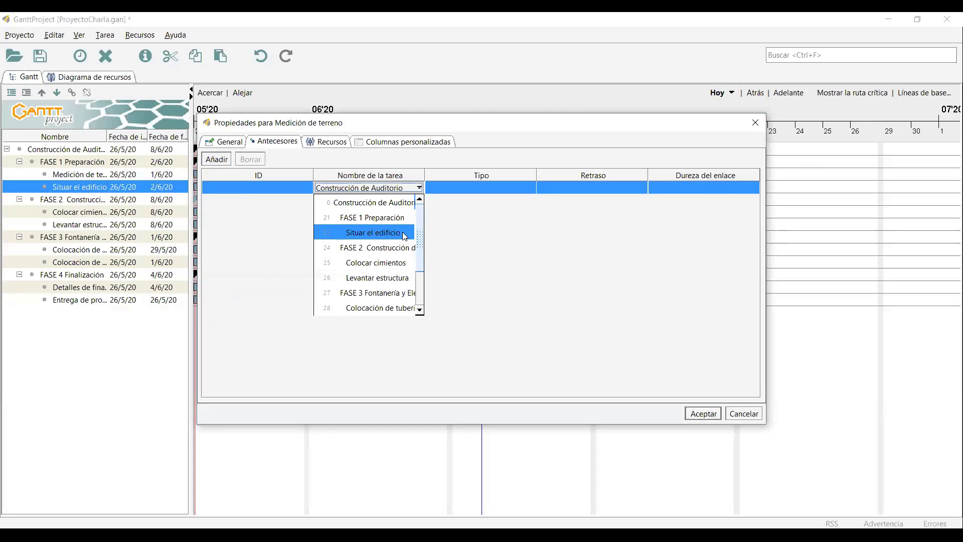
key("Down")
key("Down")
key("Down")
key("Down")
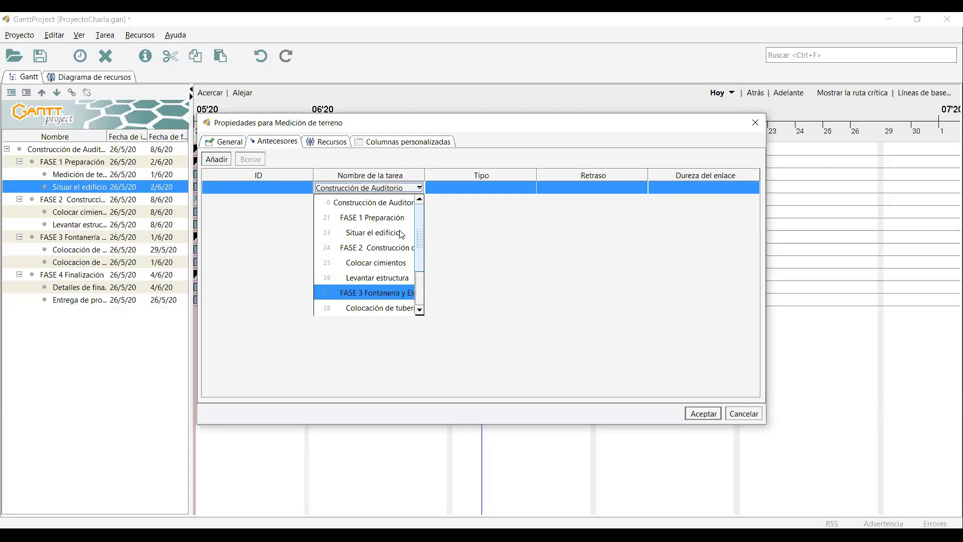
key("Escape")
left_click(755, 123)
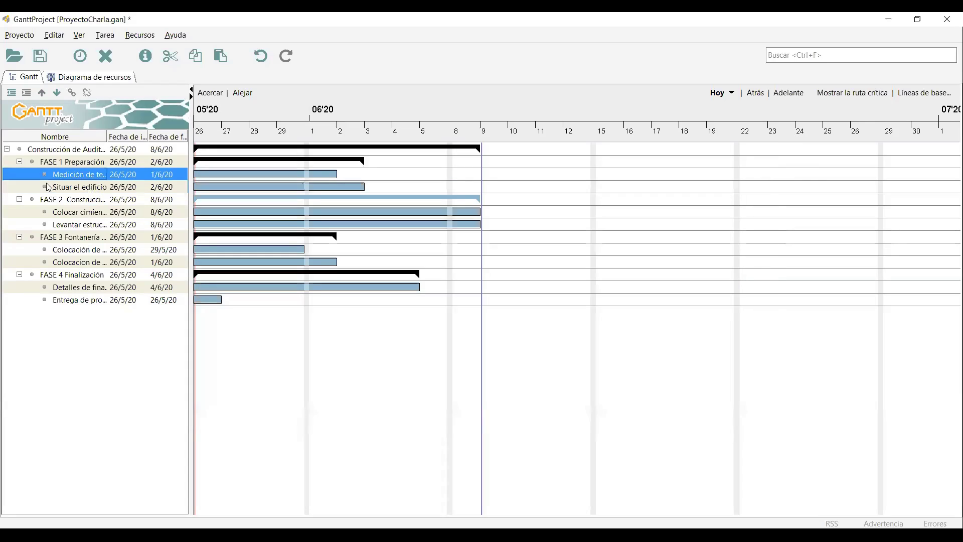
Add Medición de terreno as Situar el edificio's predecessor, moving it to 2/6/20–9/6/20.
left_click(46, 184)
left_click(20, 161)
left_click(20, 162)
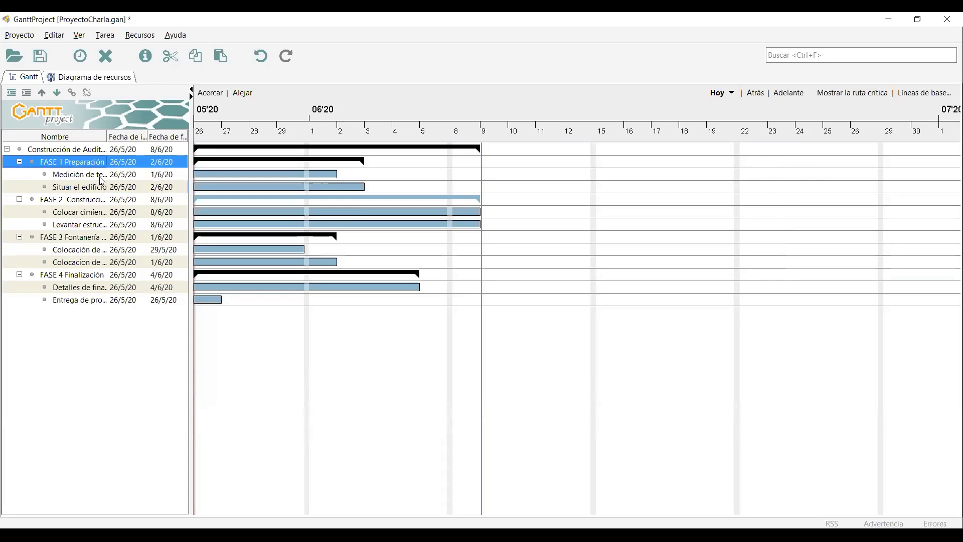
double_click(66, 188)
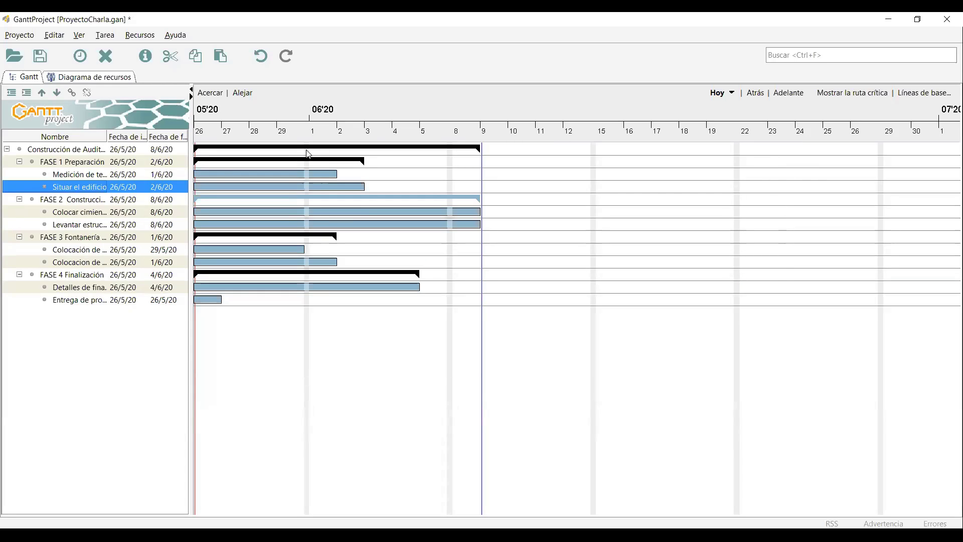
left_click(277, 142)
left_click(359, 189)
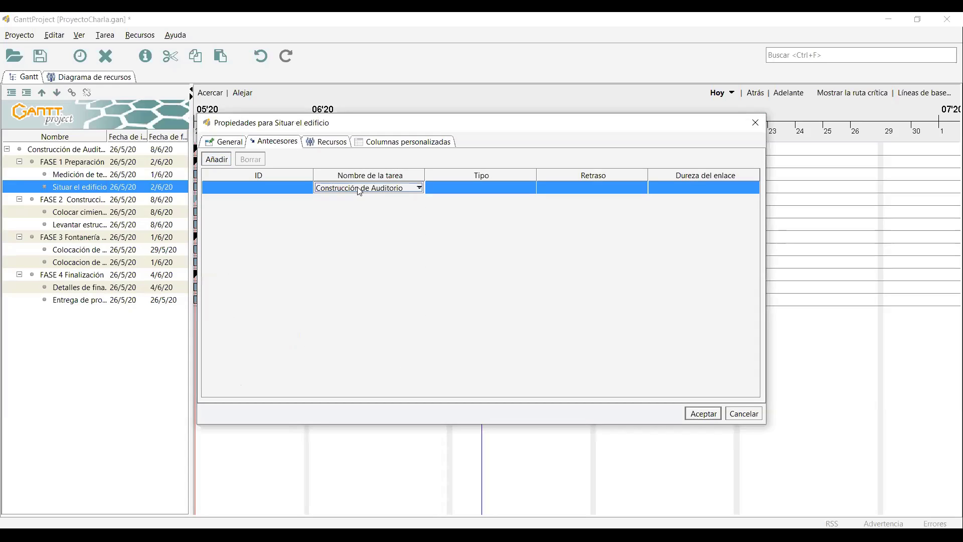
left_click(359, 189)
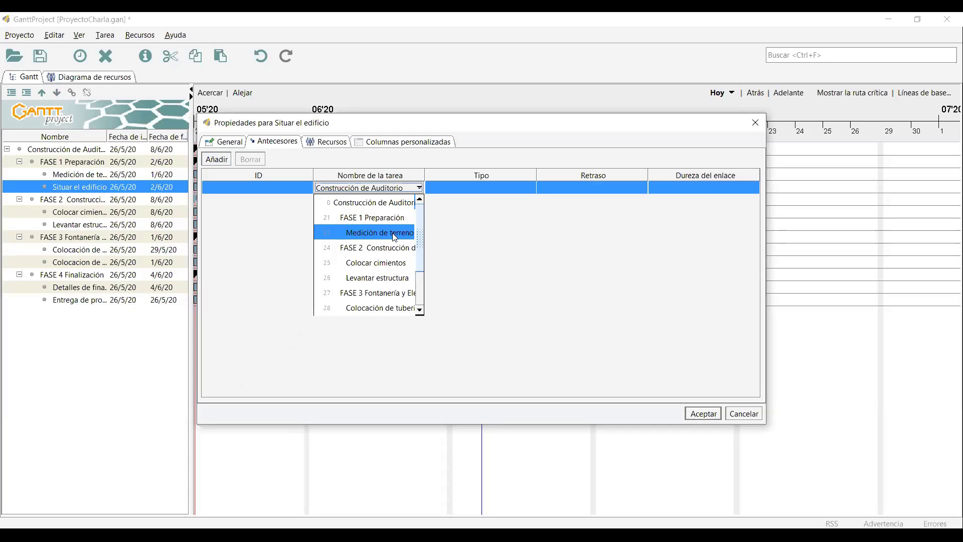
left_click(394, 233)
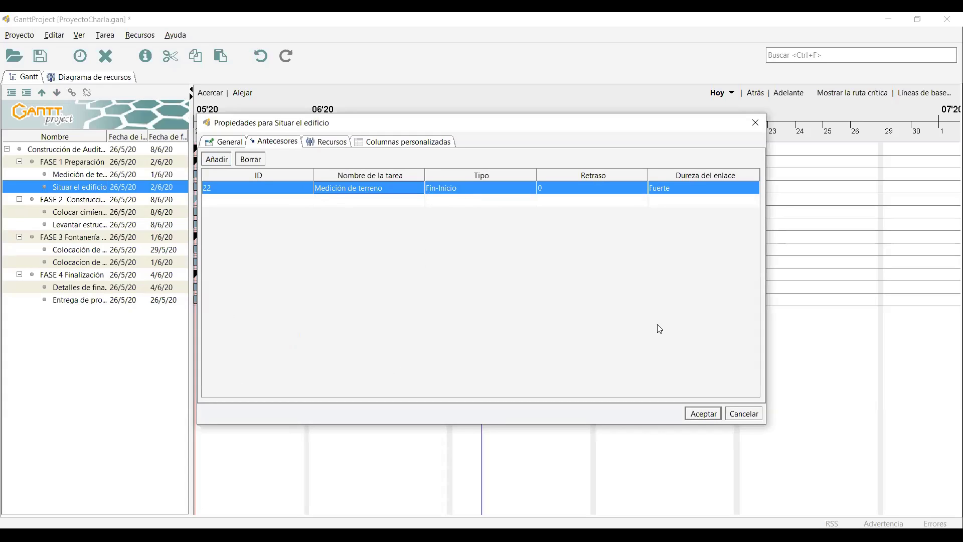
left_click(715, 415)
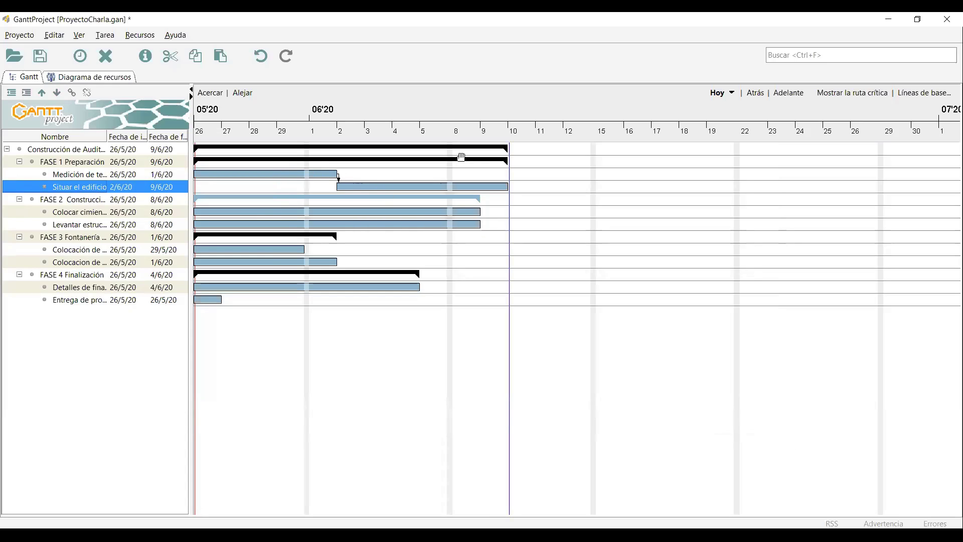
left_click(74, 200)
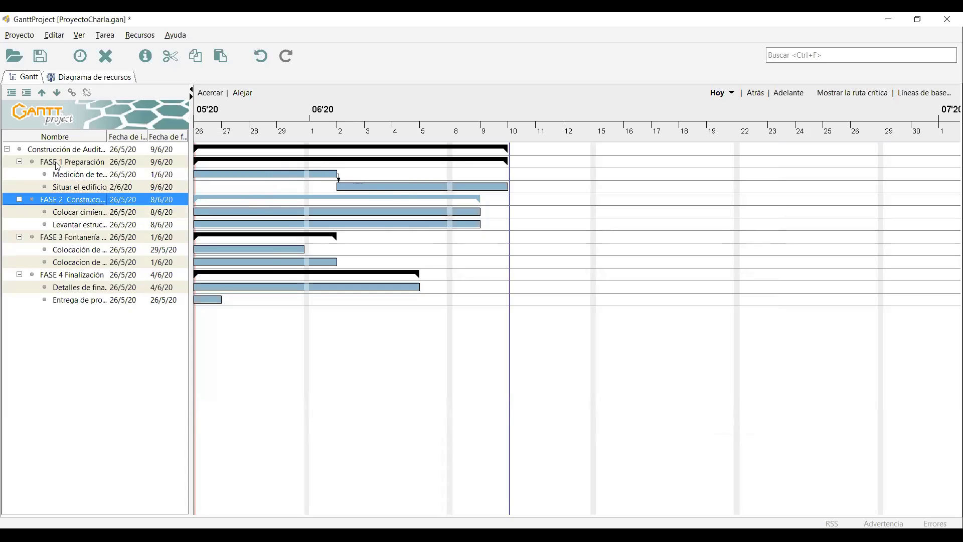
Make FASE 2 follow FASE 1 Preparación as its predecessor.
double_click(80, 200)
left_click(282, 142)
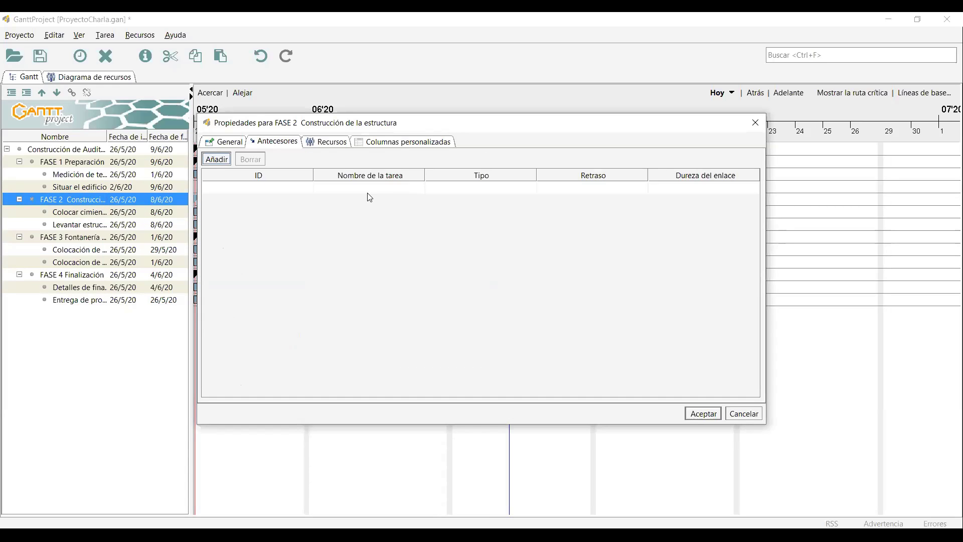
left_click(370, 188)
left_click(370, 217)
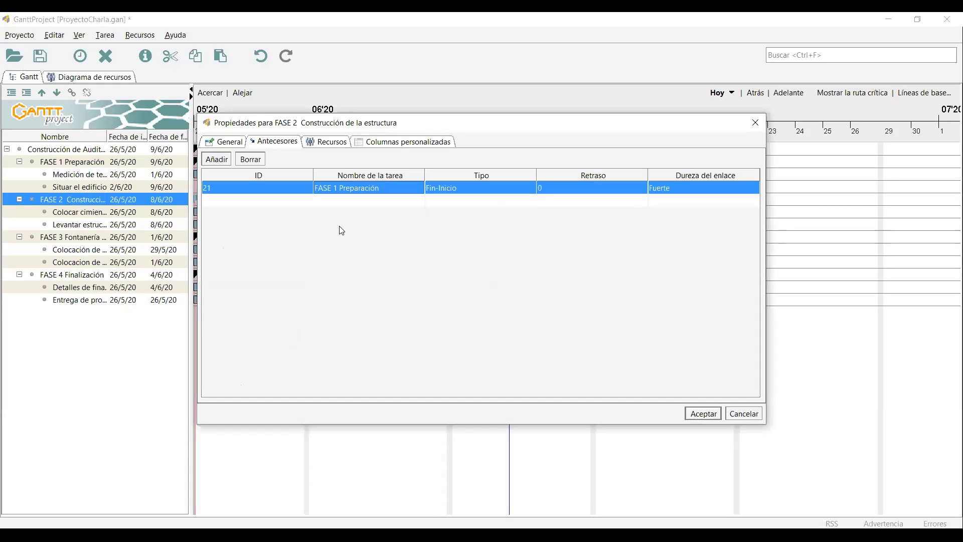
left_click(702, 413)
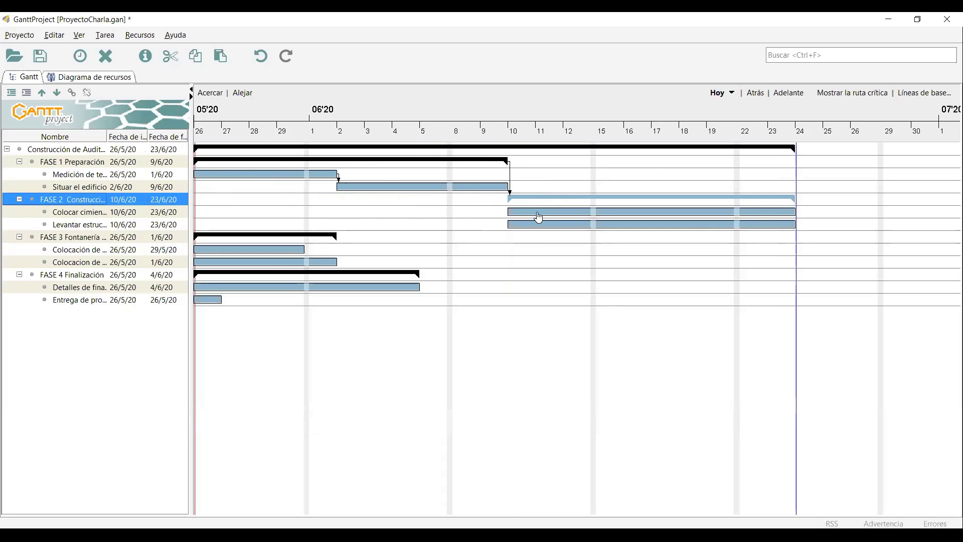
Make Levantar estructura follow Colocar cimientos, ending the project on 7/7/20.
left_click(81, 226)
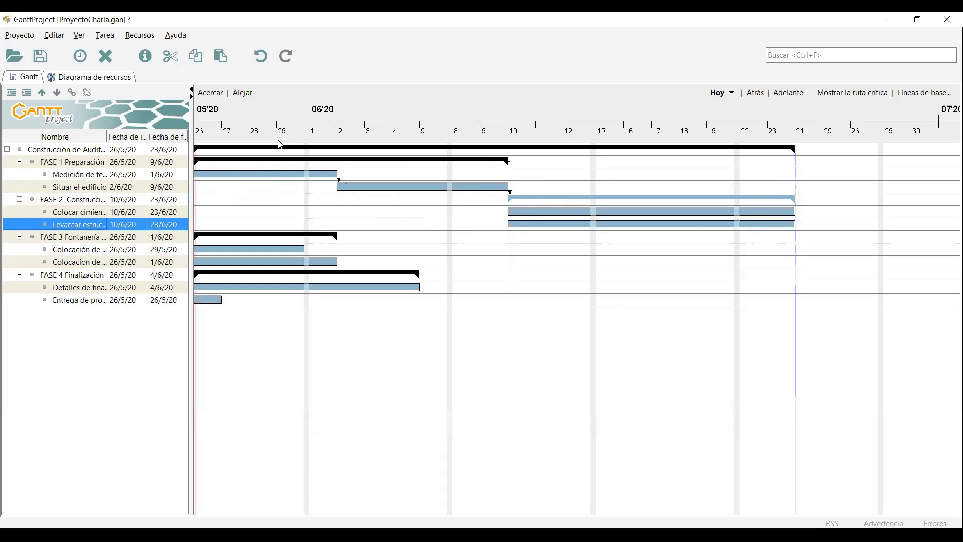
left_click(279, 141)
left_click(350, 190)
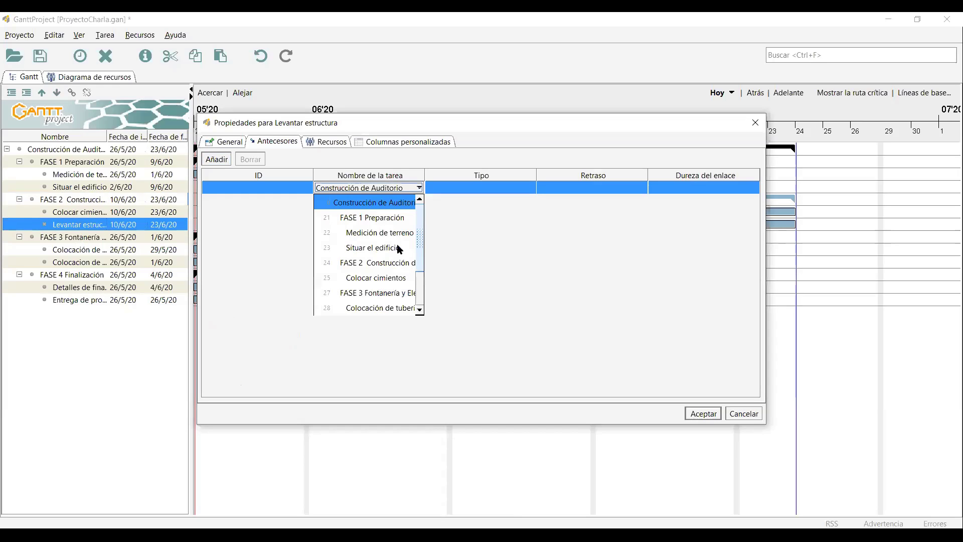
left_click(405, 279)
left_click(703, 413)
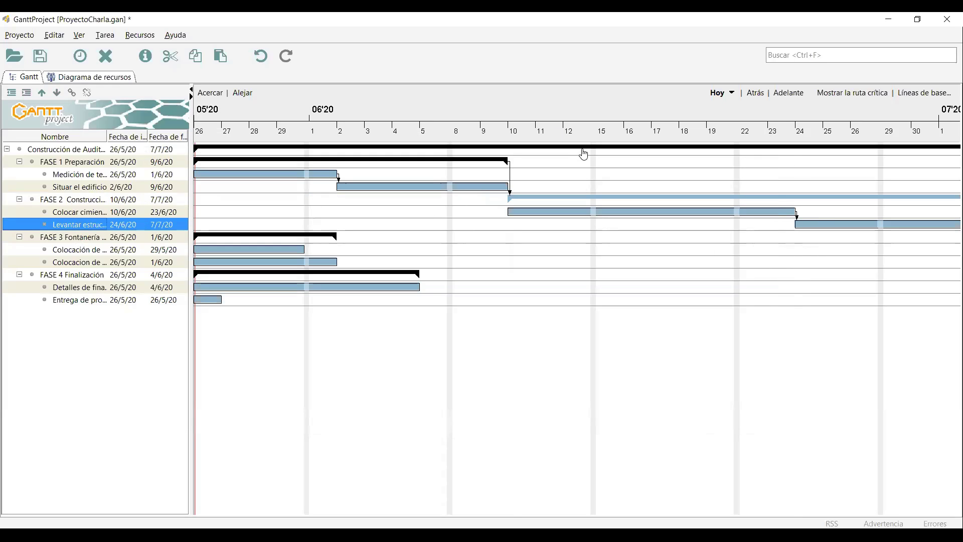
scroll(632, 196, "down", 2)
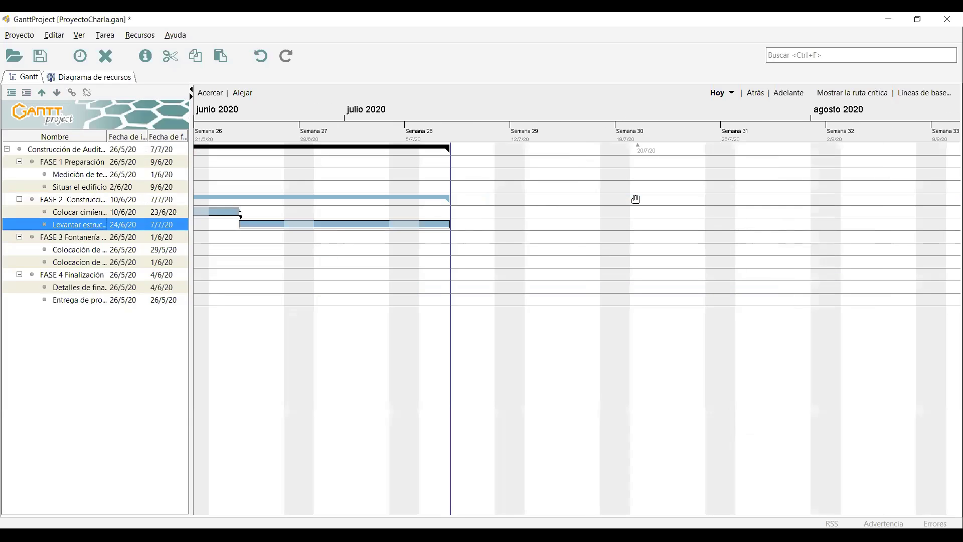
left_click_drag(635, 198, 582, 217)
left_click_drag(488, 282, 804, 304)
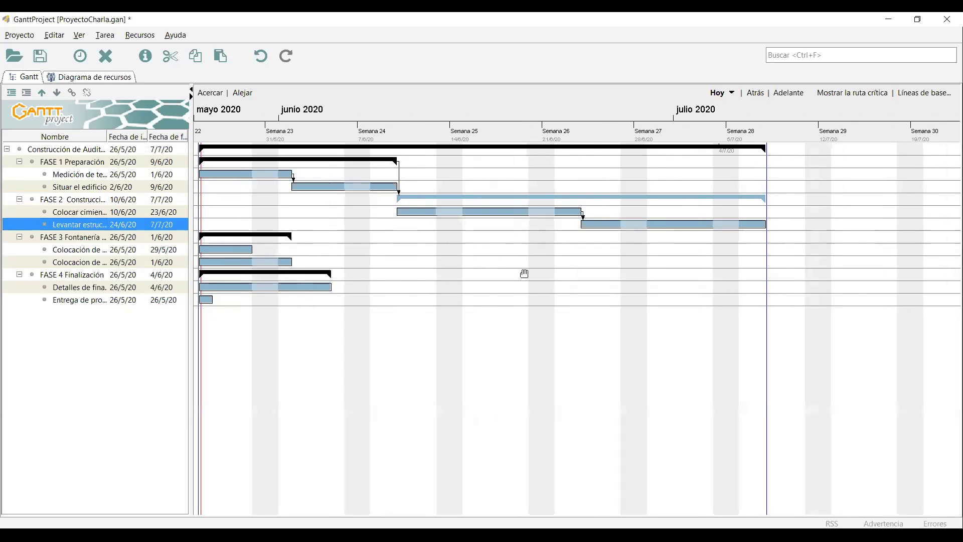
scroll(524, 270, "down", 1)
left_click_drag(524, 269, 672, 276)
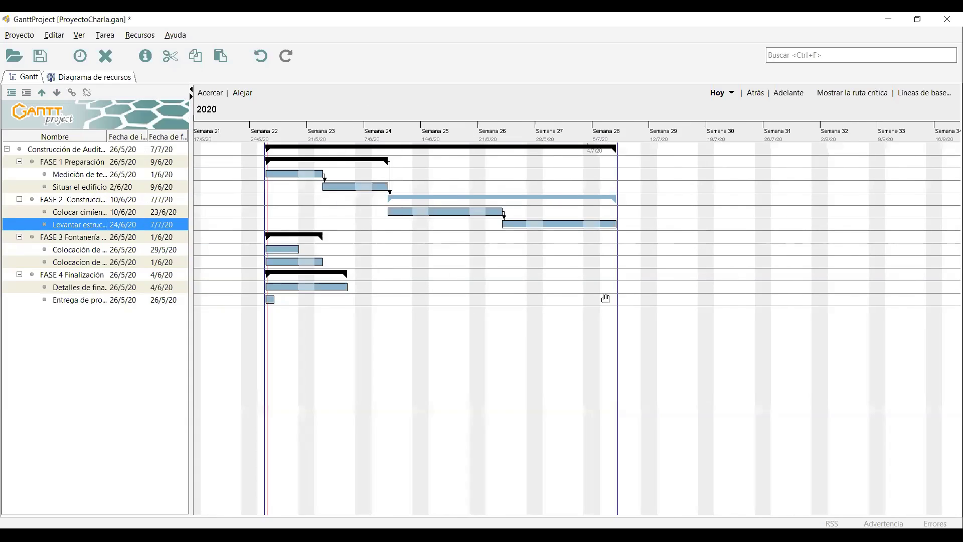
scroll(524, 294, "up", 1)
scroll(462, 292, "down", 1)
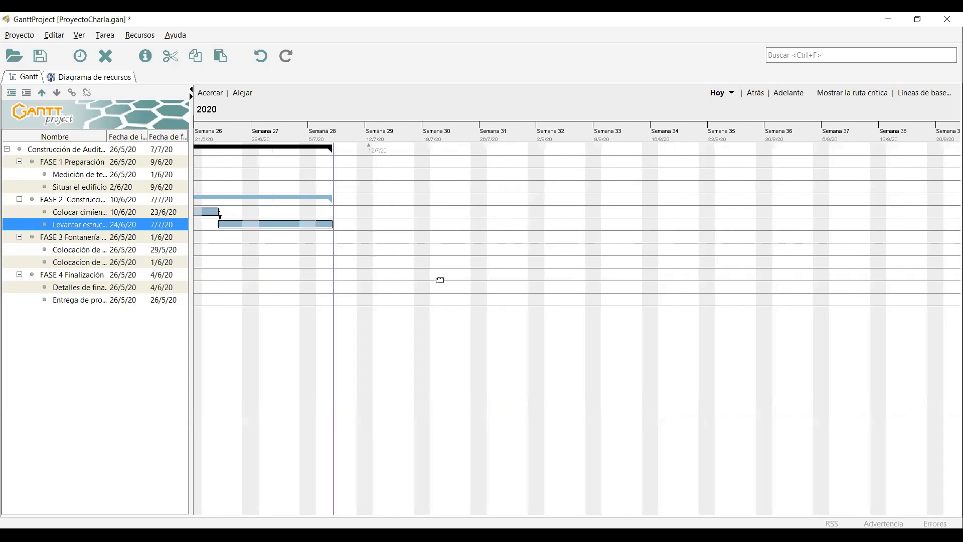
left_click_drag(441, 280, 508, 330)
left_click_drag(543, 258, 487, 241)
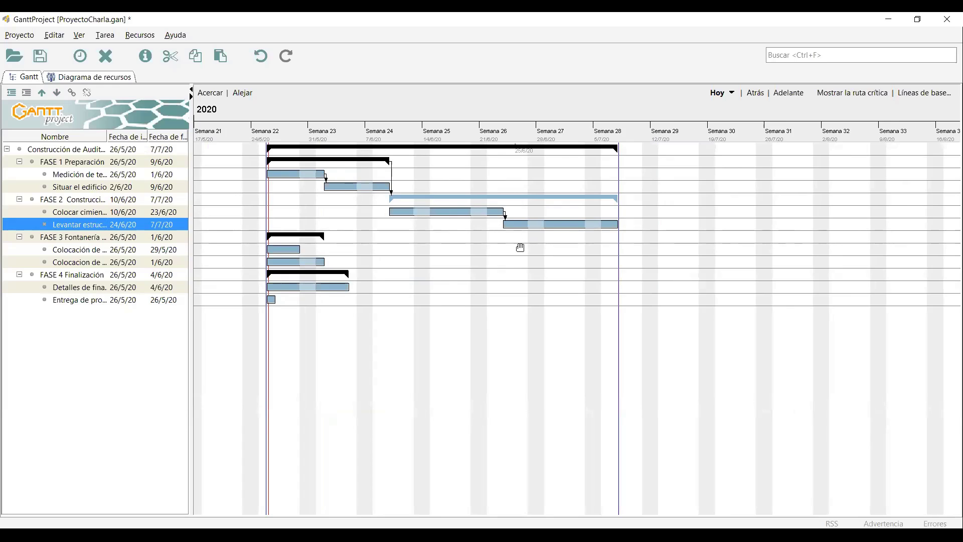
Make FASE 3 follow FASE 2 Construcción, running 8/7–14/7/20.
left_click(76, 238)
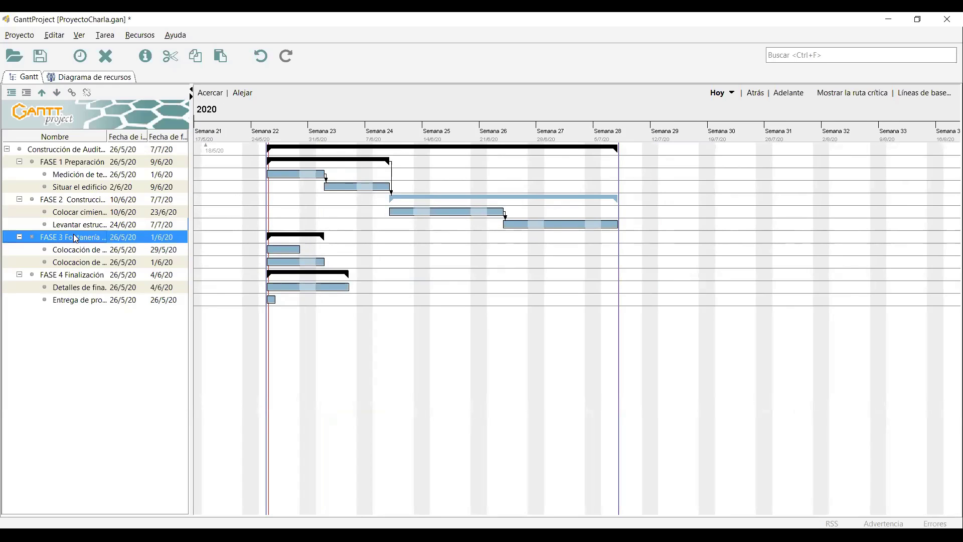
left_click(287, 144)
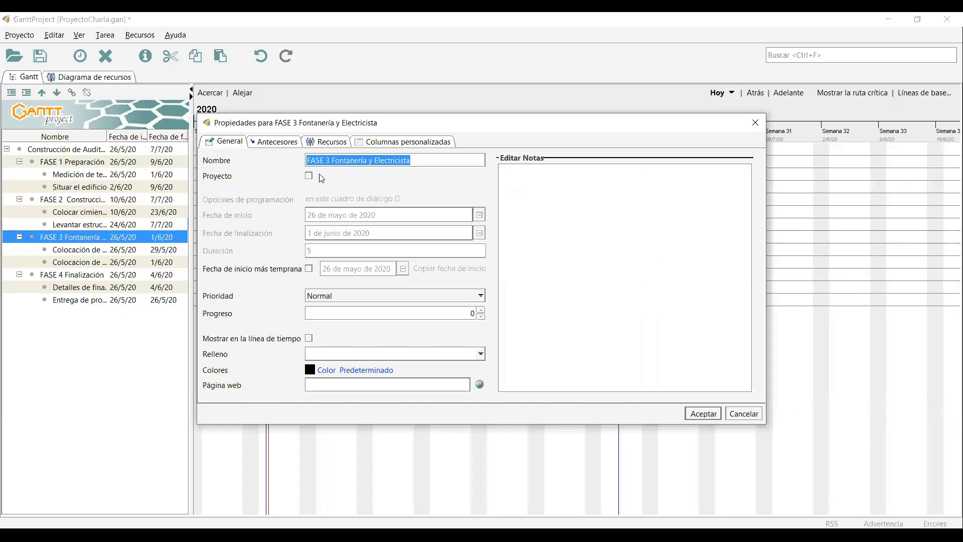
left_click(334, 188)
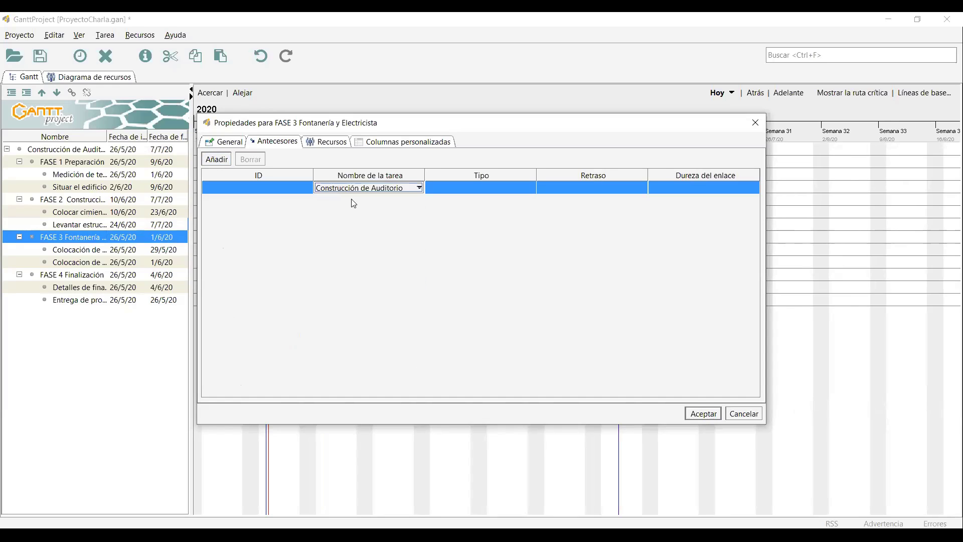
left_click(354, 189)
left_click(361, 261)
key("Return")
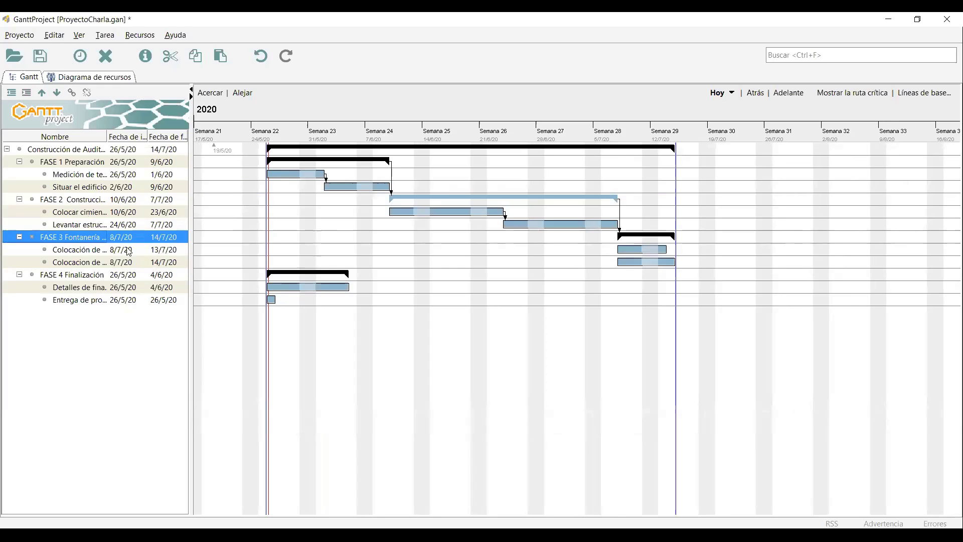
Make FASE 4 follow FASE 3 Fontanería y Electricista, running 15/7–24/7/20.
left_click(93, 276)
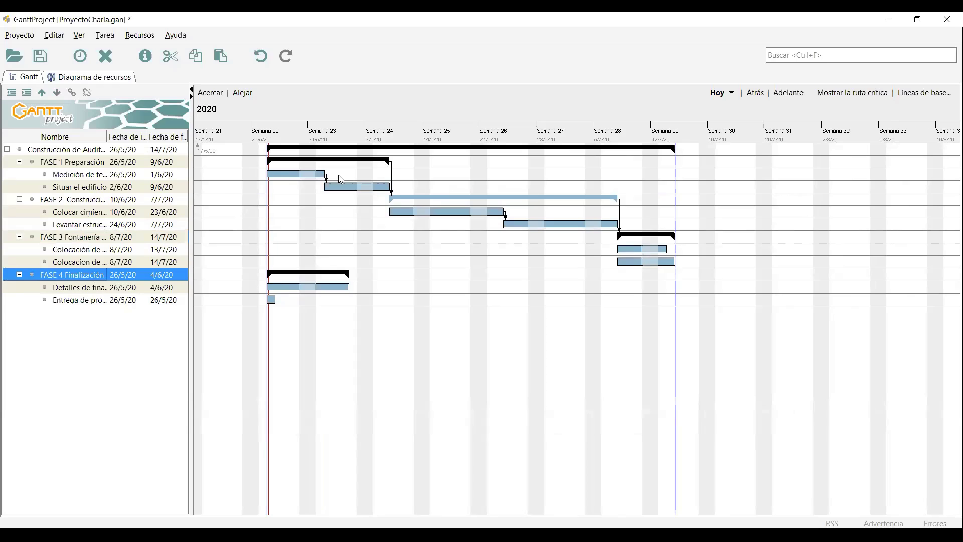
key("alt+Return")
left_click(275, 141)
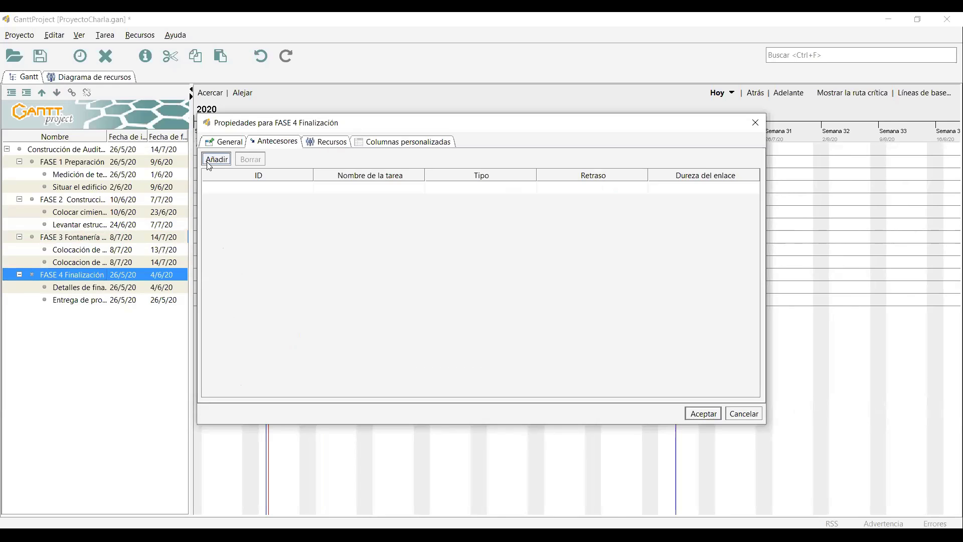
left_click(213, 162)
left_click(400, 191)
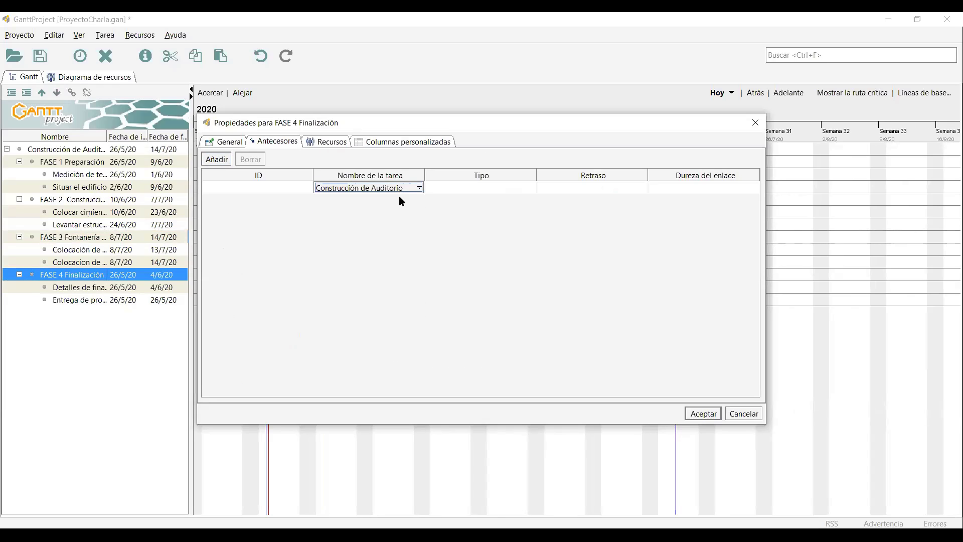
scroll(378, 278, "down", 1)
left_click(378, 279)
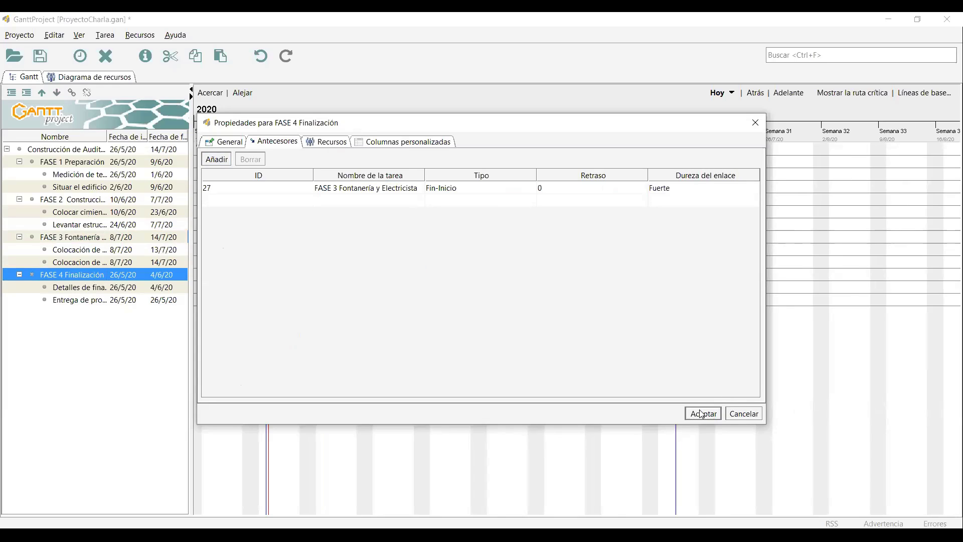
left_click(703, 413)
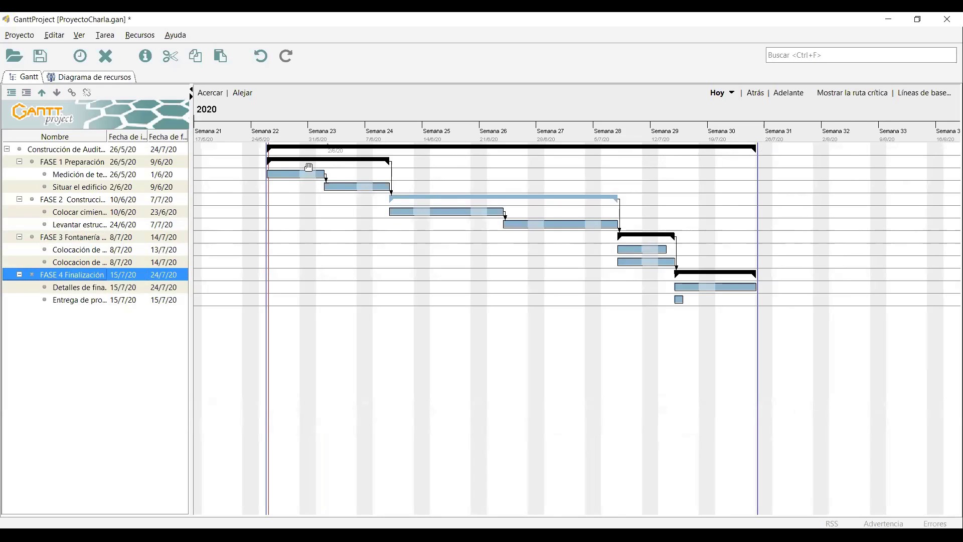
left_click(208, 149)
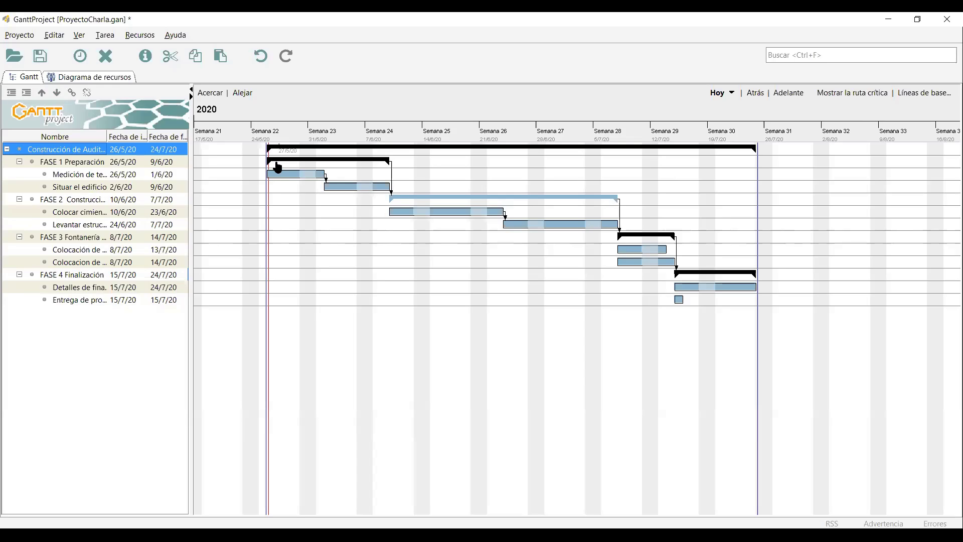
left_click(95, 301)
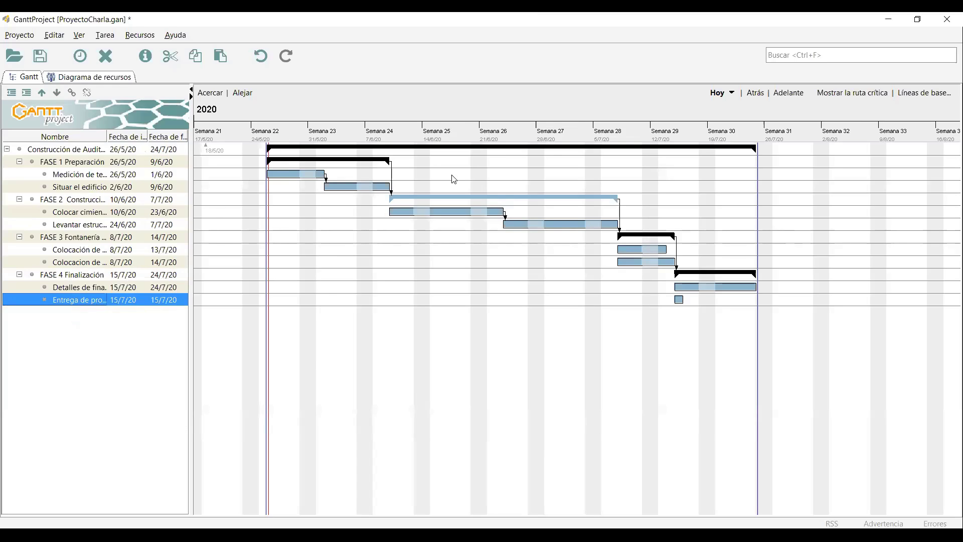
Turn Entrega de proyecto into a milestone (Hito).
key("alt+Return")
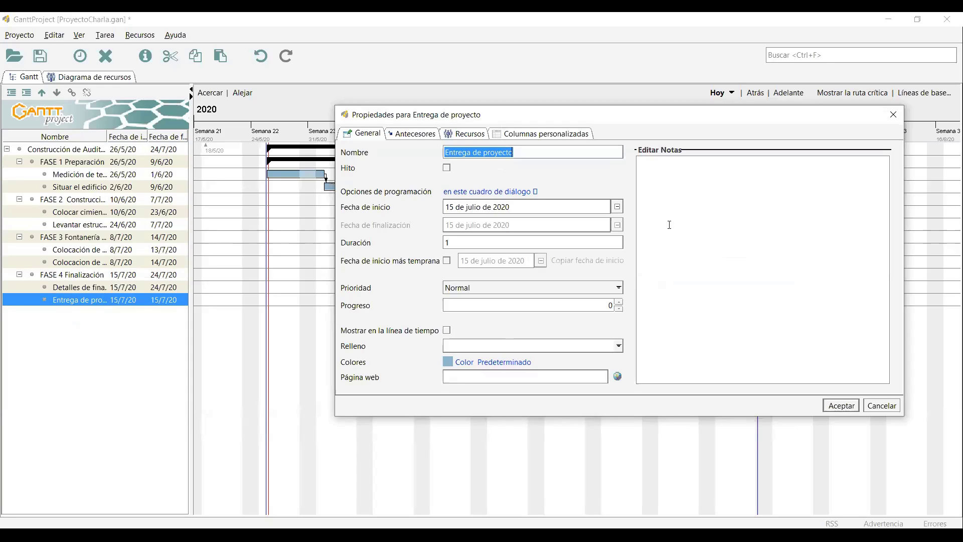
left_click(447, 169)
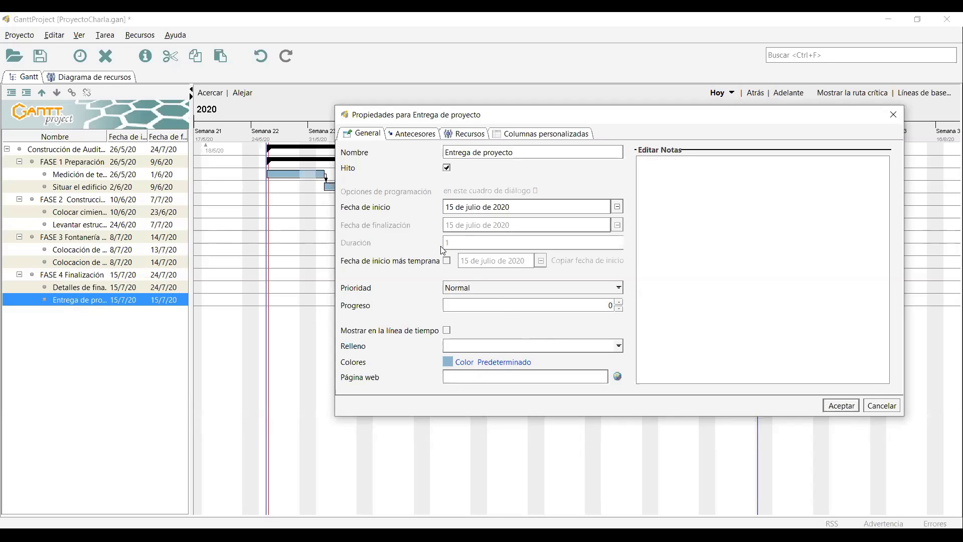
left_click(843, 404)
left_click_drag(682, 305, 677, 306)
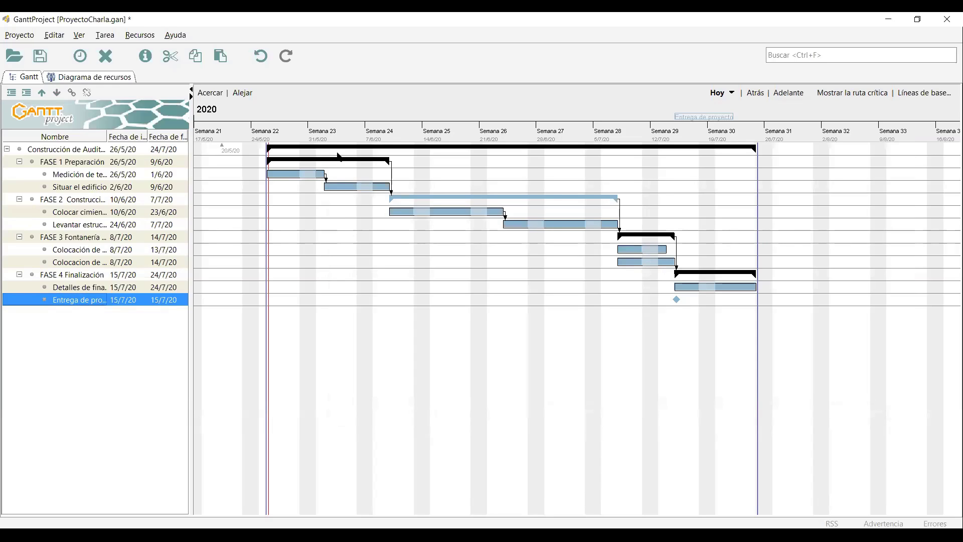
Add Detalles de finalización as the milestone's predecessor, moving it to 27/7/20.
left_click(266, 143)
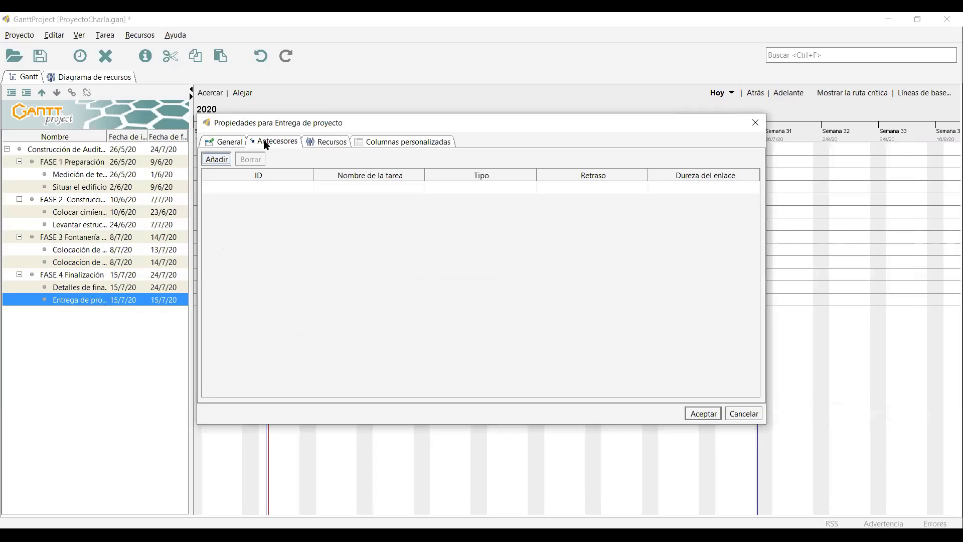
left_click(369, 188)
left_click(368, 202)
key("Down")
key("Down")
key("Down")
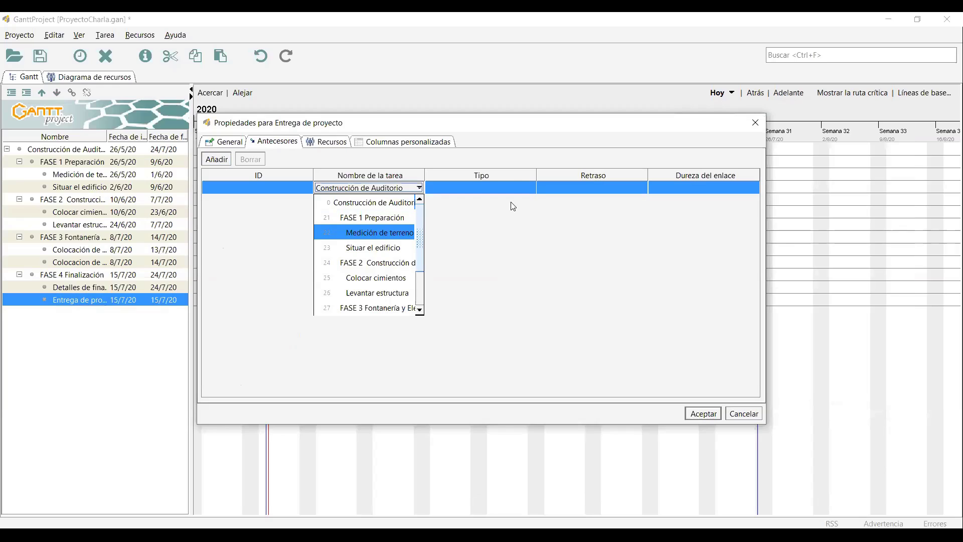
key("Down")
key("Down")
key("Down")
key("Down")
key("Down")
key("Down")
key("Down")
key("Down")
key("Down")
key("Return")
key("Return")
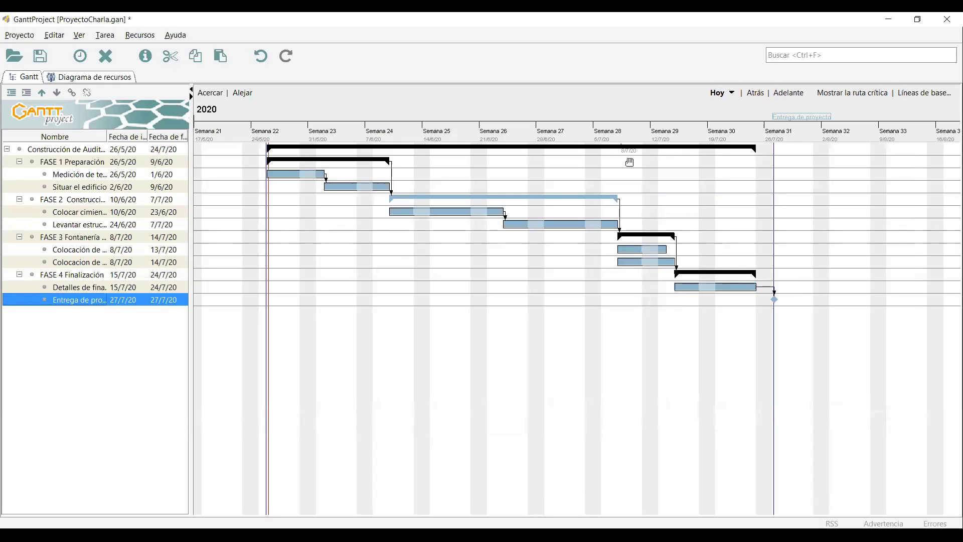
Colour the Medición de terreno bar blue-violet.
left_click(309, 173)
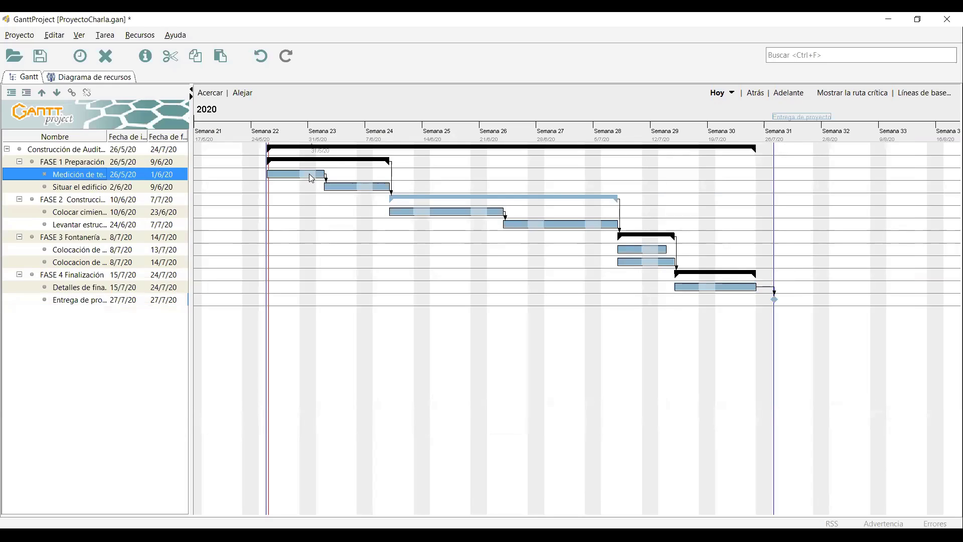
double_click(288, 174)
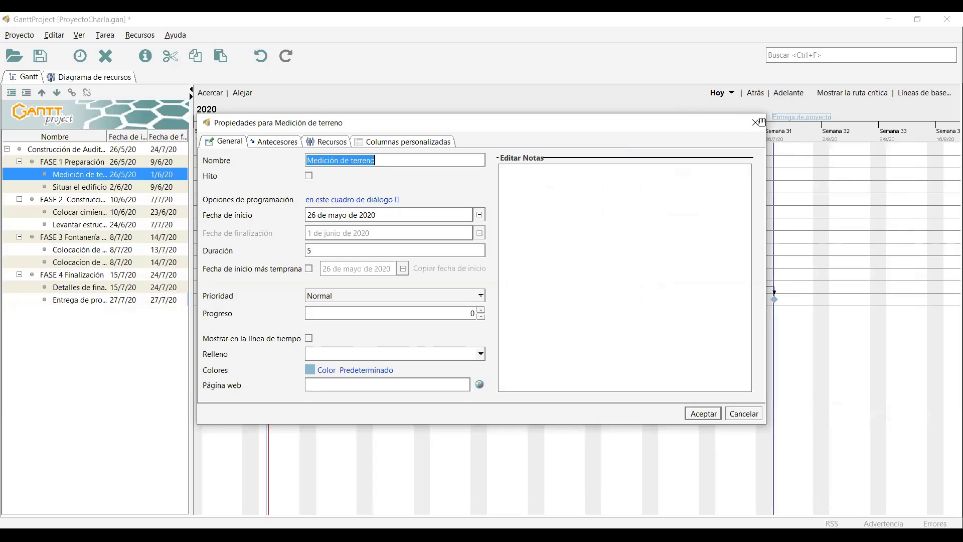
key("Escape")
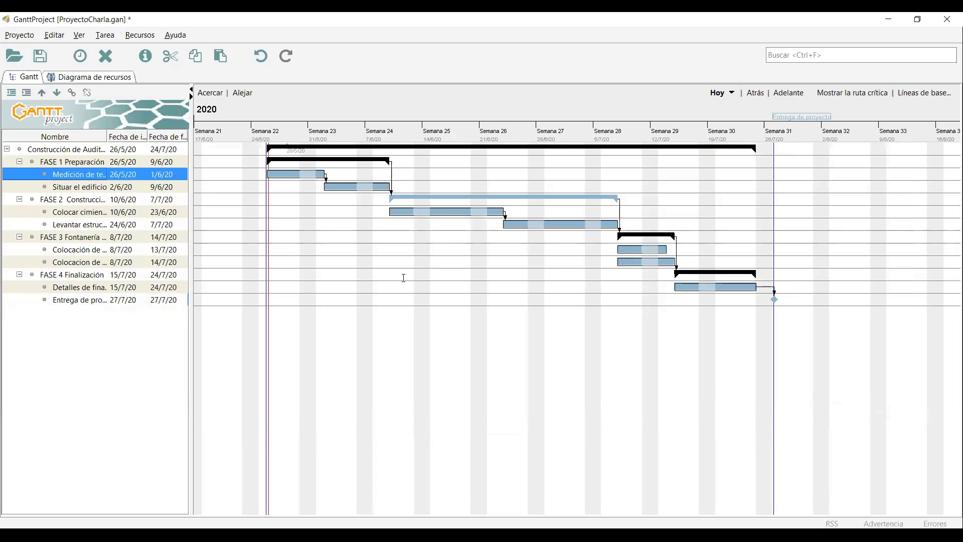
key("alt+Return")
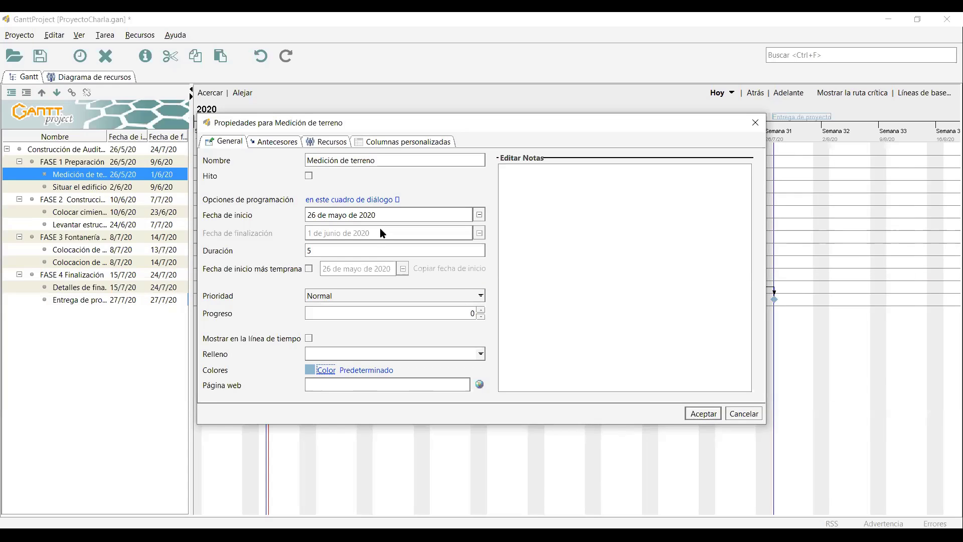
left_click(617, 386)
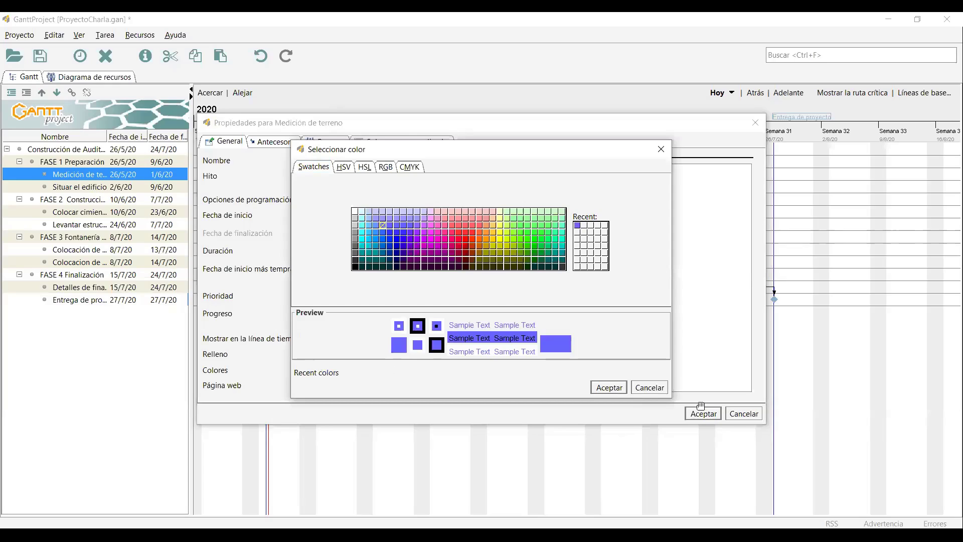
left_click(701, 407)
Apply the same blue-violet colour to the Situar el edificio bar.
left_click(341, 189)
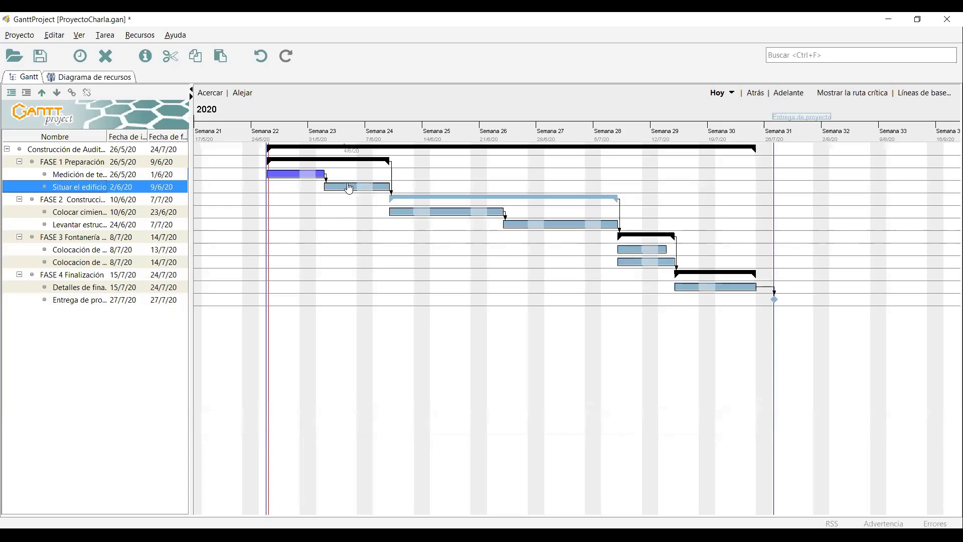
key("alt+Return")
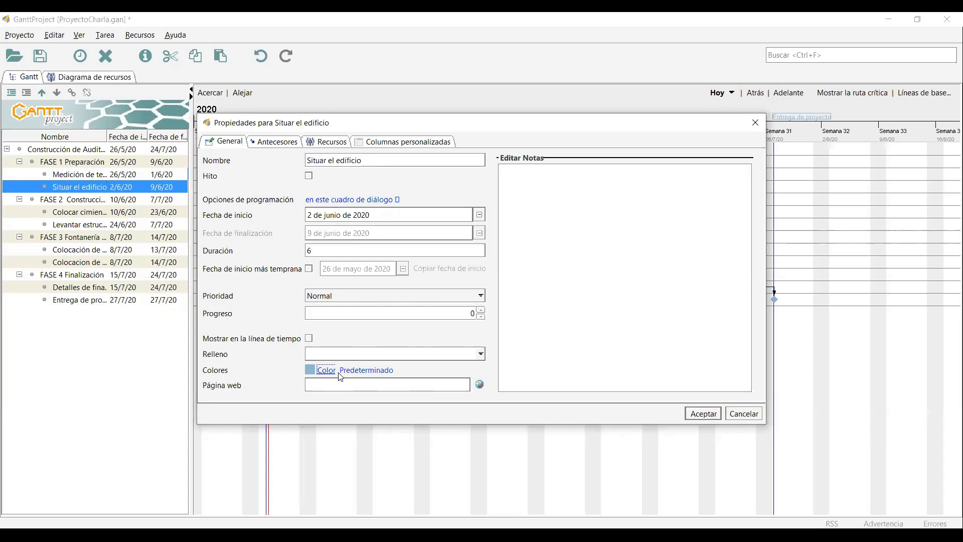
left_click(326, 370)
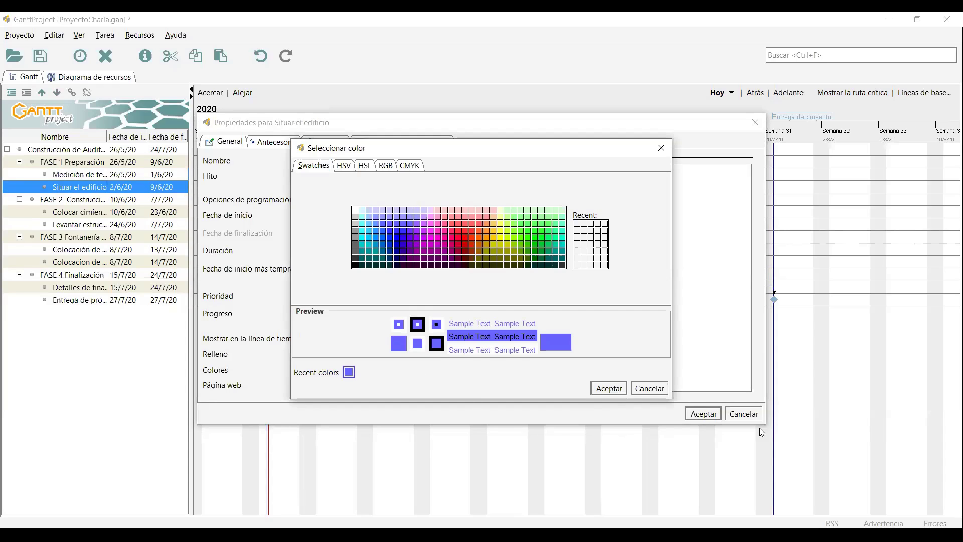
left_click(615, 385)
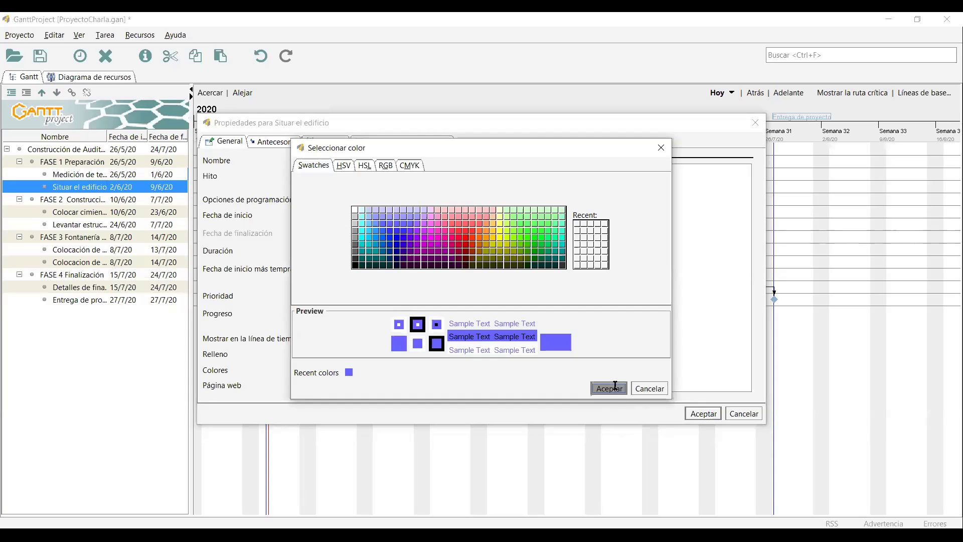
left_click(692, 414)
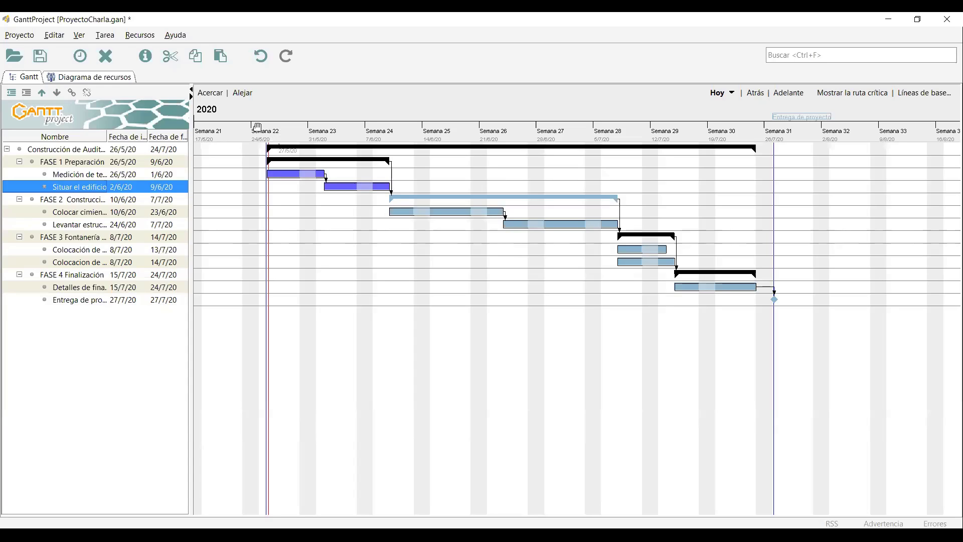
Sort tasks by start date and bring up the column management options.
left_click(128, 137)
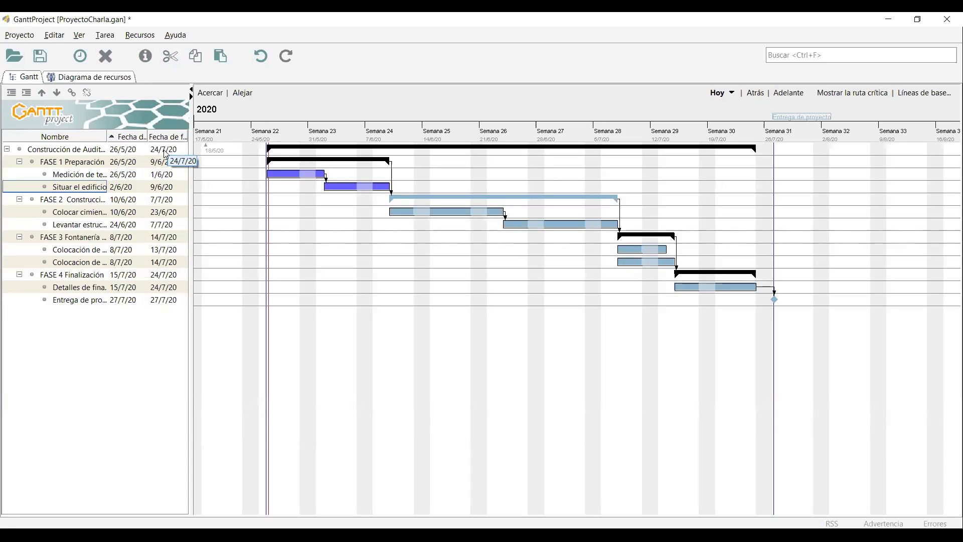
right_click(139, 134)
right_click(125, 141)
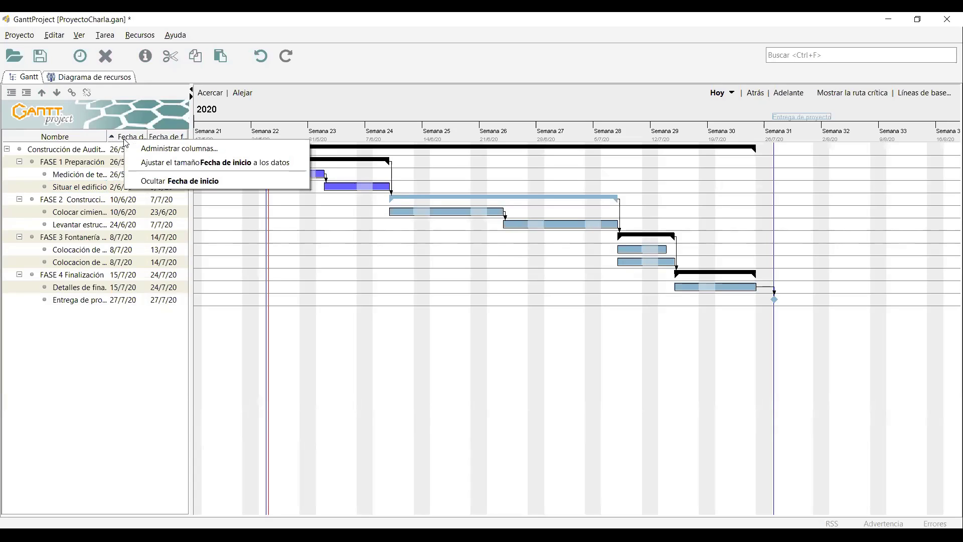
right_click(83, 137)
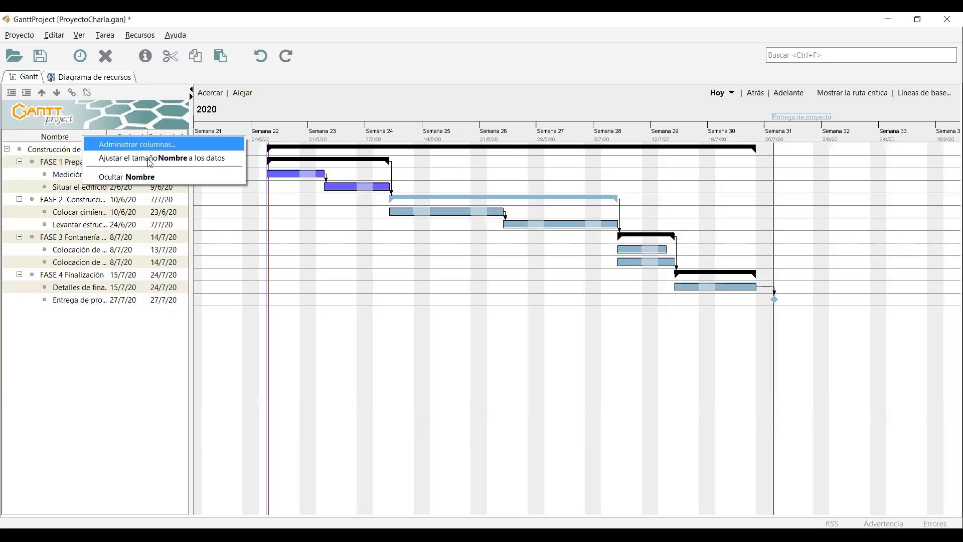
right_click(64, 136)
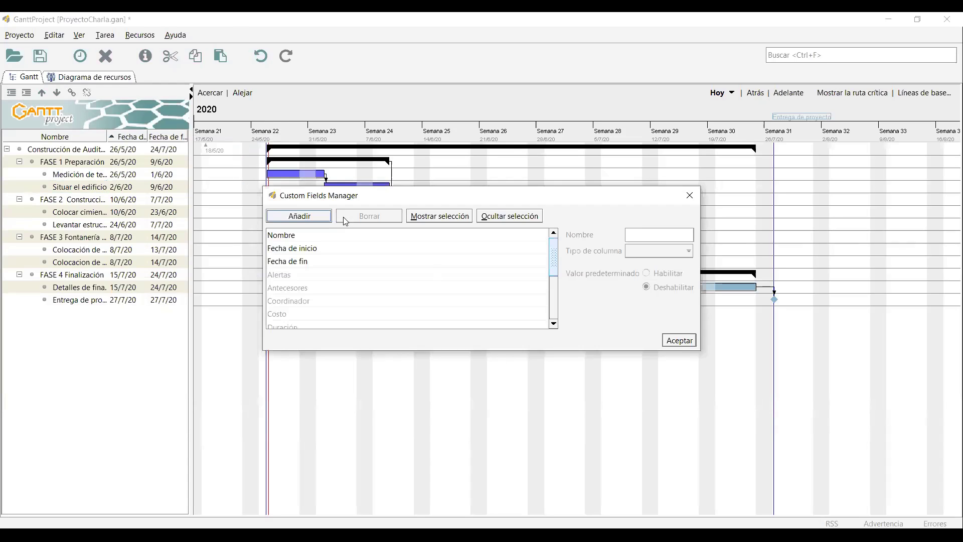
Add Costo and Duración columns to the task table and widen it to show full names.
left_click_drag(555, 249, 295, 269)
left_click(296, 262)
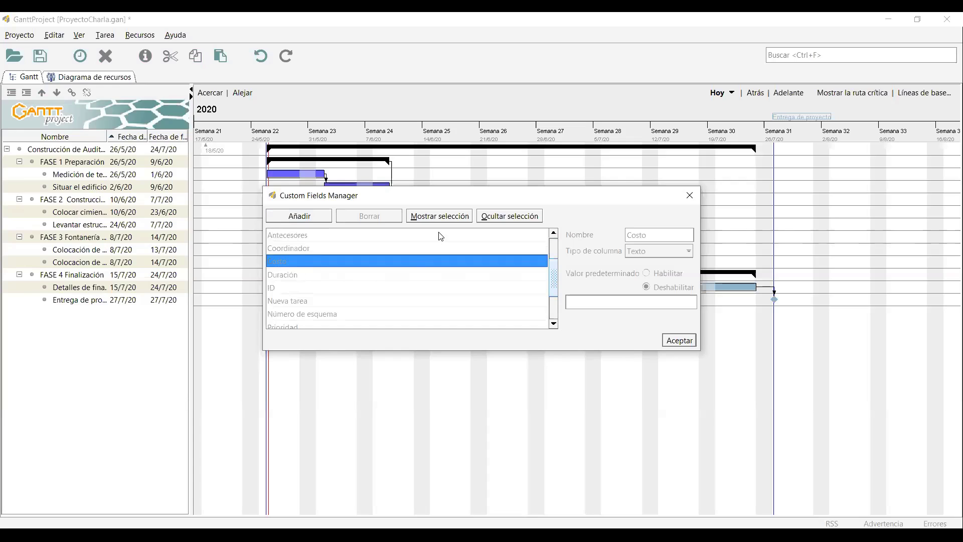
left_click(441, 216)
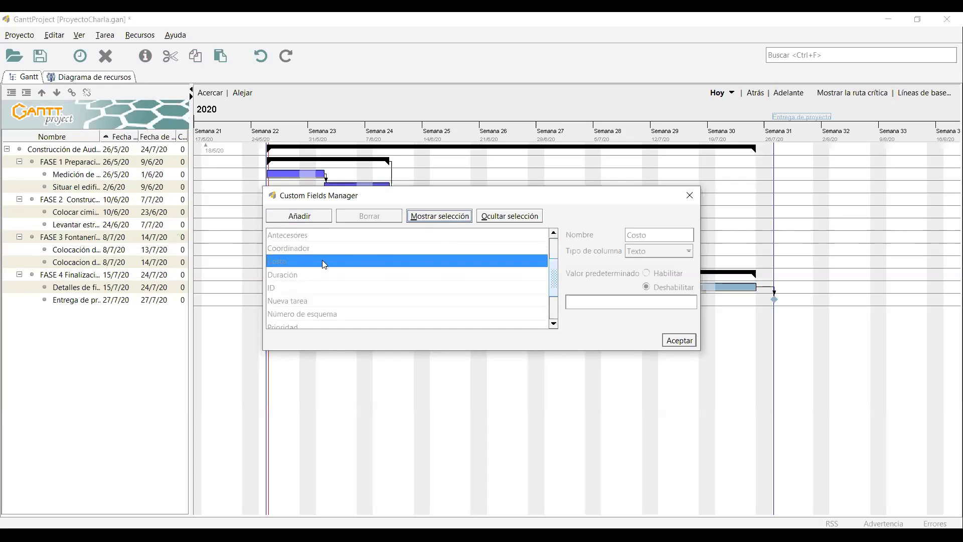
left_click(323, 275)
left_click(434, 216)
left_click(693, 344)
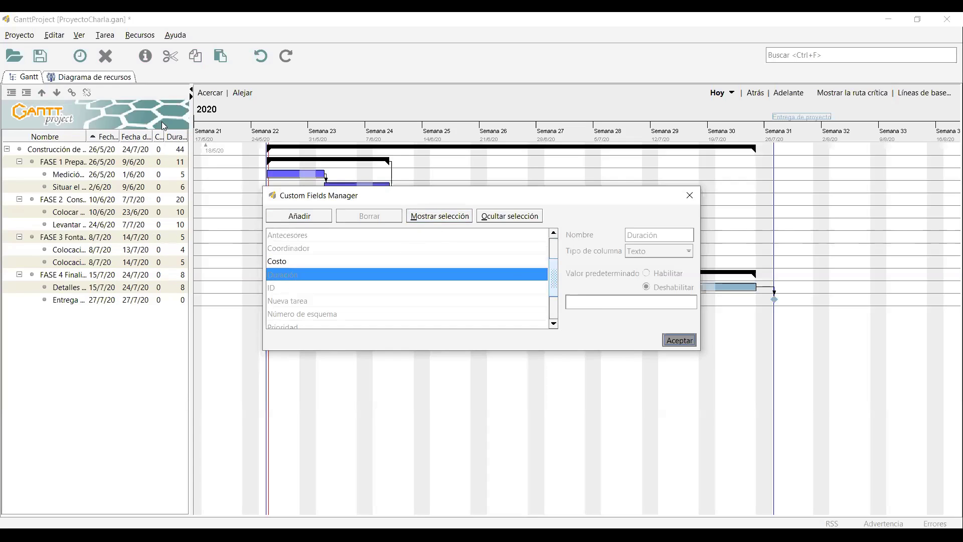
left_click_drag(191, 121, 250, 131)
left_click_drag(299, 172, 306, 209)
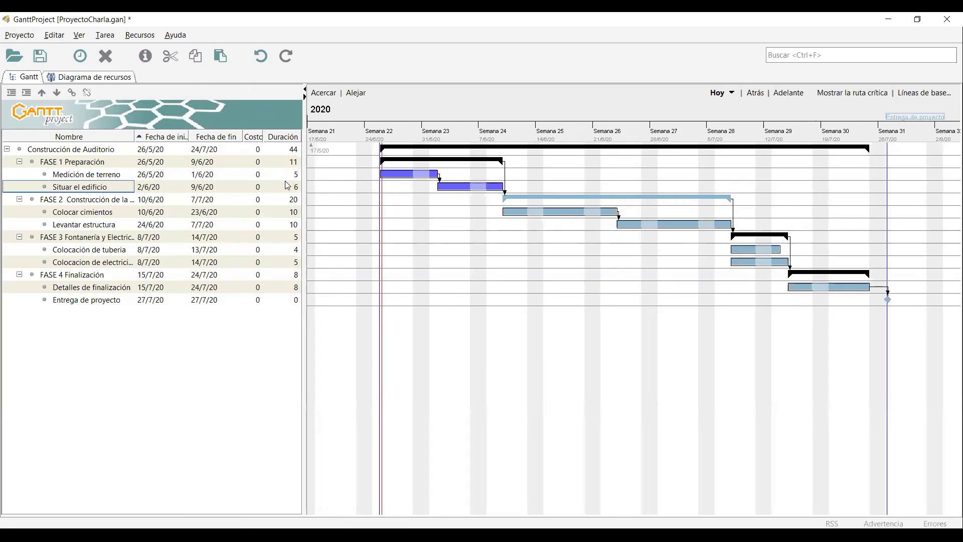
left_click(288, 149)
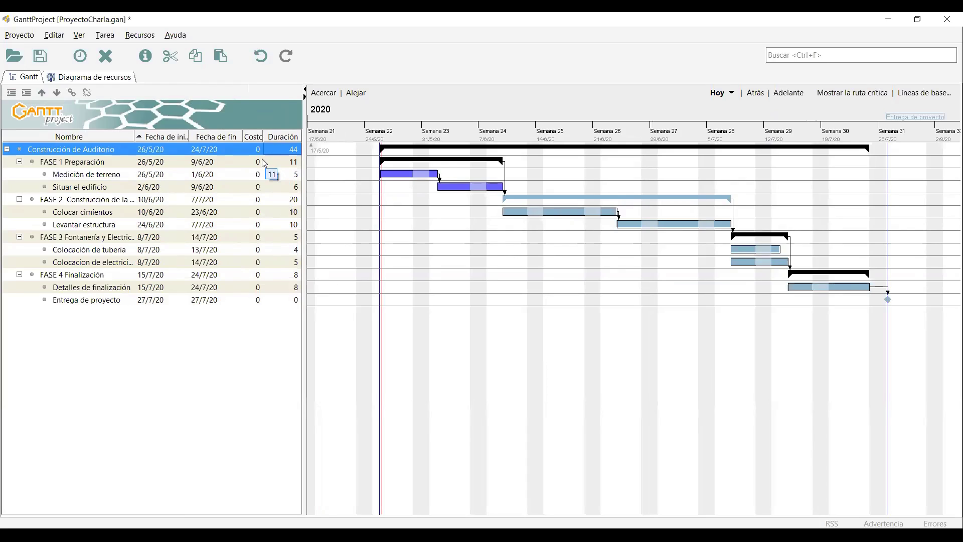
double_click(173, 147)
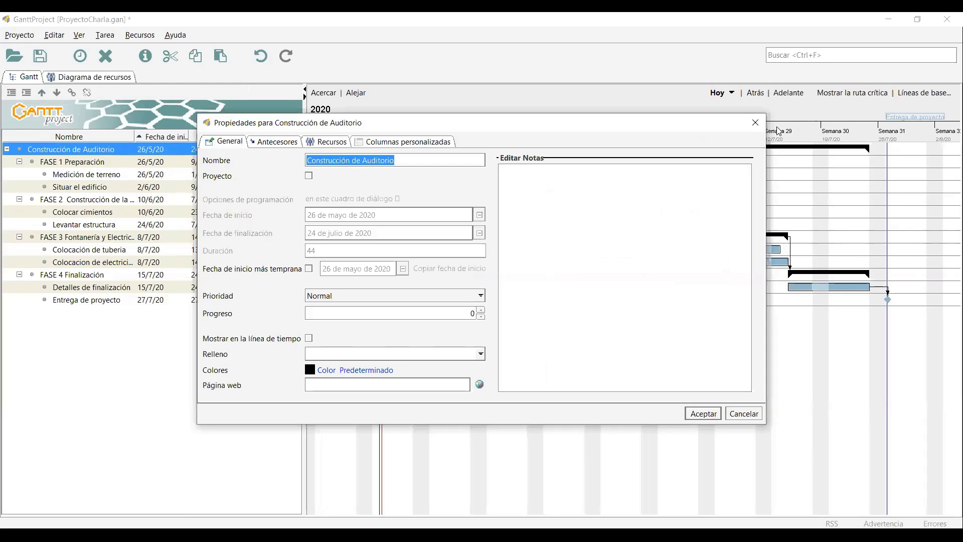
key("Escape")
left_click(102, 175)
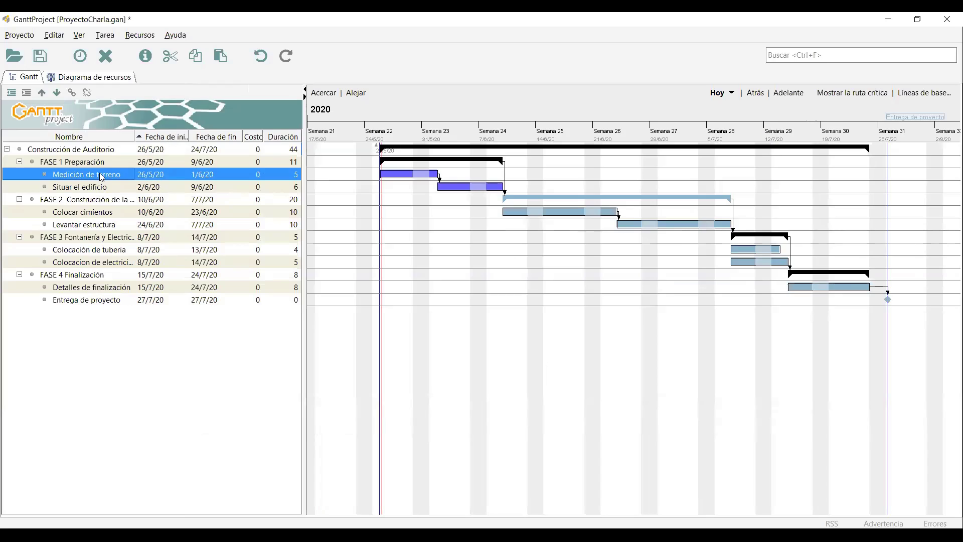
key("alt+Return")
left_click(274, 141)
left_click(226, 143)
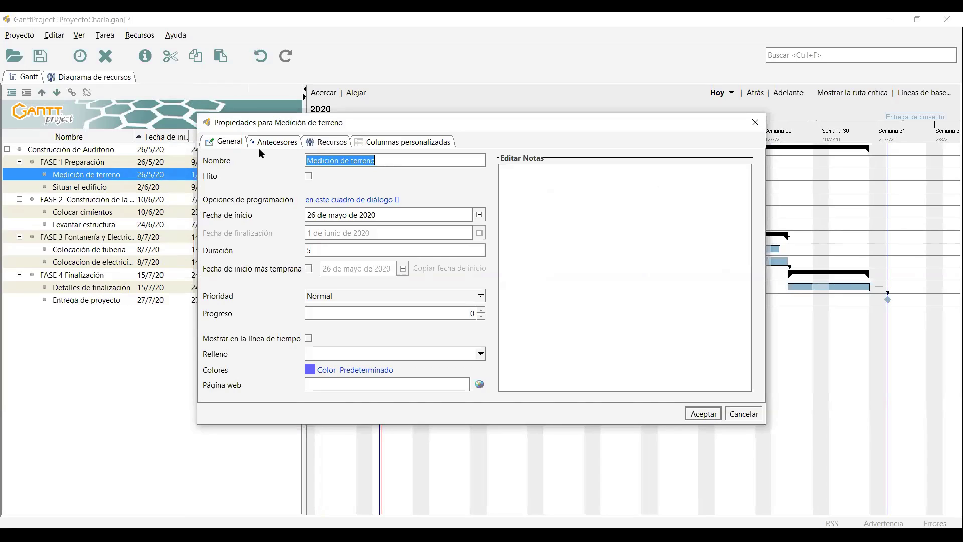
left_click(272, 146)
left_click(312, 143)
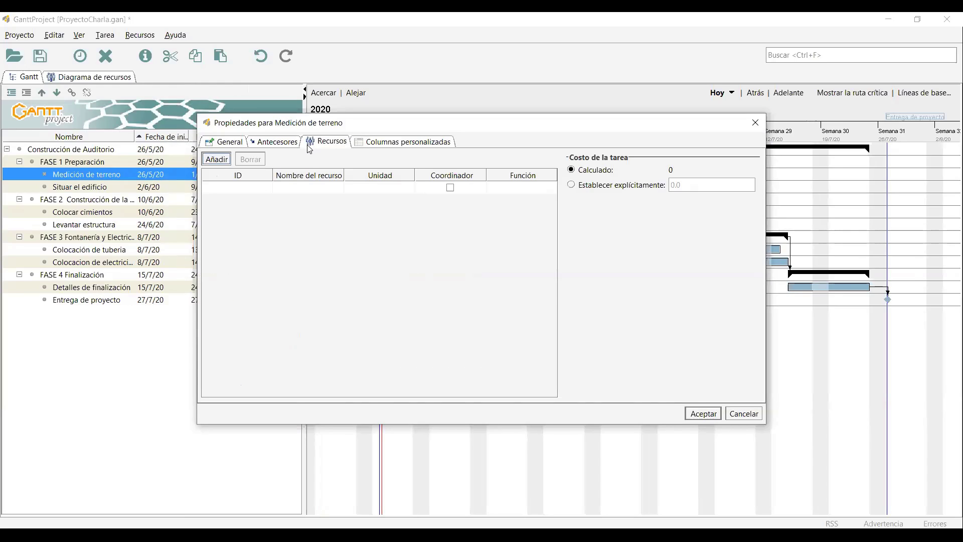
key("Left")
left_click(369, 189)
left_click(372, 188)
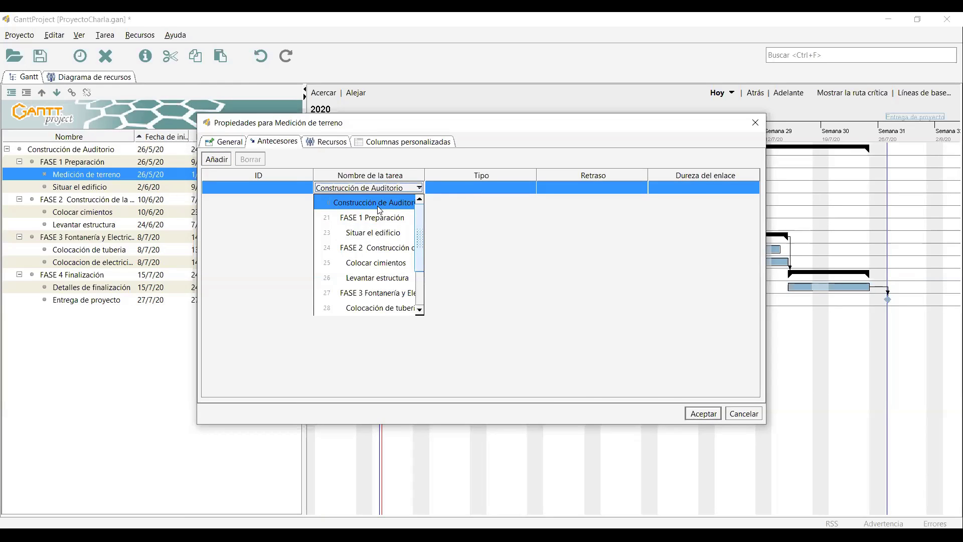
left_click(373, 232)
left_click(462, 189)
left_click(463, 189)
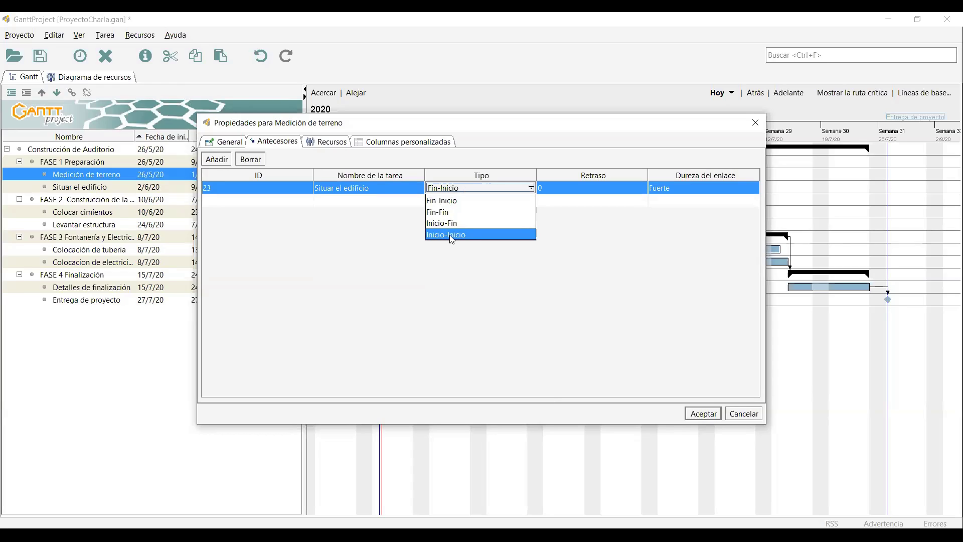
left_click(371, 231)
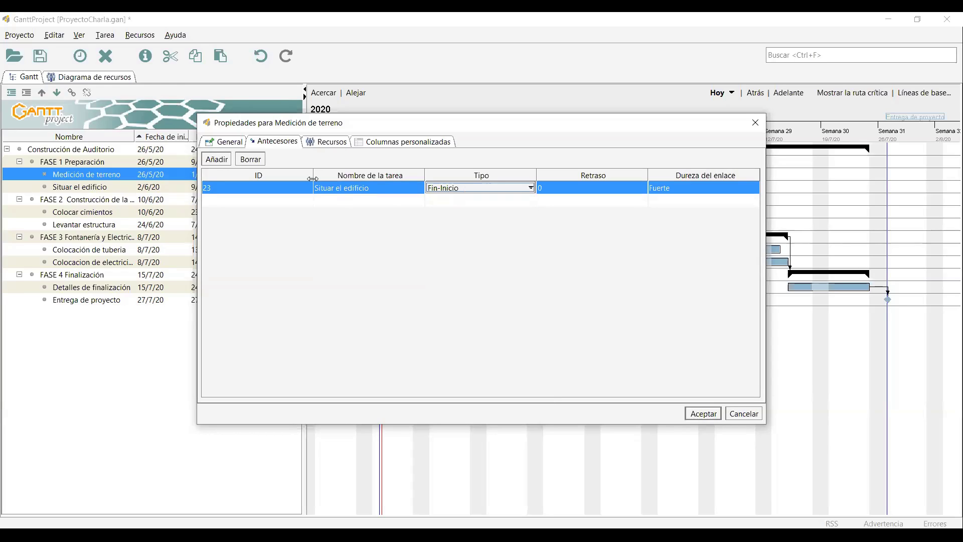
left_click(251, 159)
left_click(704, 414)
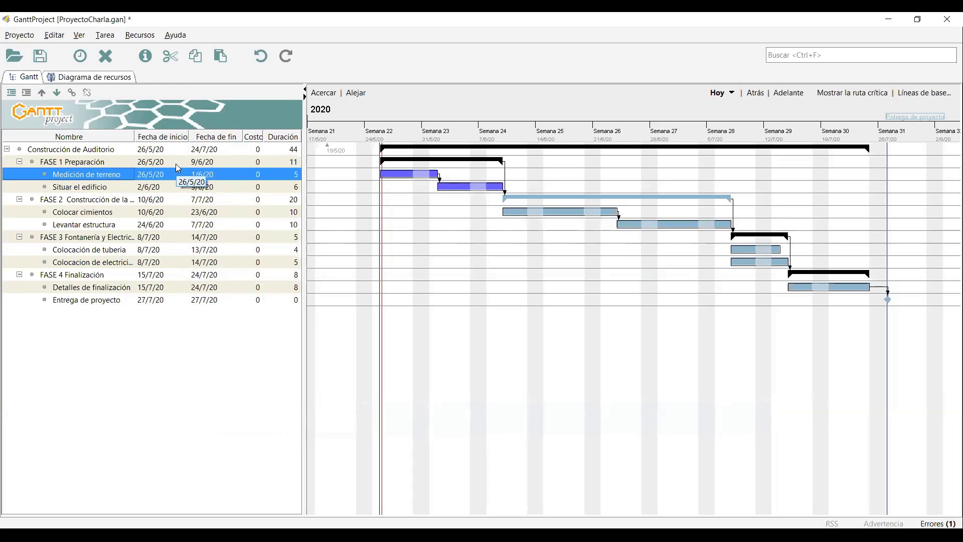
Assign Arquitecto Principal to Medición de terreno with a Unidad of 50.
left_click(96, 77)
left_click(10, 79)
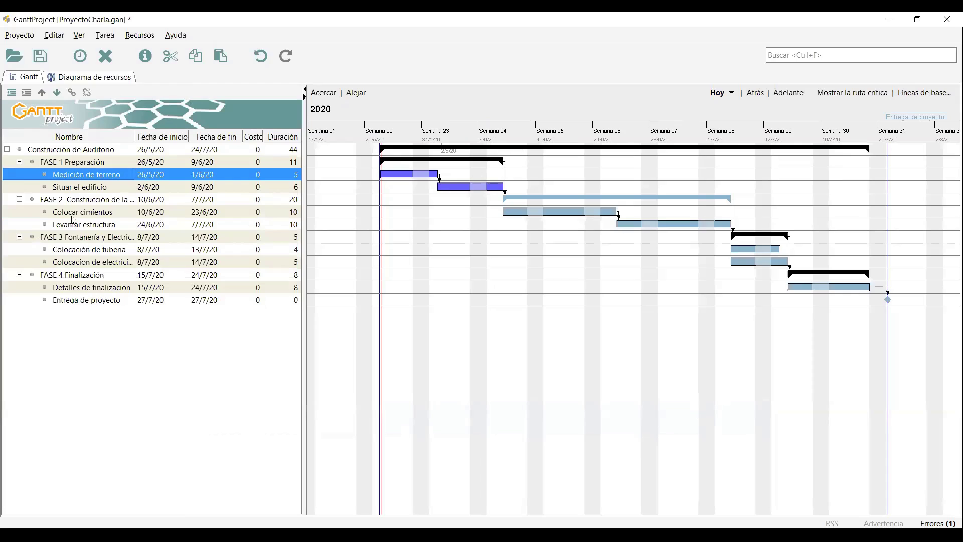
double_click(105, 177)
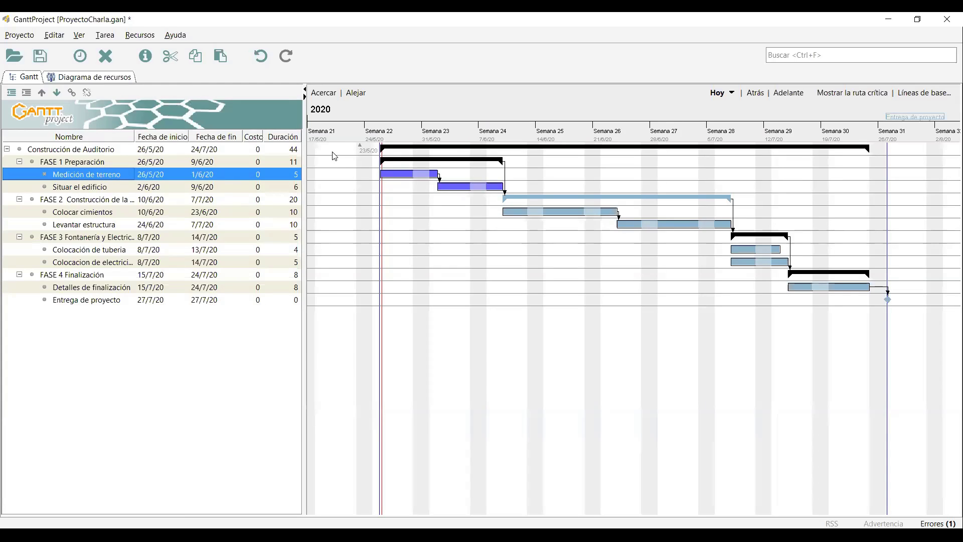
left_click(330, 142)
left_click(312, 189)
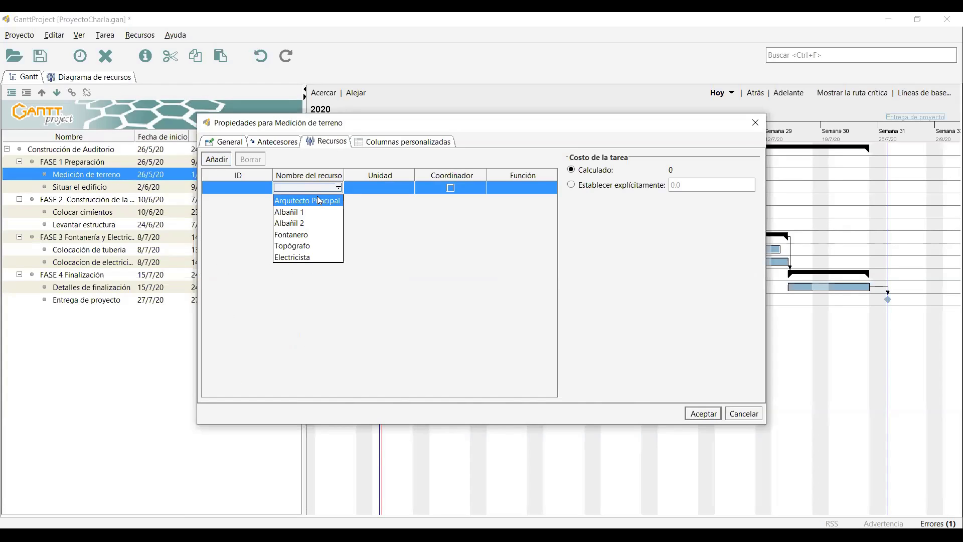
left_click(316, 199)
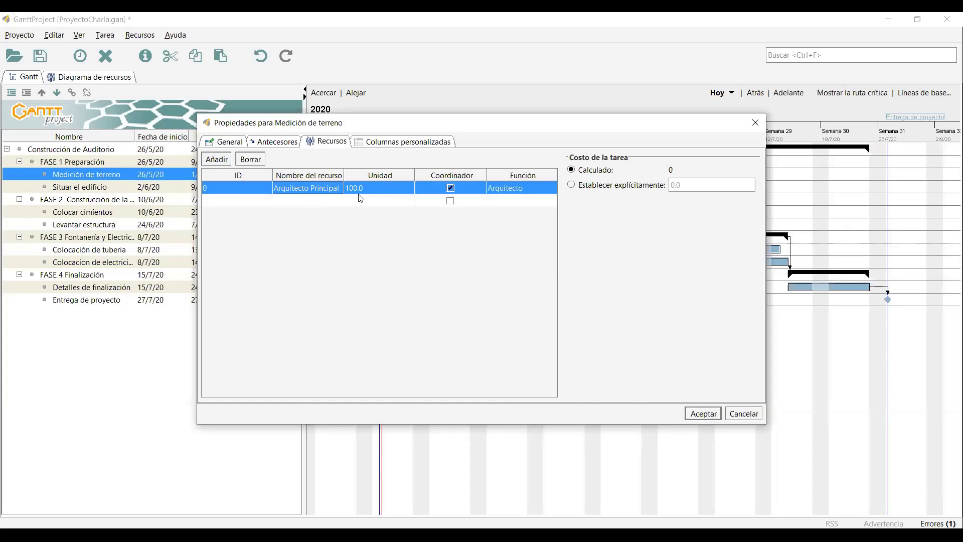
double_click(362, 188)
type("50")
key("Return")
Add Topógrafo at 100 units to Medición de terreno and confirm the assignments.
left_click(327, 202)
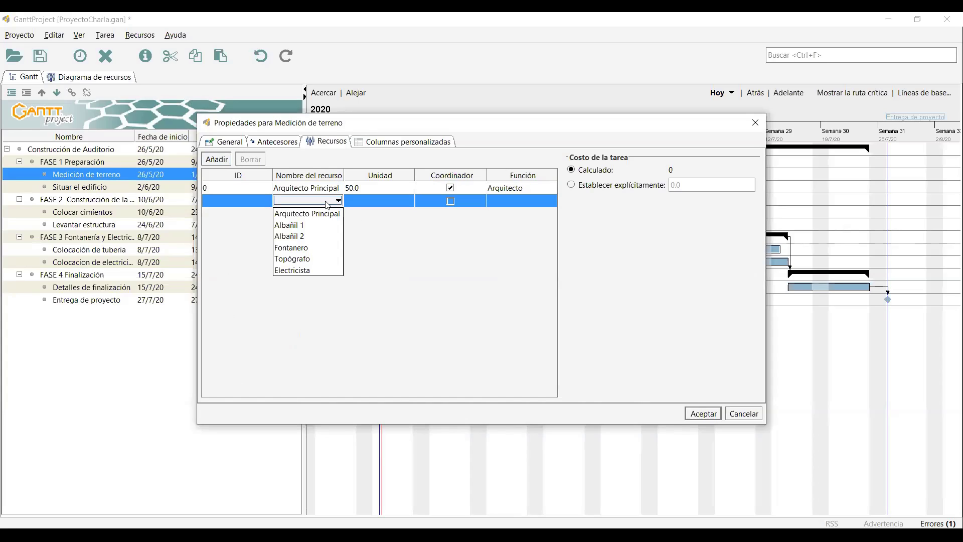
left_click(311, 259)
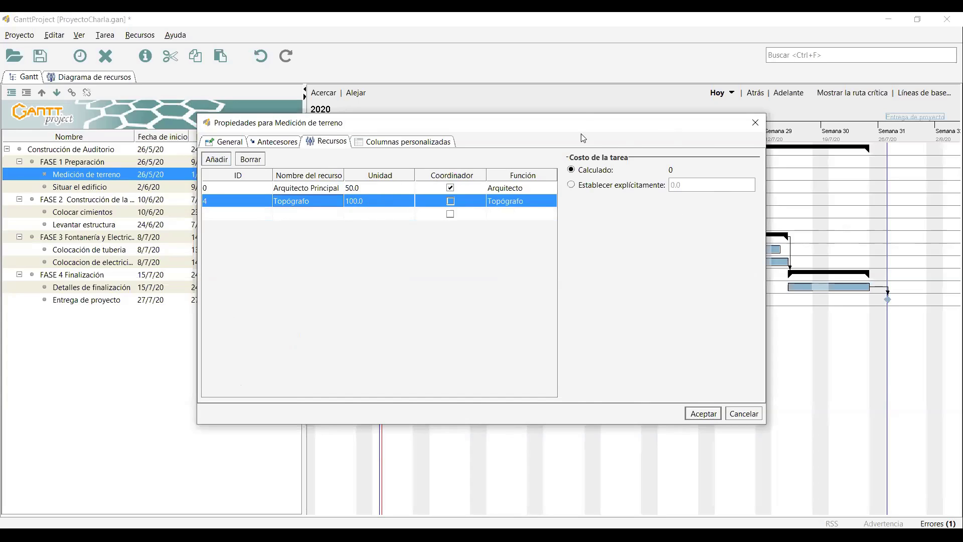
left_click_drag(557, 121, 499, 100)
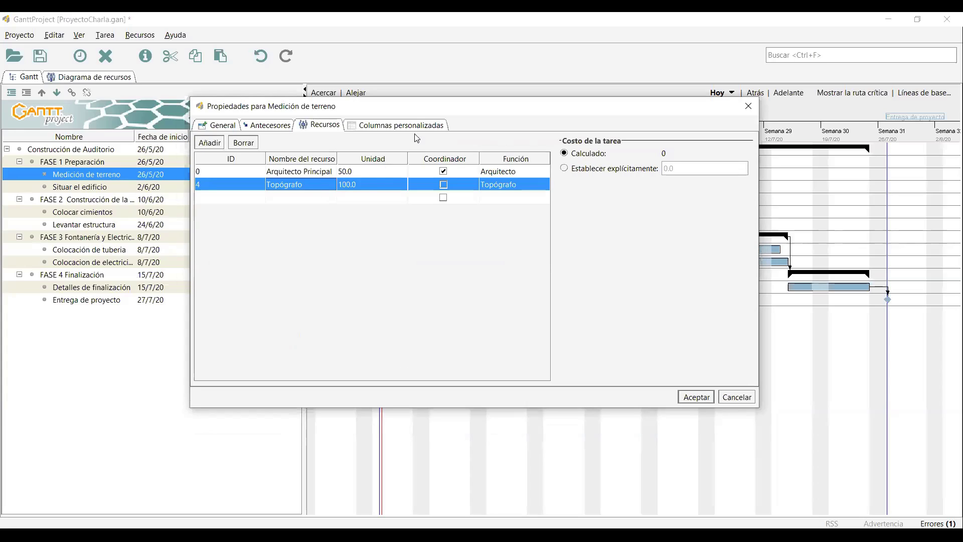
left_click_drag(421, 115, 427, 120)
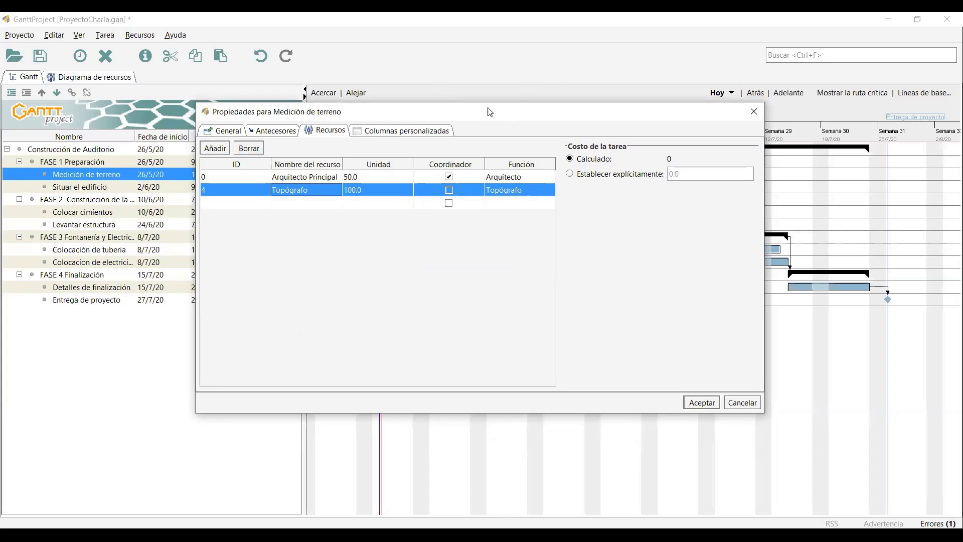
left_click_drag(490, 112, 482, 112)
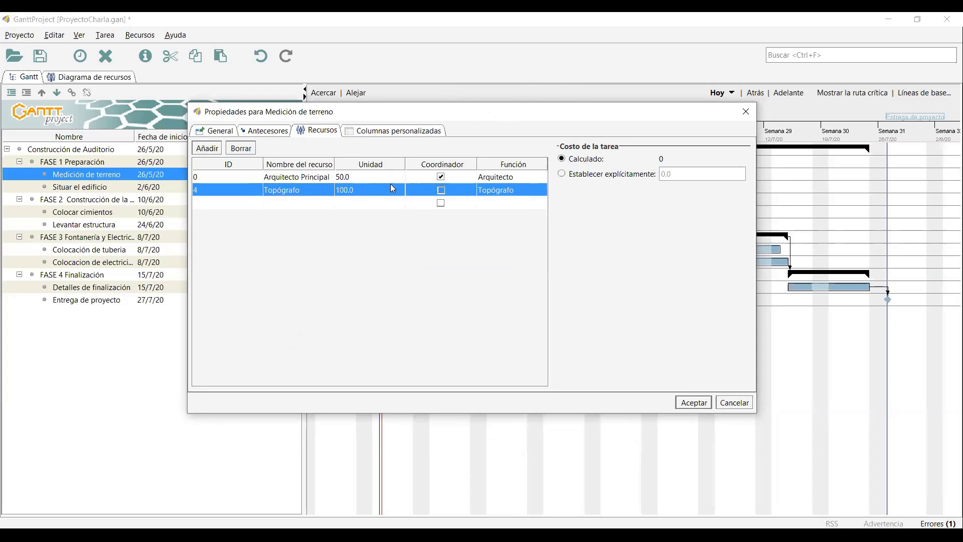
left_click(694, 403)
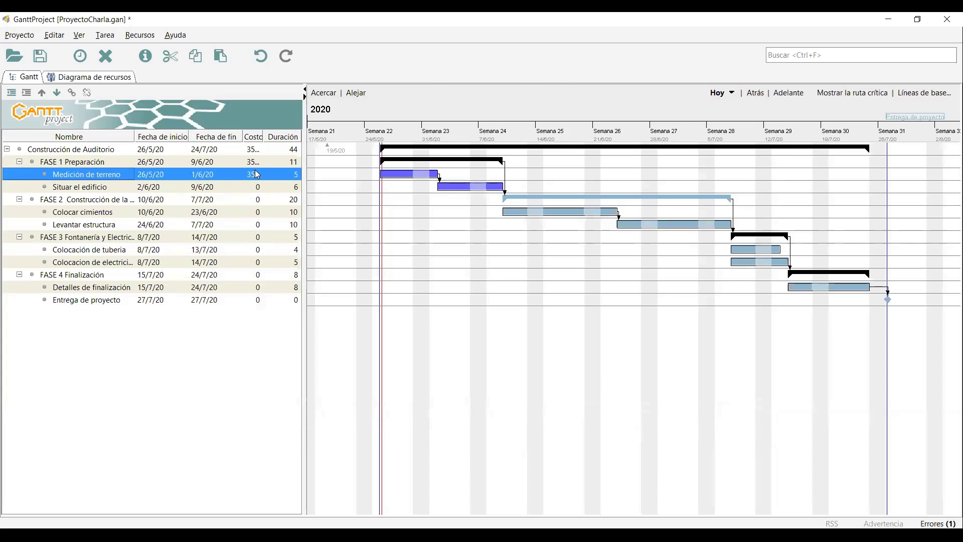
left_click(100, 188)
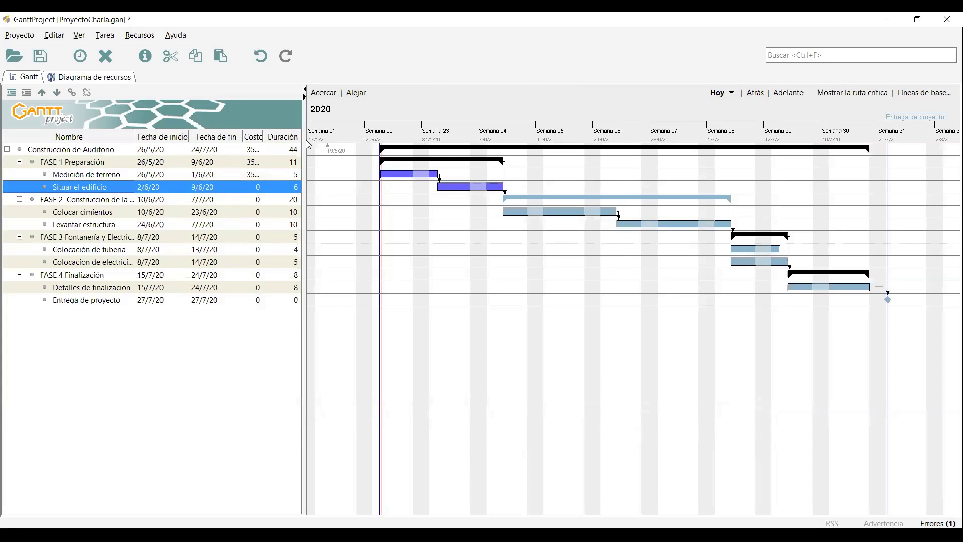
Assign Arquitecto Principal to Situar el edificio with a Unidad of 50.
key("alt+Return")
left_click(281, 142)
left_click(221, 144)
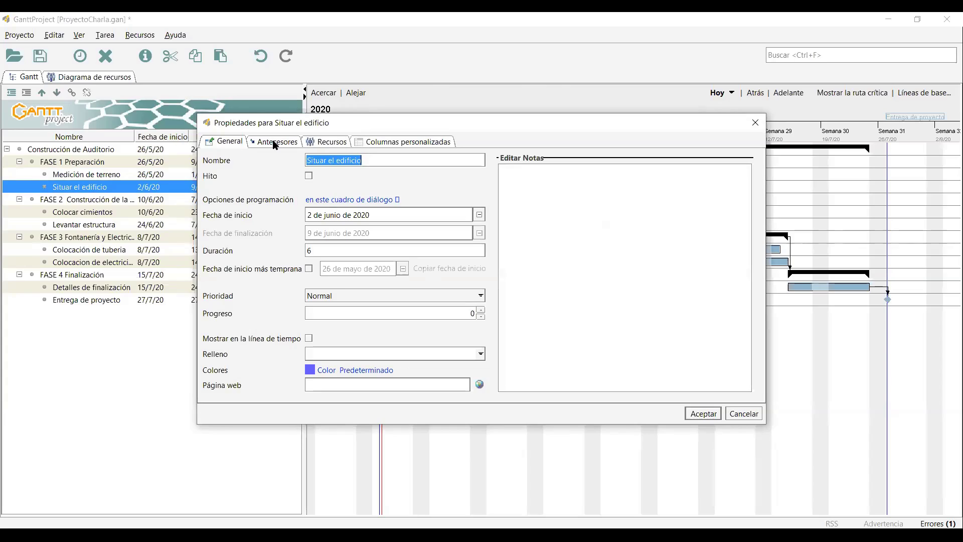
left_click(275, 143)
left_click(336, 146)
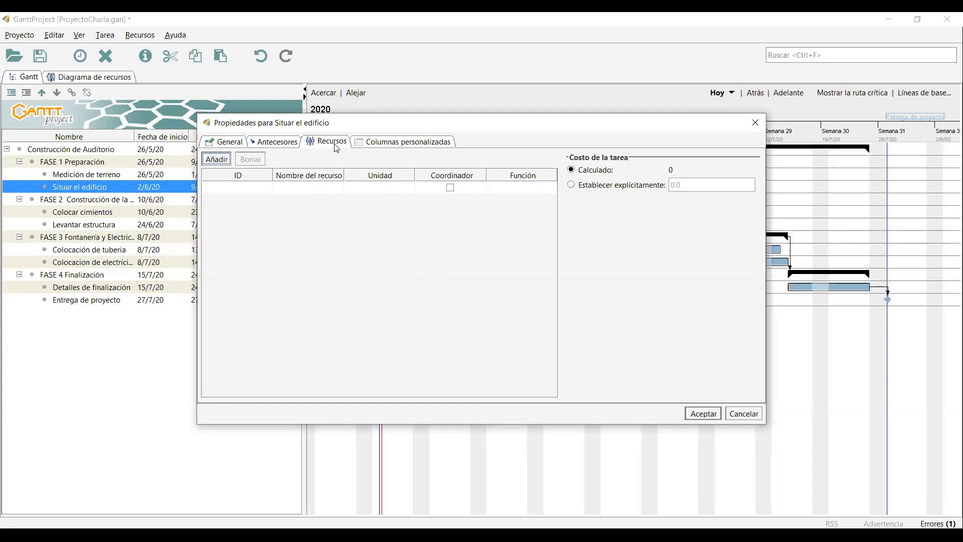
left_click(331, 188)
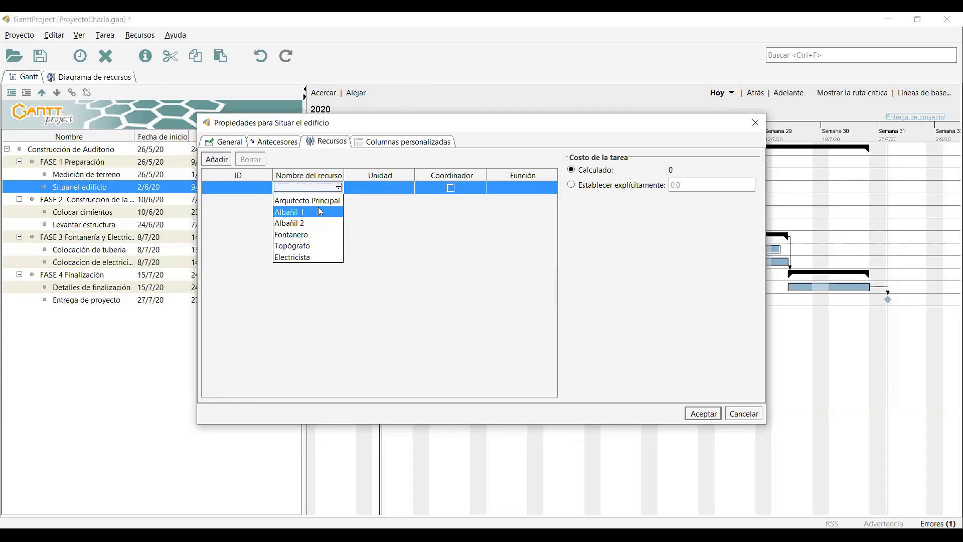
left_click(321, 200)
double_click(380, 188)
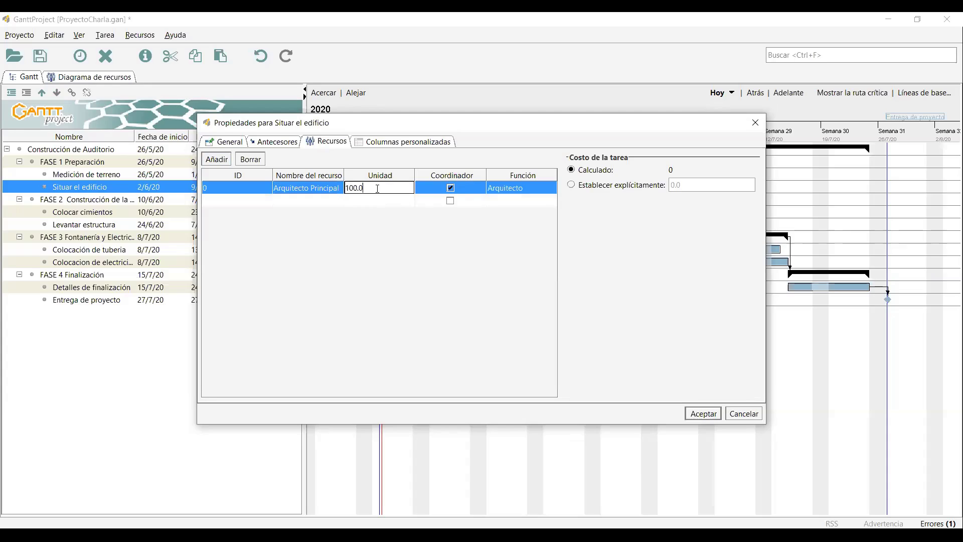
type("50")
left_click(374, 199)
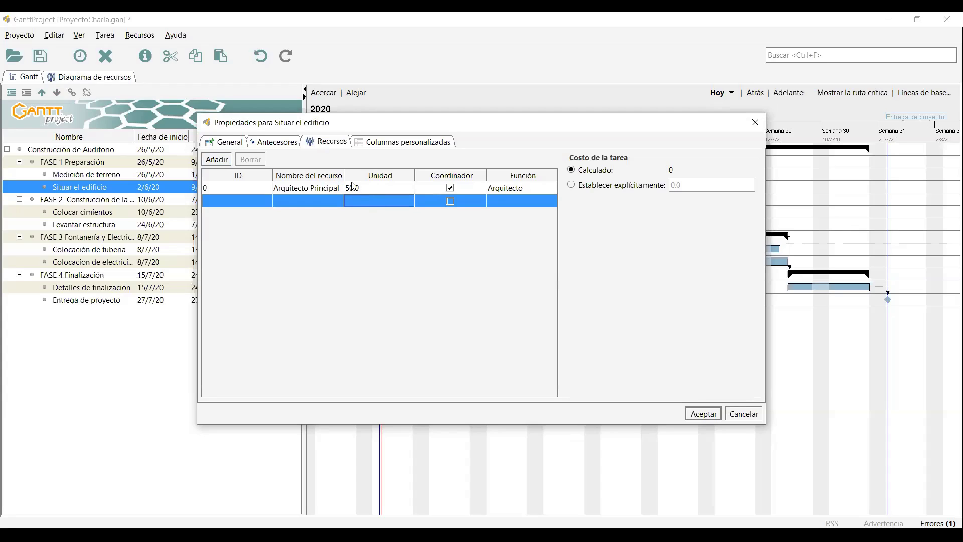
Add Topógrafo at 100 units to Situar el edificio and confirm the assignments.
left_click(311, 200)
left_click(312, 201)
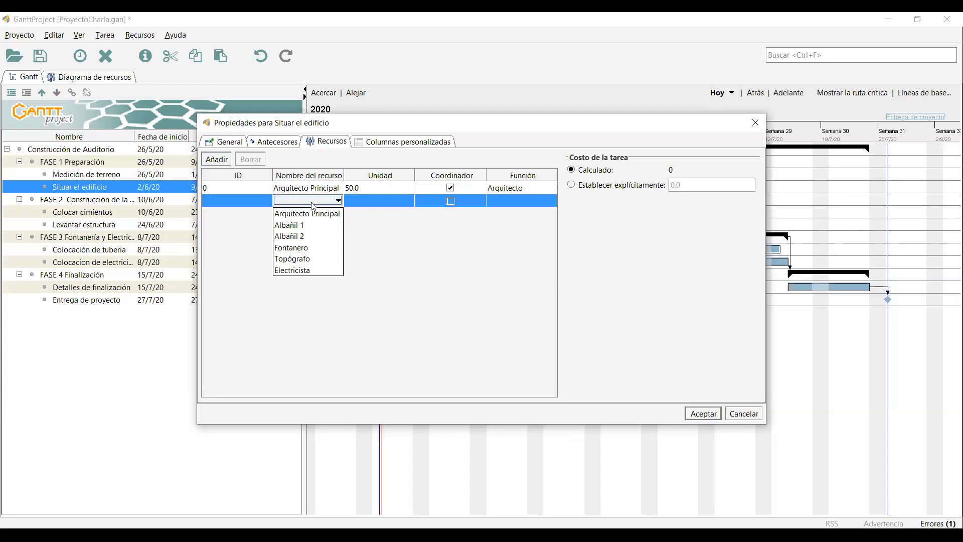
left_click(320, 259)
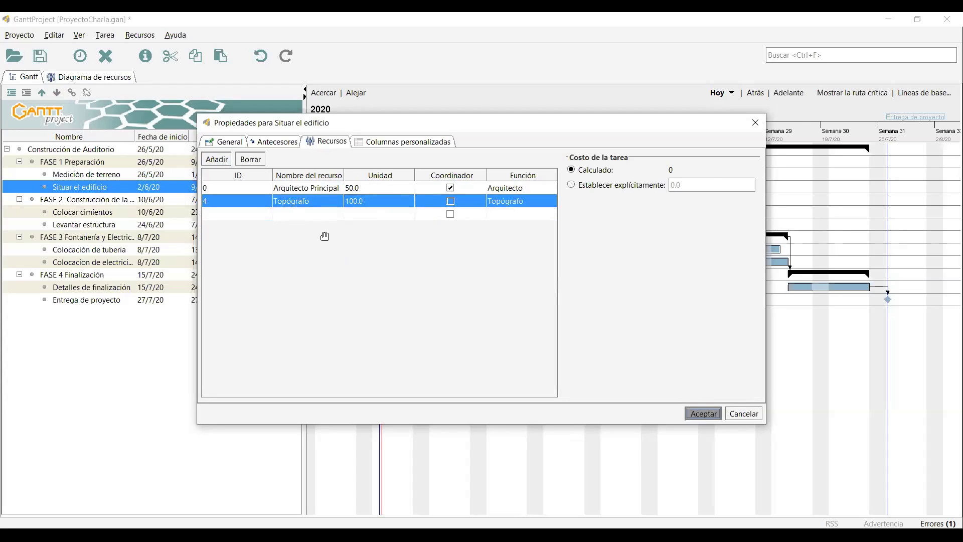
left_click(703, 413)
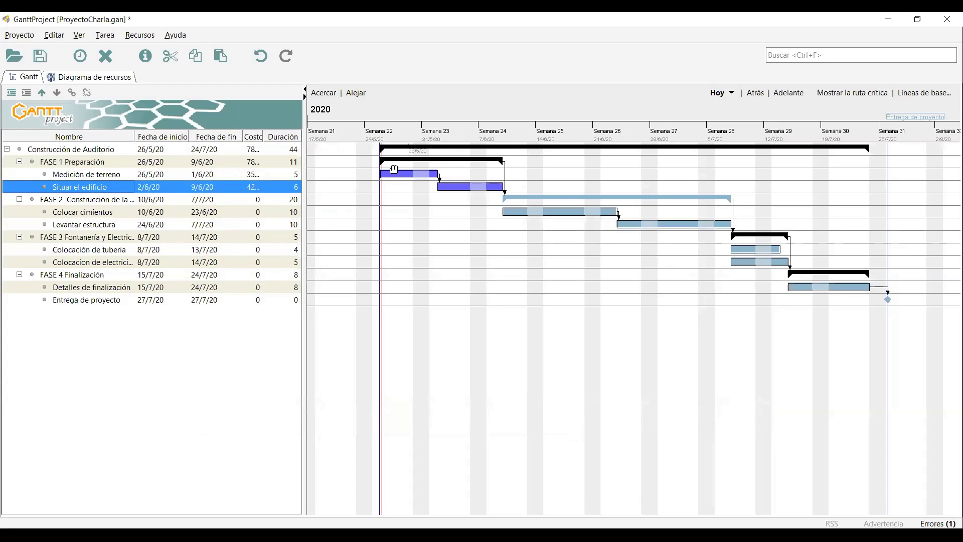
left_click(99, 77)
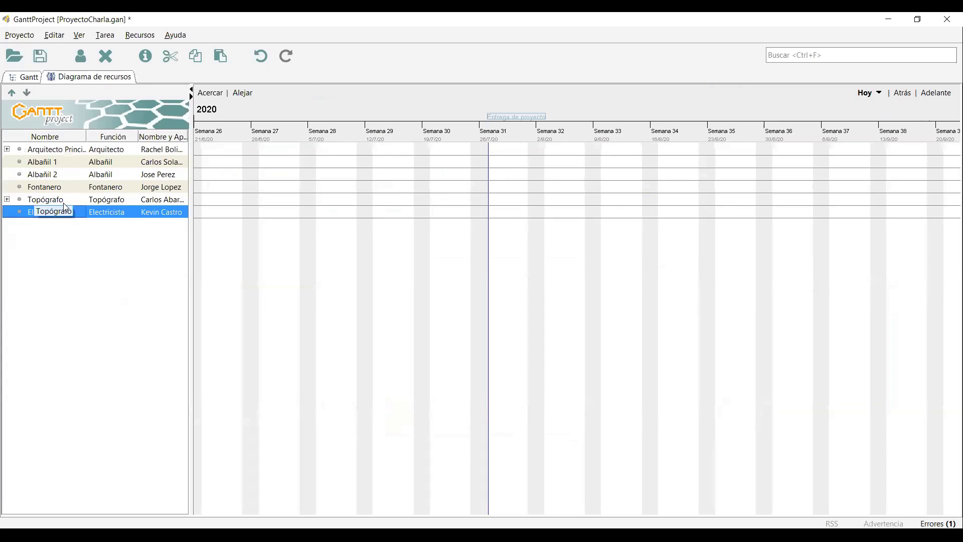
Expand Arquitecto Principal and Topógrafo in the resource chart to see their assigned tasks.
left_click(7, 149)
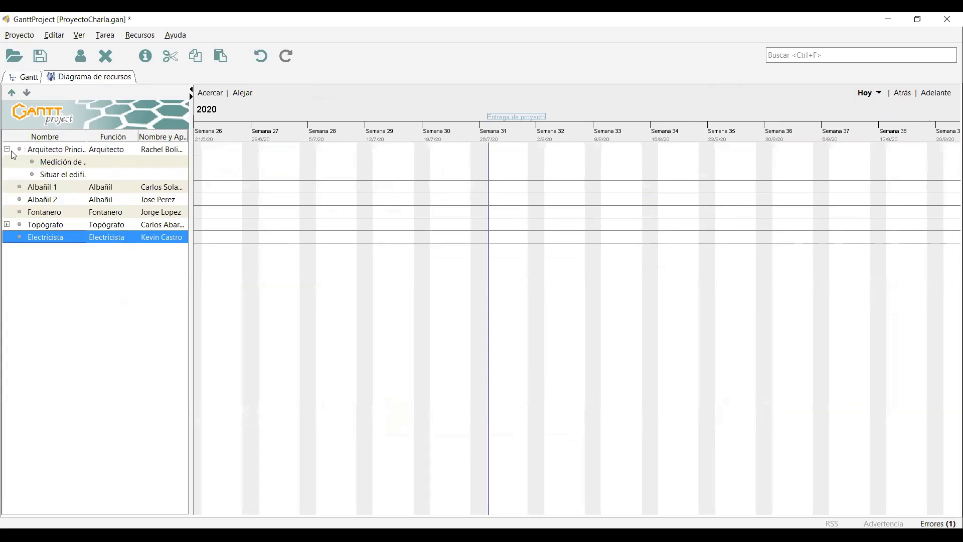
left_click(7, 224)
left_click(133, 161)
left_click_drag(484, 227, 580, 266)
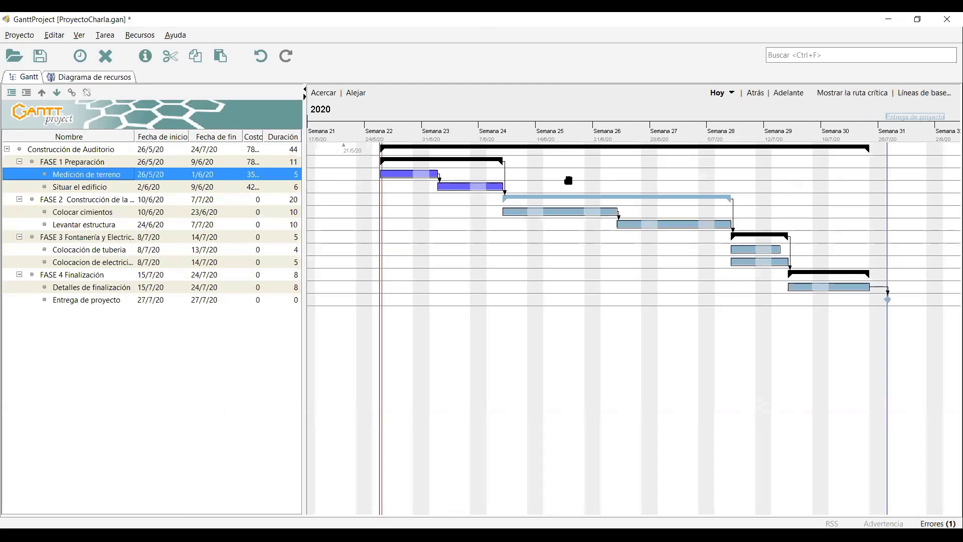
Assign Arquitecto Principal to Colocar cimientos at 50.0 units.
left_click(113, 215)
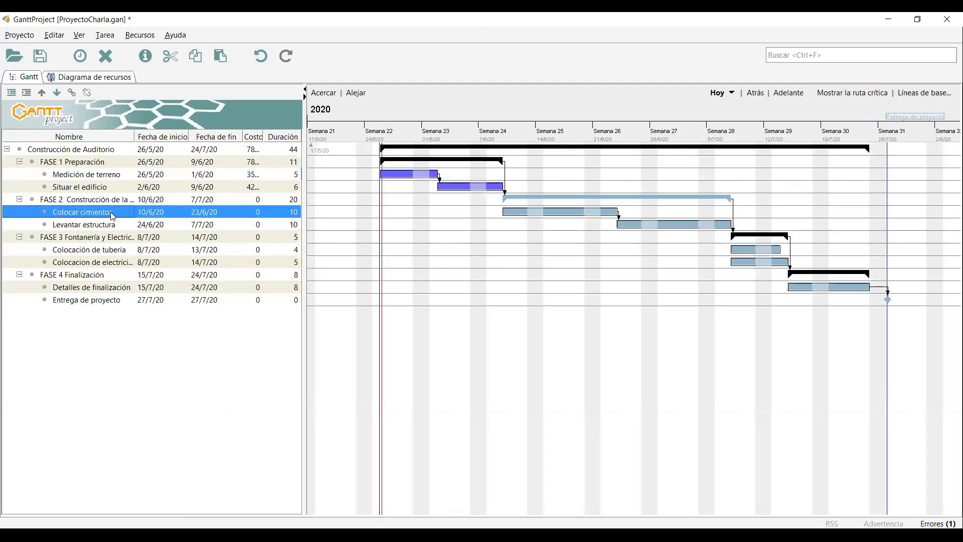
left_click(335, 143)
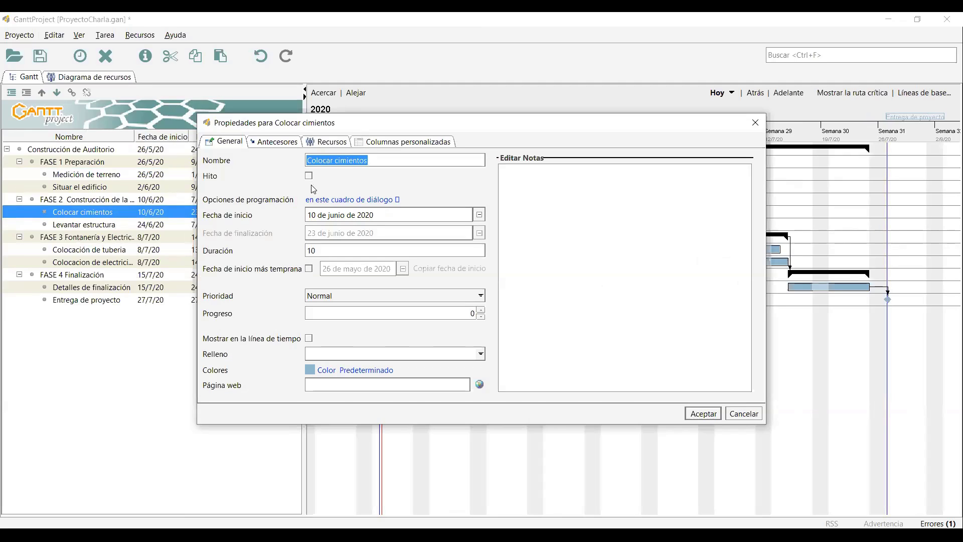
left_click(314, 188)
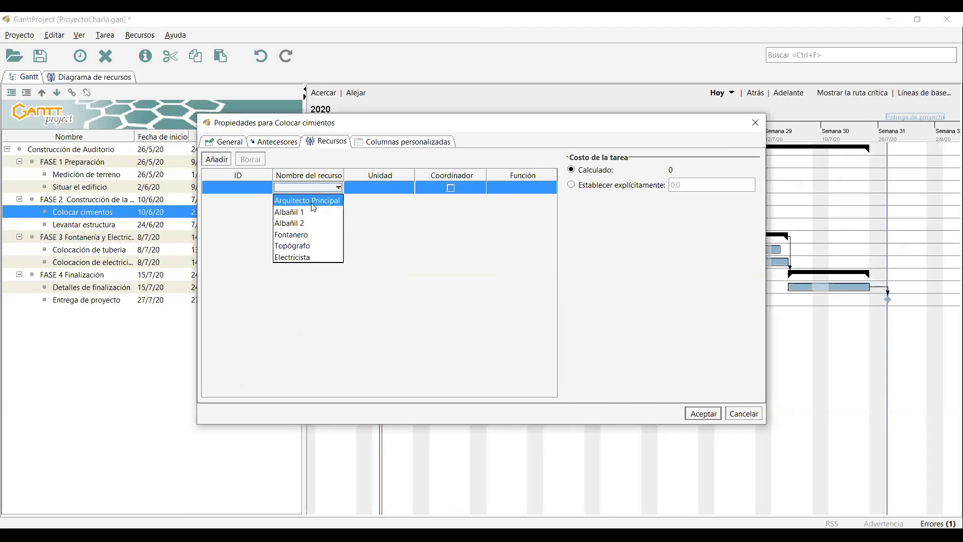
left_click(312, 201)
left_click(303, 200)
left_click(372, 189)
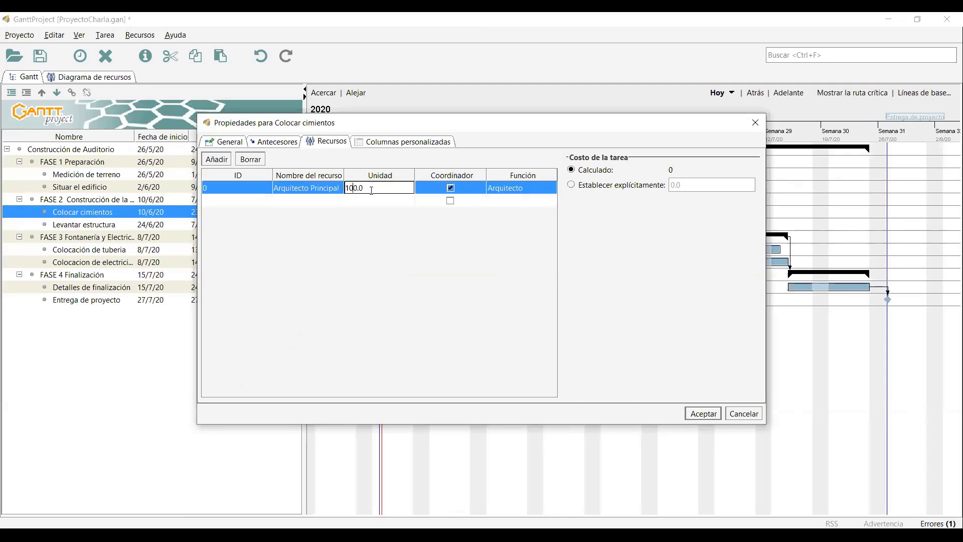
key("ctrl+a")
type("50")
key("Return")
Add Albañil 1 and Albañil 2 to Colocar cimientos and confirm the assignments.
left_click(304, 202)
left_click(310, 225)
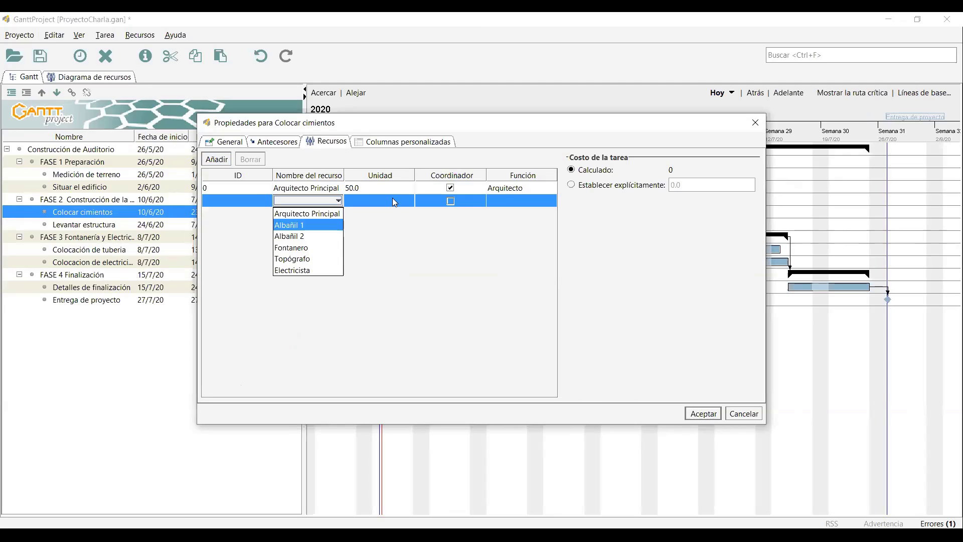
left_click(321, 214)
left_click(309, 250)
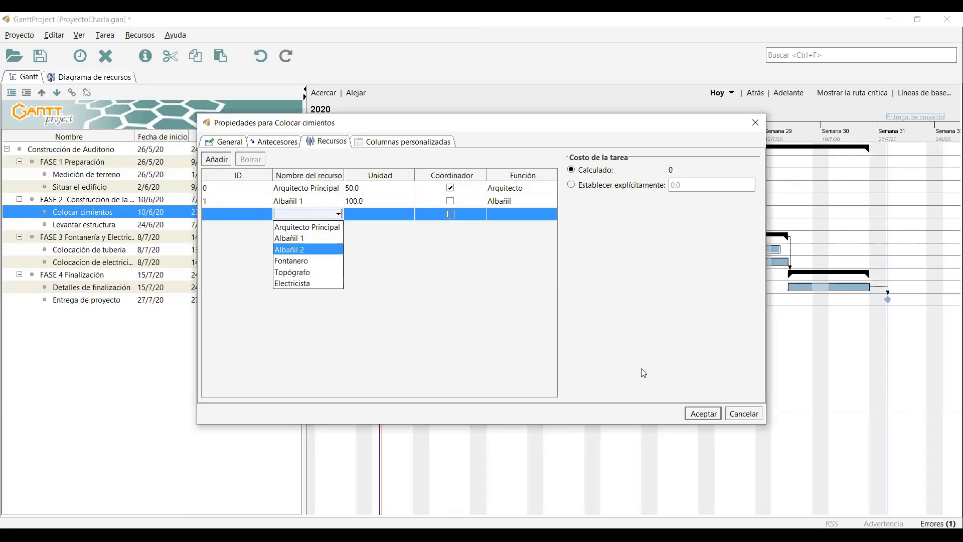
left_click(712, 413)
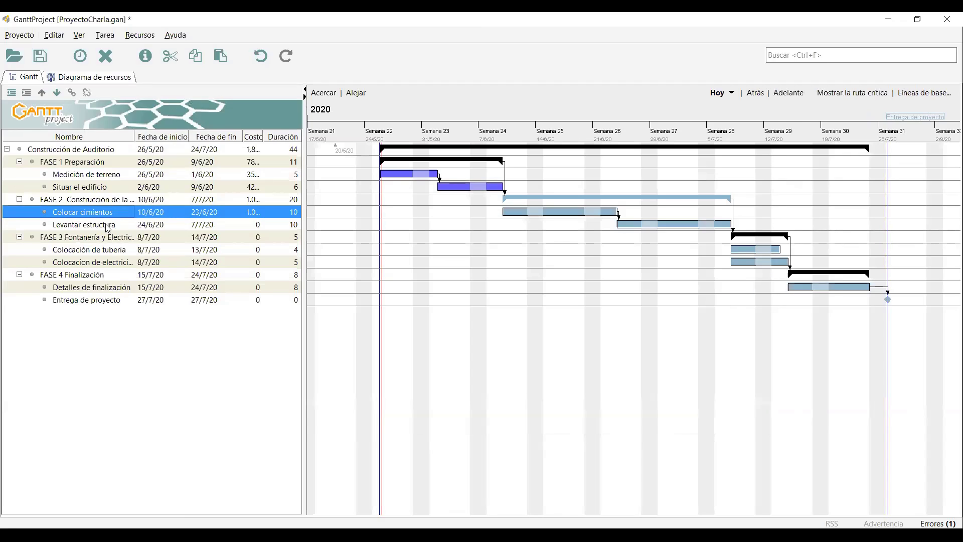
left_click(107, 226)
Assign Arquitecto Principal to Levantar estructura at 50 units.
left_click(323, 144)
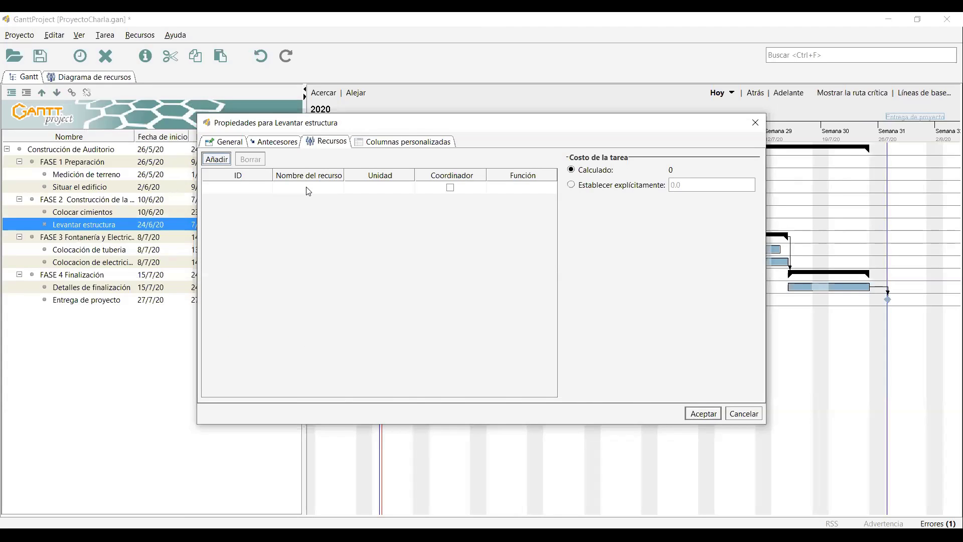
left_click(306, 189)
left_click(338, 189)
left_click(321, 201)
double_click(370, 189)
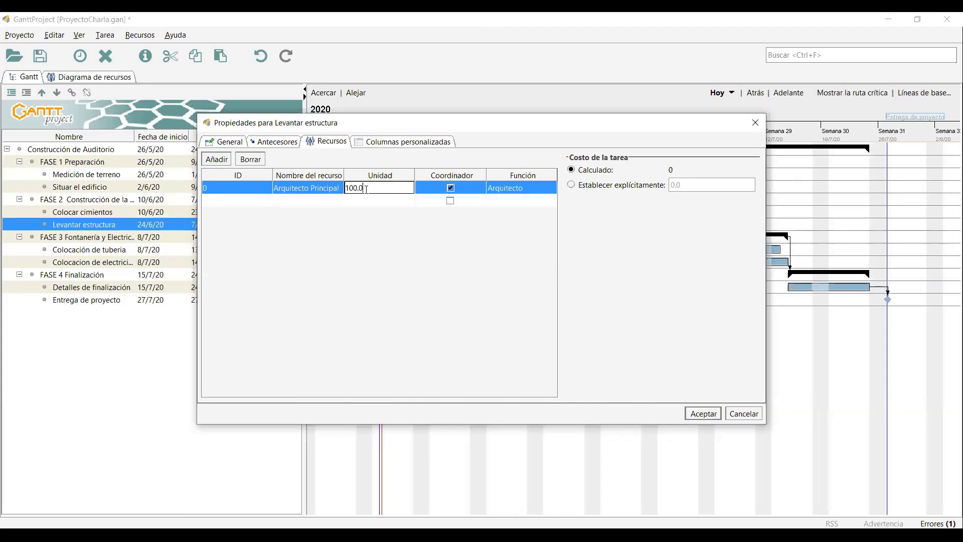
left_click_drag(369, 189, 326, 189)
type("50")
Add Albañil 1 and Albañil 2 to Levantar estructura and confirm the assignments.
left_click(324, 201)
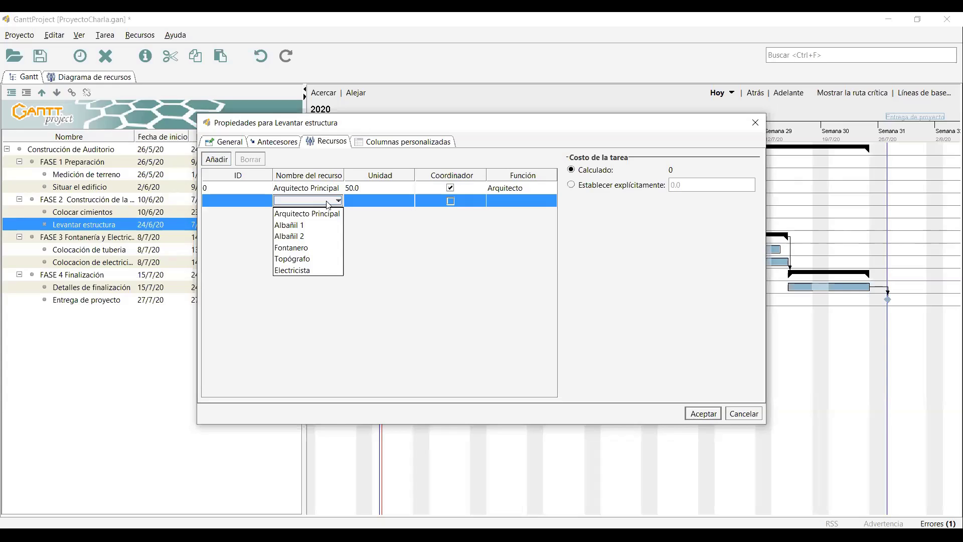
left_click(330, 224)
left_click(313, 214)
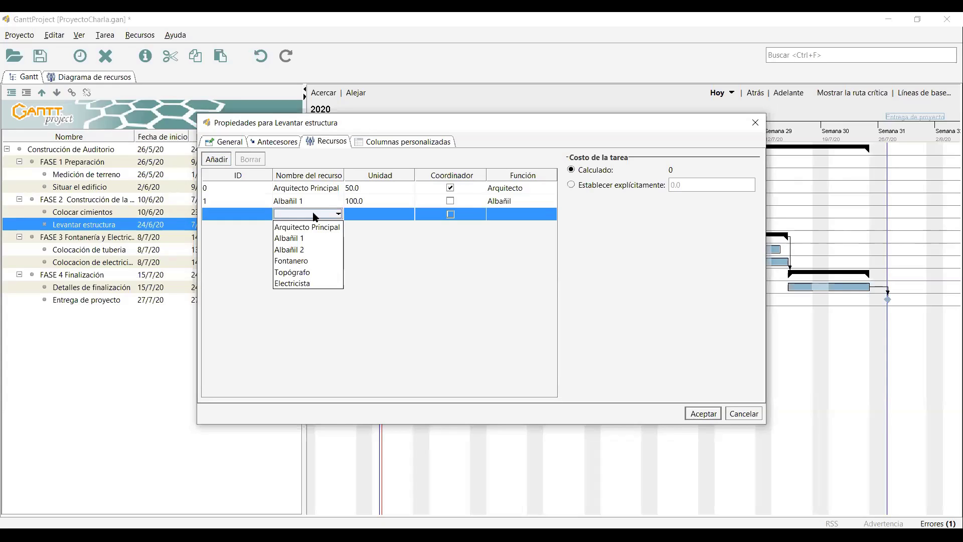
left_click(314, 216)
left_click(314, 216)
left_click(308, 254)
left_click(371, 232)
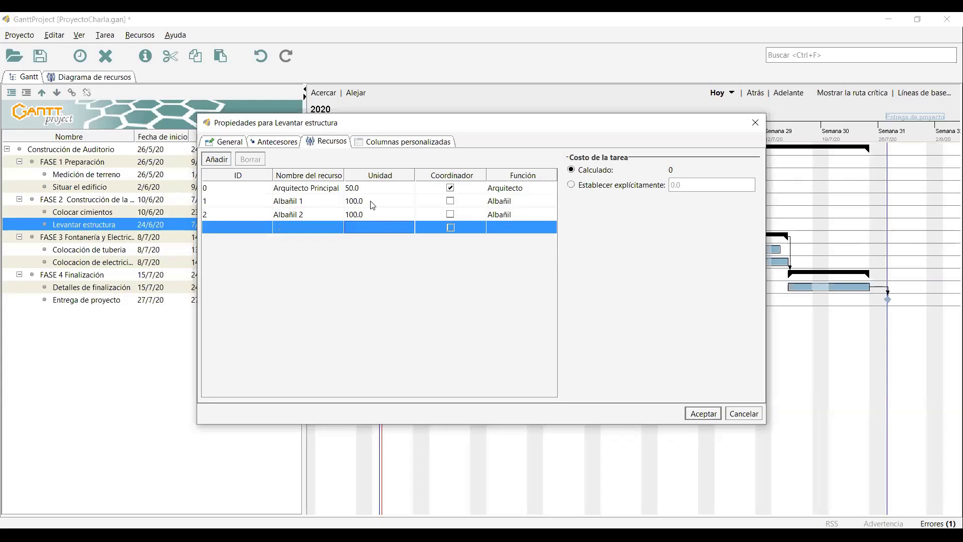
left_click(373, 204)
left_click(379, 215)
left_click(700, 411)
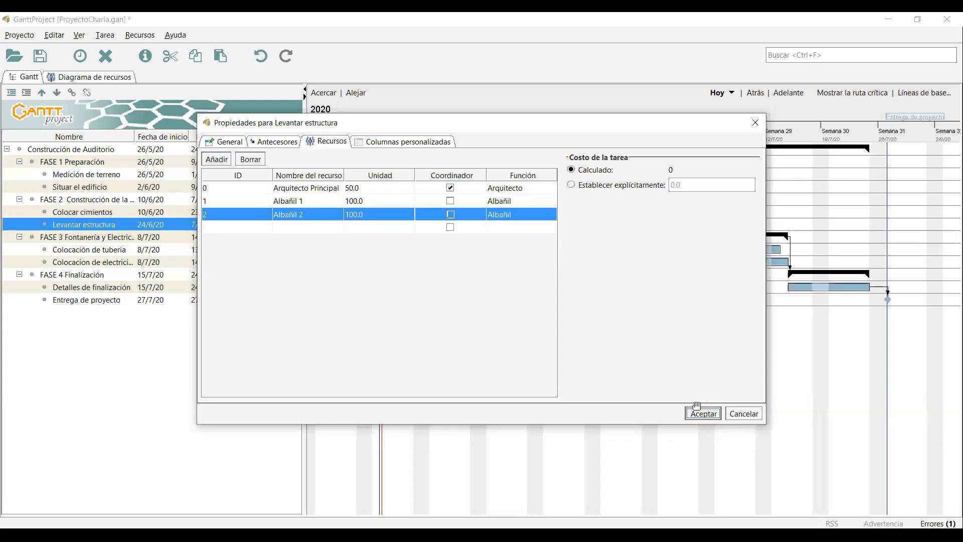
Reopen Levantar estructura's properties to check its calculated cost of 1060000.0.
left_click(94, 251)
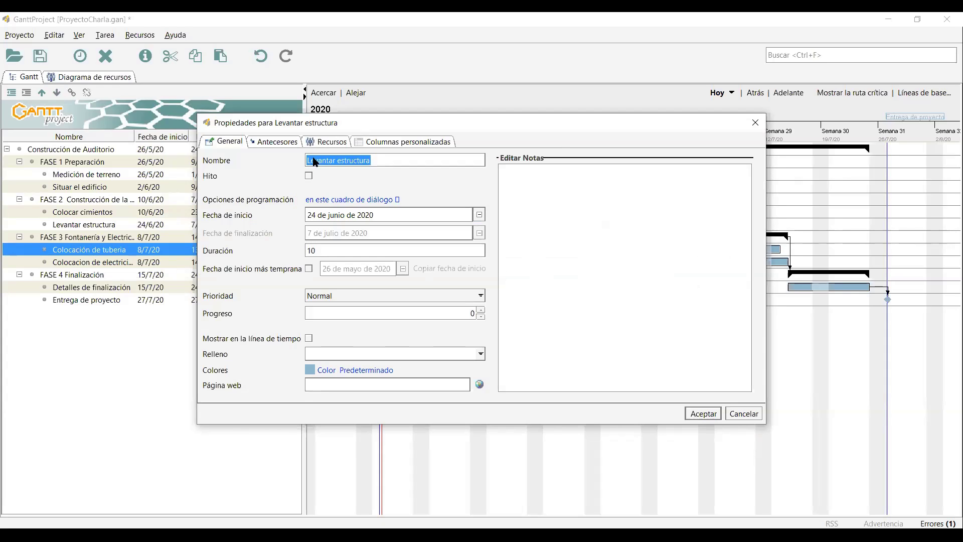
left_click(327, 141)
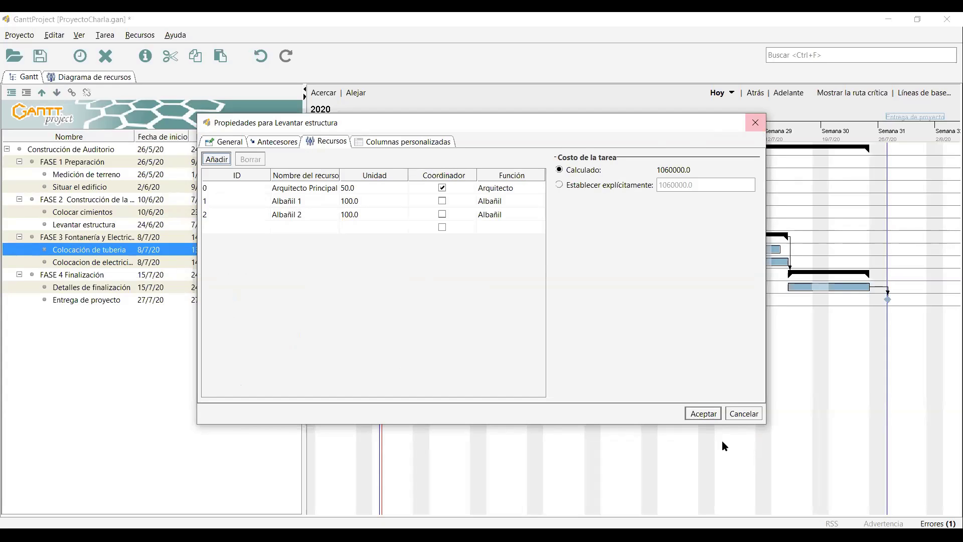
left_click(743, 412)
left_click(107, 250)
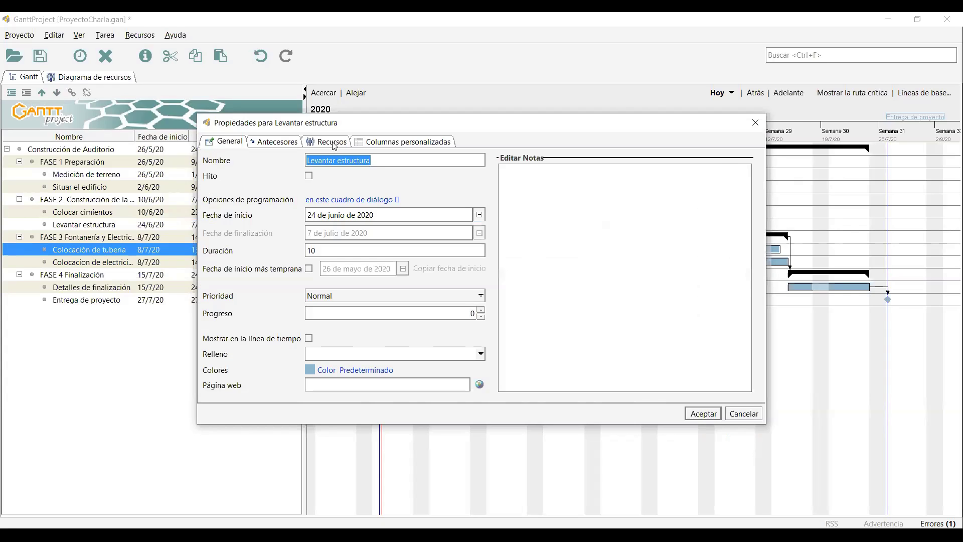
left_click(329, 142)
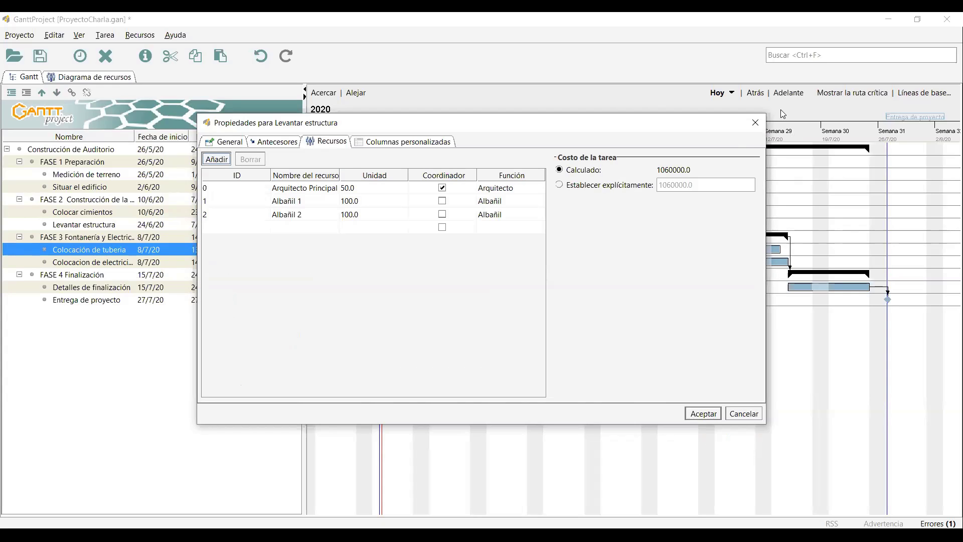
left_click(63, 227)
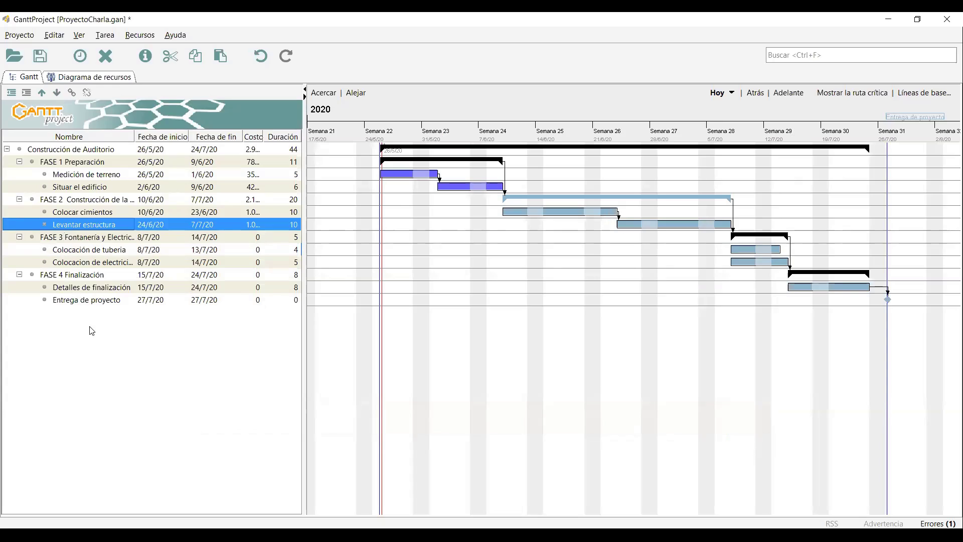
left_click(76, 248)
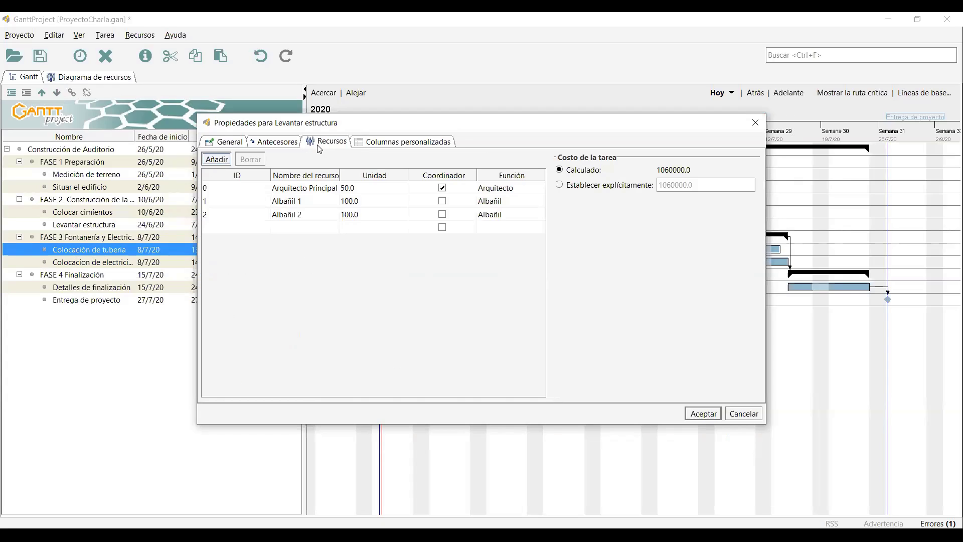
left_click(755, 123)
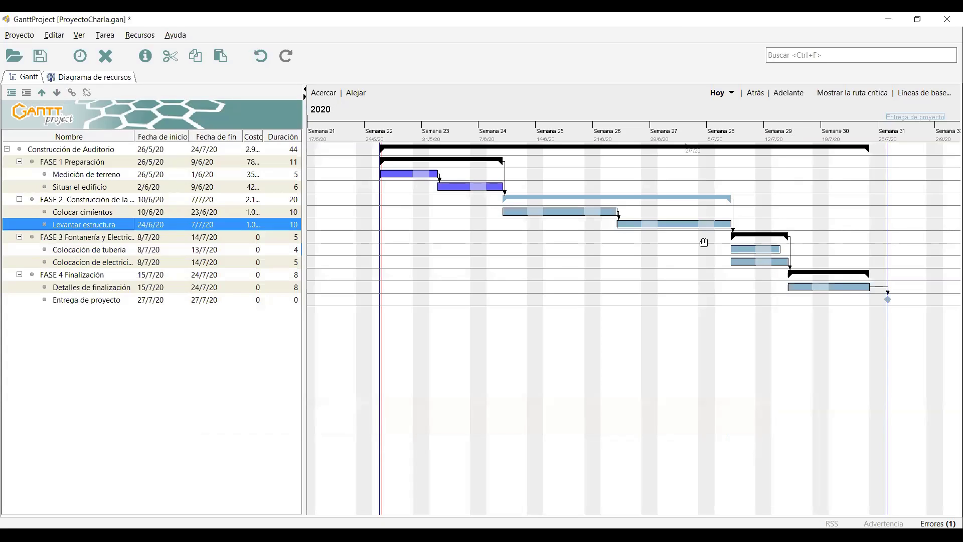
left_click(735, 250)
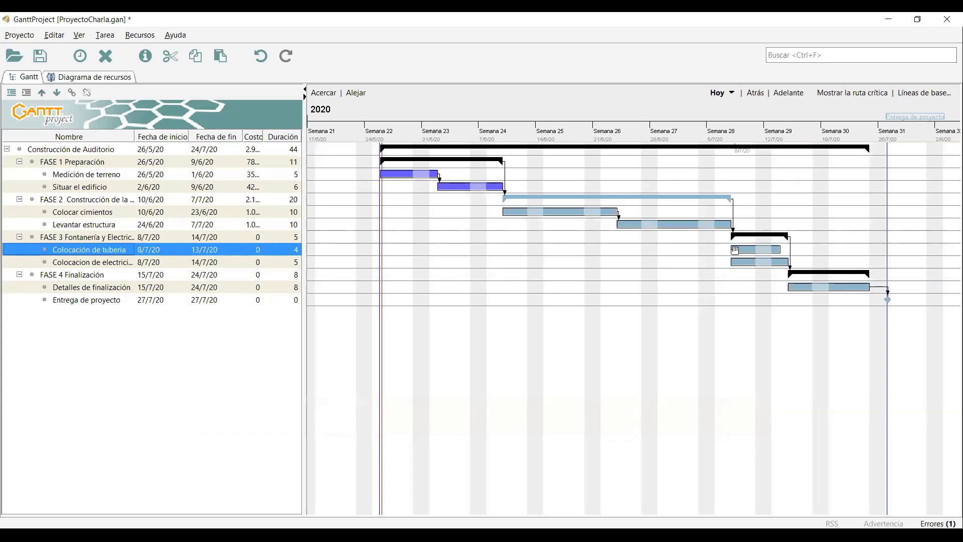
Staff Colocación de tubería with Arquitecto Principal and Fontanero.
left_click(332, 143)
left_click(326, 188)
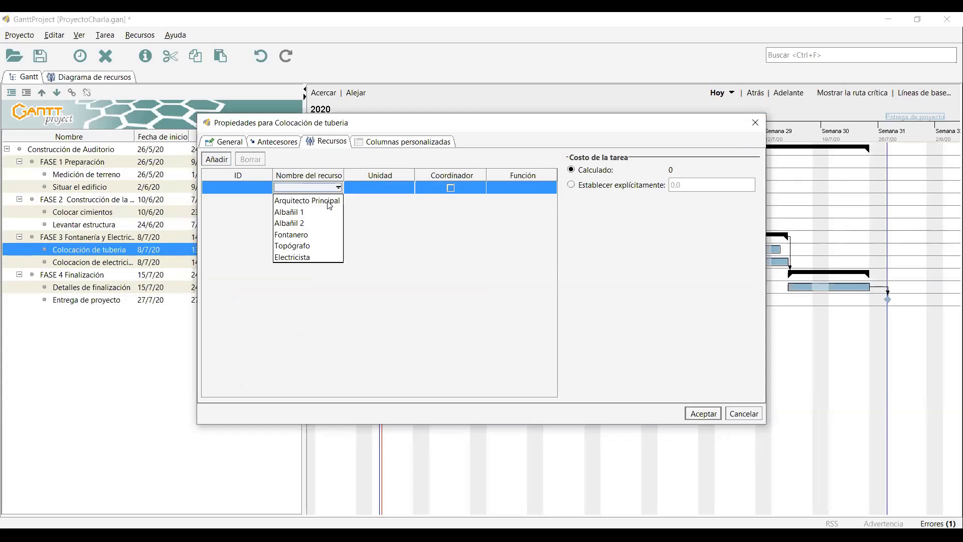
left_click(329, 201)
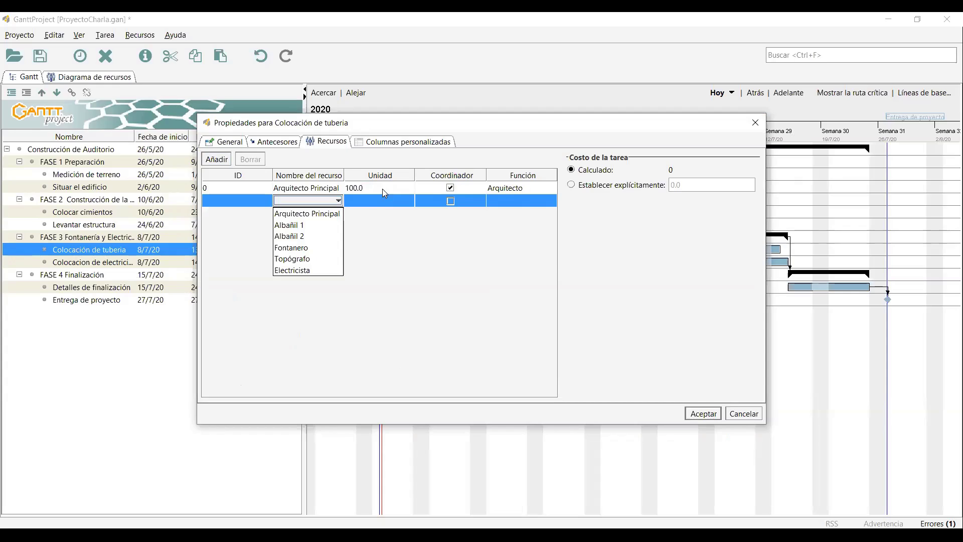
double_click(379, 187)
left_click(326, 200)
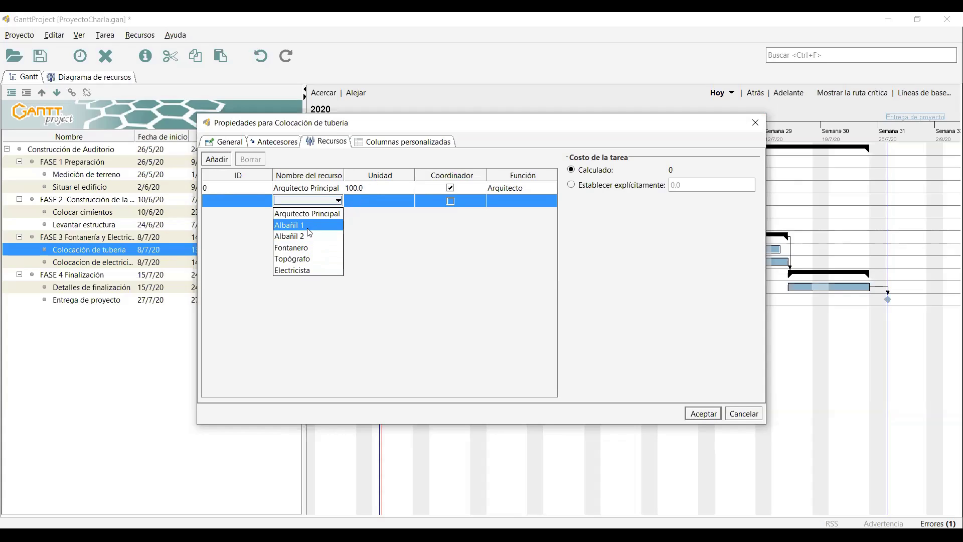
left_click(307, 248)
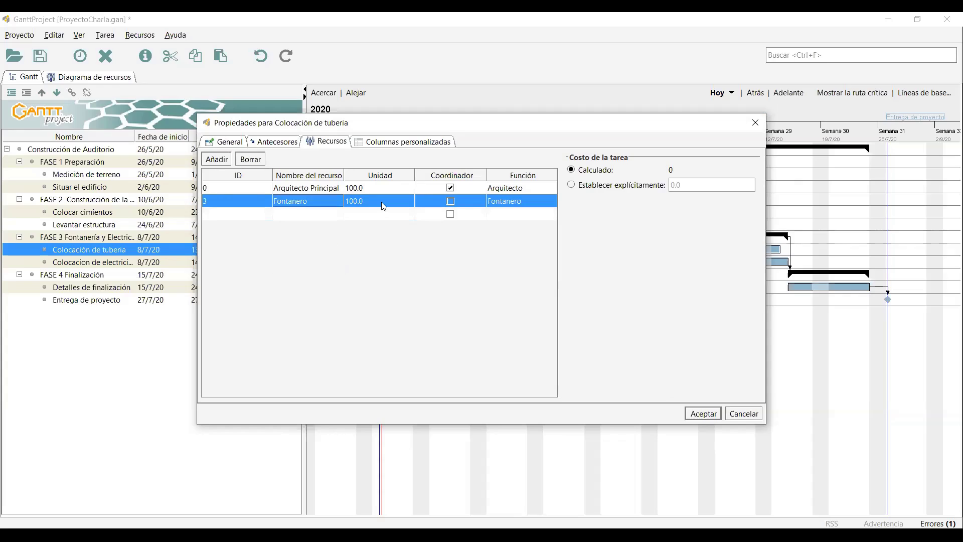
left_click(703, 414)
Open the electrical and plumbing task properties to review them, closing without changes.
left_click(747, 263)
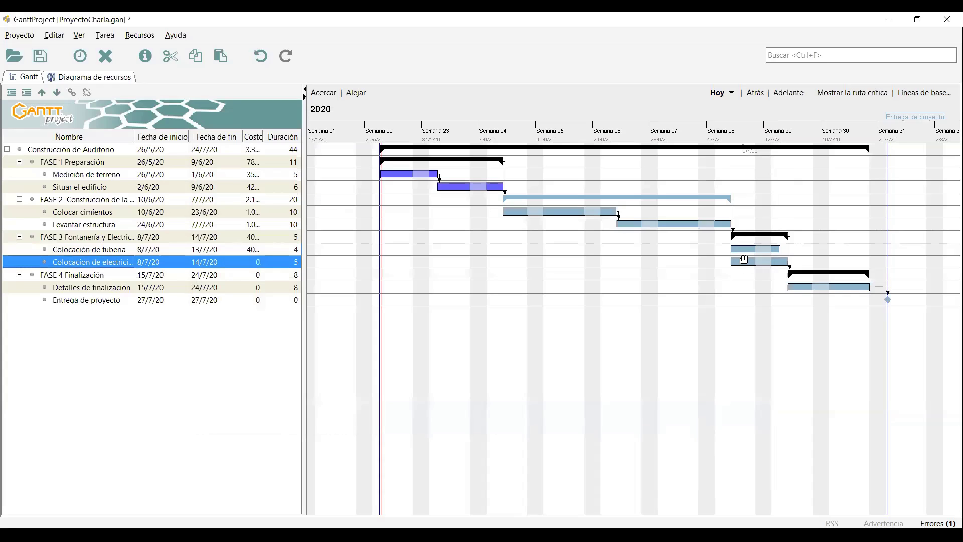
double_click(747, 265)
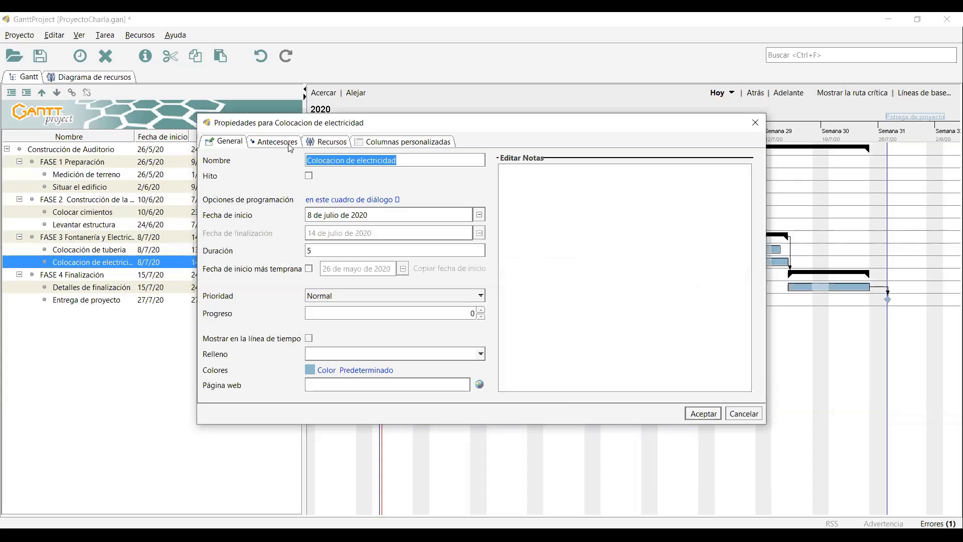
left_click(755, 122)
left_click(747, 250)
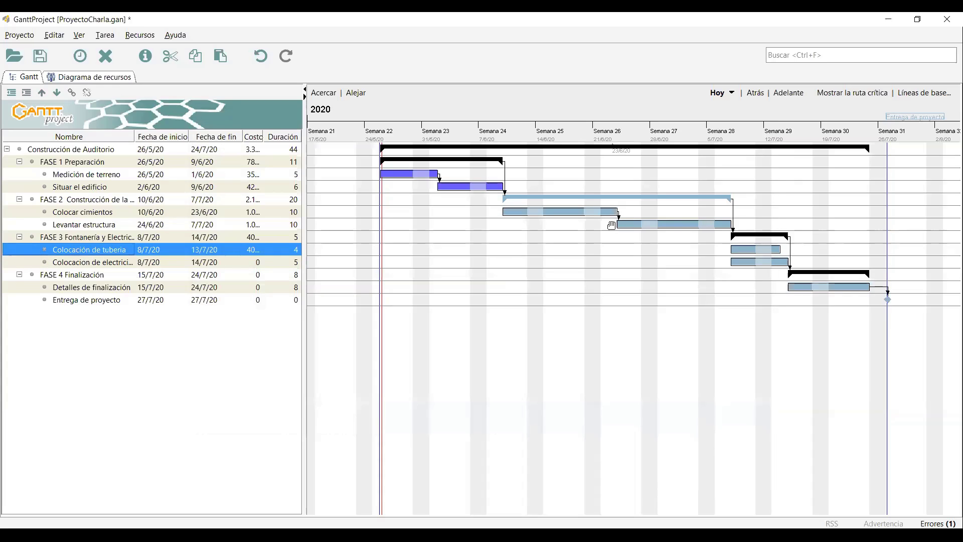
double_click(750, 249)
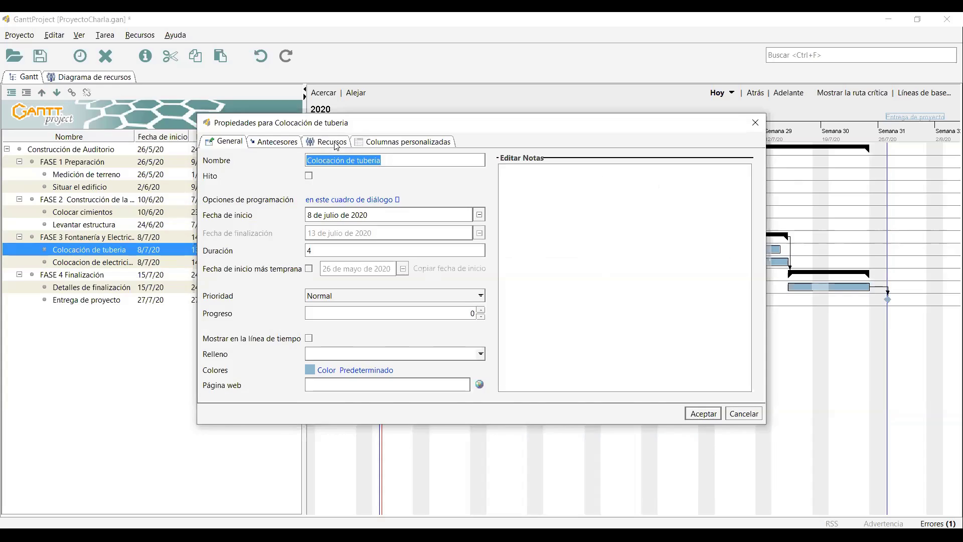
left_click(323, 200)
left_click(754, 123)
Staff Colocacion de electricidad with Arquitecto Principal and Electricista.
left_click(748, 262)
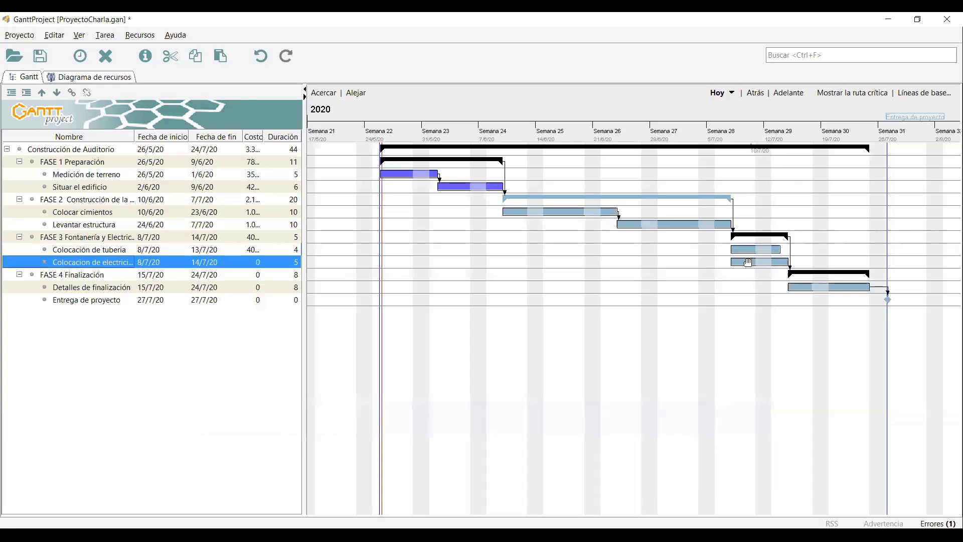
left_click(332, 143)
left_click(308, 188)
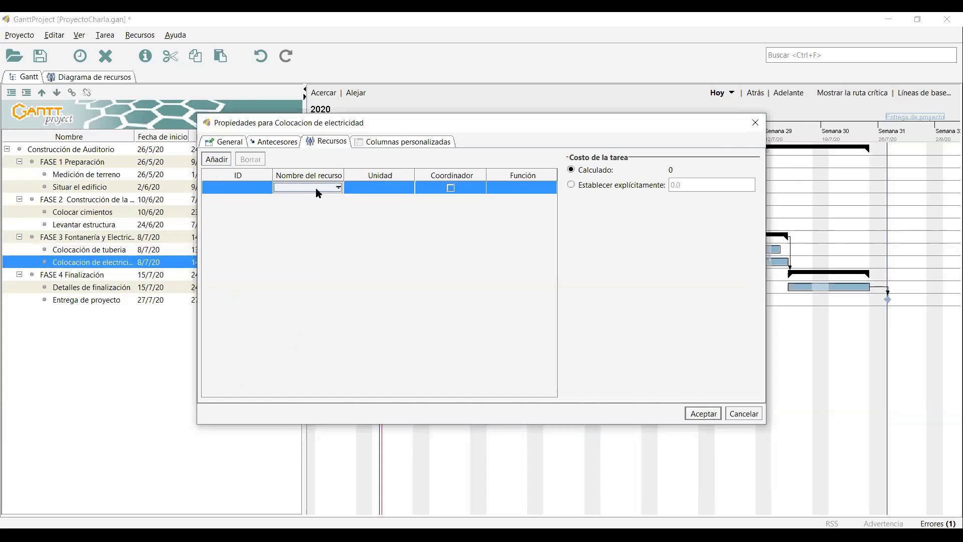
left_click(318, 189)
left_click(307, 197)
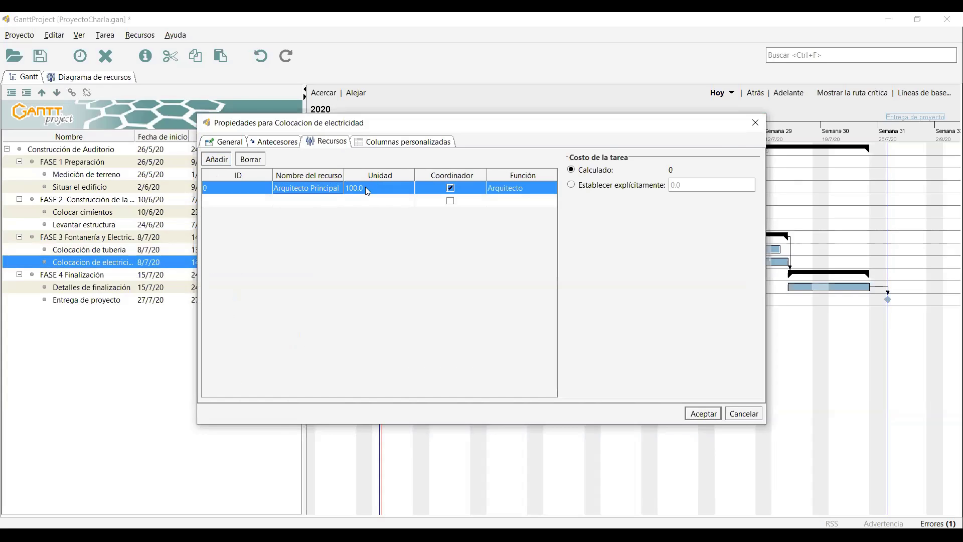
left_click(306, 200)
left_click(307, 200)
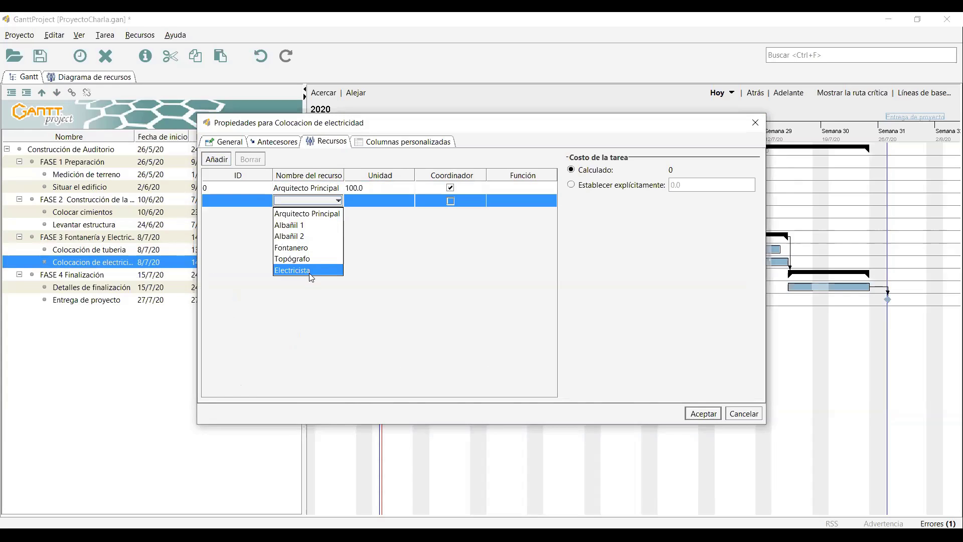
left_click(308, 270)
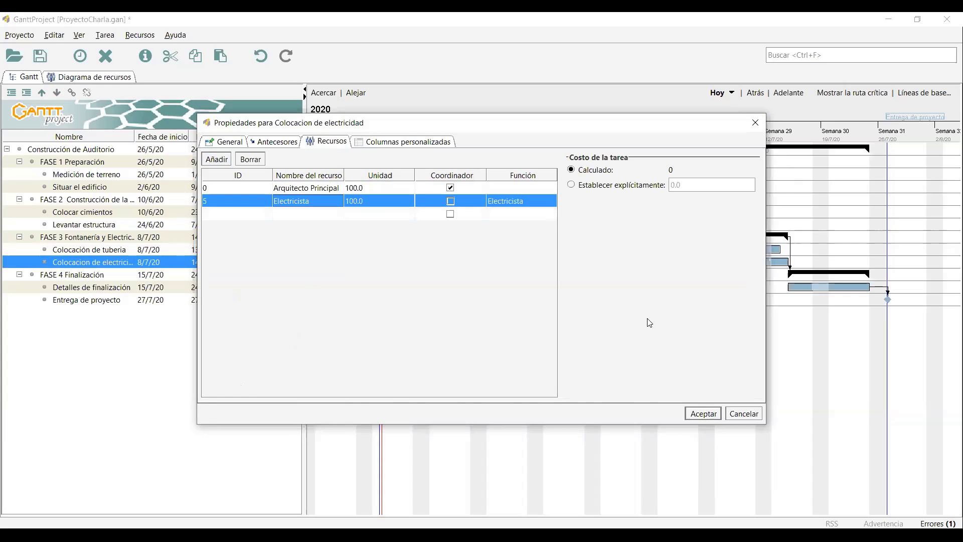
left_click(698, 411)
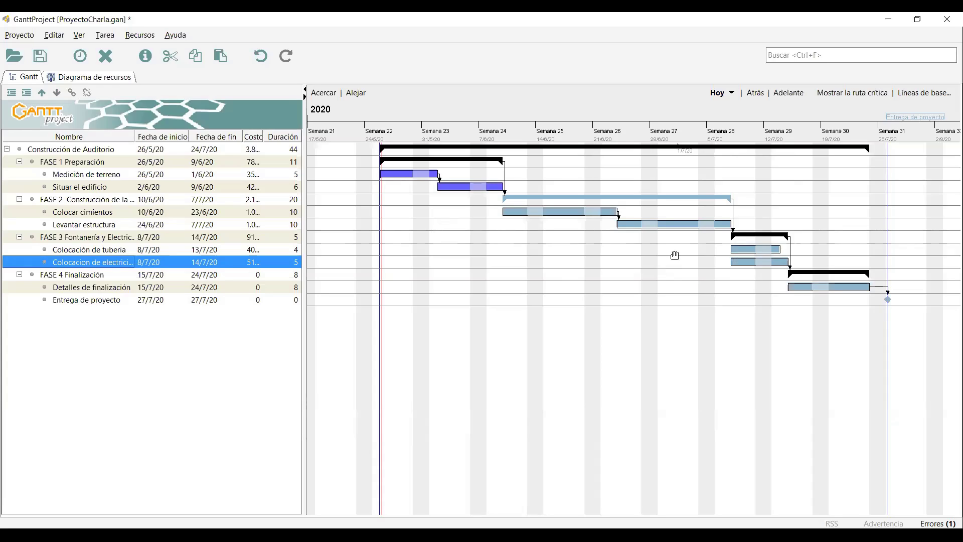
left_click(110, 77)
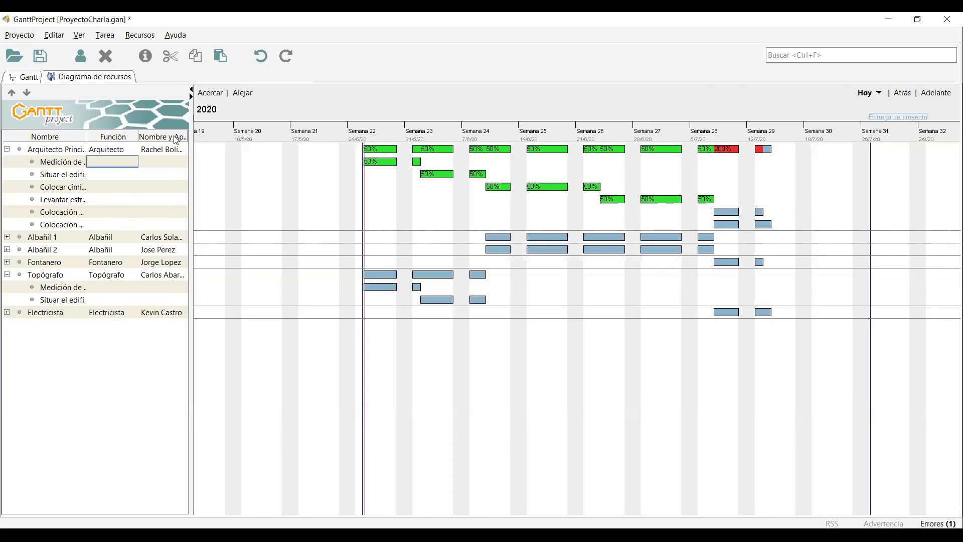
left_click(23, 77)
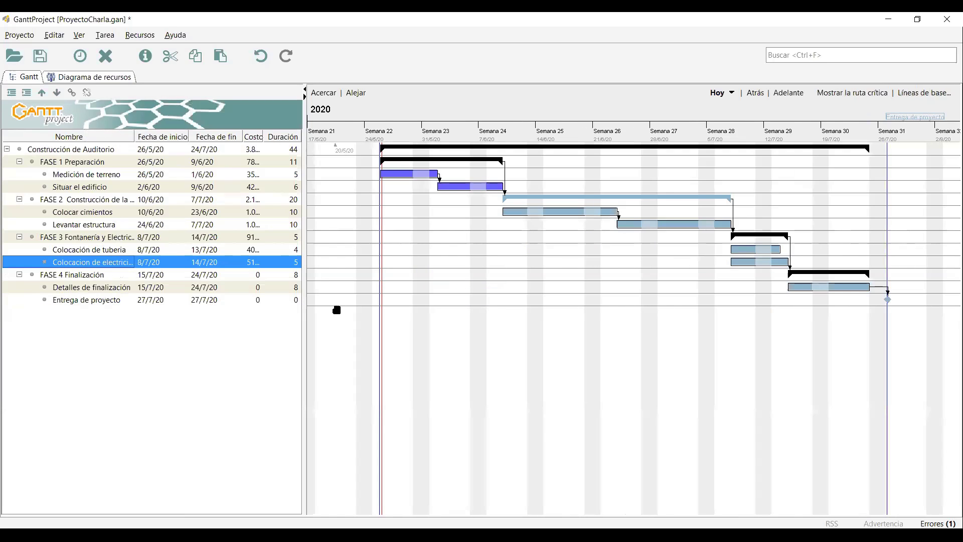
Reduce Arquitecto Principal's allocation on Colocación de tubería from 100.0 to 50 units.
left_click(114, 253)
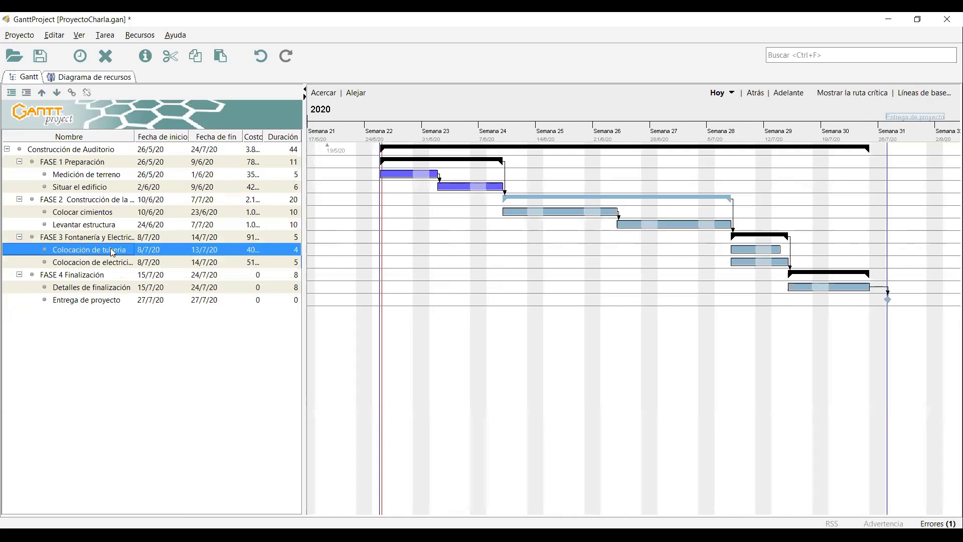
left_click(331, 142)
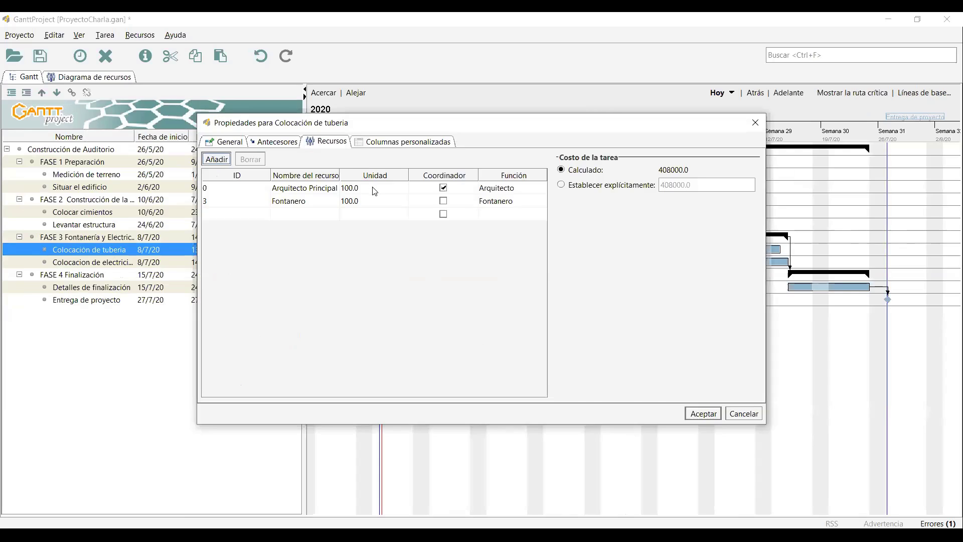
double_click(372, 189)
left_click_drag(317, 179, 326, 188)
type("50")
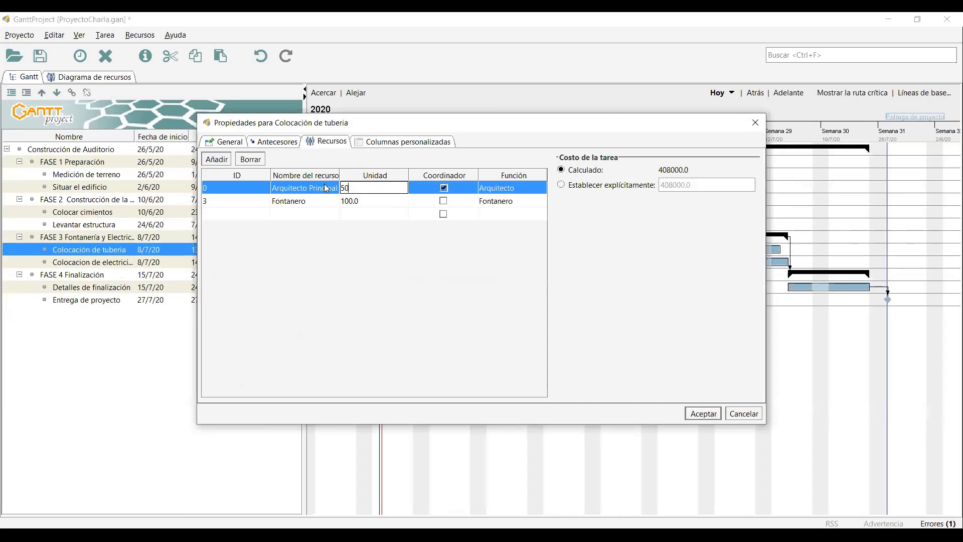
key("Return")
left_click(704, 414)
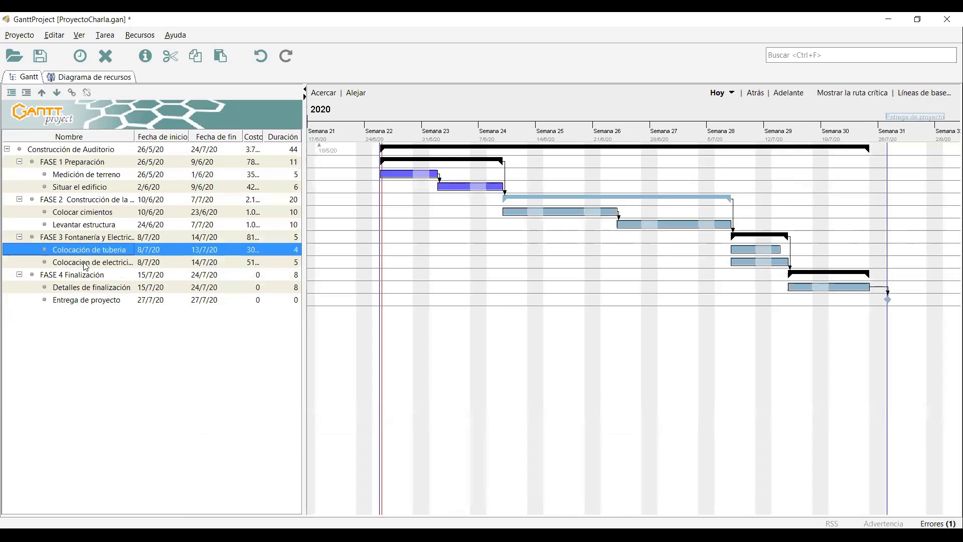
Reduce Arquitecto Principal on Colocacion de electricidad to 50 units and verify the resource chart.
double_click(115, 262)
left_click(331, 145)
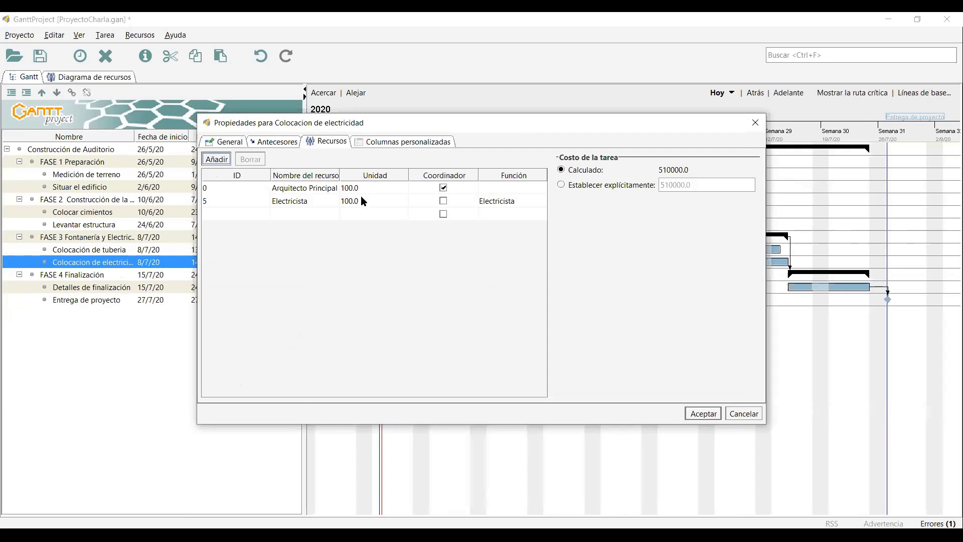
left_click_drag(359, 191, 319, 180)
type("50")
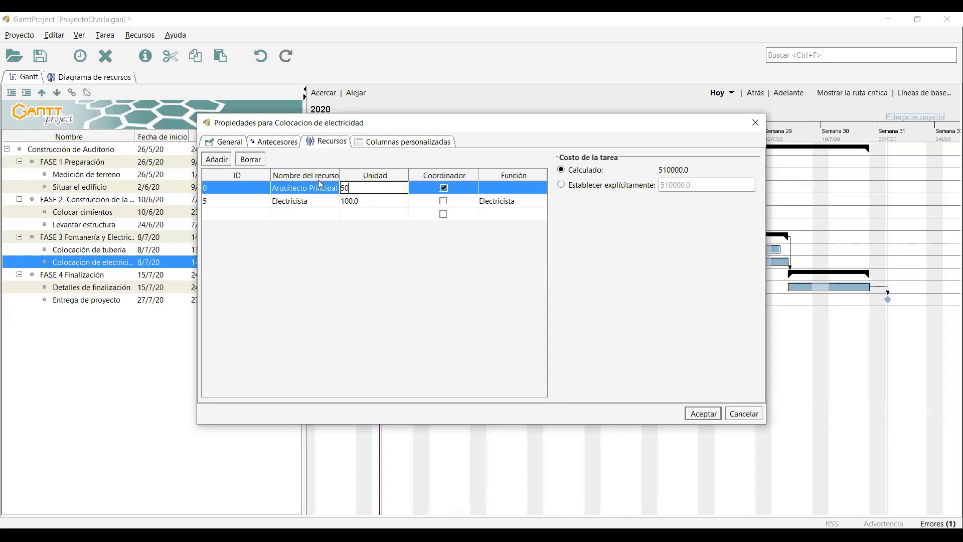
left_click(704, 414)
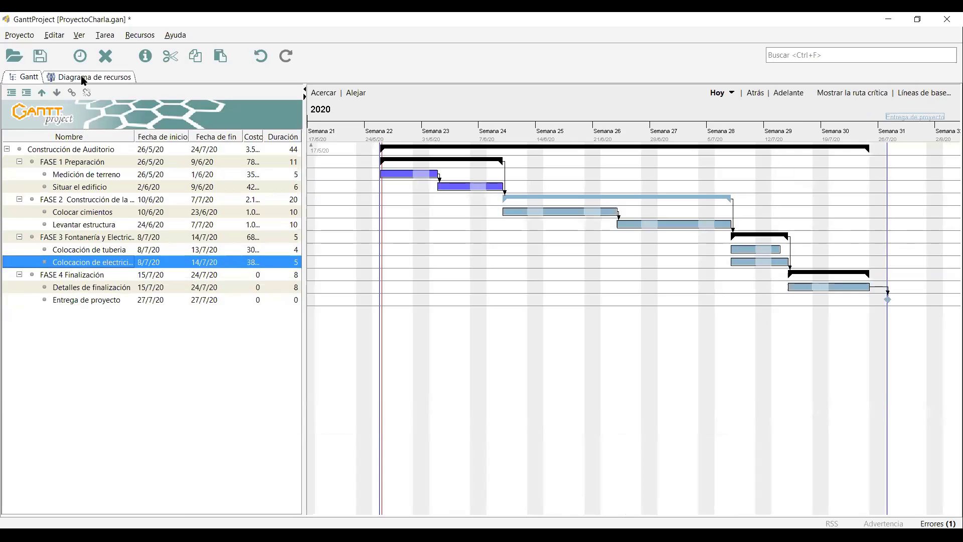
left_click(83, 78)
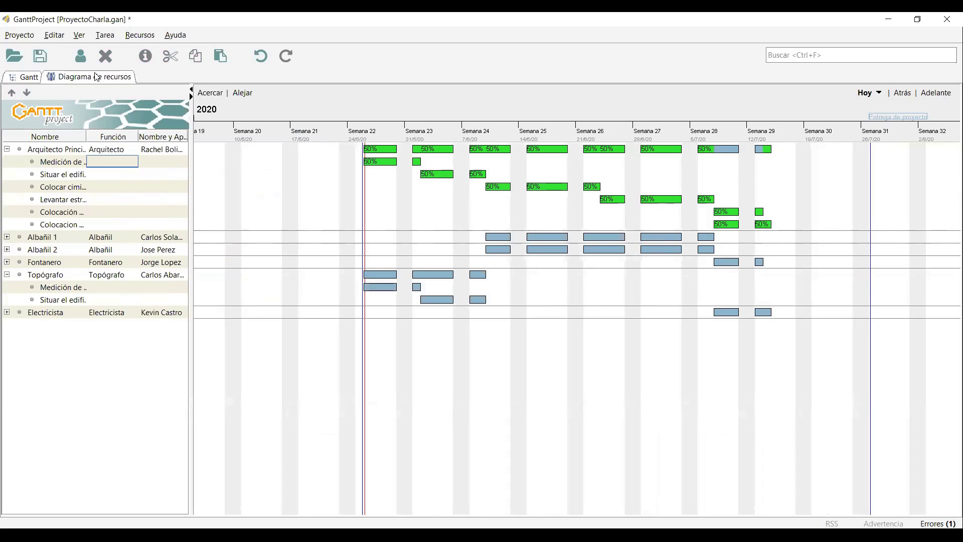
left_click(15, 77)
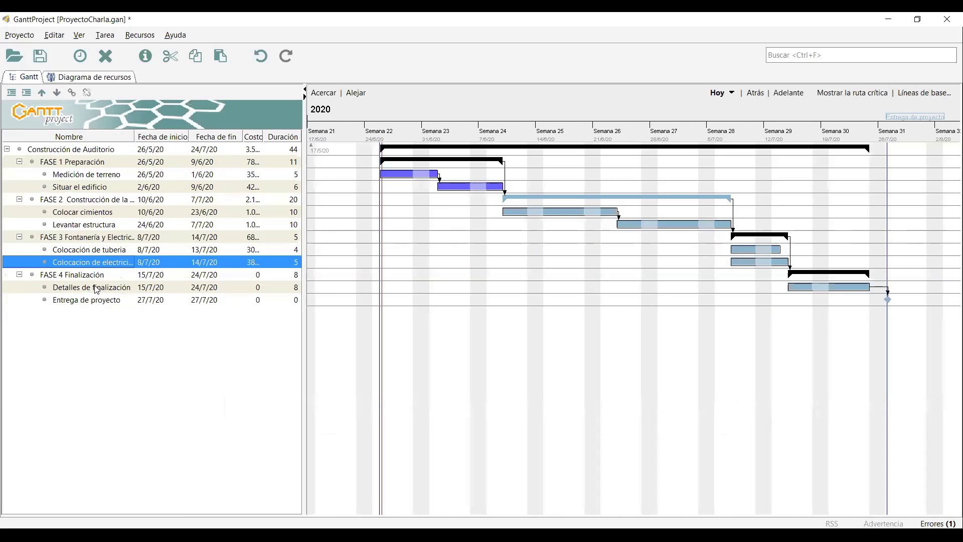
Staff Detalles de finalización with Arquitecto Principal, Albañil 1 and Albañil 2.
left_click(97, 289)
left_click(326, 142)
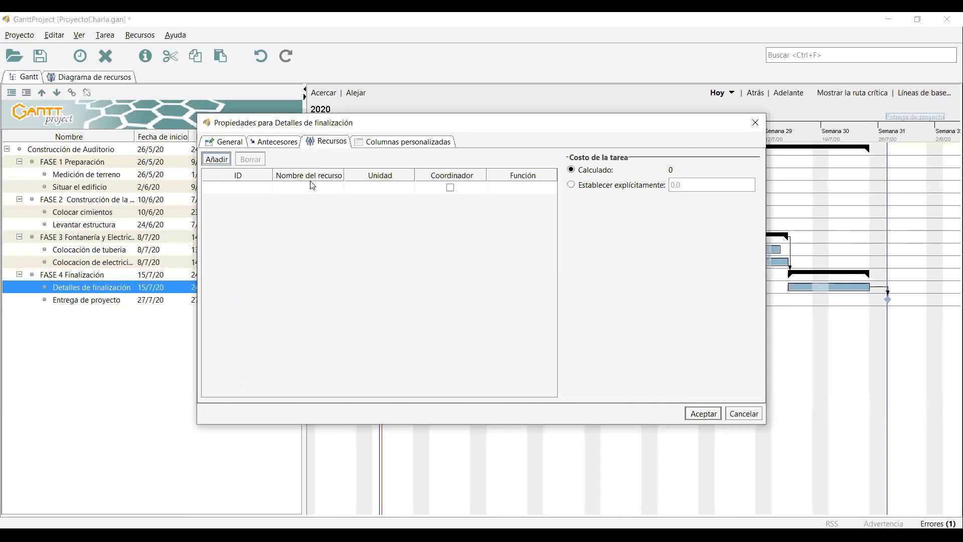
left_click(311, 187)
left_click(311, 200)
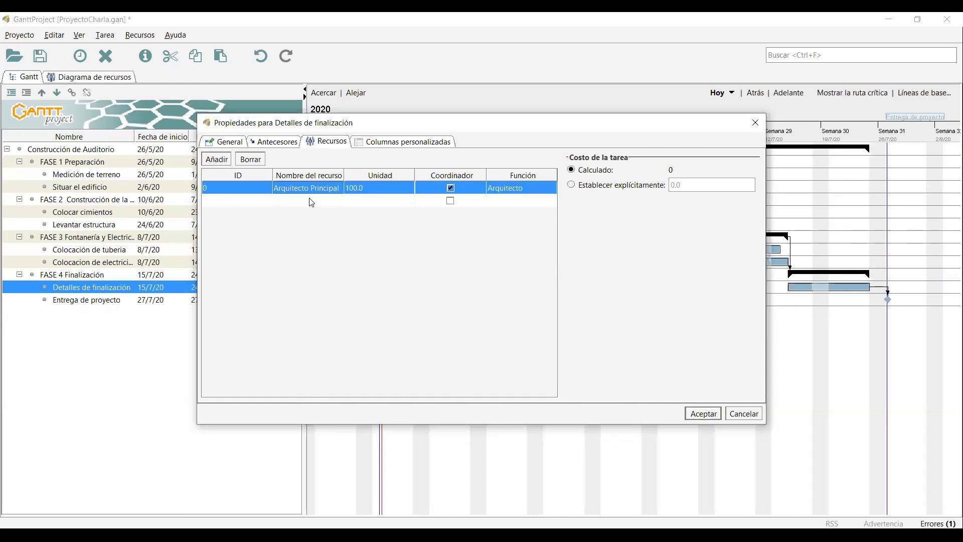
left_click(312, 200)
left_click(305, 209)
left_click(307, 214)
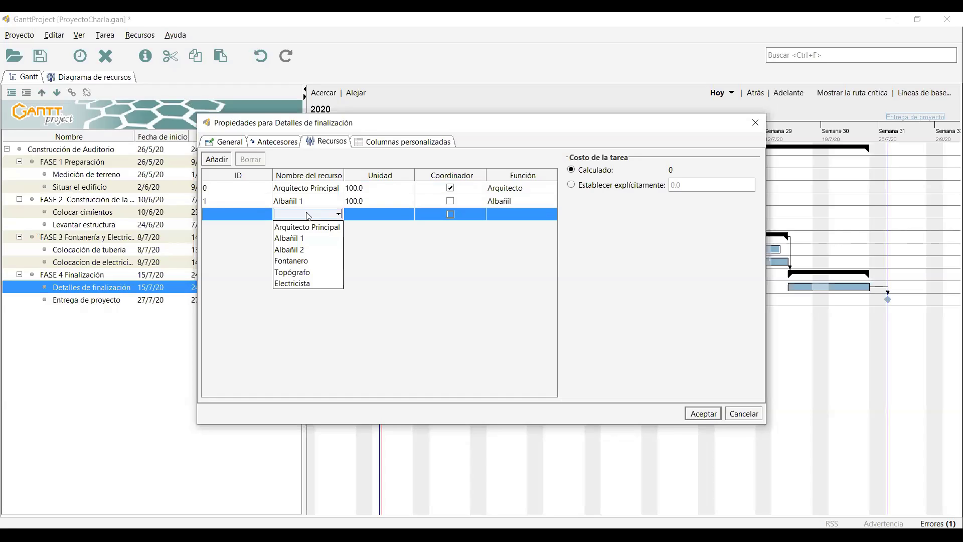
left_click(312, 249)
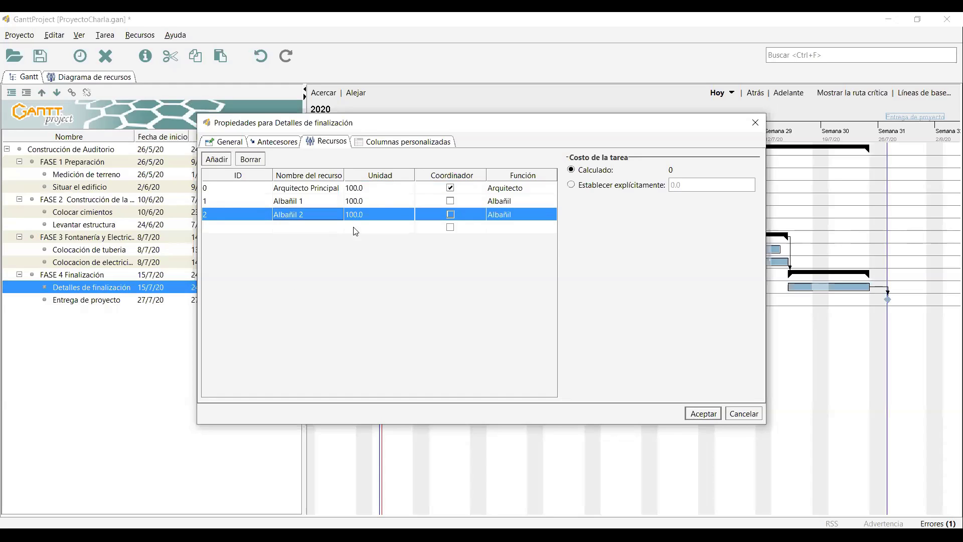
left_click(712, 414)
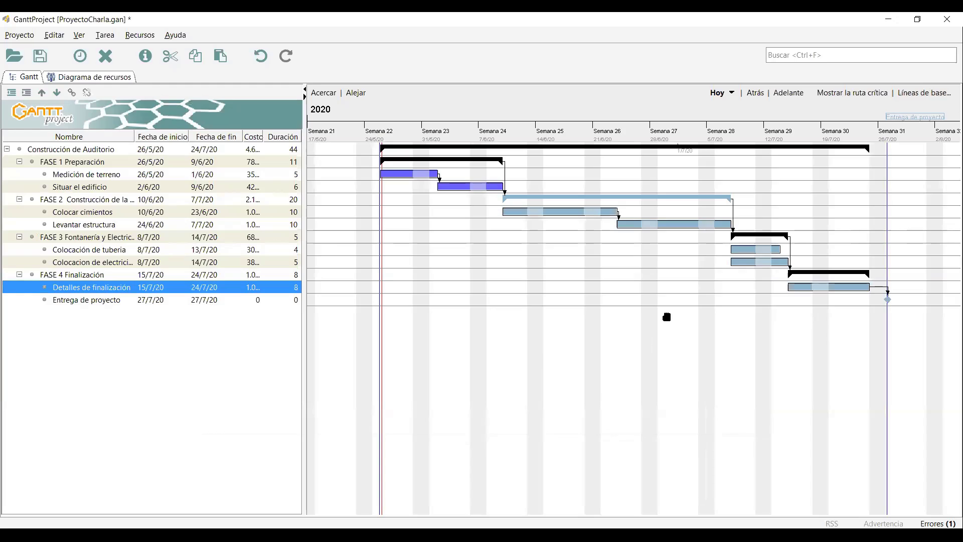
Assign Arquitecto Principal to the Entrega de proyecto milestone.
left_click(89, 302)
double_click(90, 307)
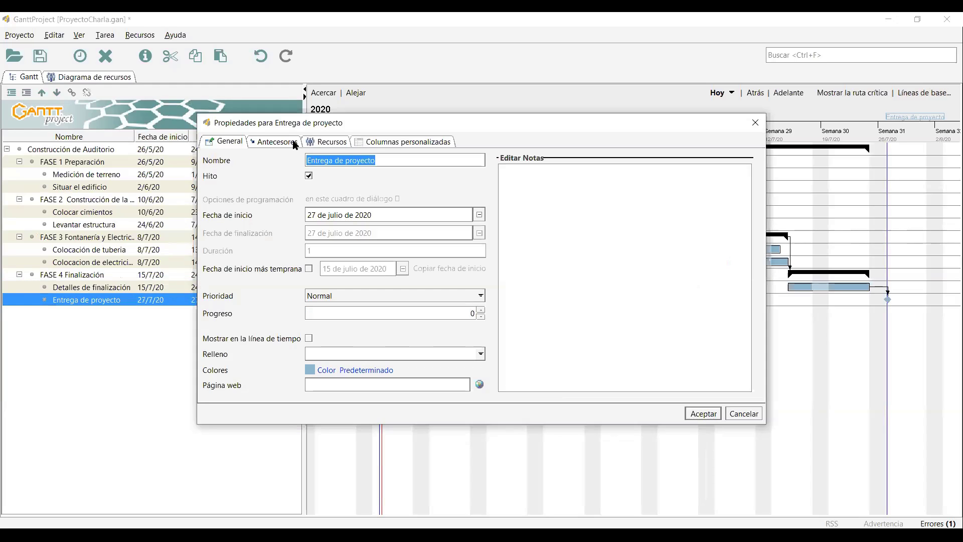
left_click(275, 142)
left_click(327, 141)
left_click(313, 187)
left_click(314, 200)
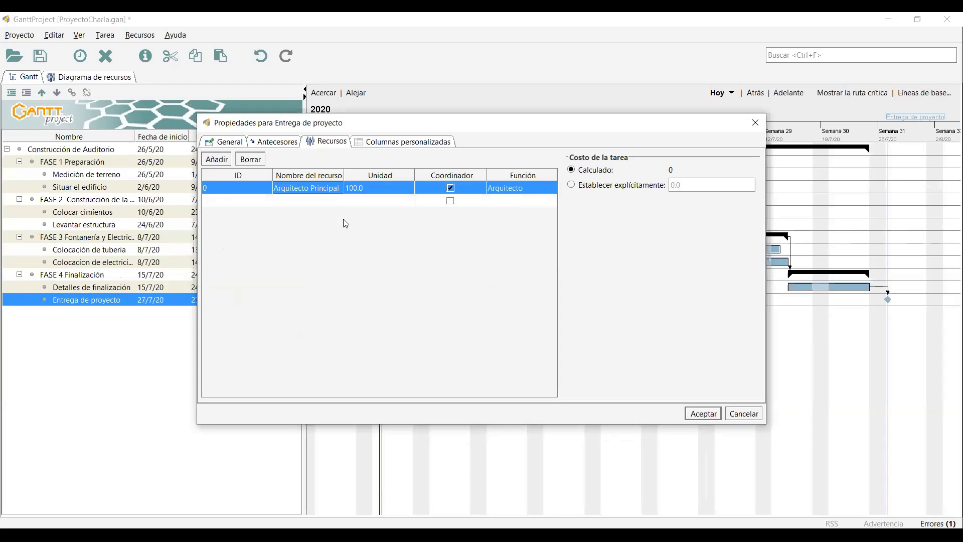
left_click(703, 413)
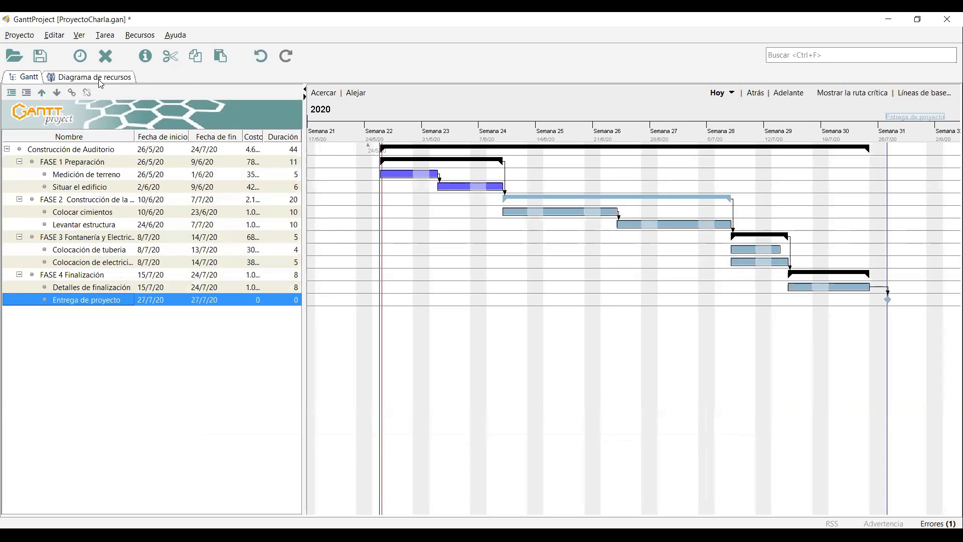
left_click(95, 77)
Expand Albañil 1, Albañil 2, Fontanero and Electricista in the resource chart to list their tasks.
left_click(7, 262)
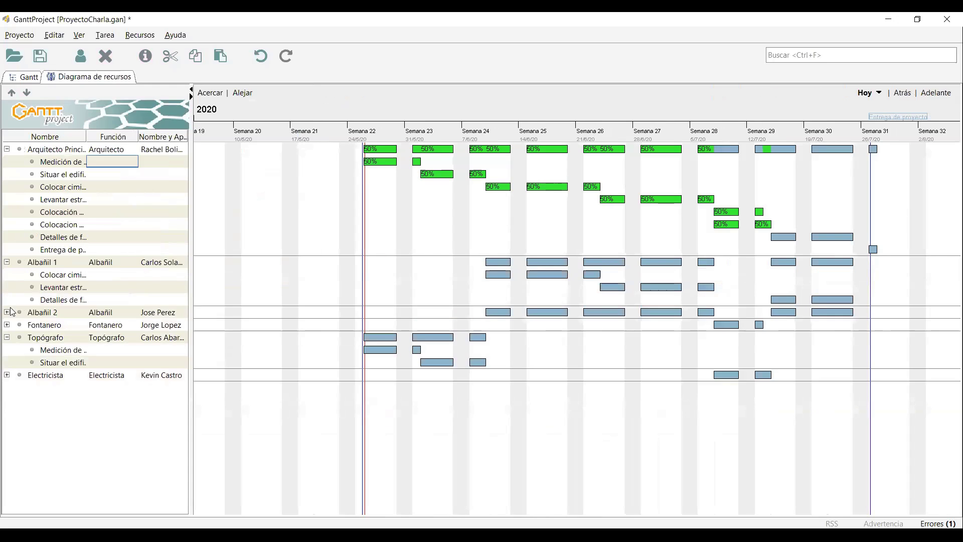
left_click(7, 312)
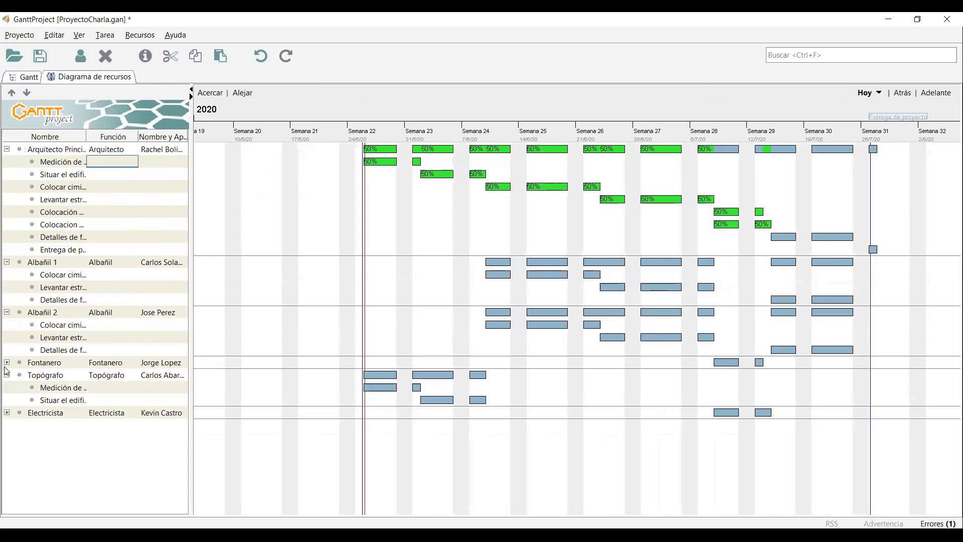
left_click(7, 363)
left_click(8, 425)
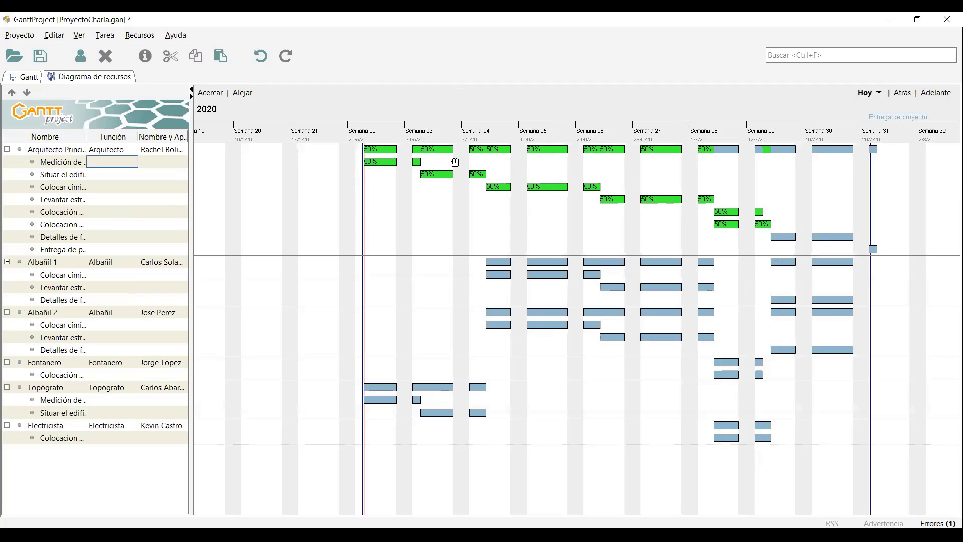
left_click(27, 76)
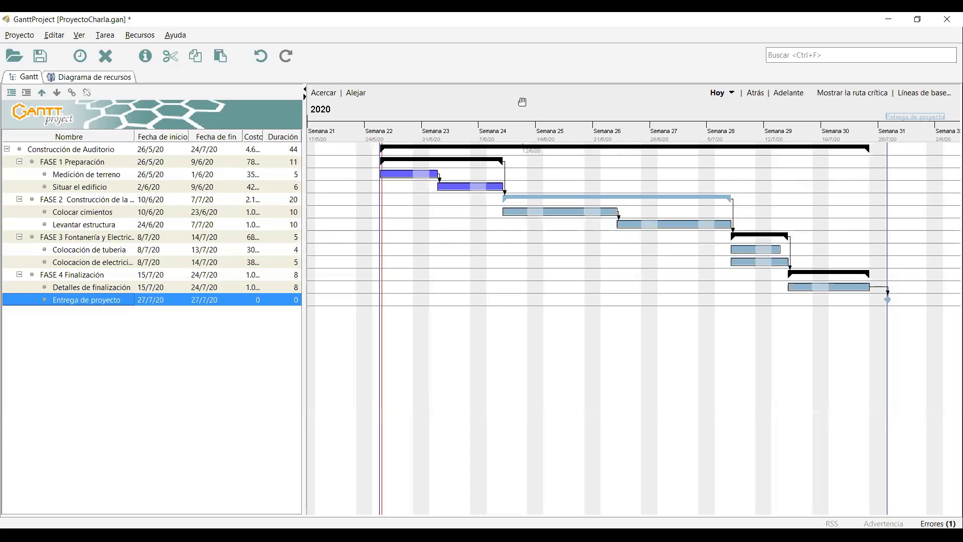
Set Propiedades del gráfico to show Recursos asignados to the right of each task bar.
right_click(622, 105)
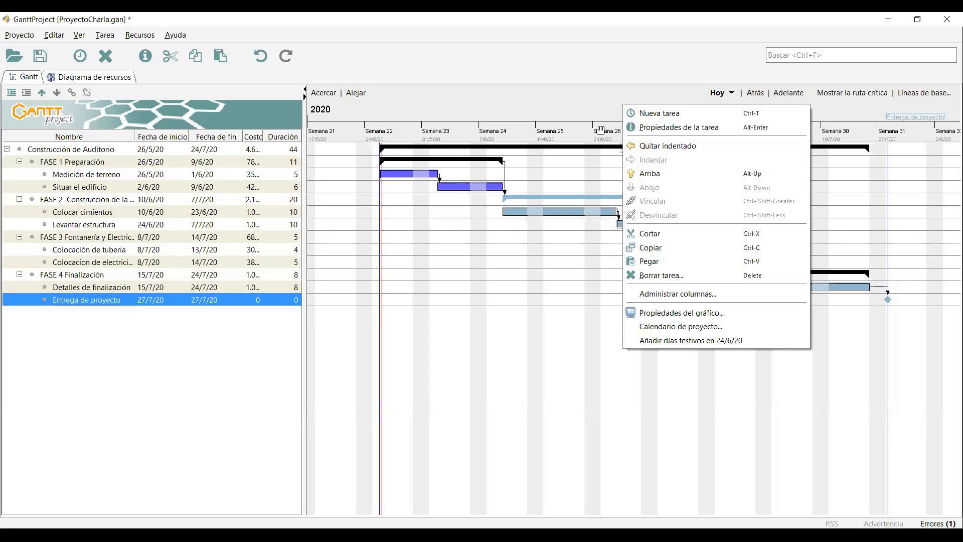
right_click(588, 107)
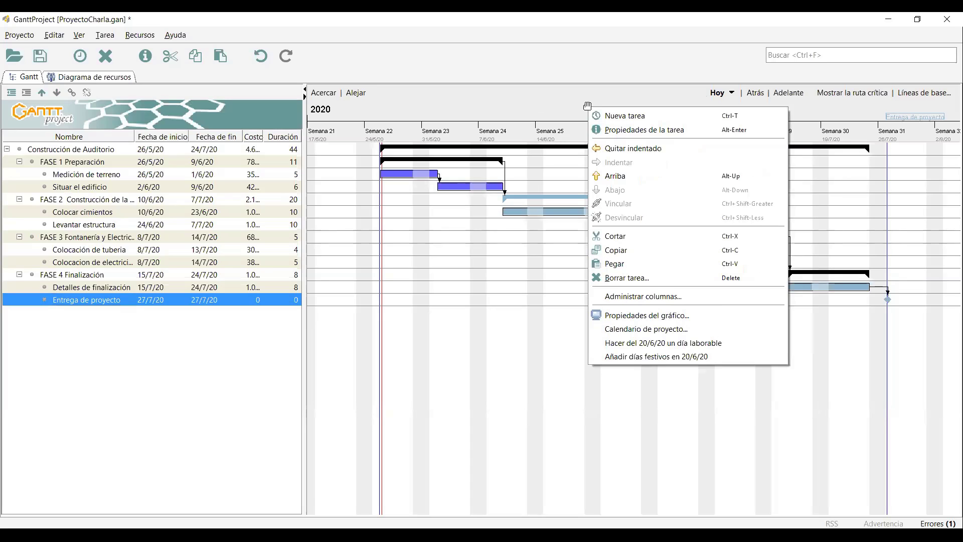
left_click(657, 316)
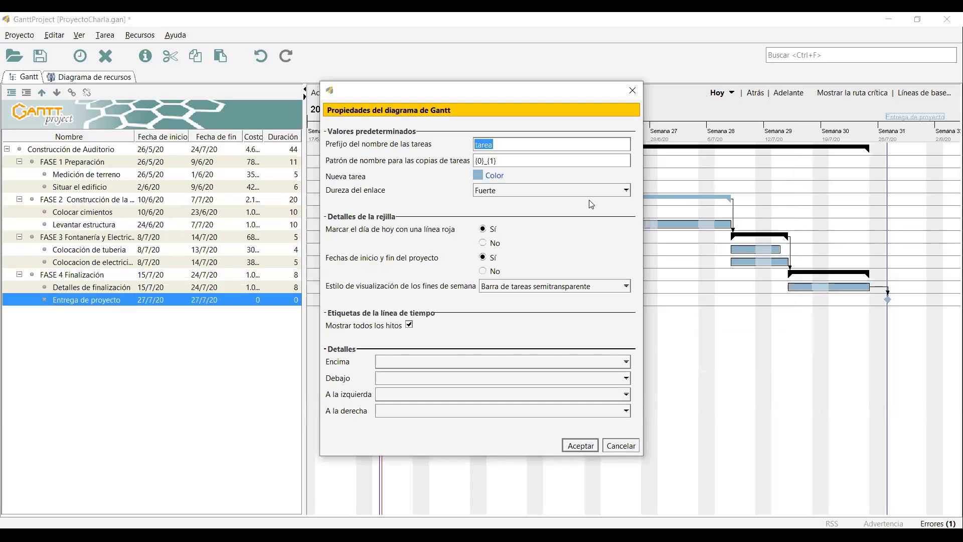
left_click(407, 415)
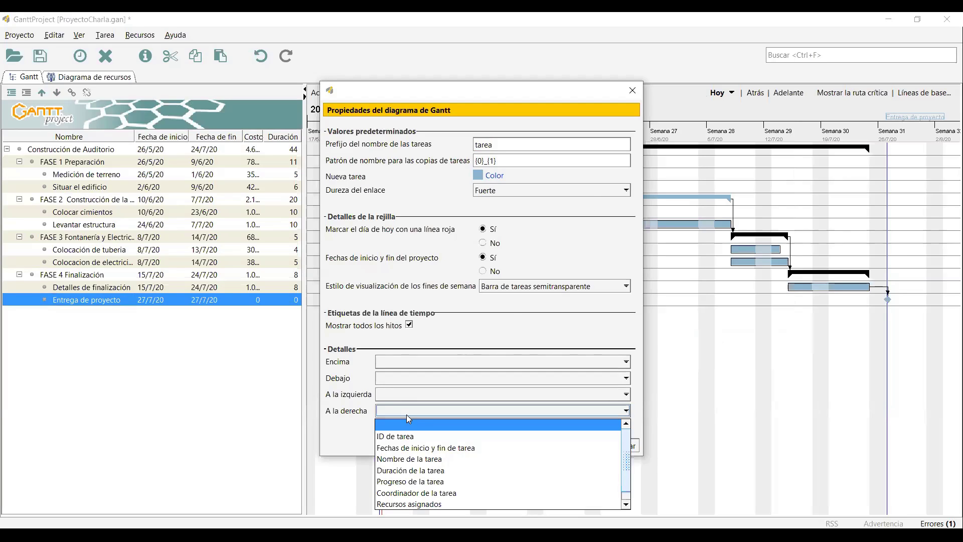
left_click(452, 492)
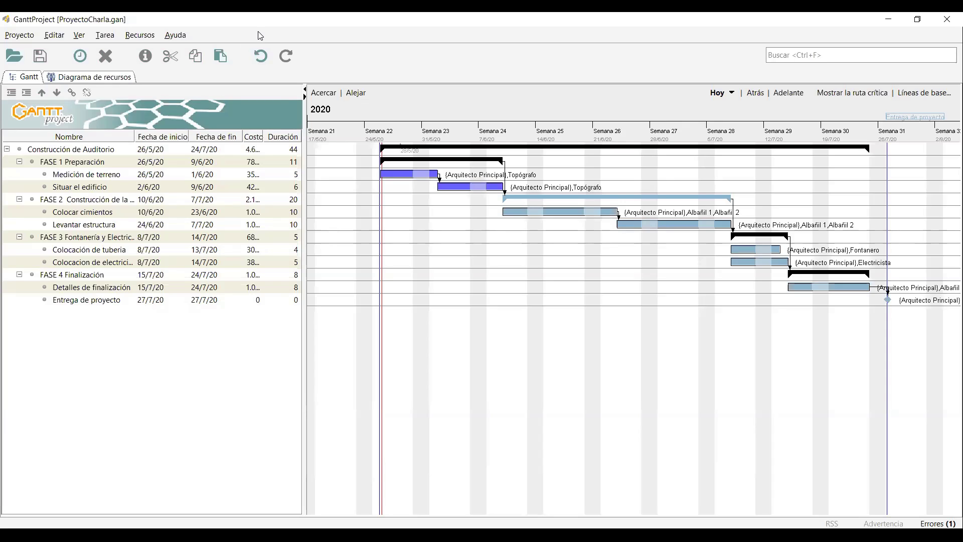
Preview the export wizard's image and PDF report formats, cancel, and glance at the resource chart.
left_click(31, 37)
key("Right")
mouse_move(23, 40)
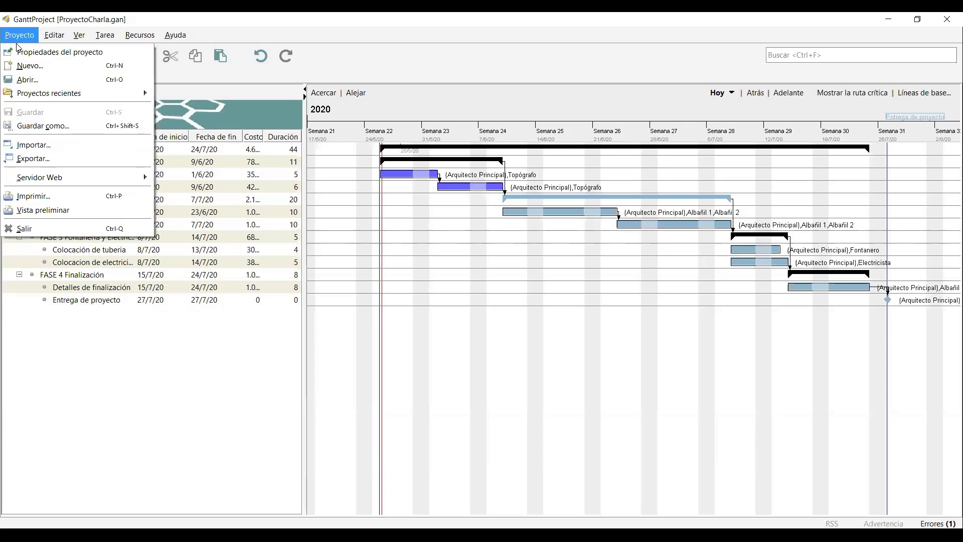
left_click(47, 160)
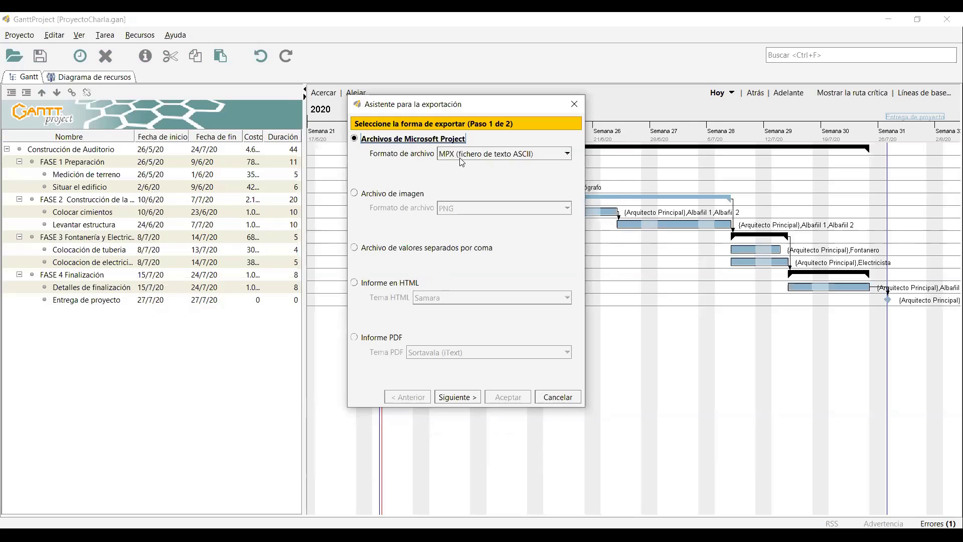
left_click(412, 195)
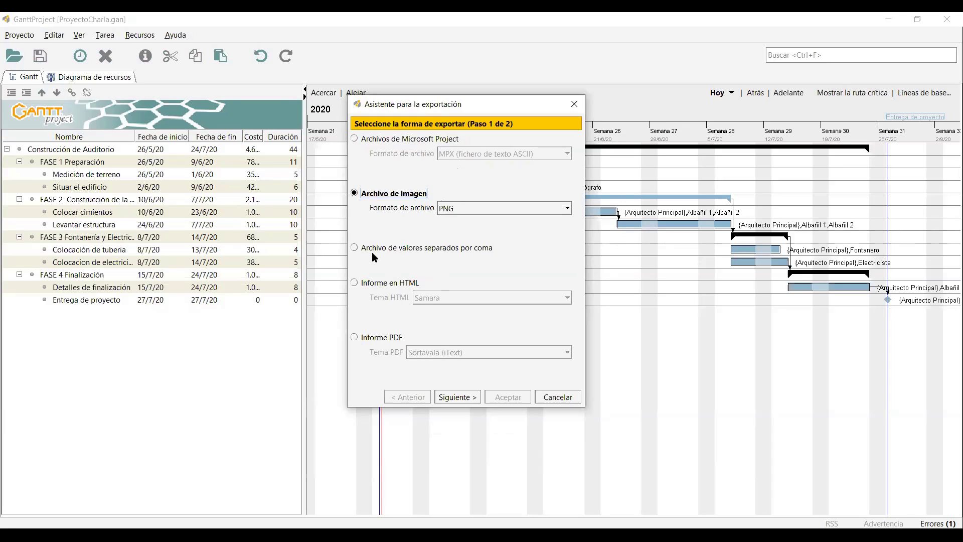
left_click(396, 339)
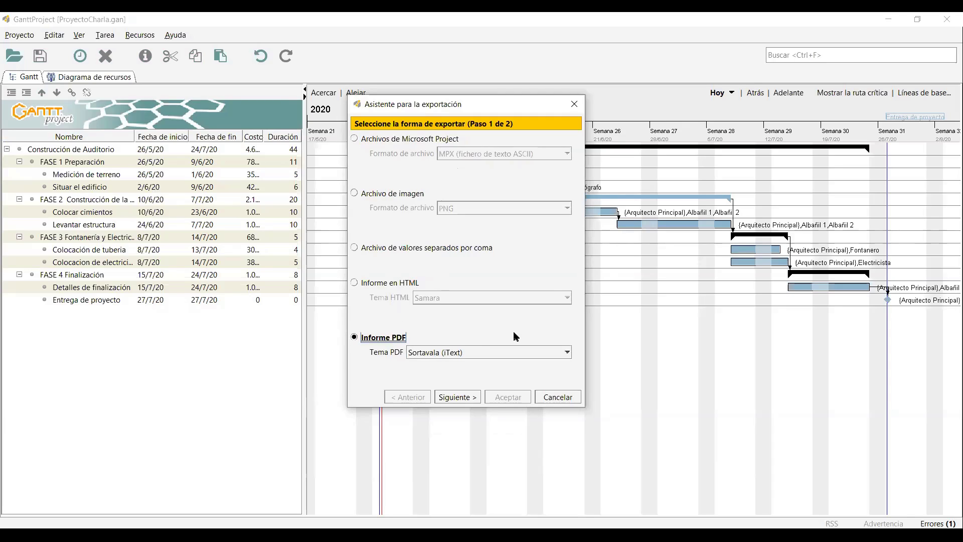
left_click(575, 105)
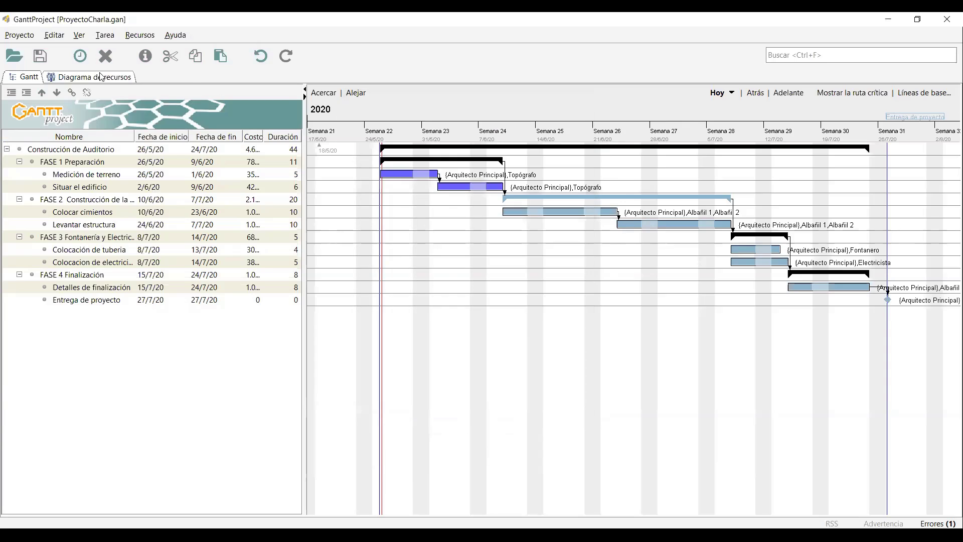
left_click(90, 77)
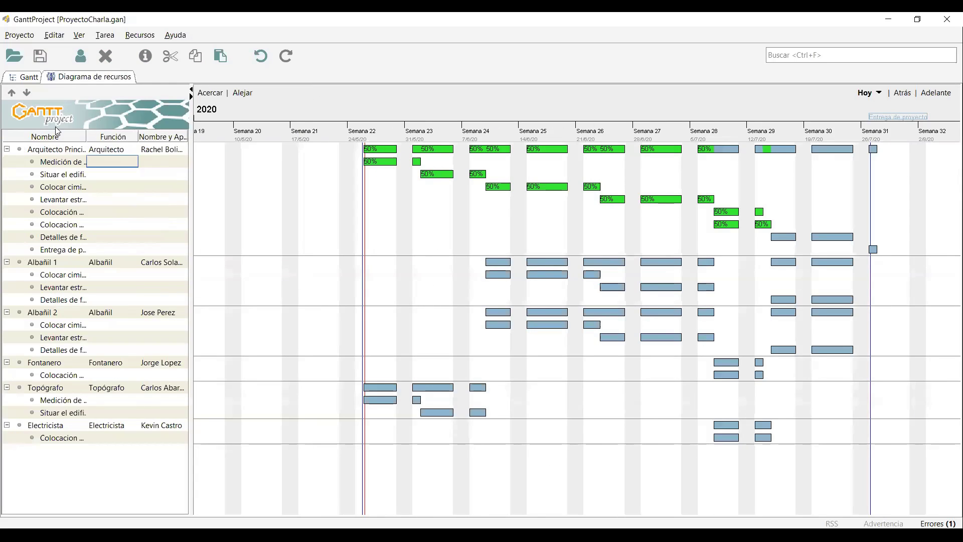
left_click(24, 77)
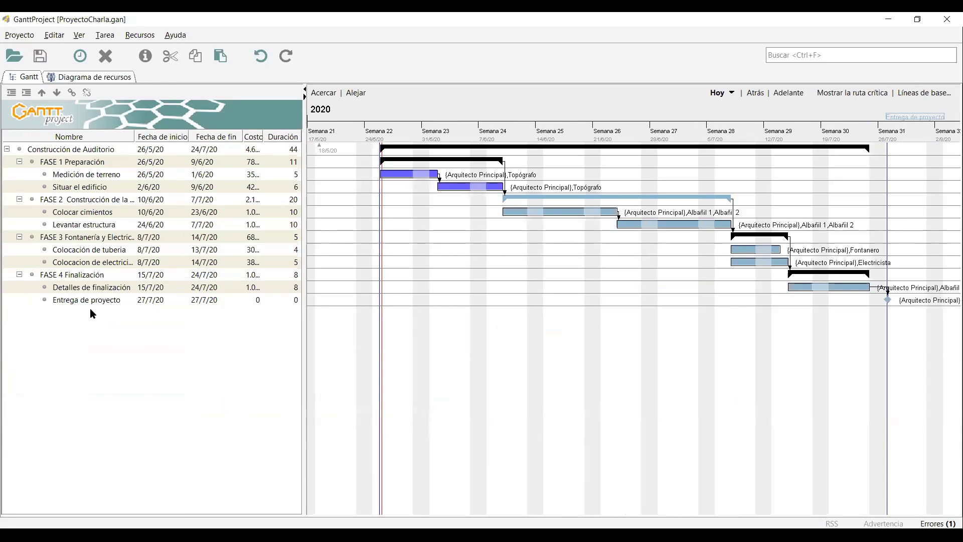
Rerun the PDF report export with A3 paper size and generate ProyectoCharla.pdf.
left_click(19, 35)
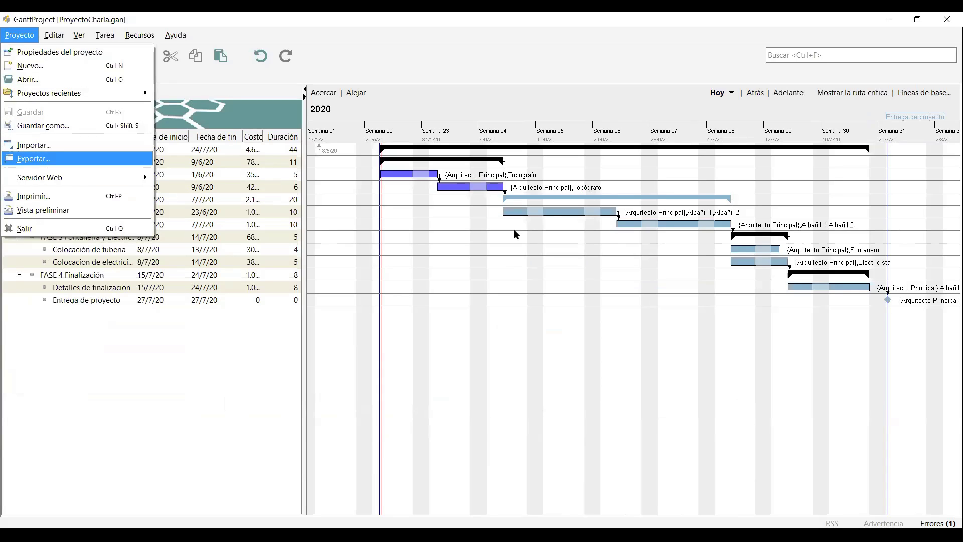
key("Return")
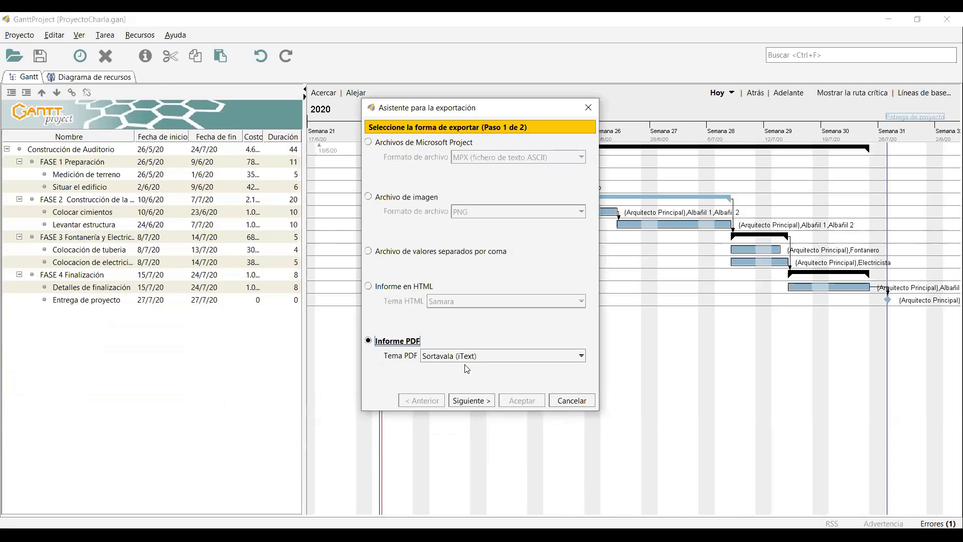
left_click(472, 400)
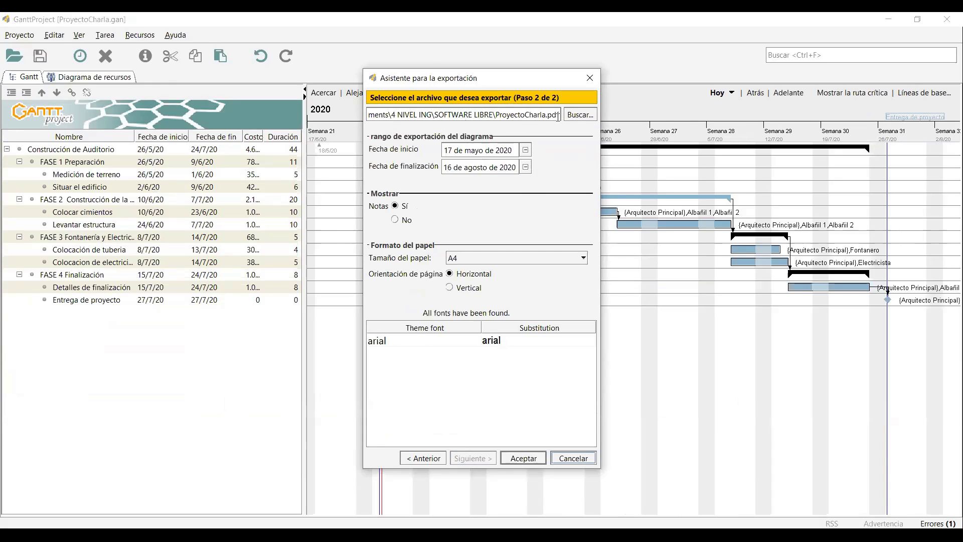
left_click(580, 119)
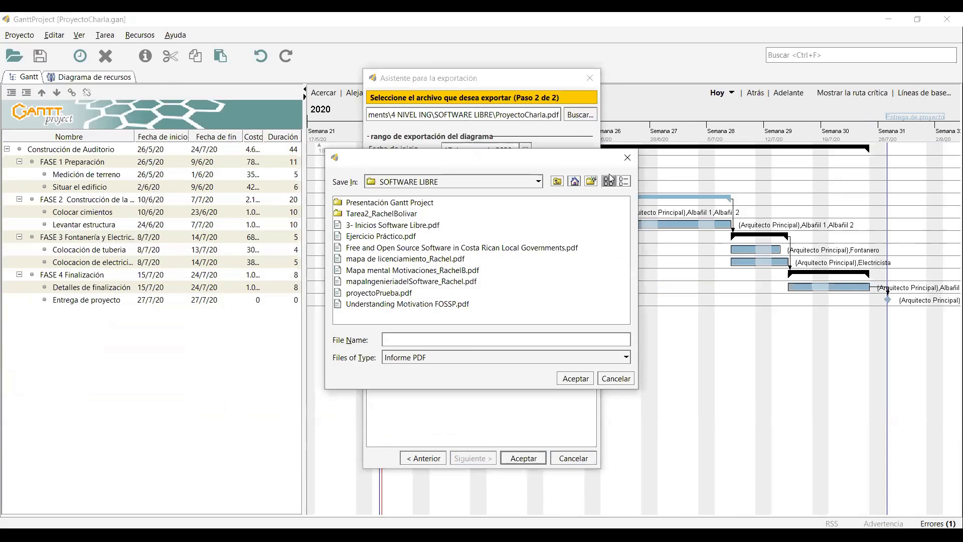
left_click(625, 157)
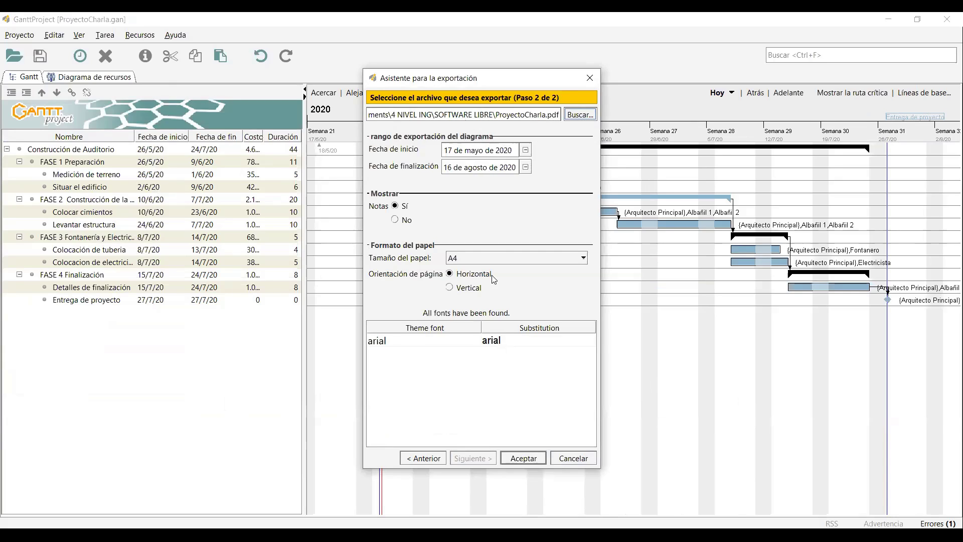
left_click(504, 257)
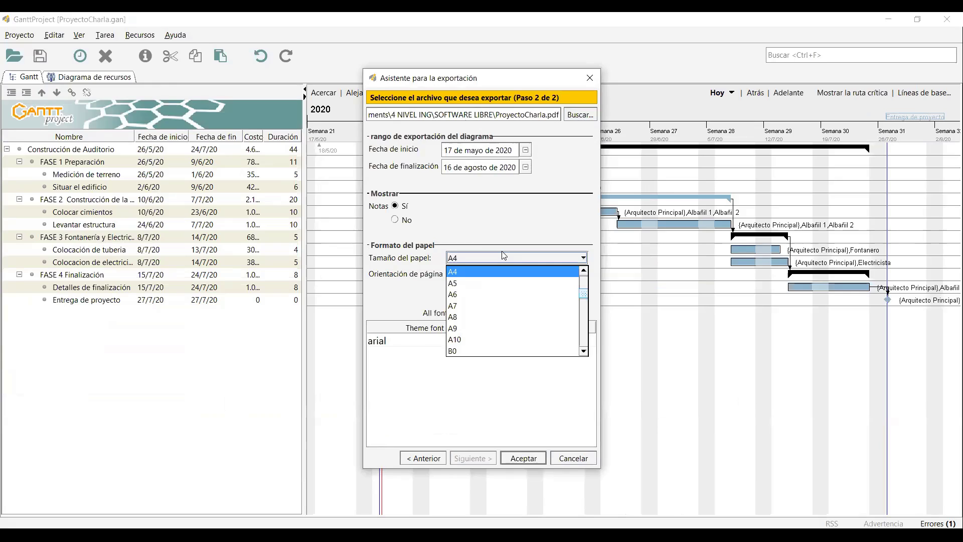
scroll(501, 291, "up", 2)
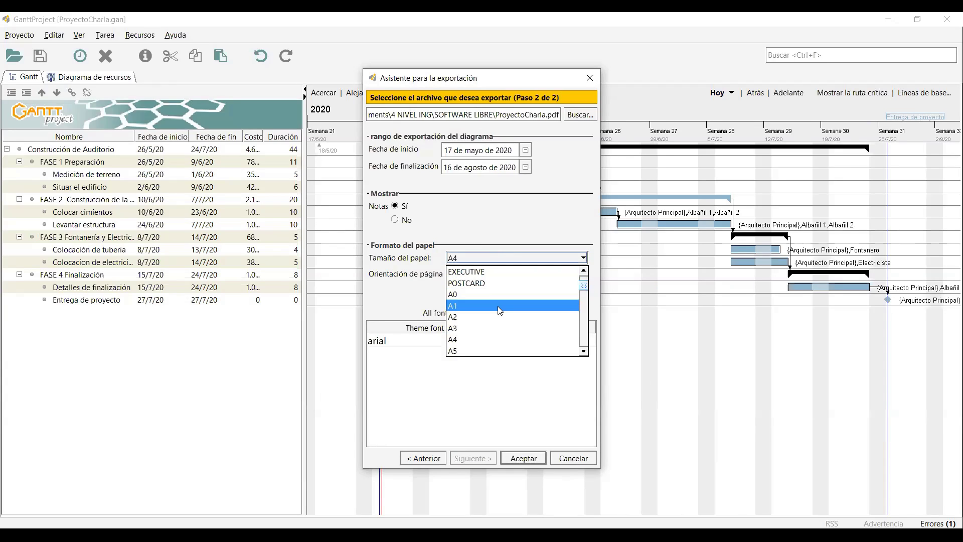
left_click(481, 329)
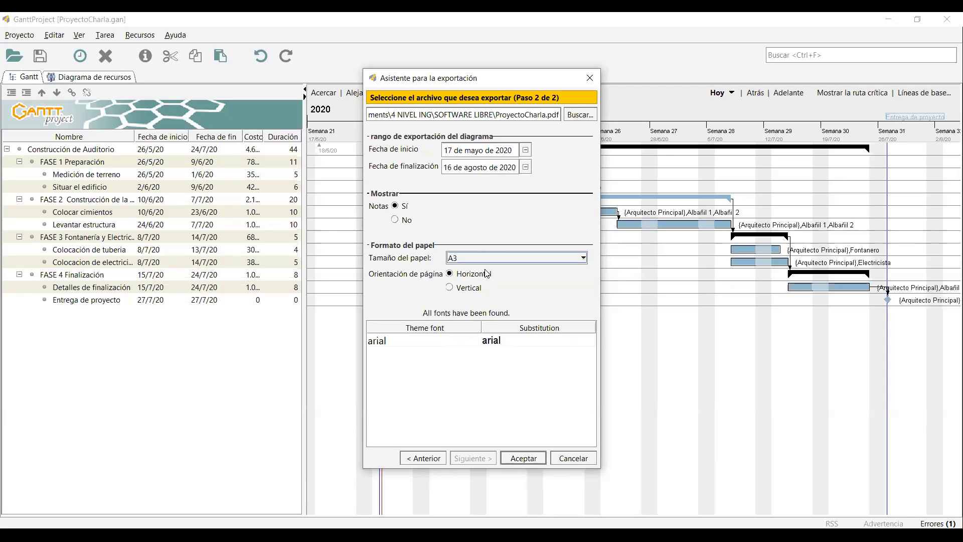
left_click(517, 452)
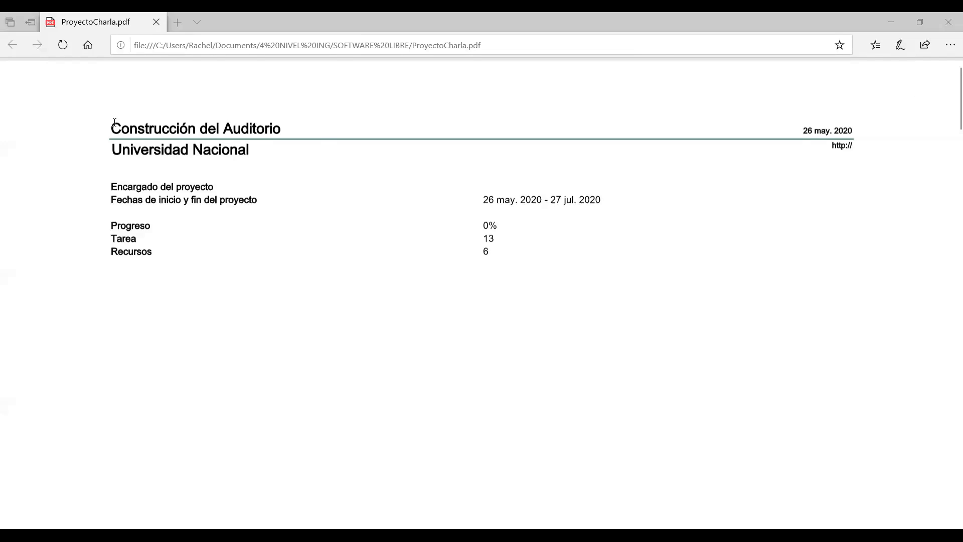
Scroll to the task table page and highlight the 4641000.0 total cost, 44-day duration and FASE 1 row.
left_click_drag(112, 123, 268, 148)
left_click(268, 148)
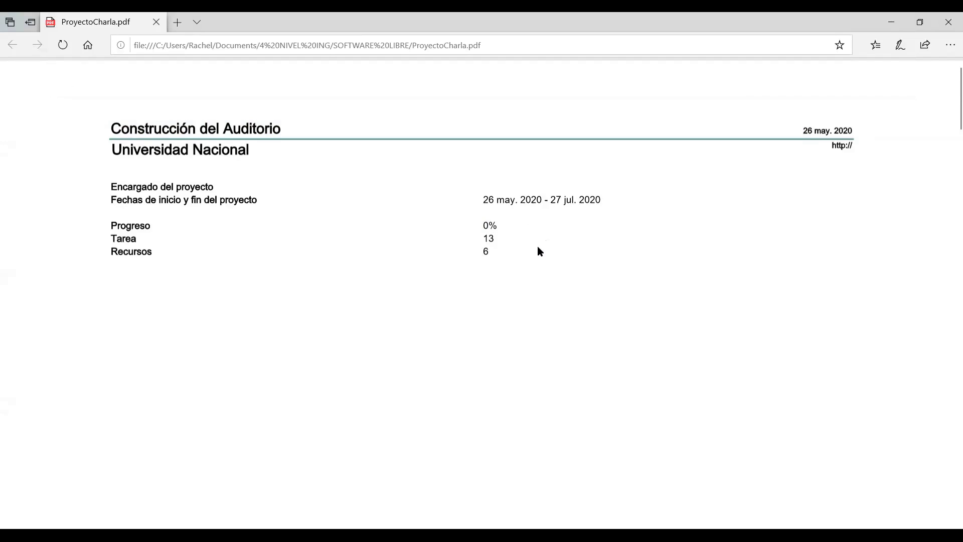
scroll(537, 246, "down", 8)
scroll(539, 249, "down", 1)
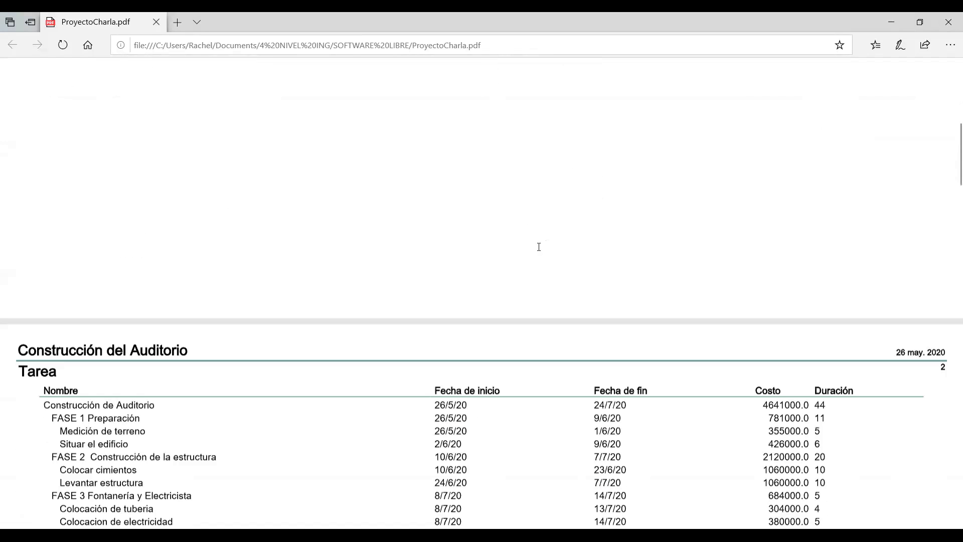
scroll(111, 199, "down", 5)
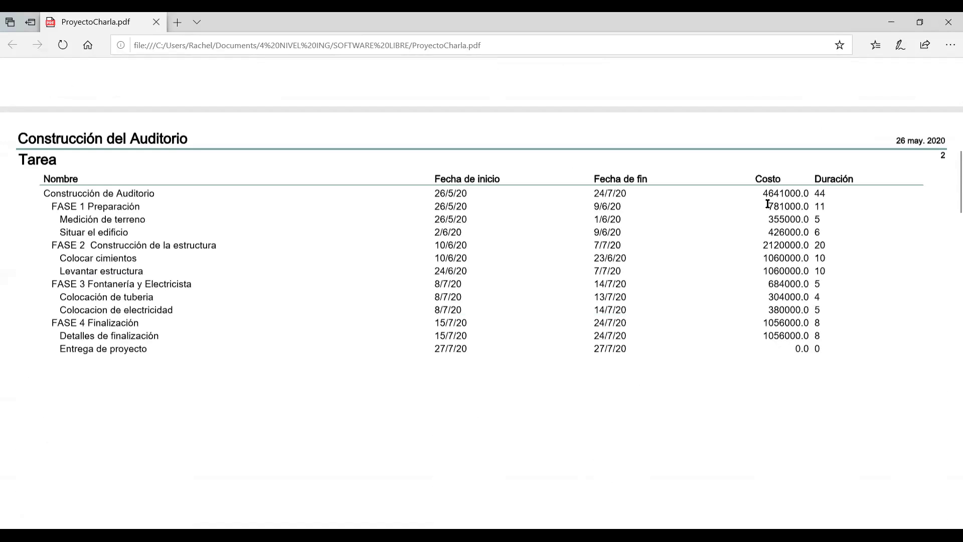
left_click_drag(763, 194, 804, 187)
left_click(759, 163)
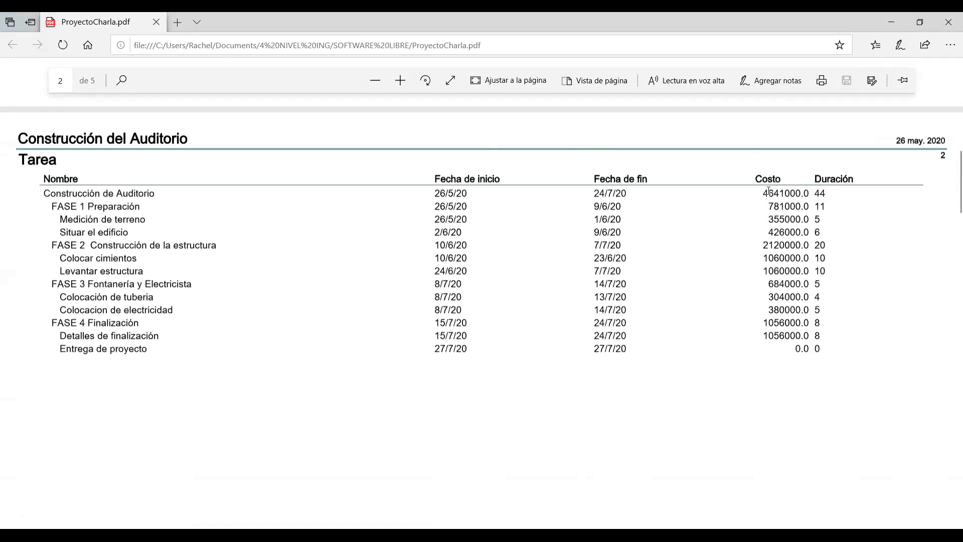
left_click_drag(752, 197, 781, 196)
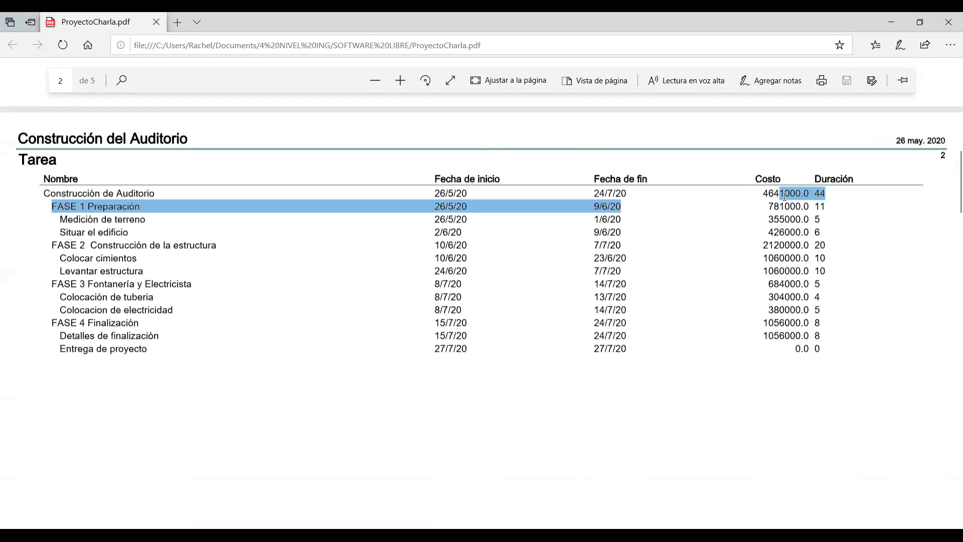
left_click(787, 207)
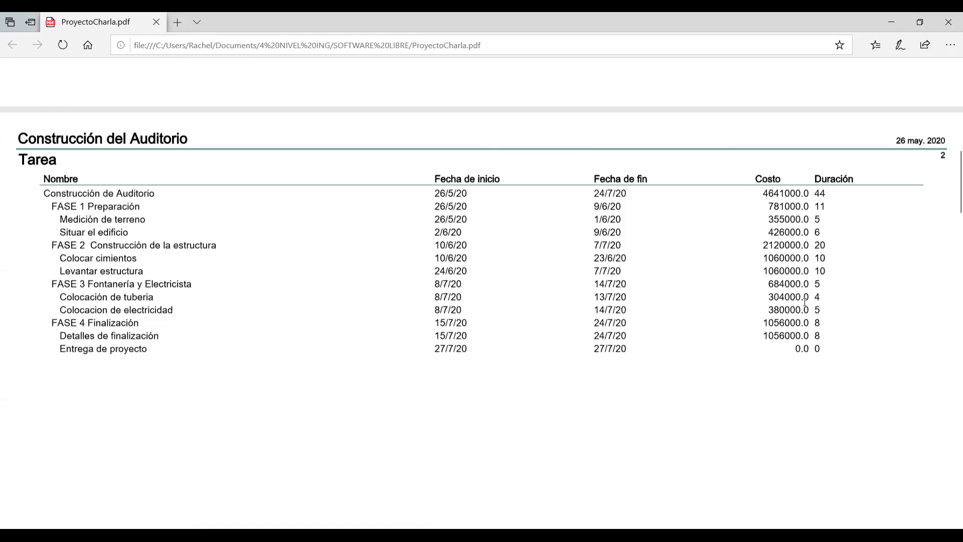
Scroll through the PDF's resources, Gantt and resource-chart pages and back to the first page.
scroll(672, 255, "down", 10)
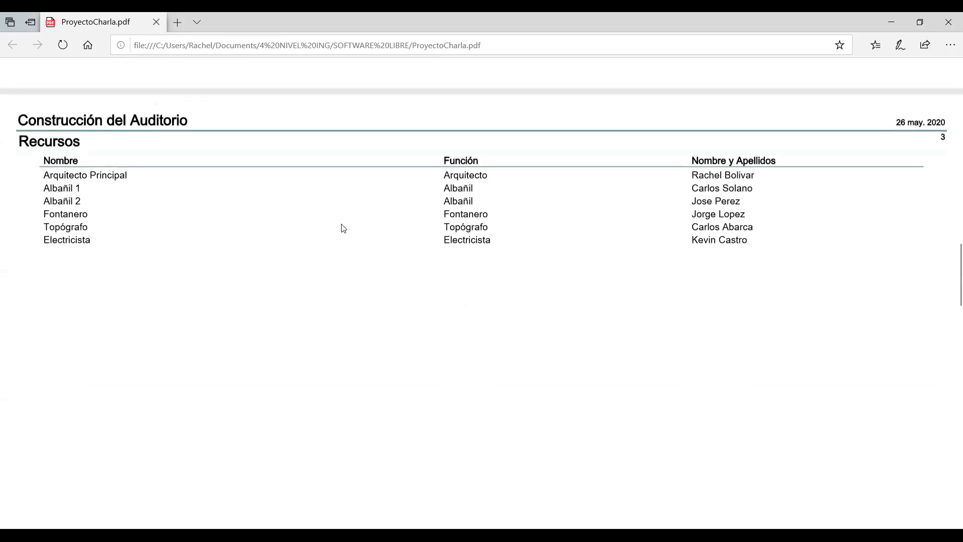
scroll(343, 229, "down", 8)
scroll(743, 271, "down", 3)
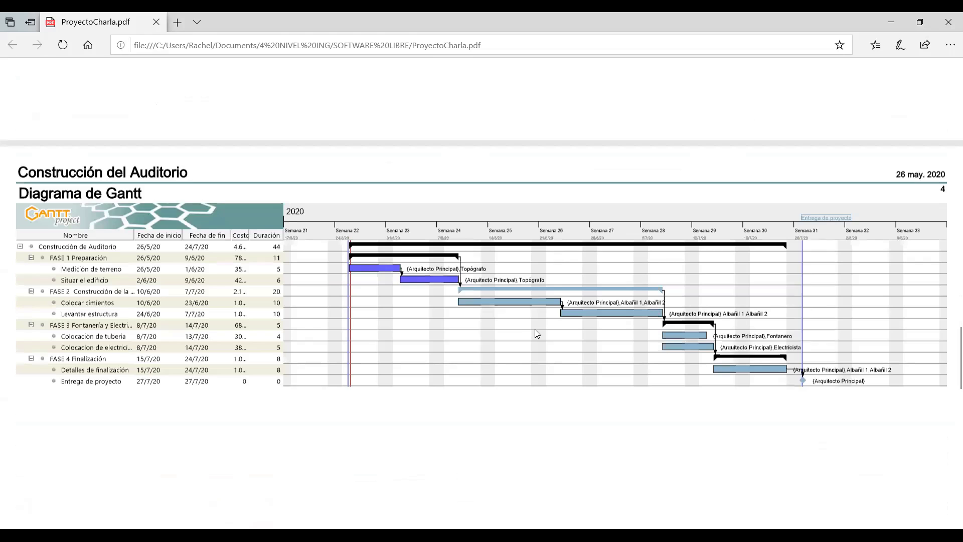
scroll(461, 293, "down", 6)
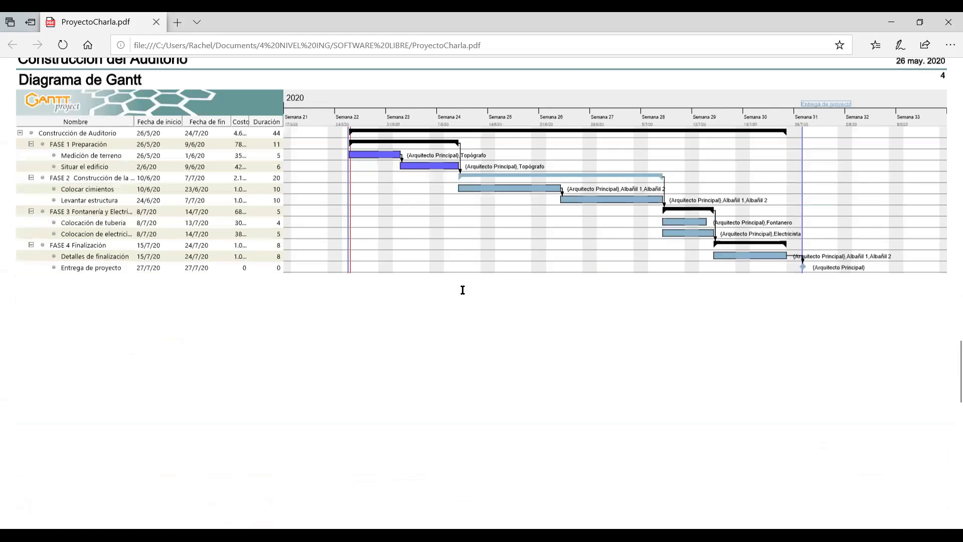
scroll(464, 291, "down", 3)
scroll(461, 291, "down", 2)
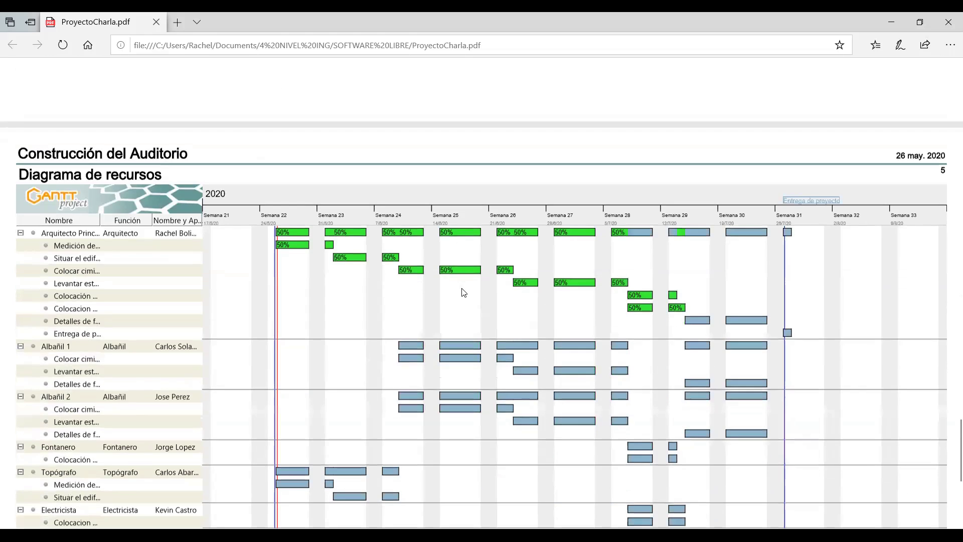
scroll(470, 281, "down", 2)
scroll(470, 280, "up", 6)
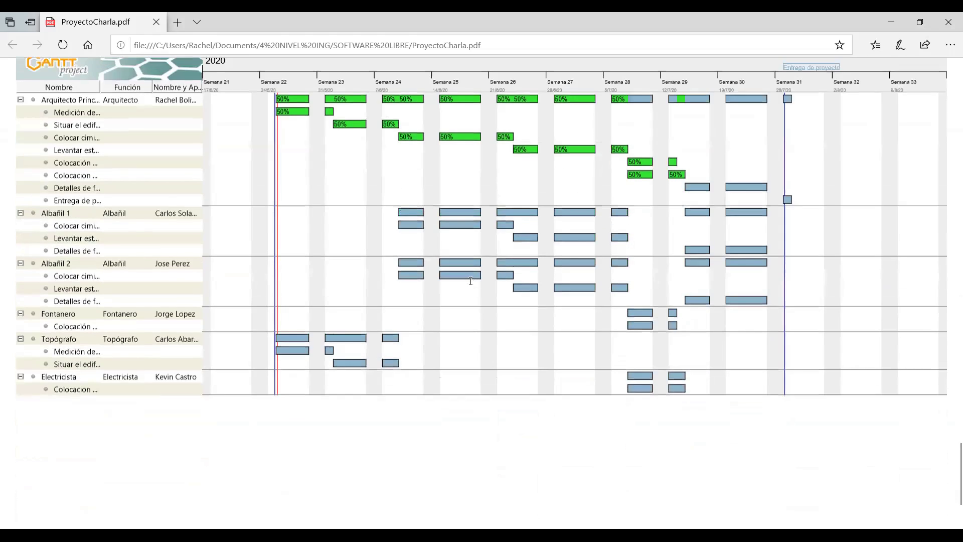
scroll(468, 280, "up", 20)
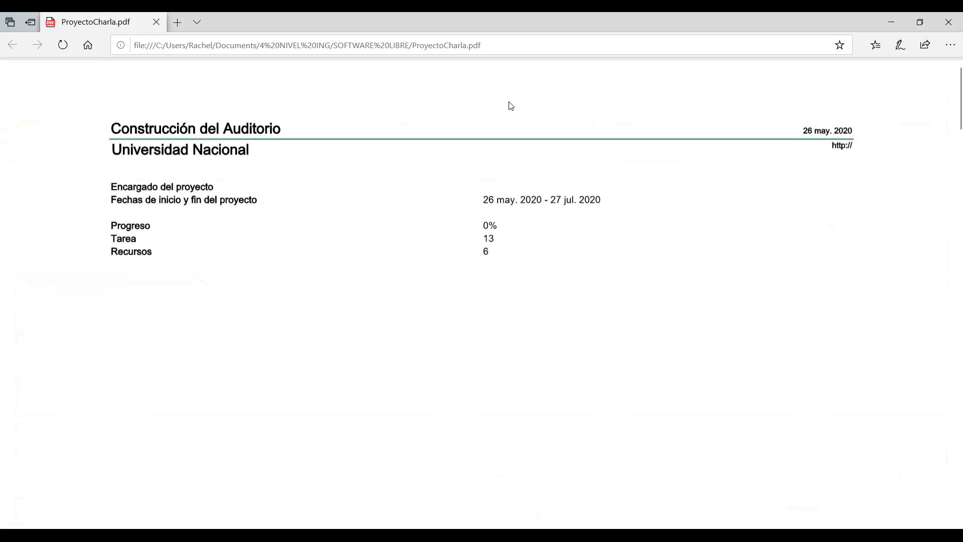
scroll(500, 181, "down", 10)
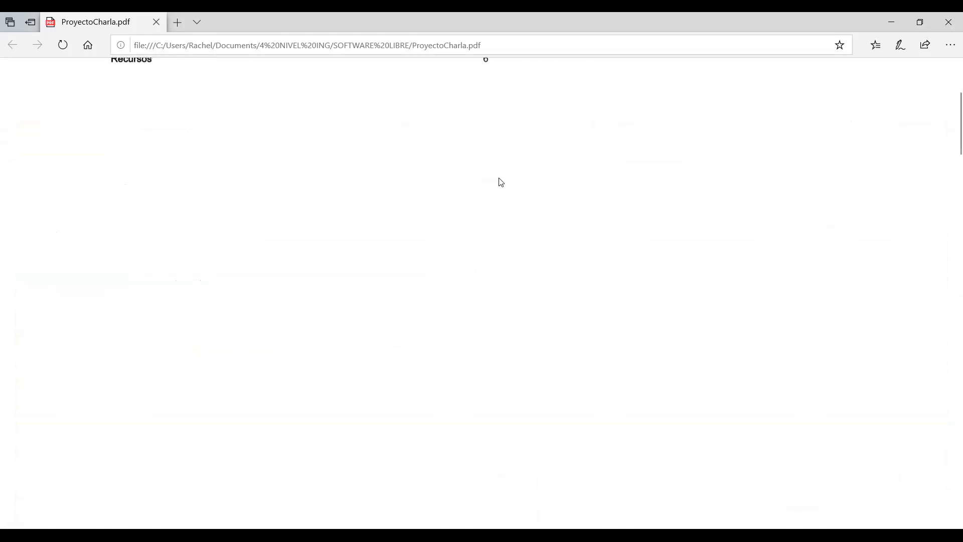
scroll(500, 182, "down", 10)
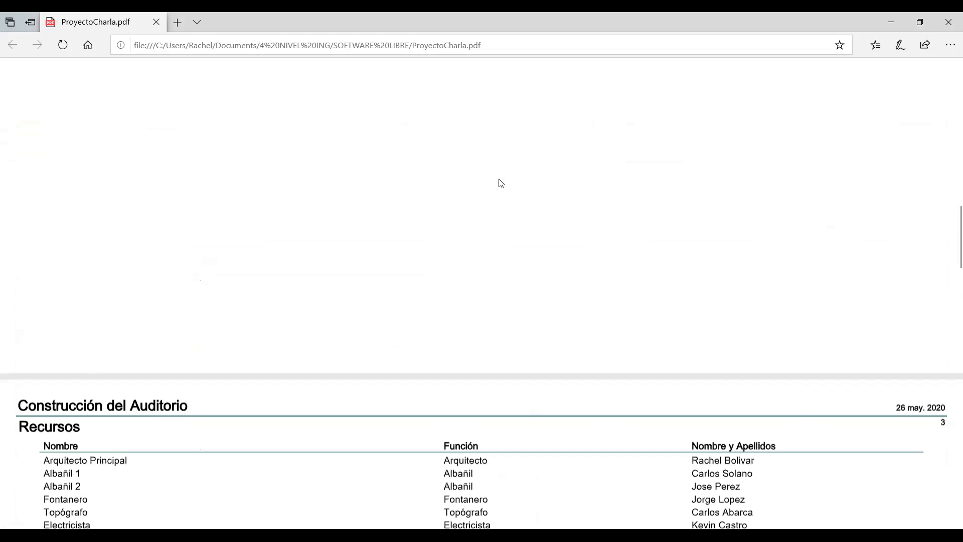
scroll(500, 182, "up", 5)
scroll(500, 181, "up", 3)
scroll(500, 181, "down", 10)
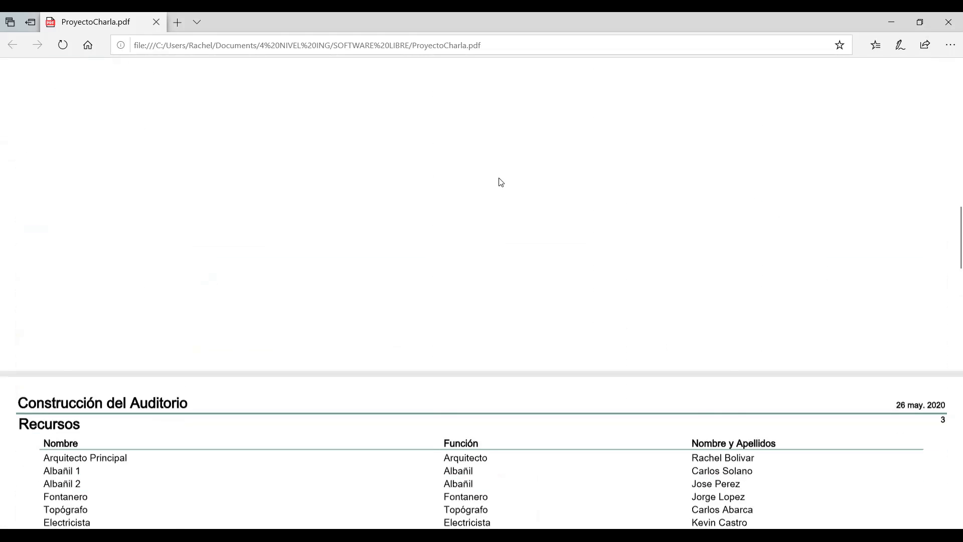
scroll(500, 185, "up", 5)
scroll(616, 85, "up", 10)
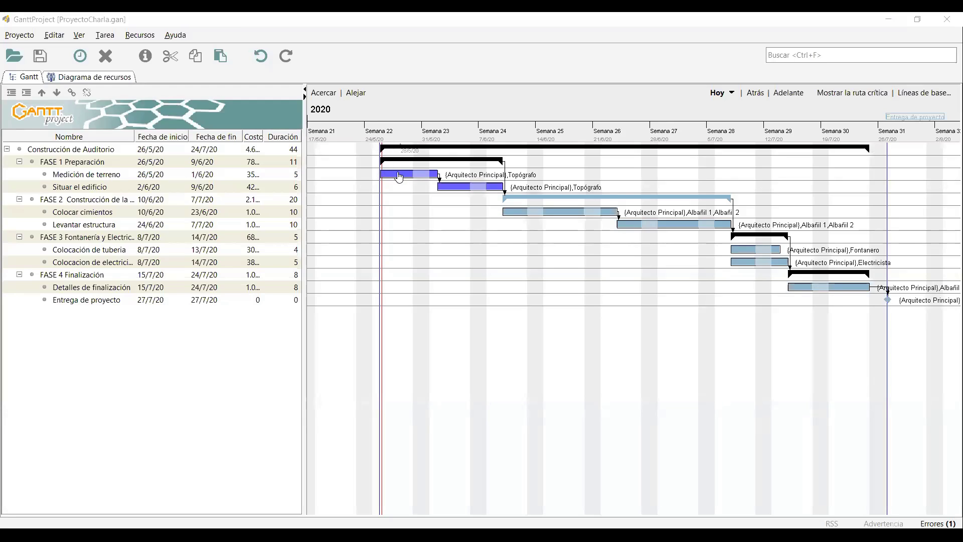
Set Medición de terreno's progress to 75% in its task properties.
double_click(399, 177)
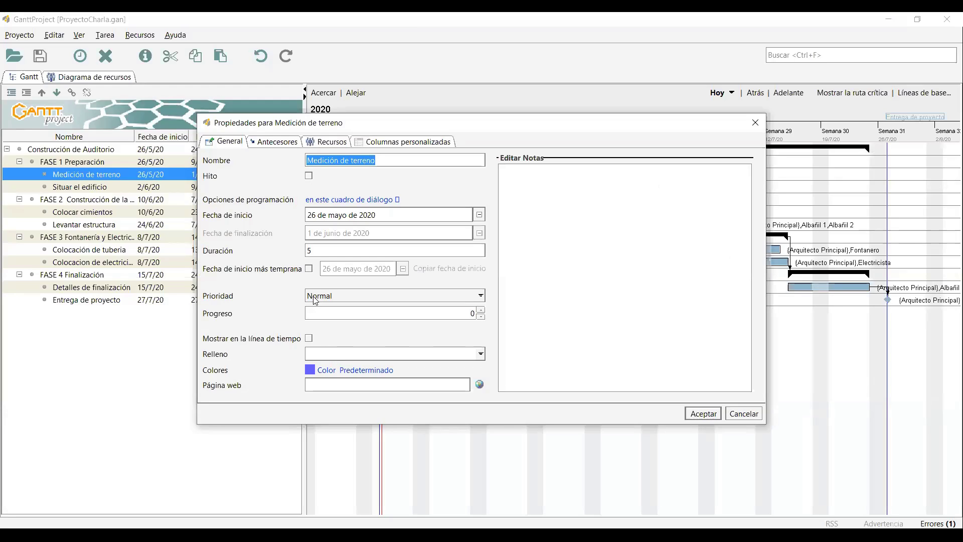
left_click(332, 316)
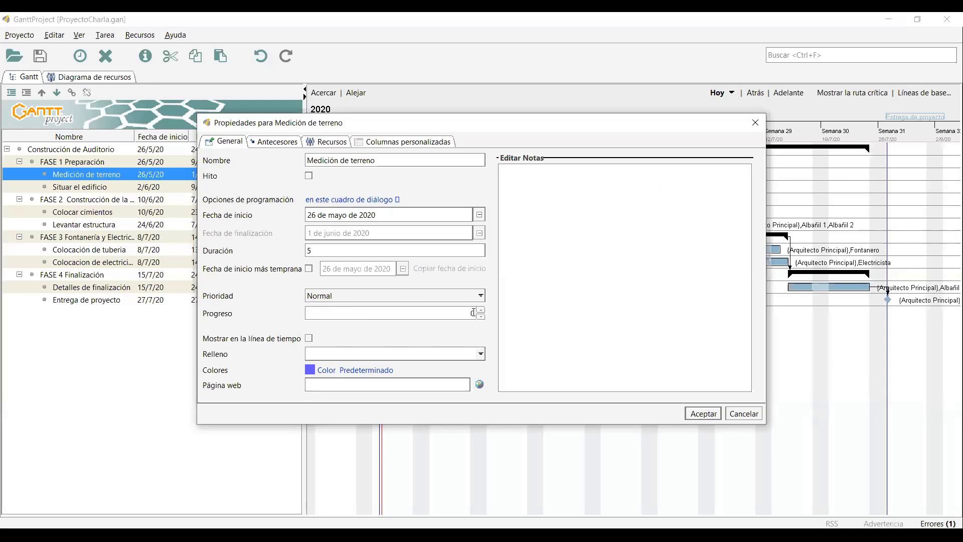
double_click(474, 314)
type("75")
left_click(715, 419)
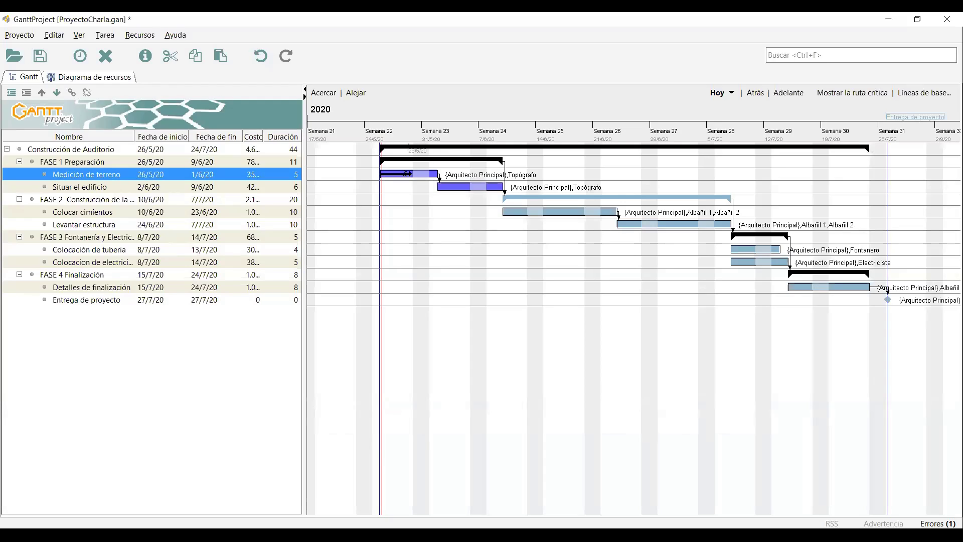
Drag Medición de terreno's progress to 80% and Situar el edificio's to about 71%.
left_click_drag(406, 174, 439, 176)
left_click(439, 186)
left_click_drag(438, 191, 496, 198)
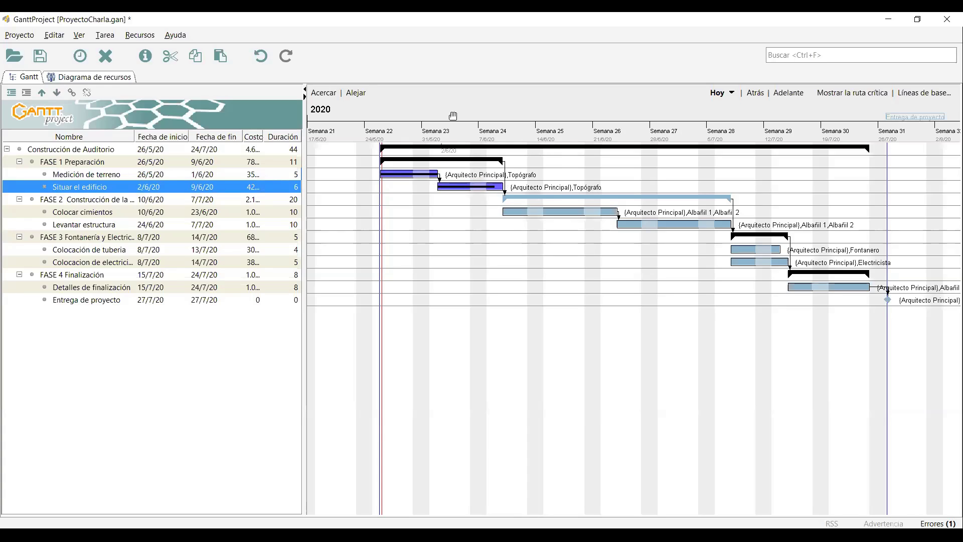
Add a new baseline called SEGUIMIENTO in the baselines dialog and confirm it.
left_click(922, 99)
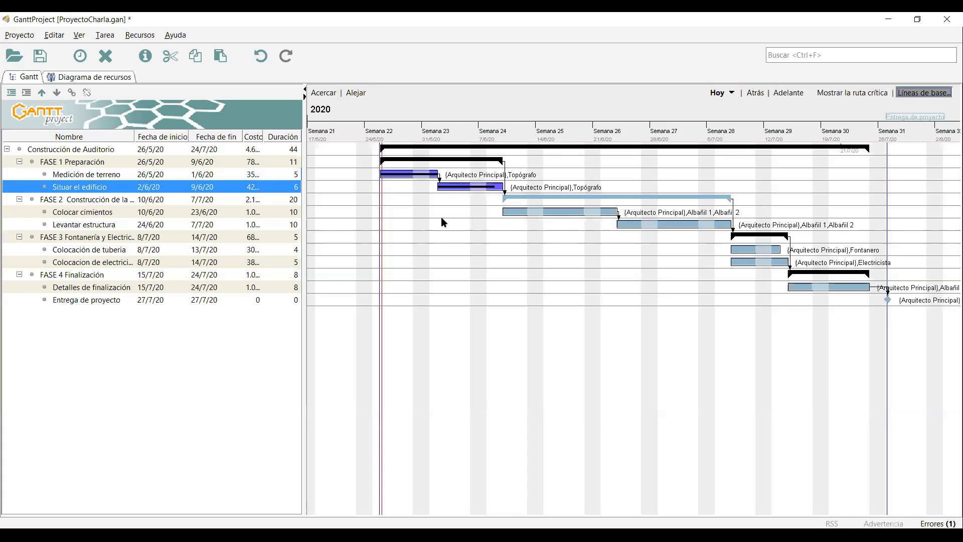
type("SEGUIMIENTO")
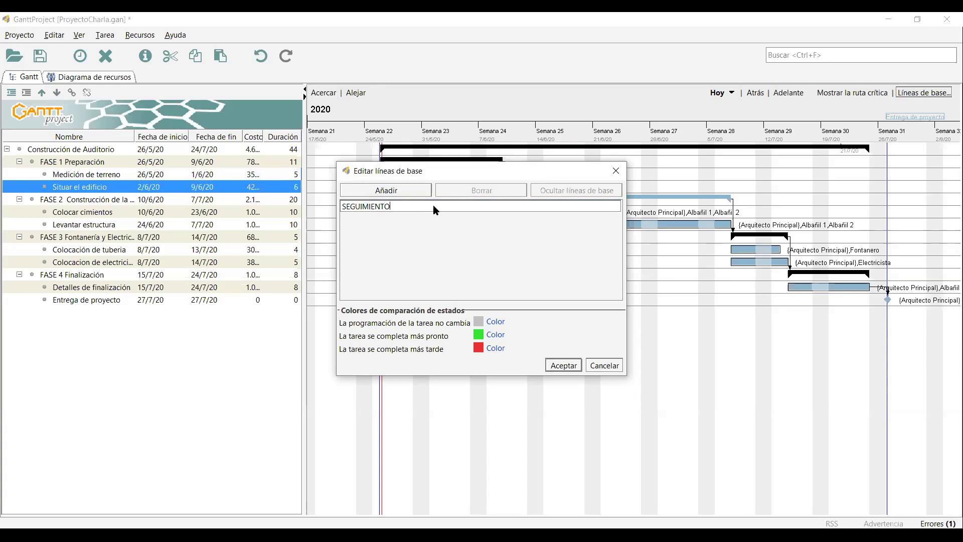
key("Return")
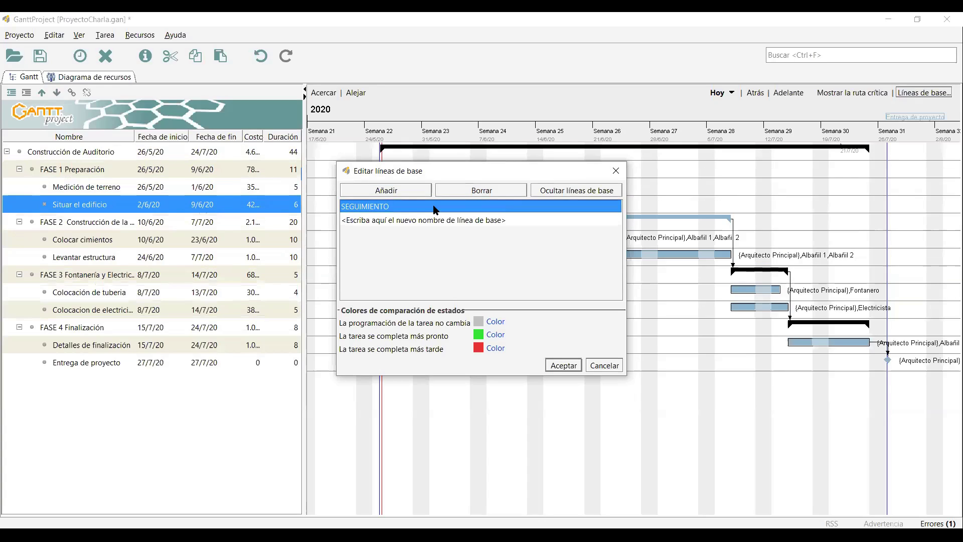
left_click(564, 365)
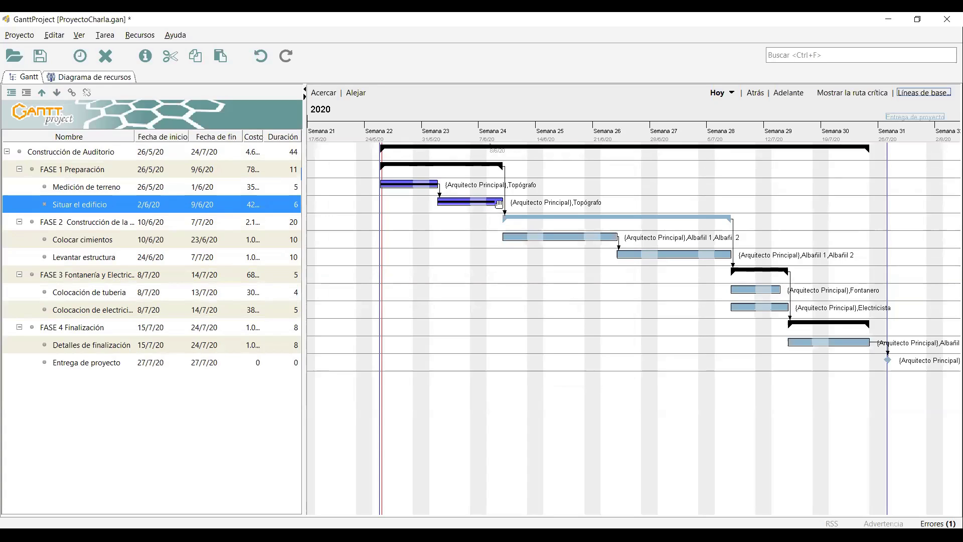
Change Situar el edificio's duration to 10 days in its properties.
key("alt+Return")
left_click(332, 248)
type("1")
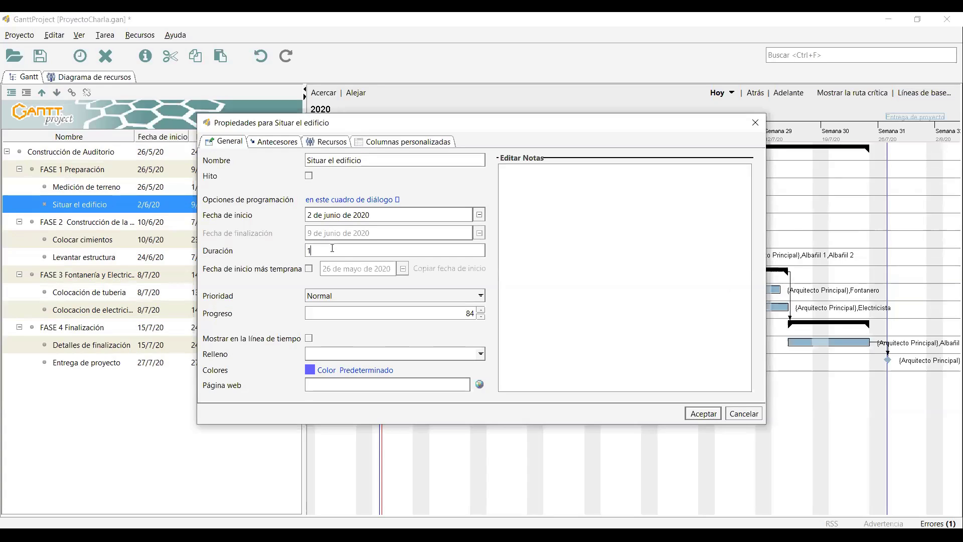
type("0")
key("Return")
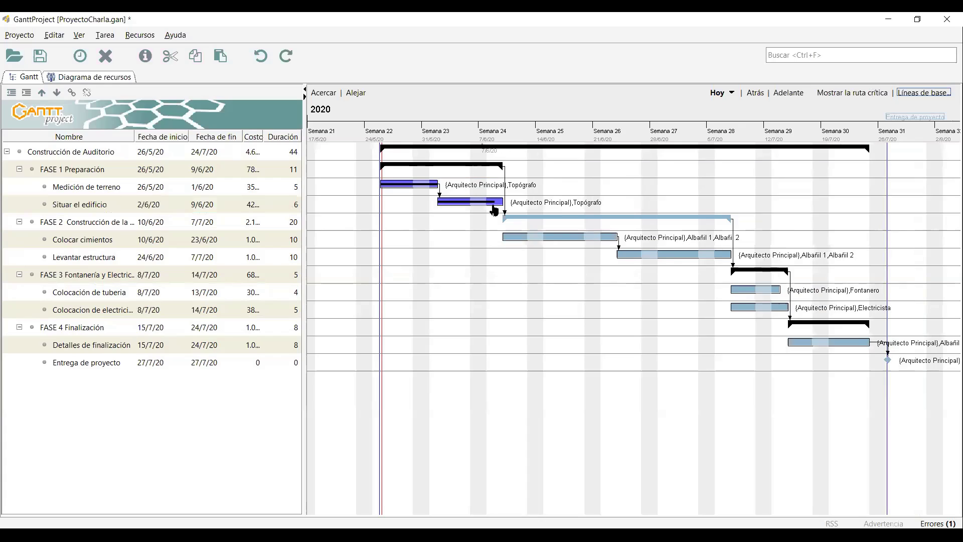
Try a 4-day Situar el edificio against the baseline, undo it, widen the table and save.
left_click(498, 204)
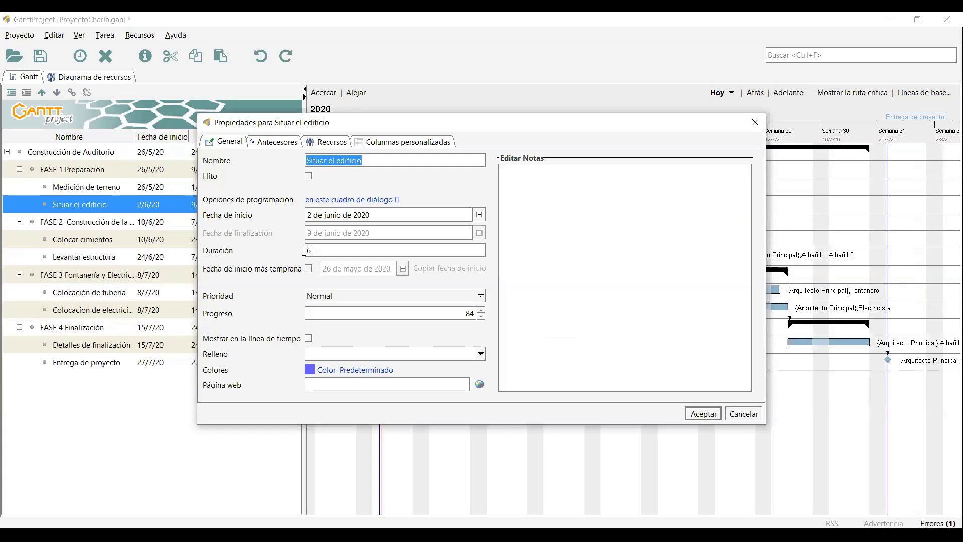
double_click(306, 253)
type("4")
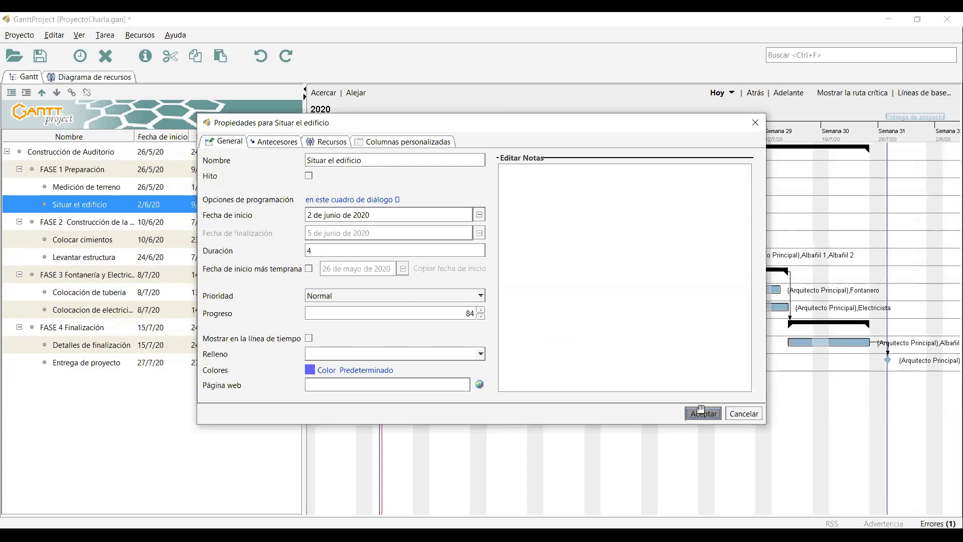
left_click(702, 413)
left_click_drag(472, 203, 483, 208)
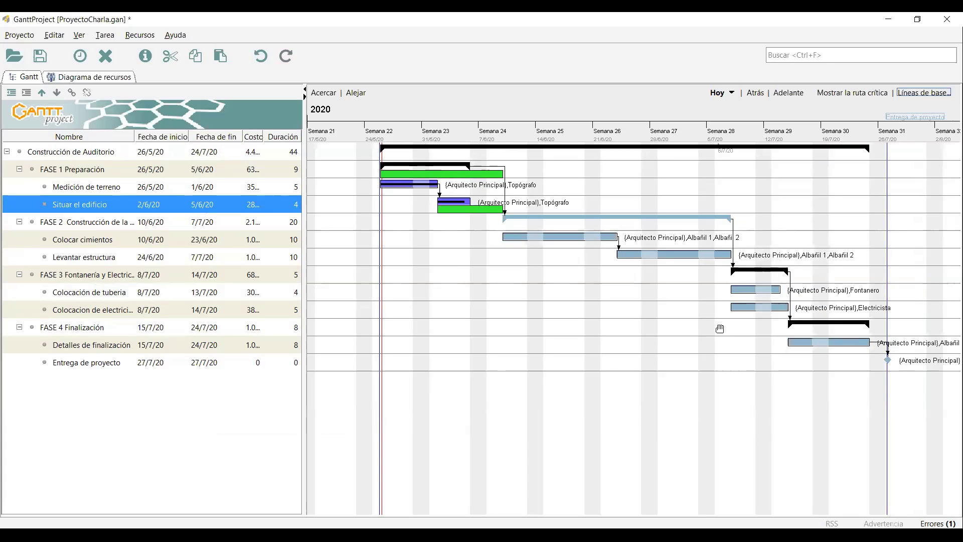
key("ctrl+z")
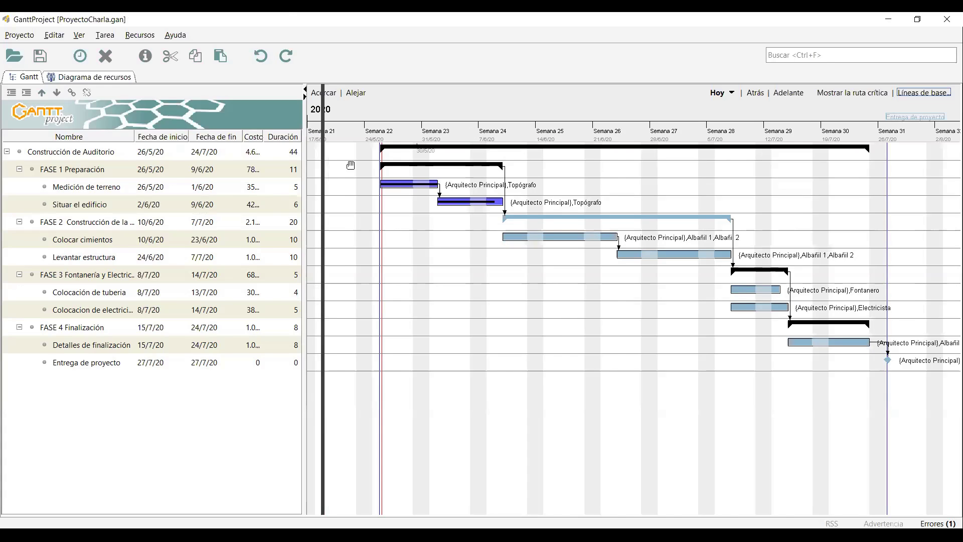
left_click_drag(350, 165, 321, 165)
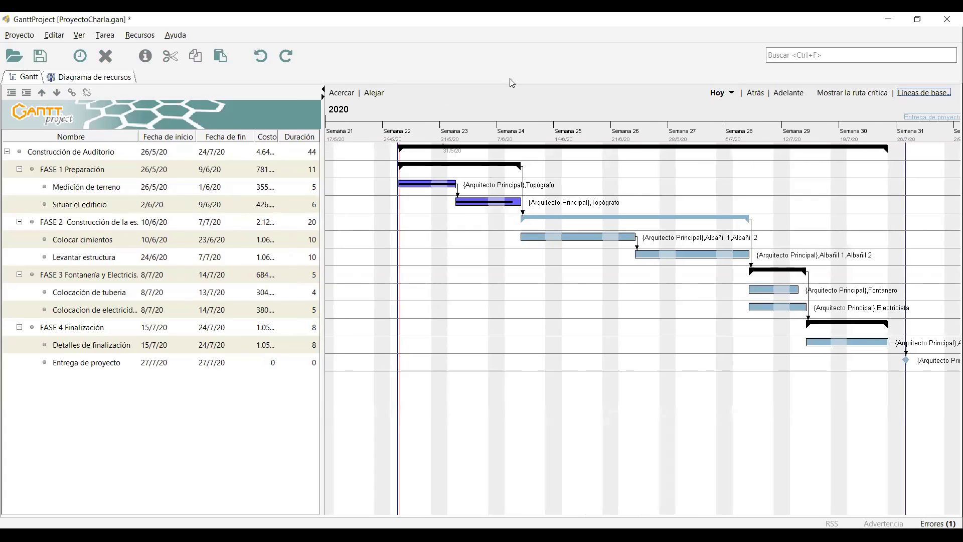
key("ctrl+s")
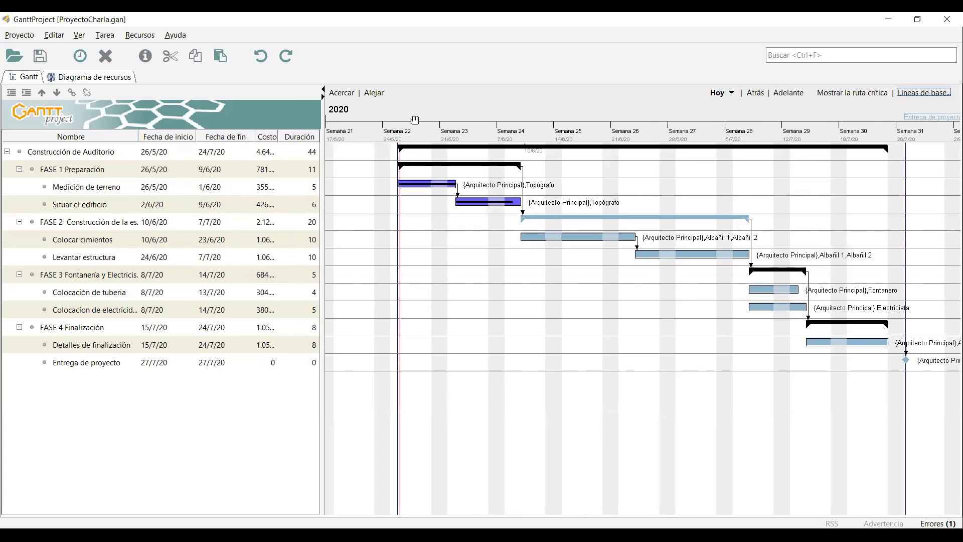